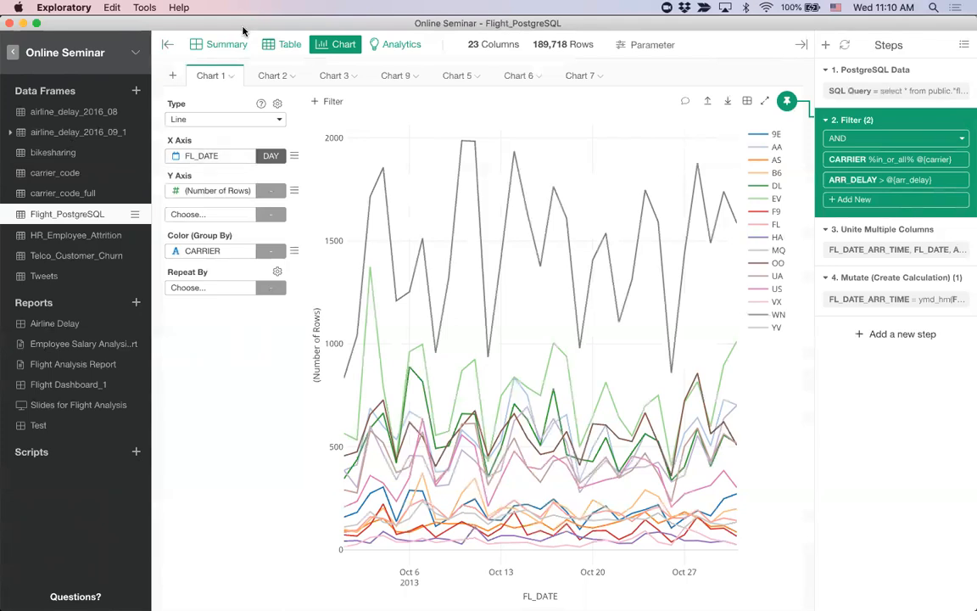
Step: Review the column summaries of the Flight_PostgreSQL data frame
left_click(225, 46)
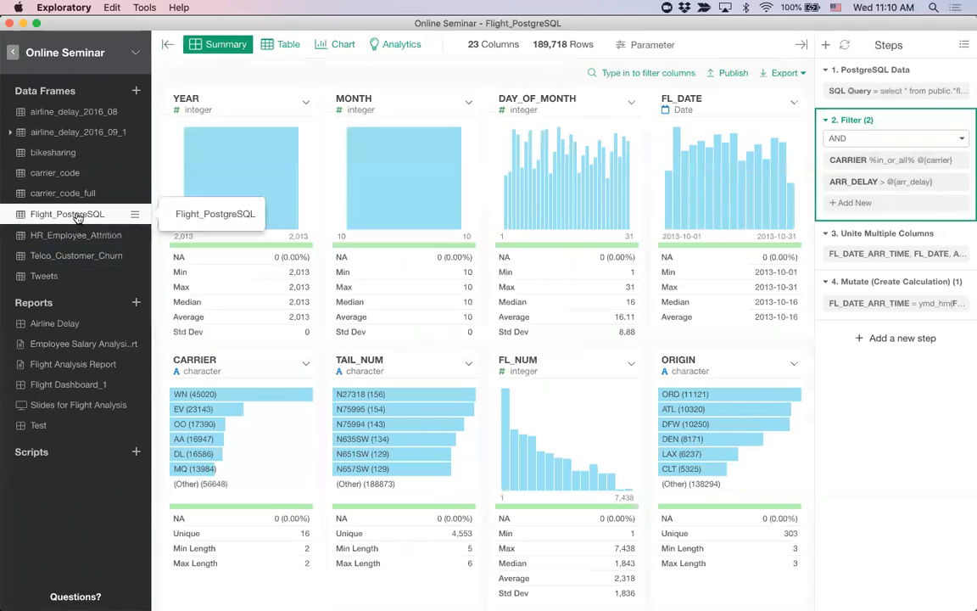
mouse_move(59, 241)
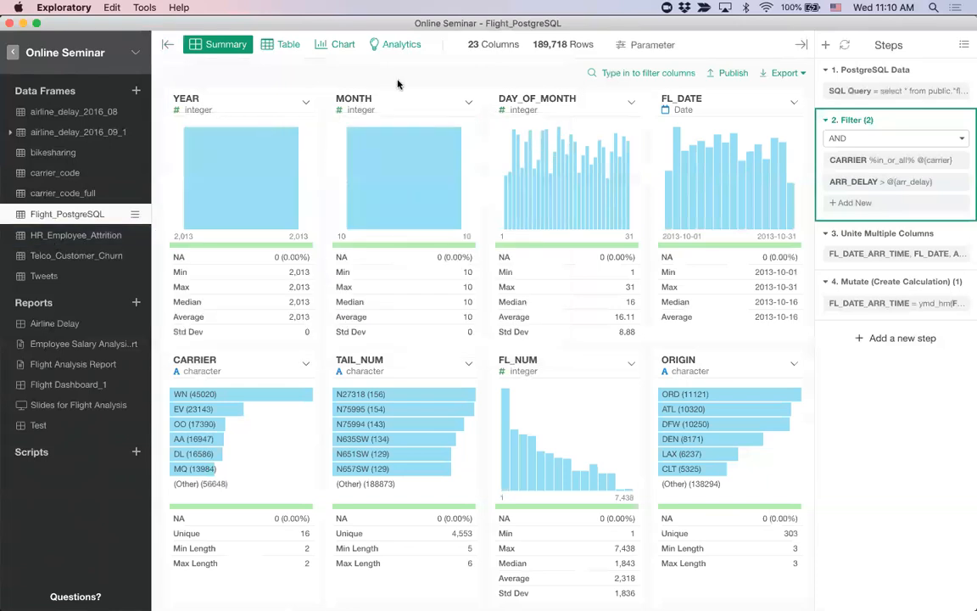
scroll(484, 349, "down", 1)
scroll(484, 349, "up", 1)
Step: Browse the flight records as a table, including the origin and destination columns, and return to the first columns
left_click(281, 49)
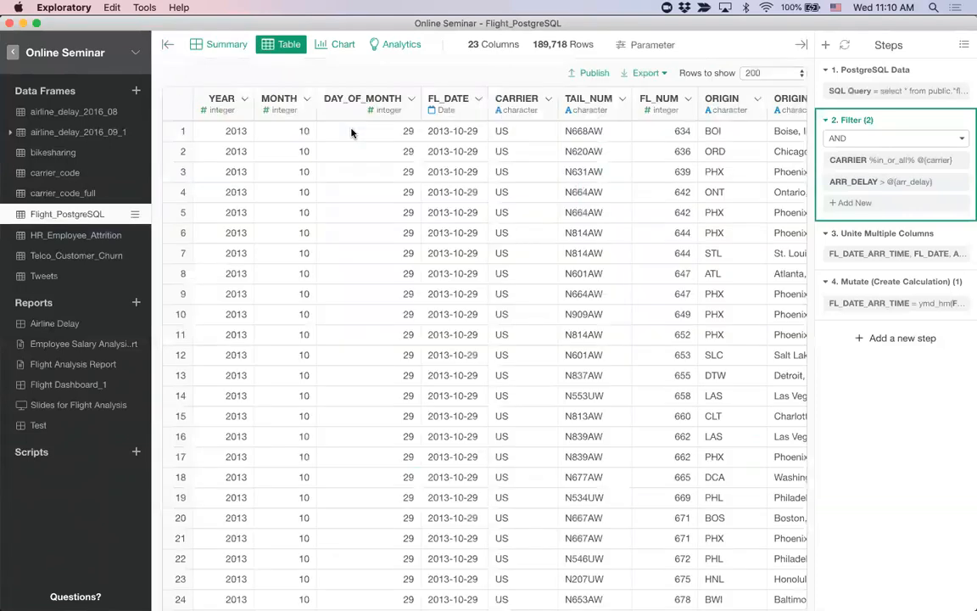
scroll(419, 136, "right", 6)
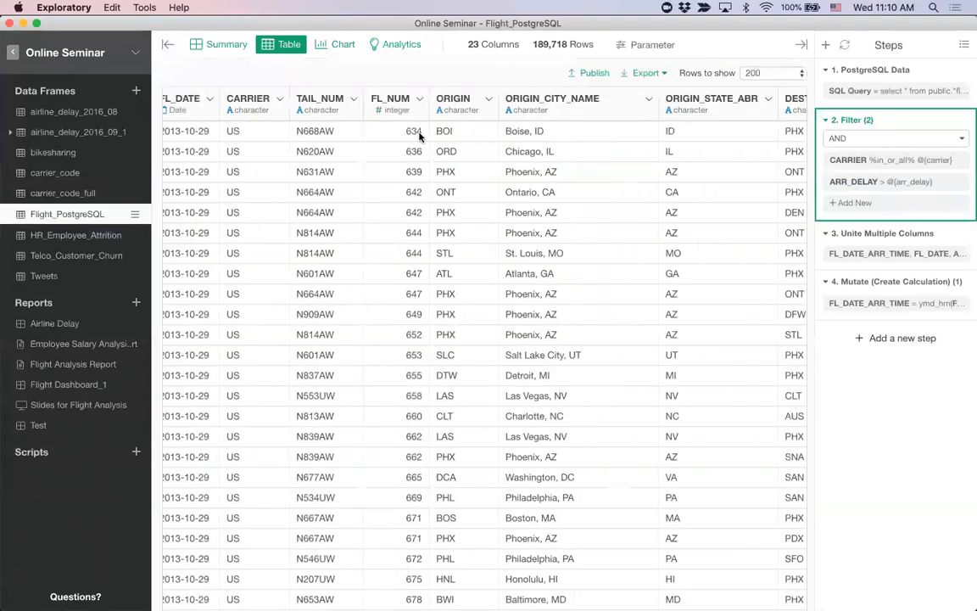
scroll(419, 136, "right", 6)
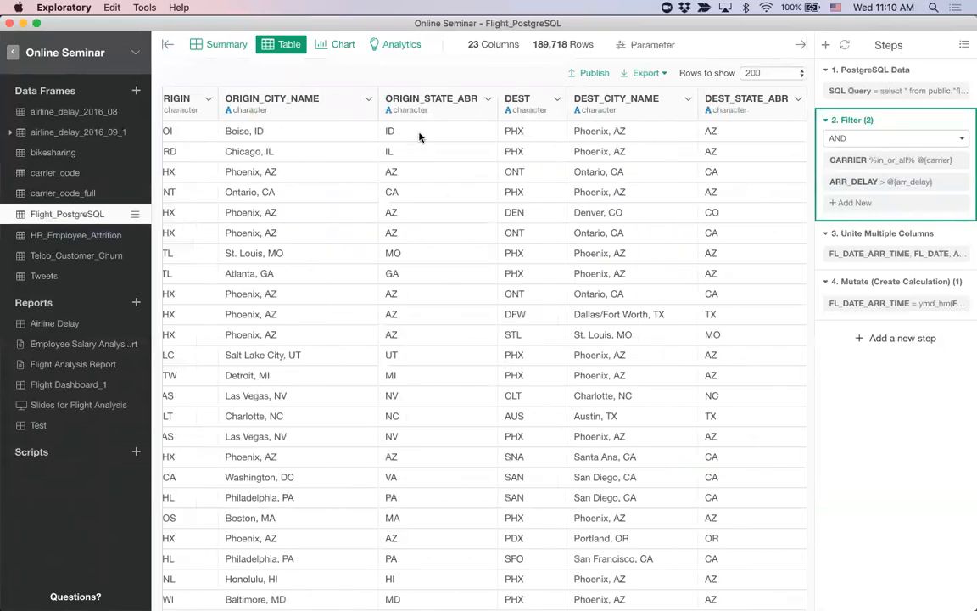
scroll(419, 135, "left", 10)
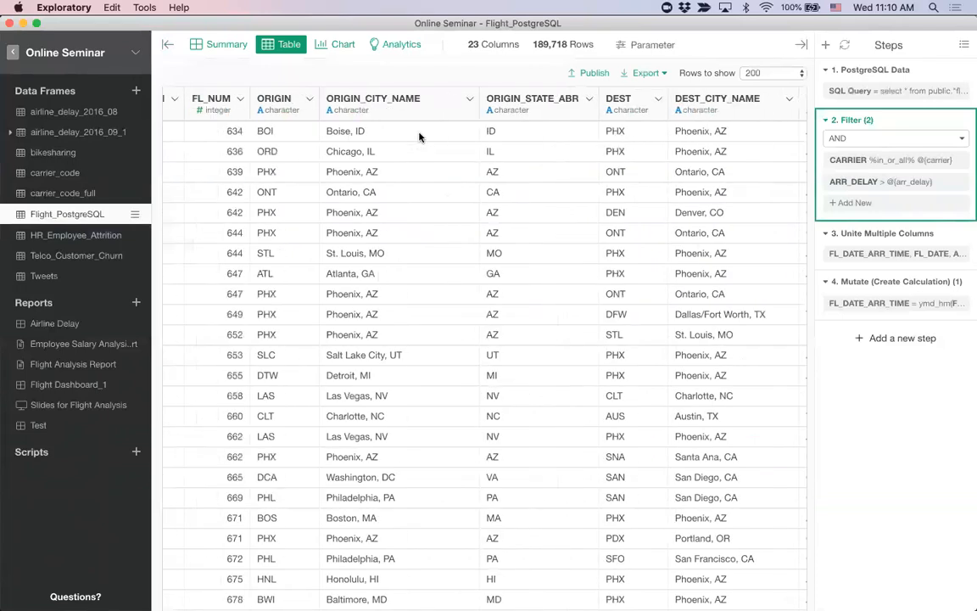
scroll(419, 136, "left", 3)
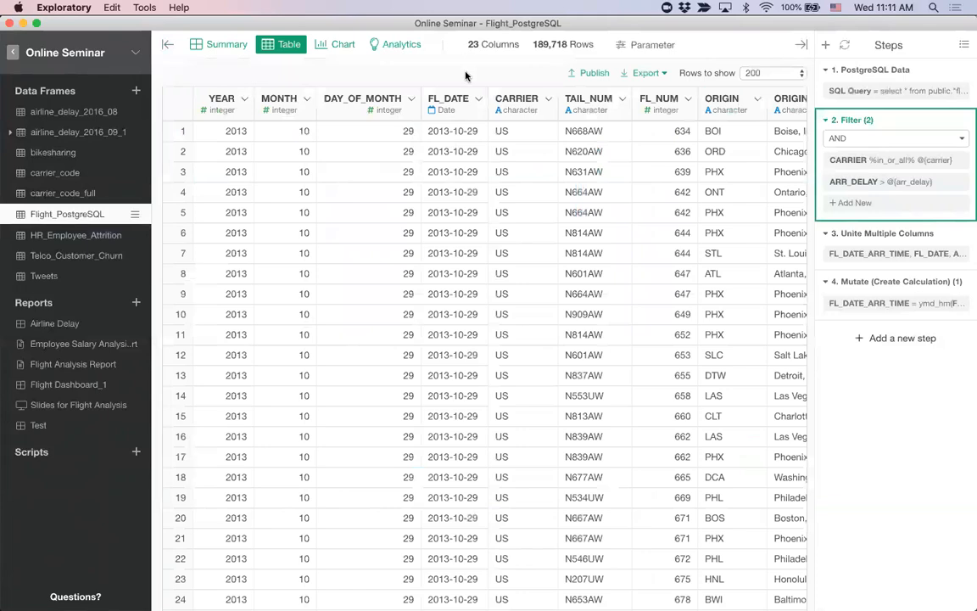
Step: Show the data frame's charts, collapse the data frame list and preview the other charts from Chart 1
left_click(325, 44)
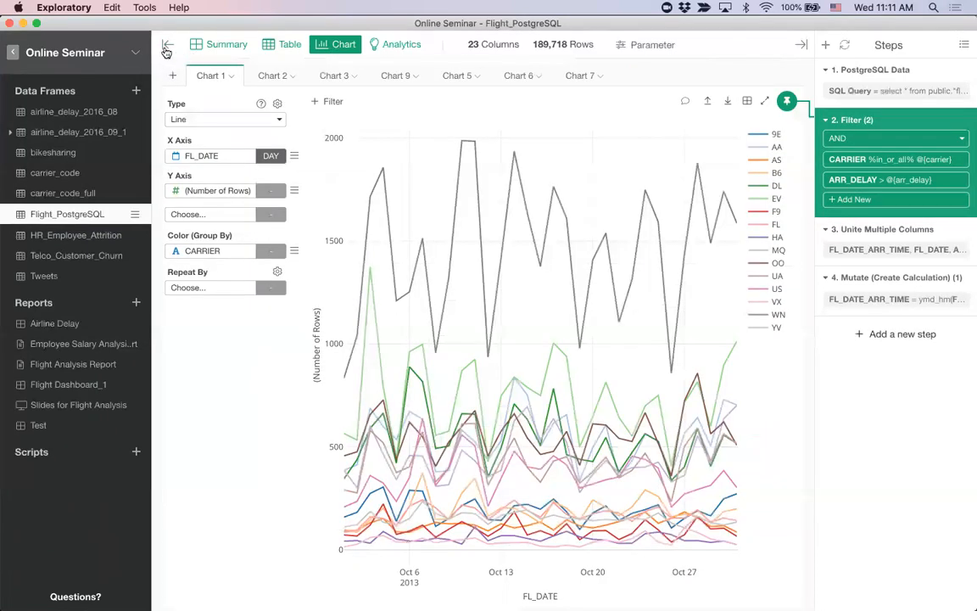
left_click(167, 46)
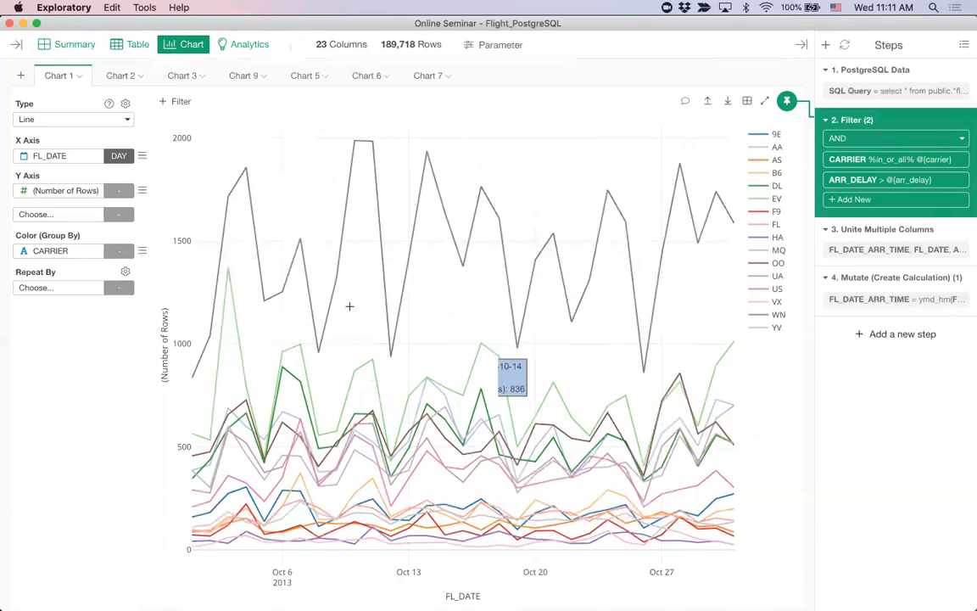
mouse_move(117, 78)
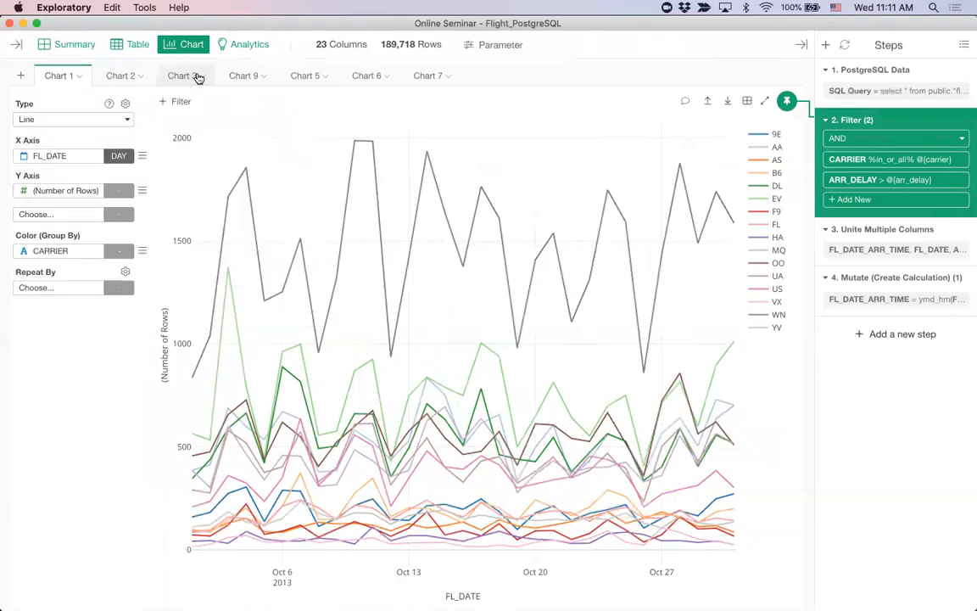
mouse_move(411, 78)
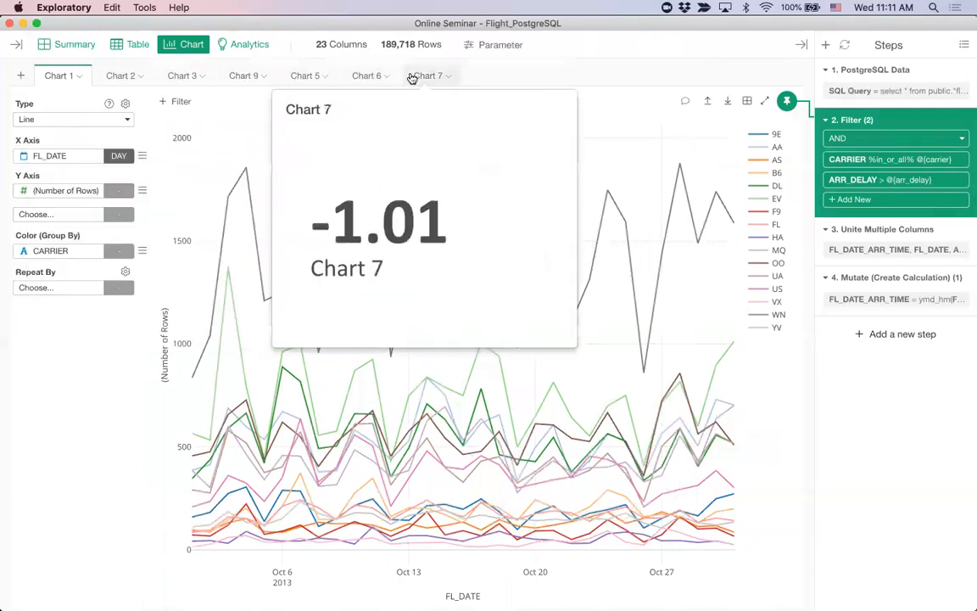
mouse_move(303, 75)
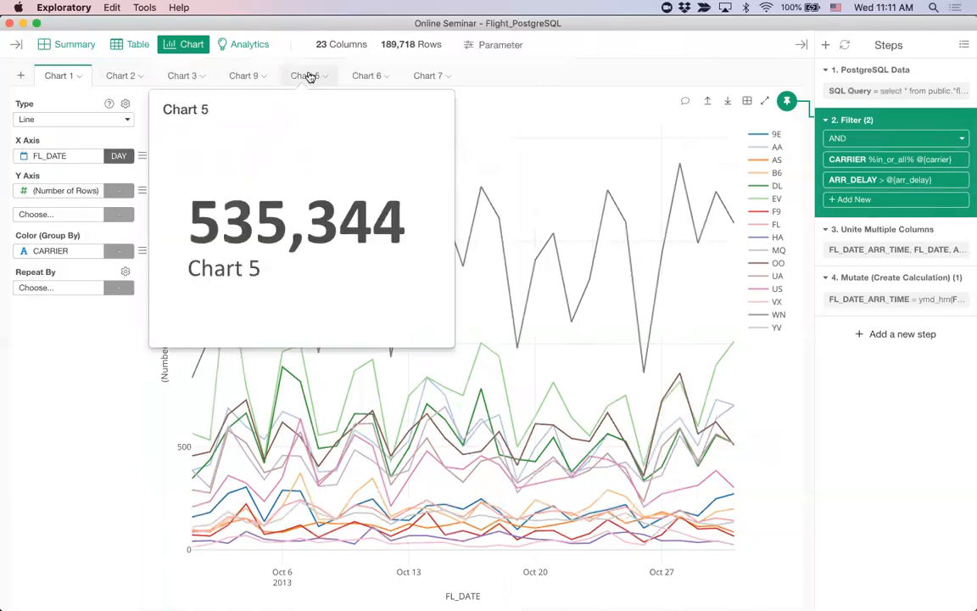
Step: Open Chart 5 and check which chart types and value columns are available for it
left_click(306, 76)
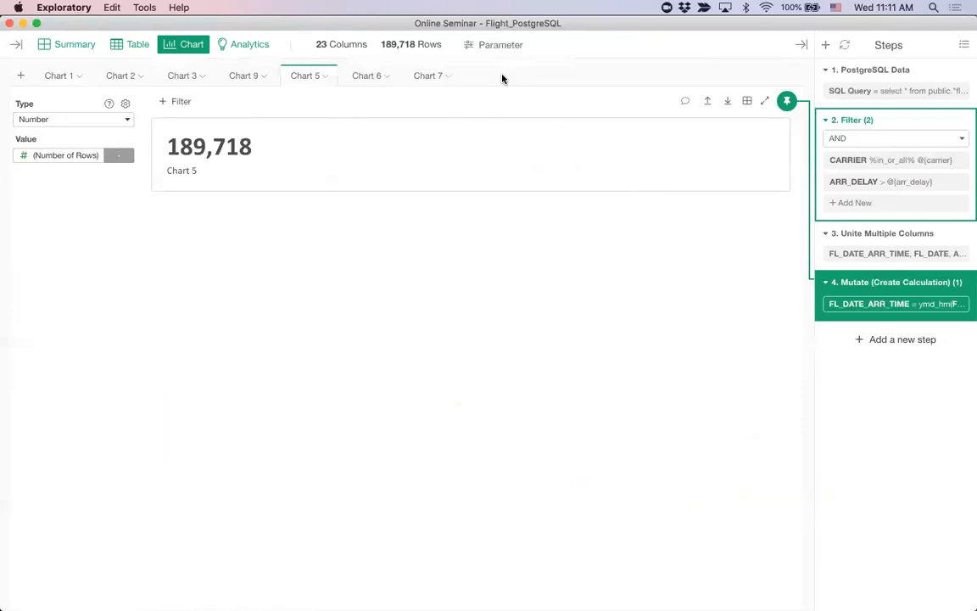
left_click(70, 122)
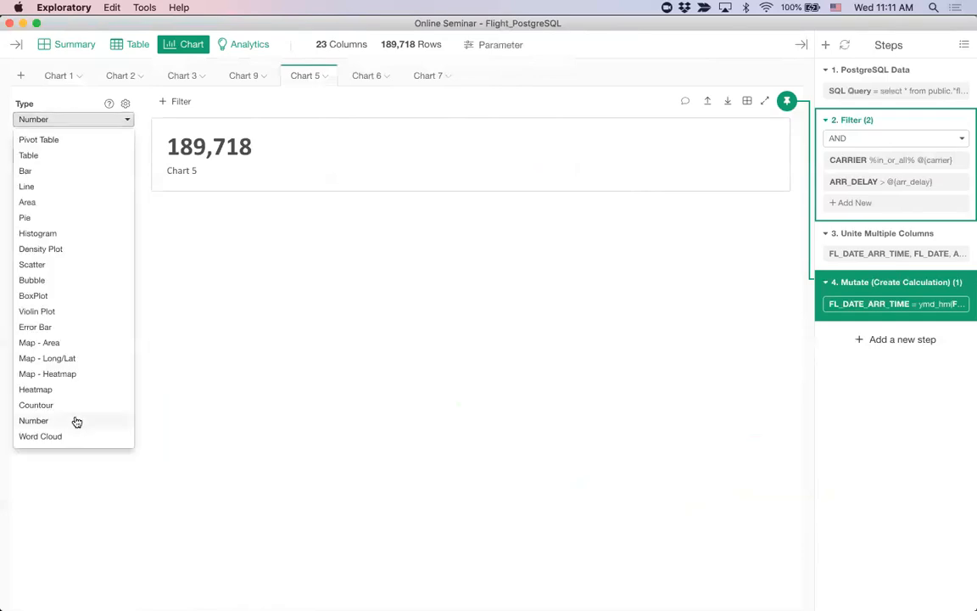
left_click(152, 343)
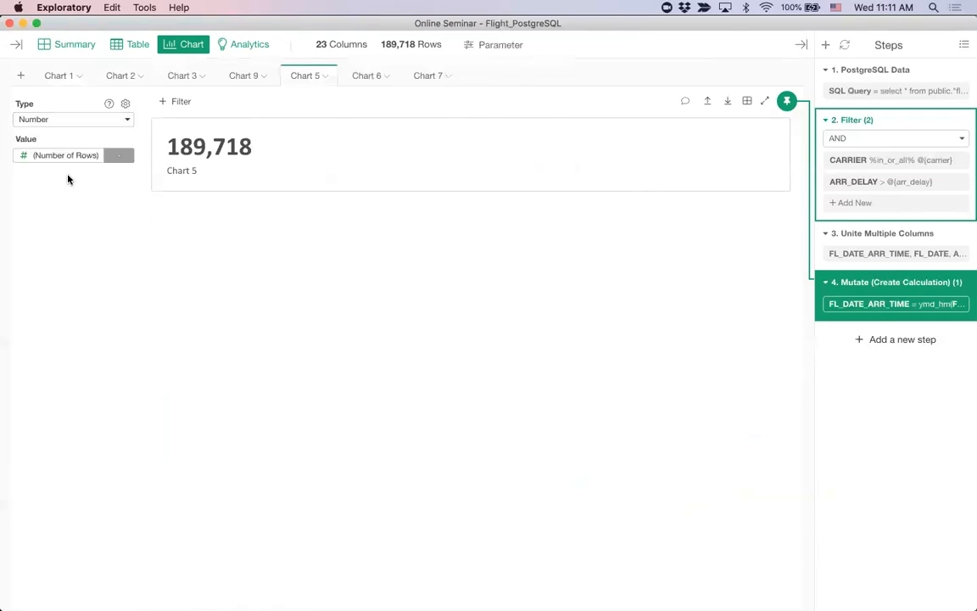
left_click(54, 158)
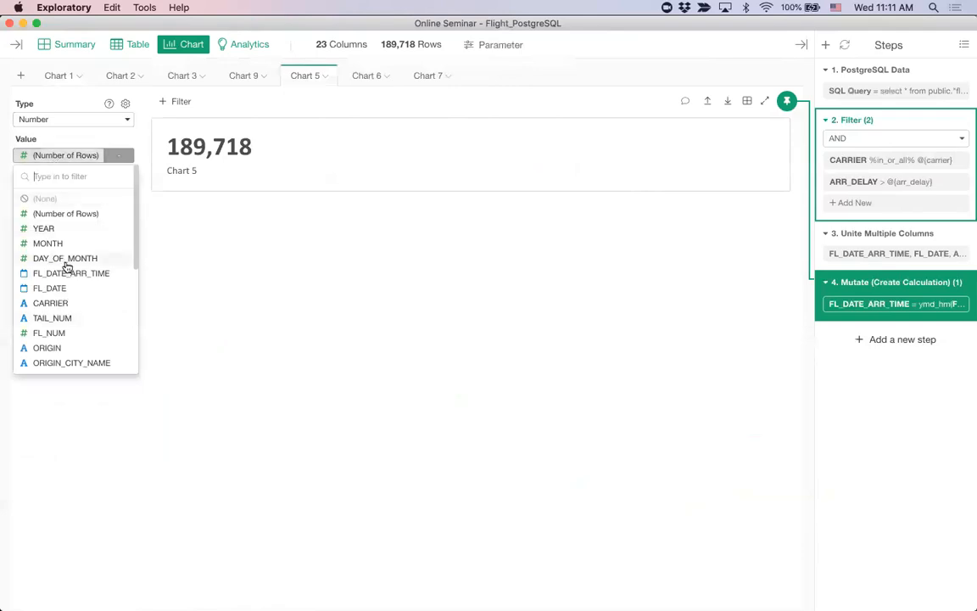
left_click(72, 158)
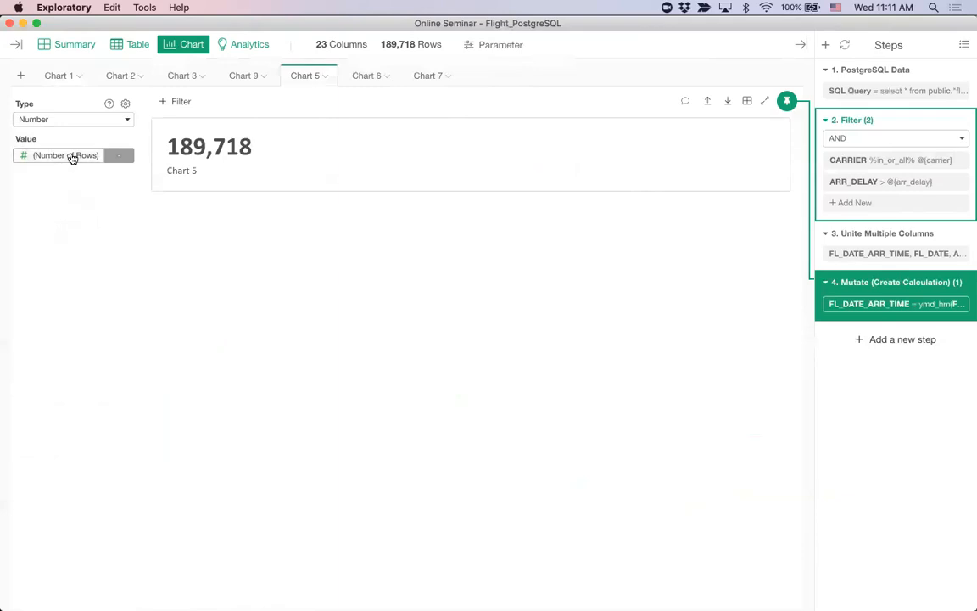
Step: View the Chart 6 and Chart 7 number charts and check the column Chart 6 uses as its value
left_click(364, 78)
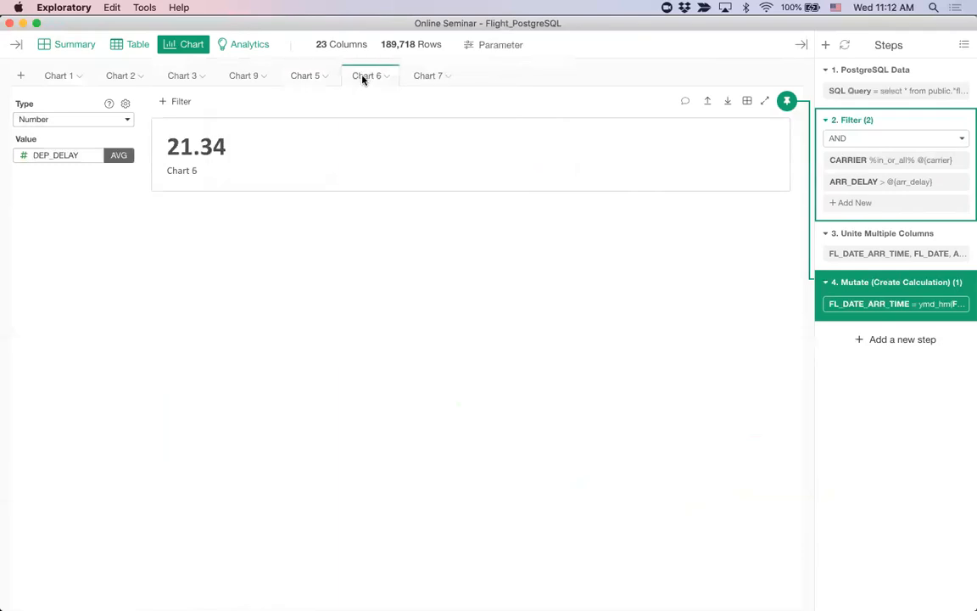
left_click(72, 158)
left_click(247, 158)
left_click(430, 77)
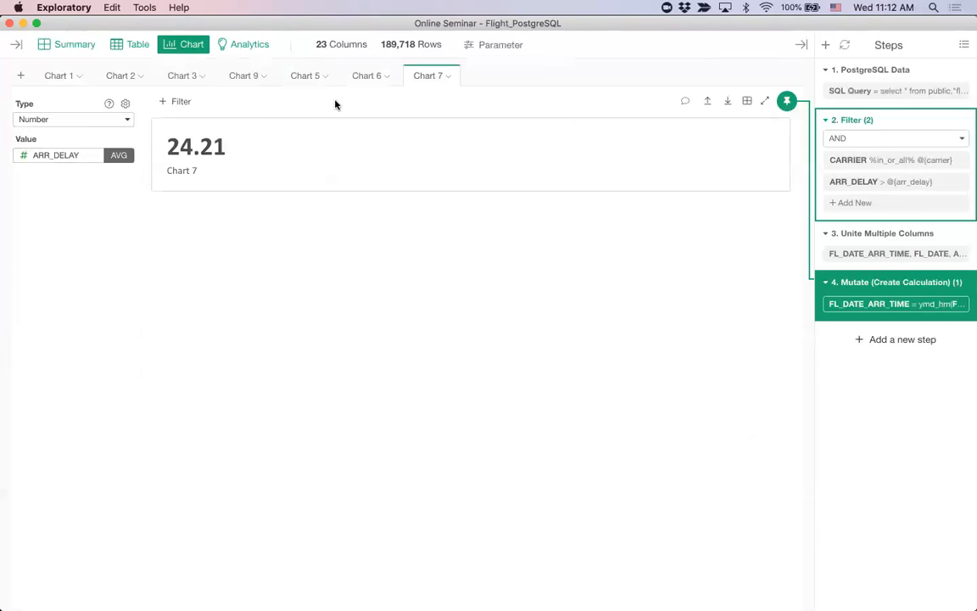
Step: Inspect the value and parameter options of Chart 1's CARRIER filter, and view the Carrier Name and Arrival Delay parameters
mouse_move(56, 77)
left_click(57, 77)
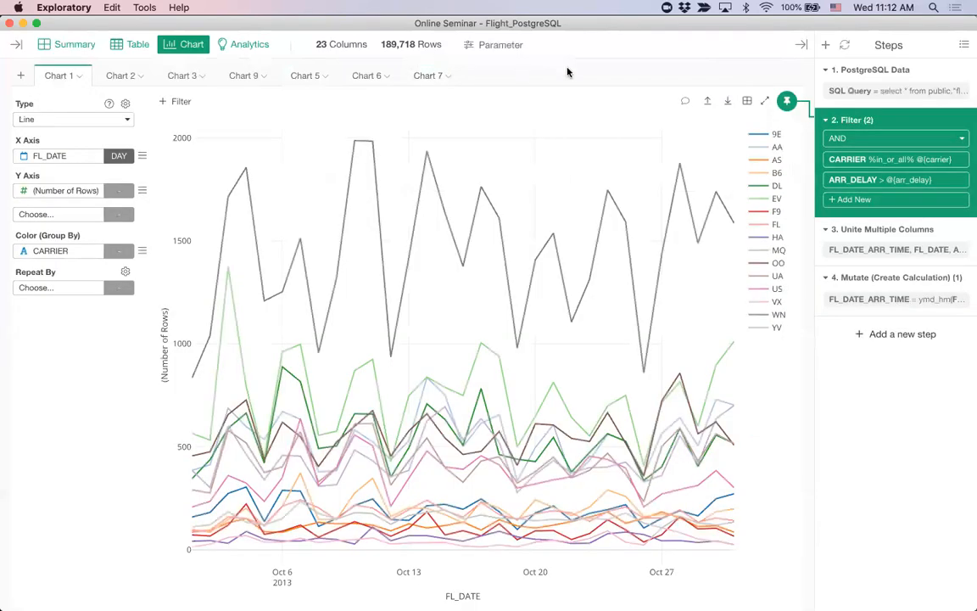
left_click(894, 166)
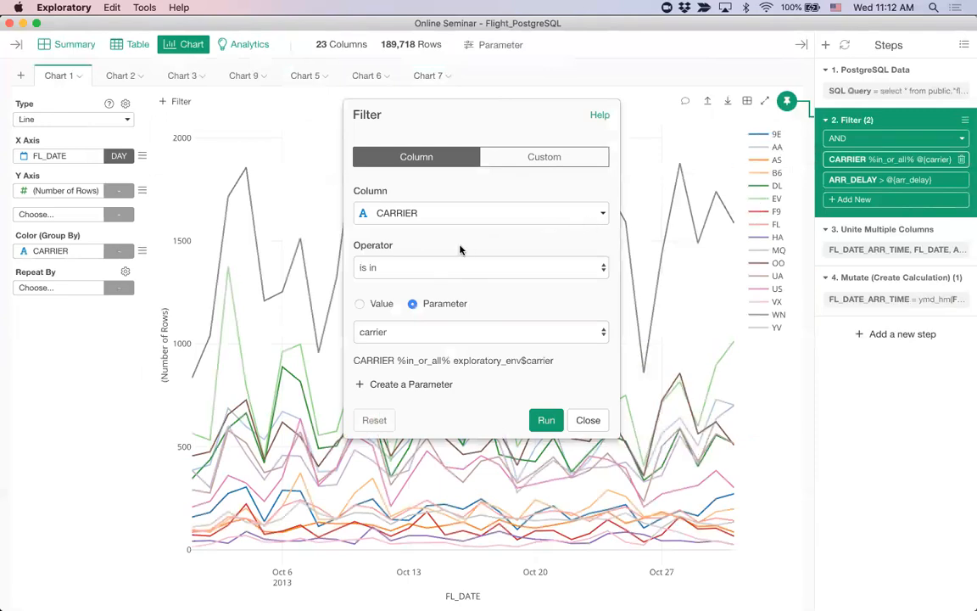
left_click(360, 306)
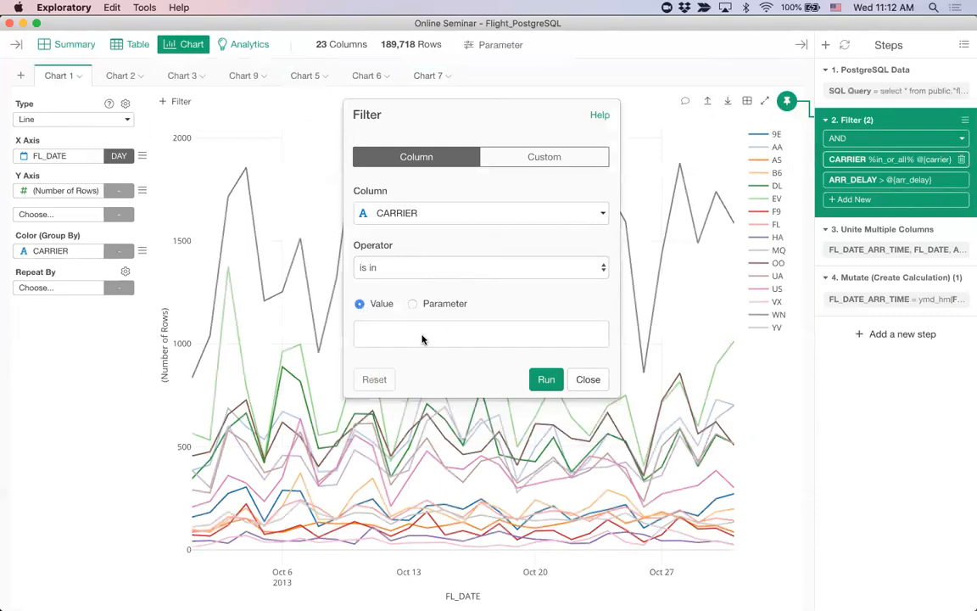
left_click(413, 304)
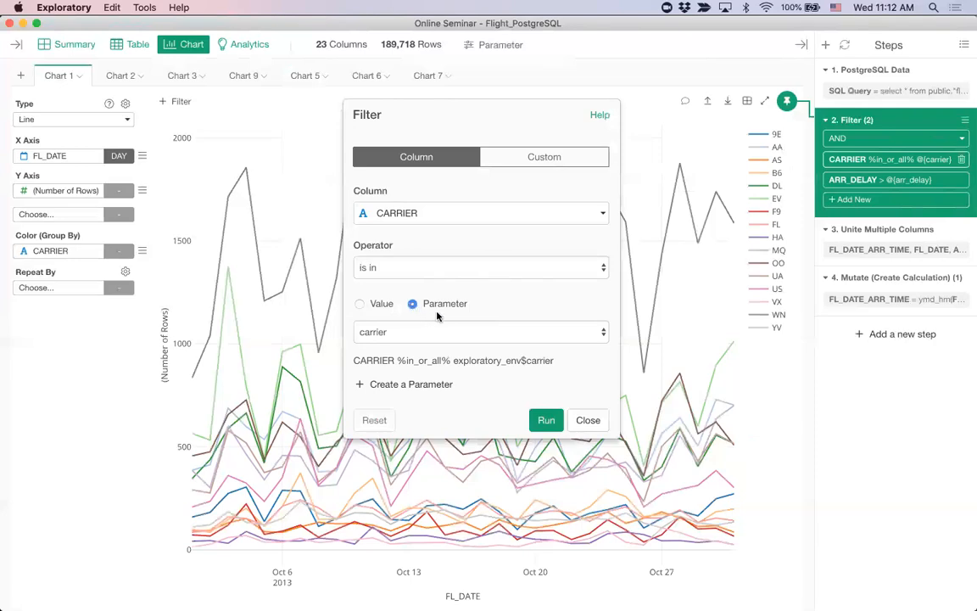
left_click(433, 329)
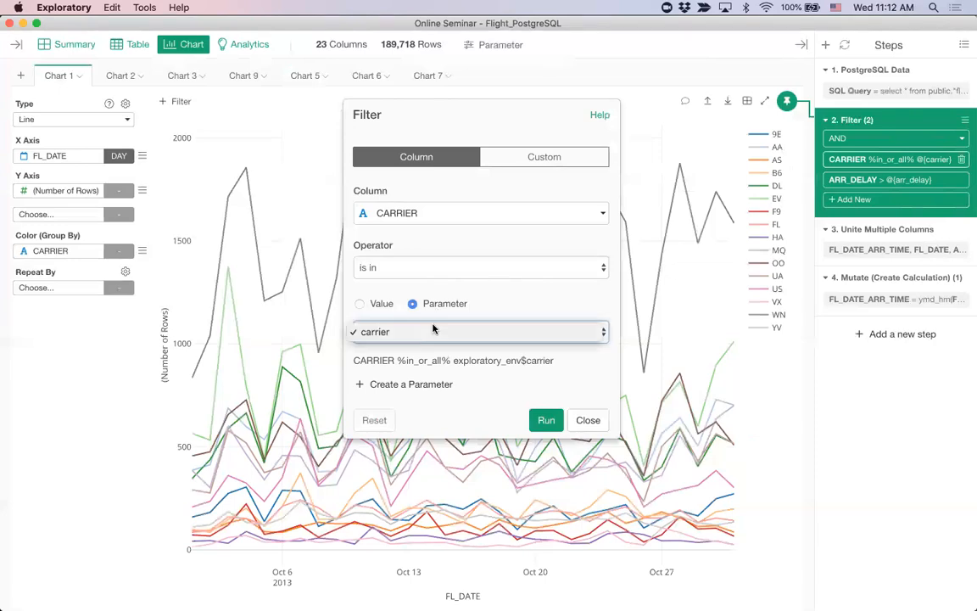
left_click(498, 308)
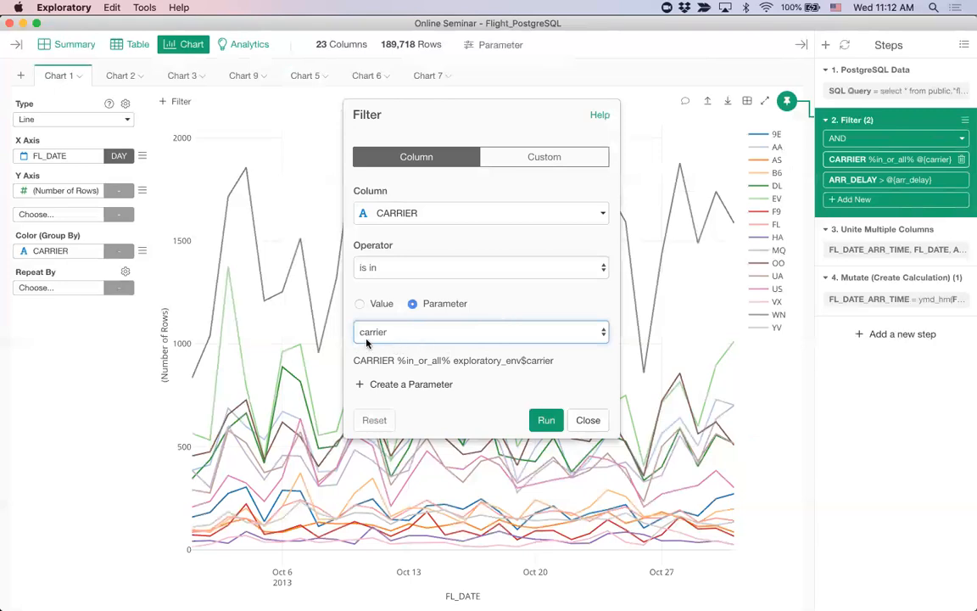
left_click(587, 421)
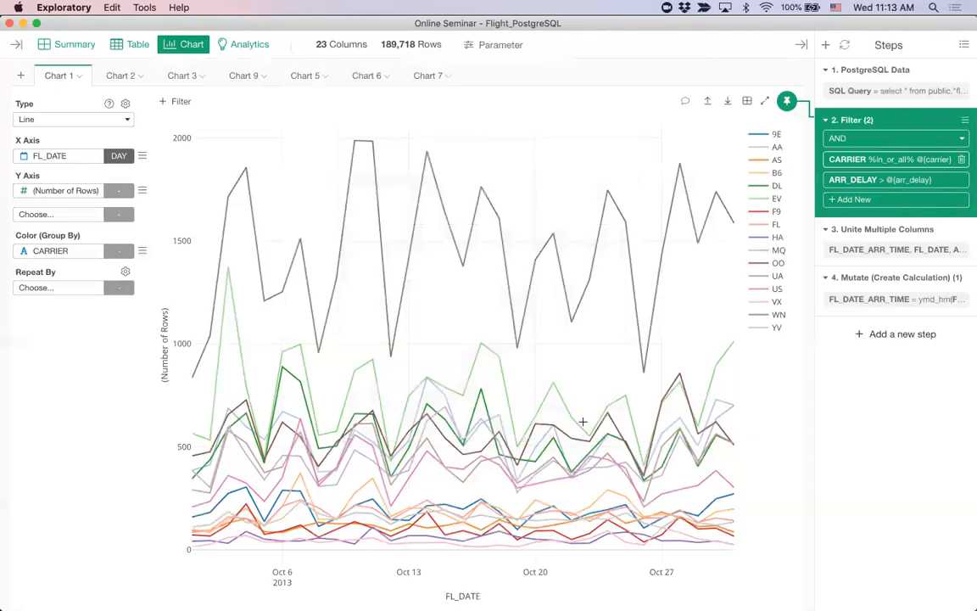
left_click(502, 49)
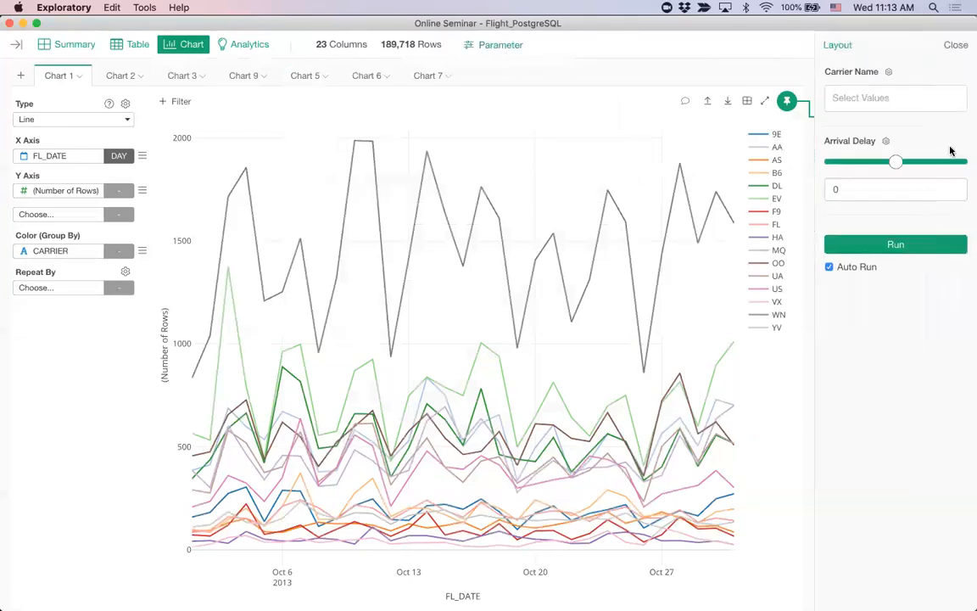
left_click(957, 46)
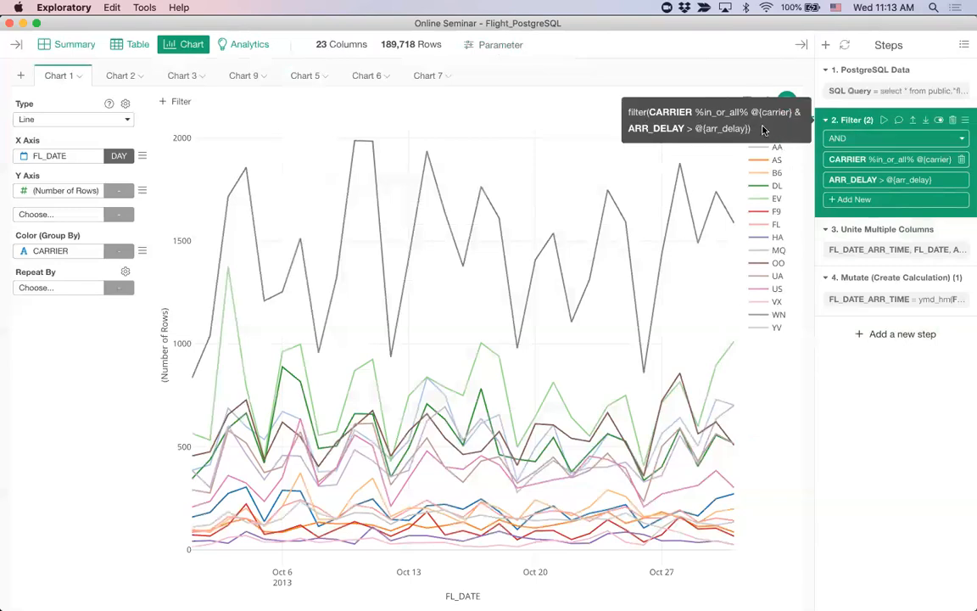
Step: Open Chart 2 and pin it to the PostgreSQL Data step
mouse_move(120, 78)
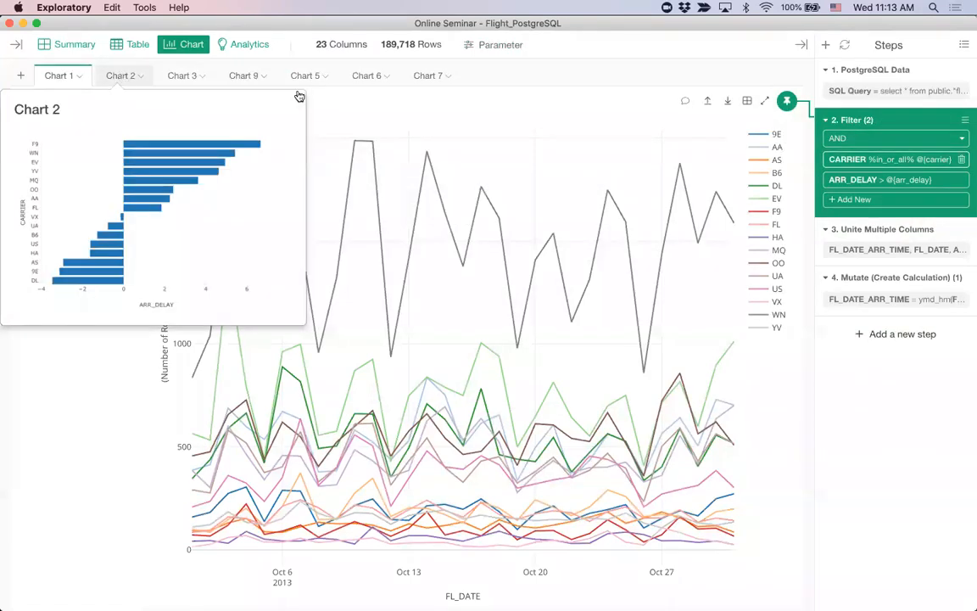
left_click(120, 76)
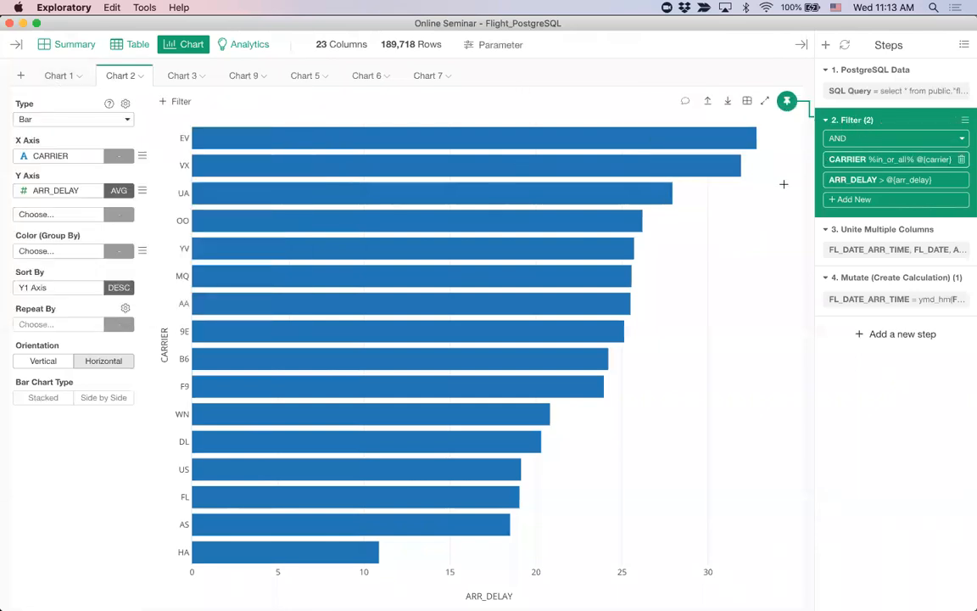
left_click_drag(786, 103, 868, 91)
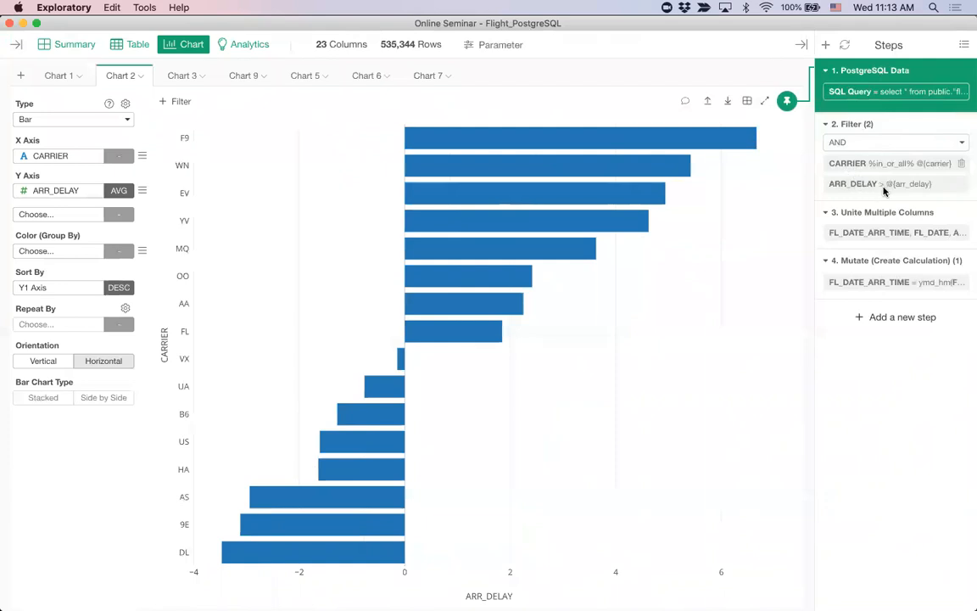
Step: Select the Filter step and inspect the operator and parameter of its ARR_DELAY condition
left_click(875, 127)
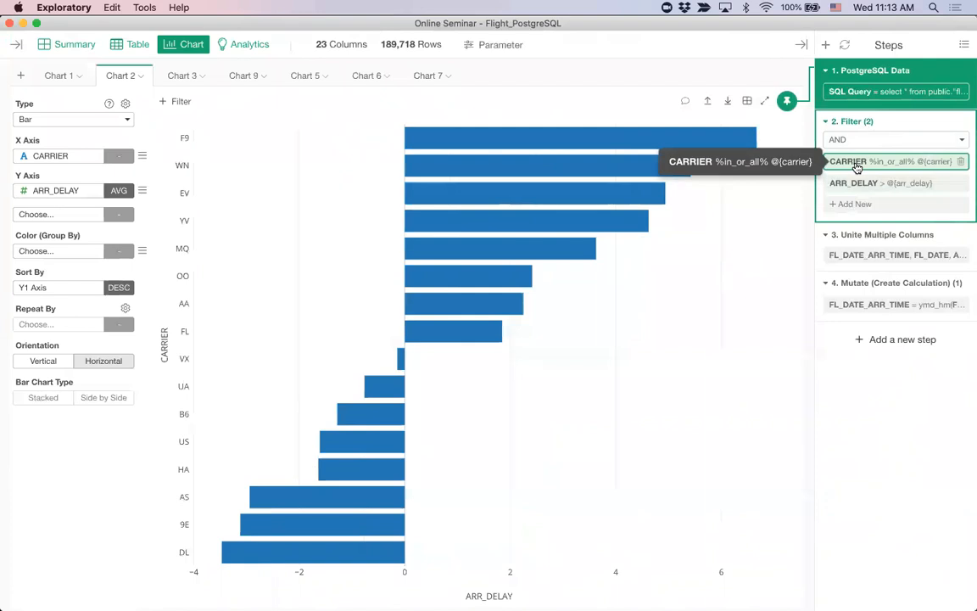
left_click(898, 189)
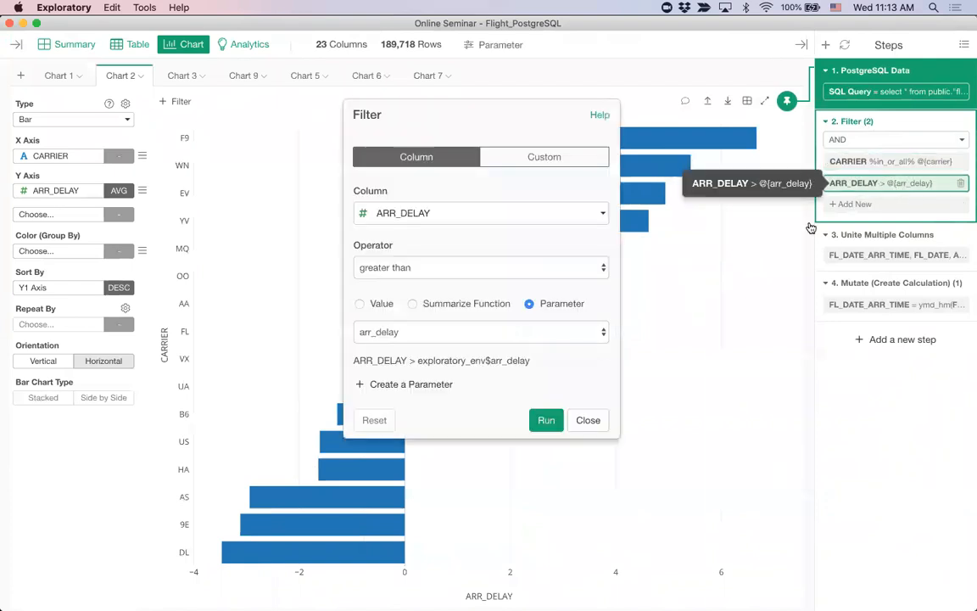
left_click(587, 420)
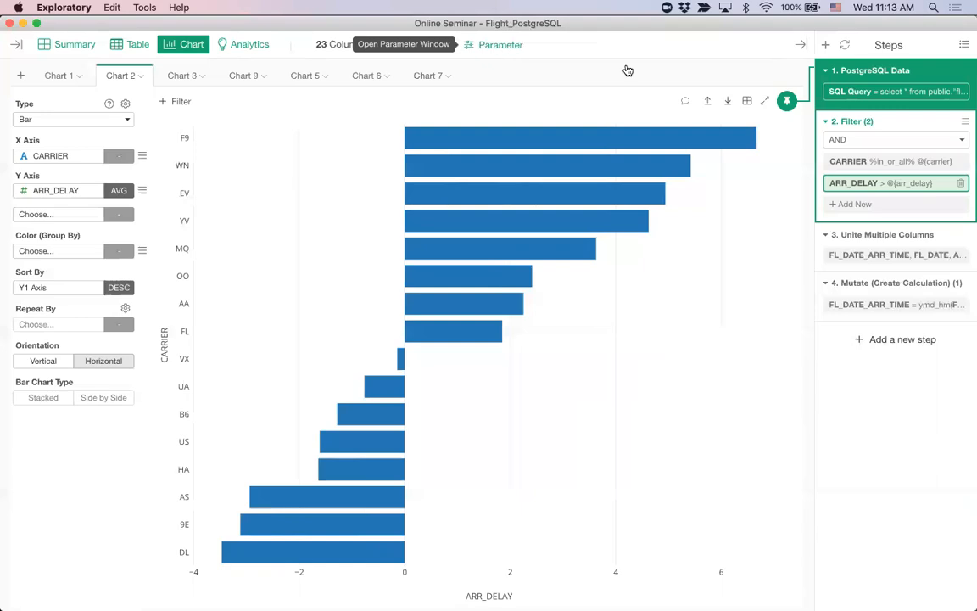
Step: View the parameter window for Chart 2, which is pinned to the PostgreSQL Data step, and close it again
left_click(497, 49)
left_click(497, 49)
left_click(514, 46)
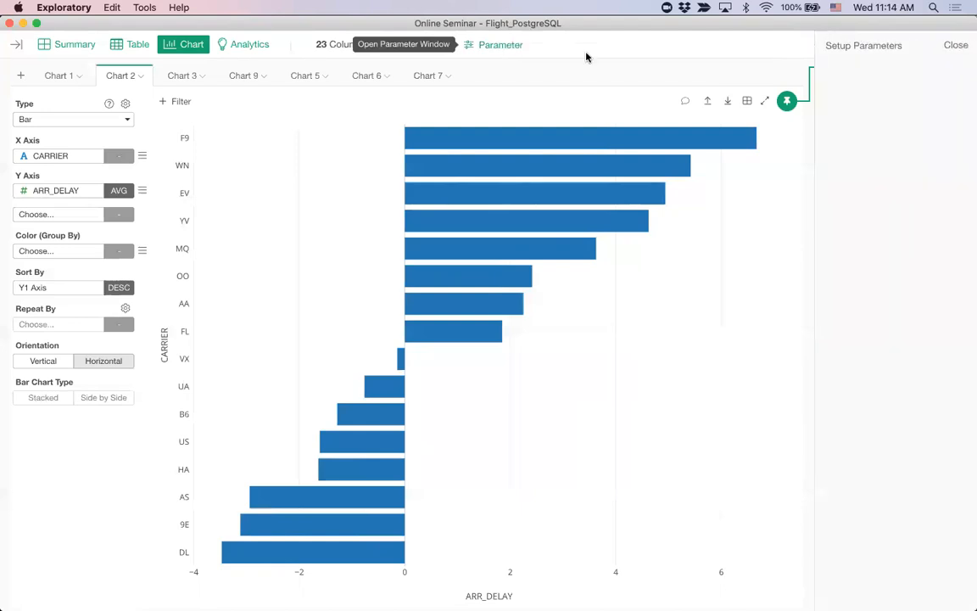
left_click(502, 47)
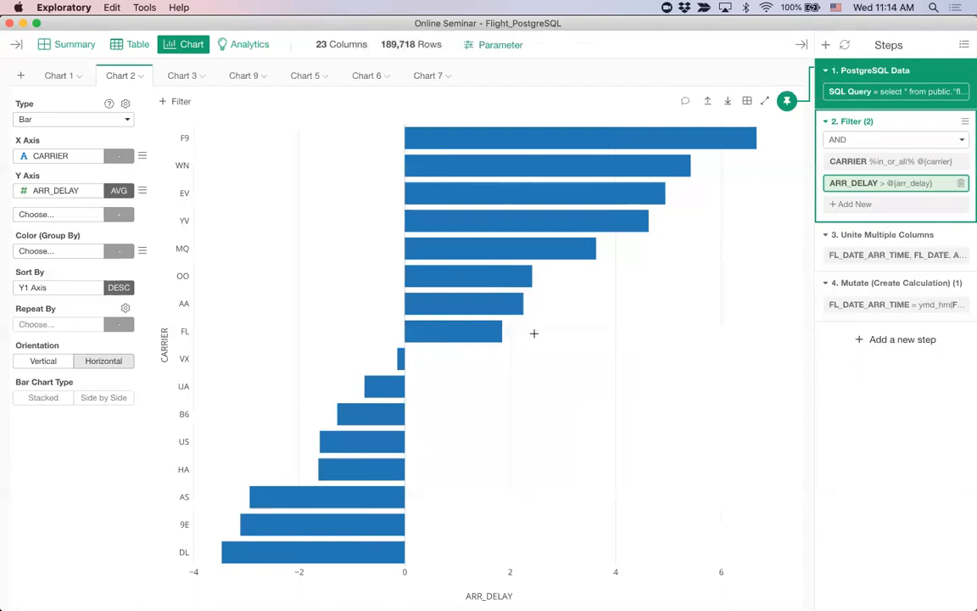
Step: View the parameters available for Chart 1, pinned to the Filter step, and return to Chart 2
left_click(60, 77)
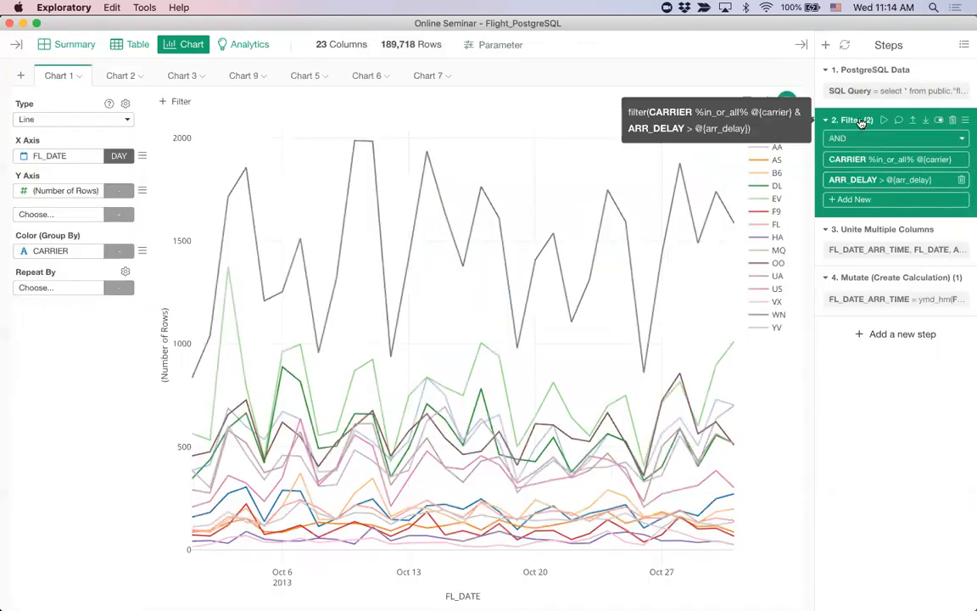
left_click(497, 44)
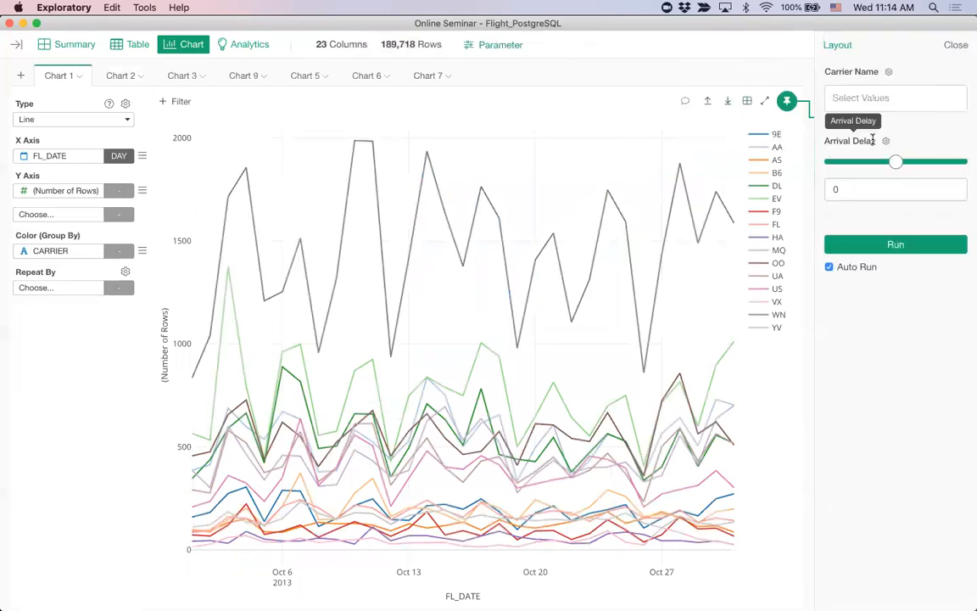
left_click(515, 44)
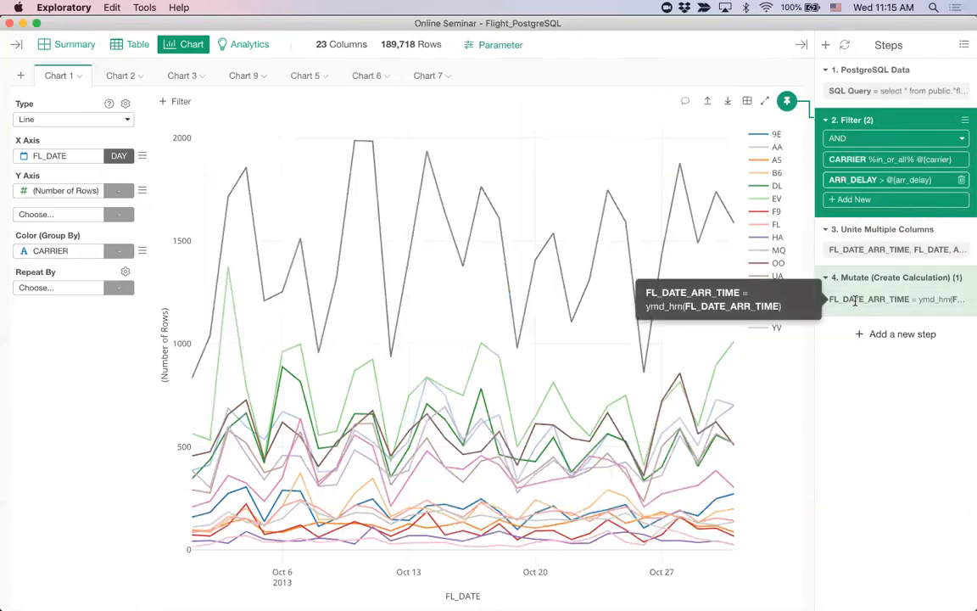
left_click(125, 78)
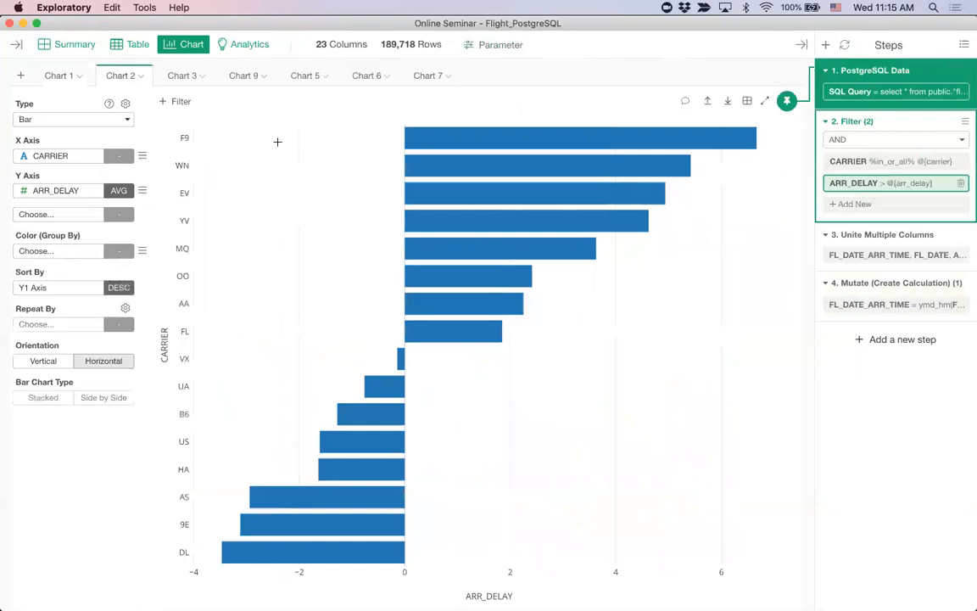
Step: Create a new dashboard report titled Flight Delay Dashboard that opens in a separate window
left_click(19, 47)
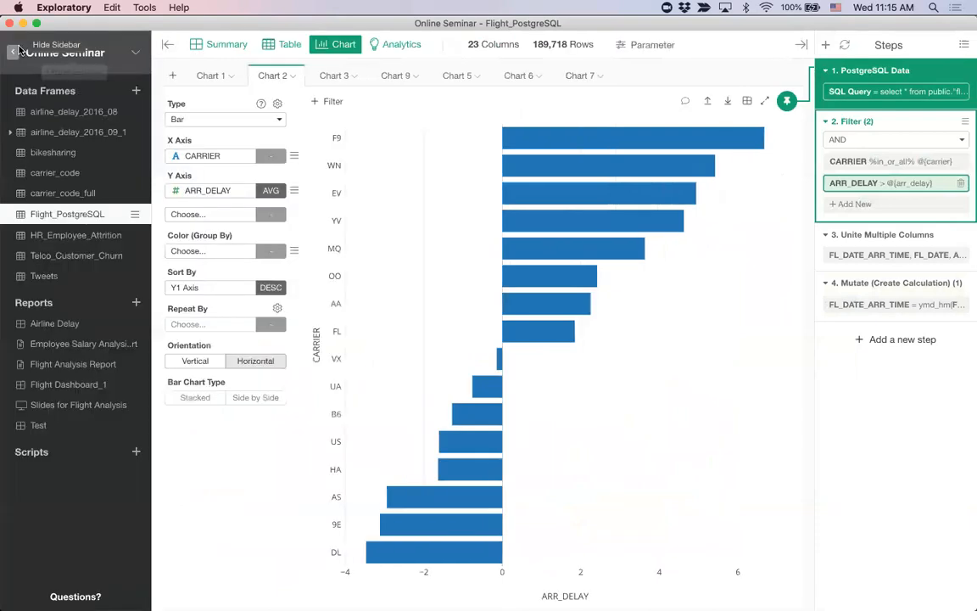
left_click(136, 303)
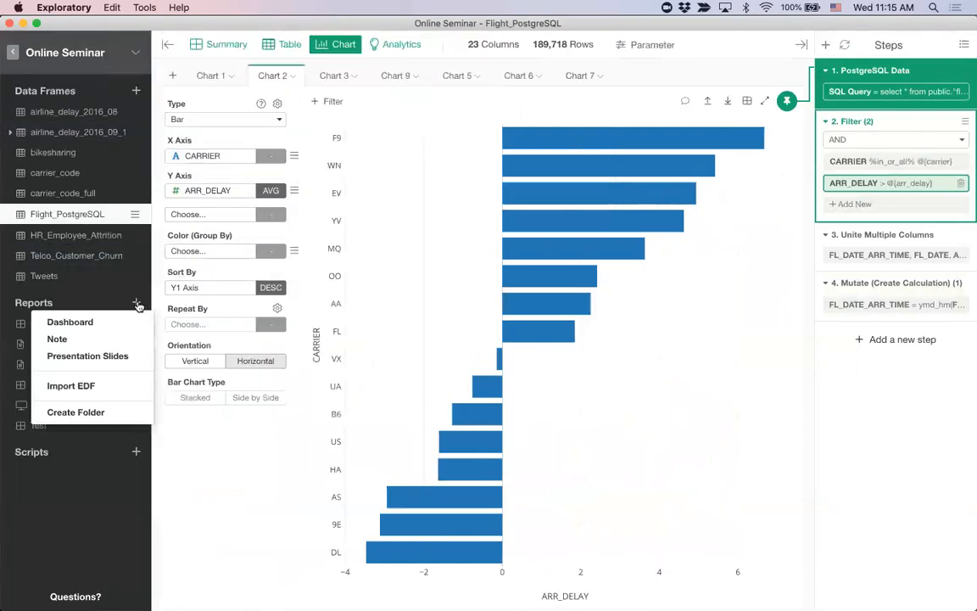
left_click(79, 326)
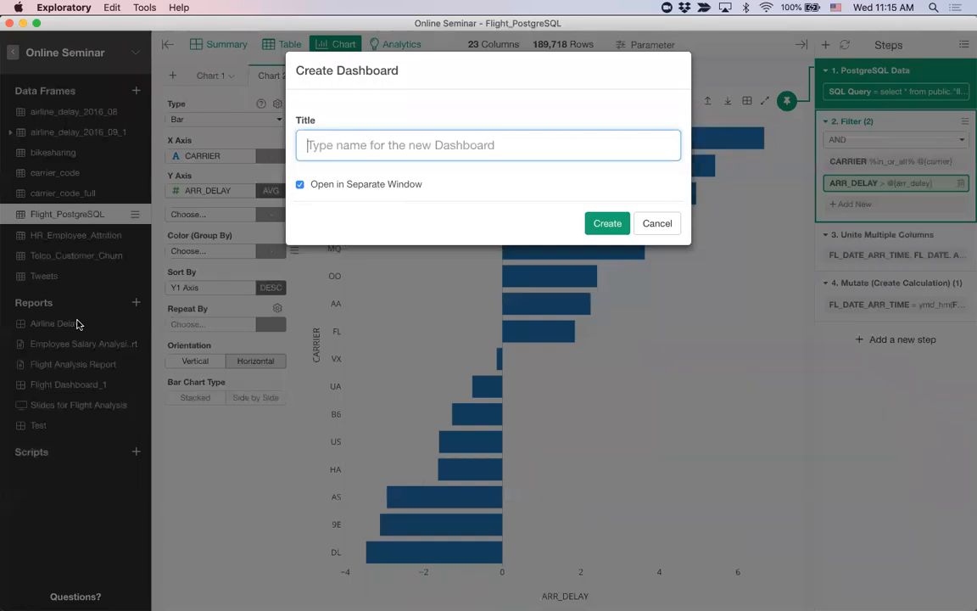
type("Flight Delay")
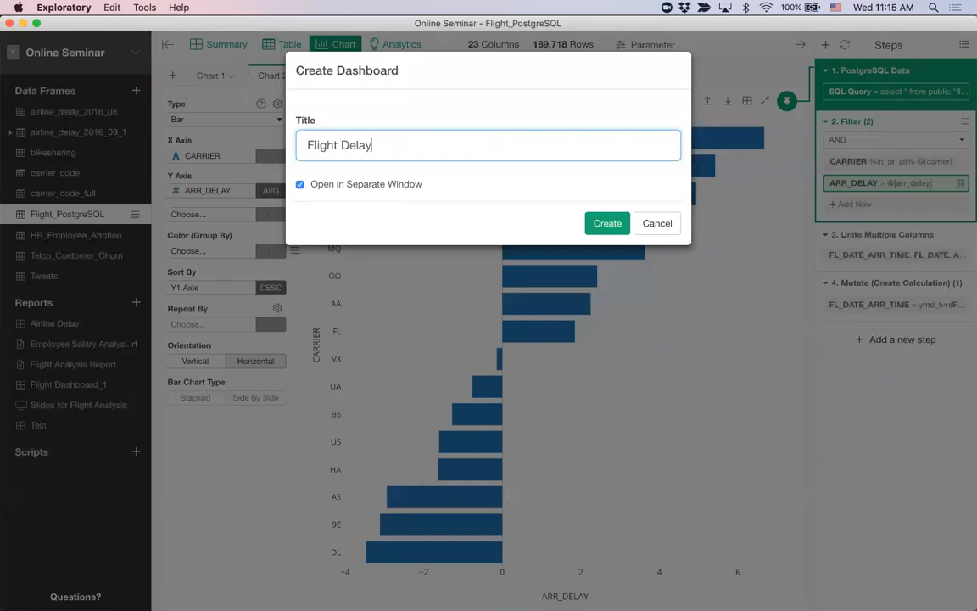
type(" Dashboard")
key("Return")
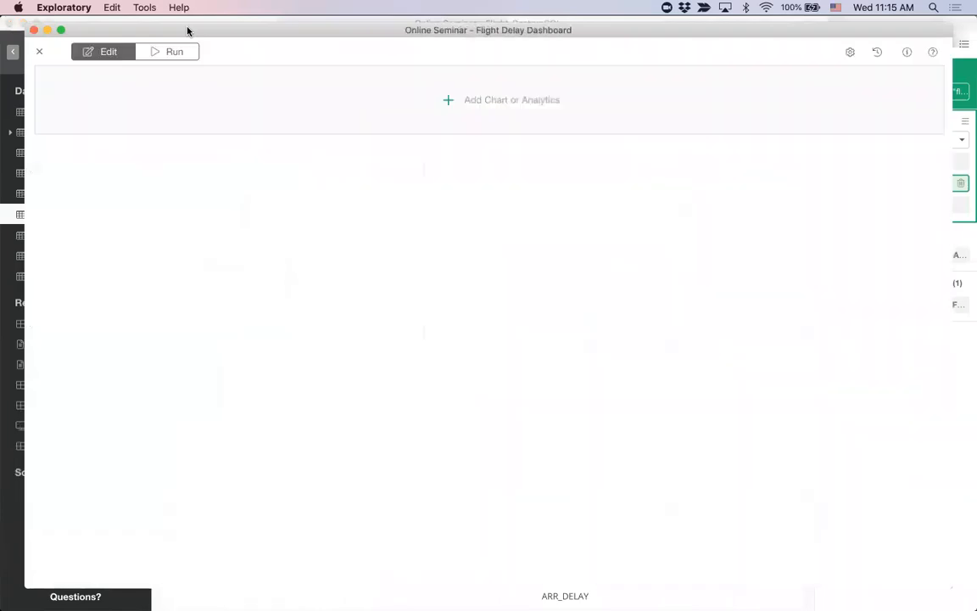
mouse_move(190, 36)
left_mouse_down()
mouse_move(198, 43)
mouse_move(185, 29)
left_mouse_up()
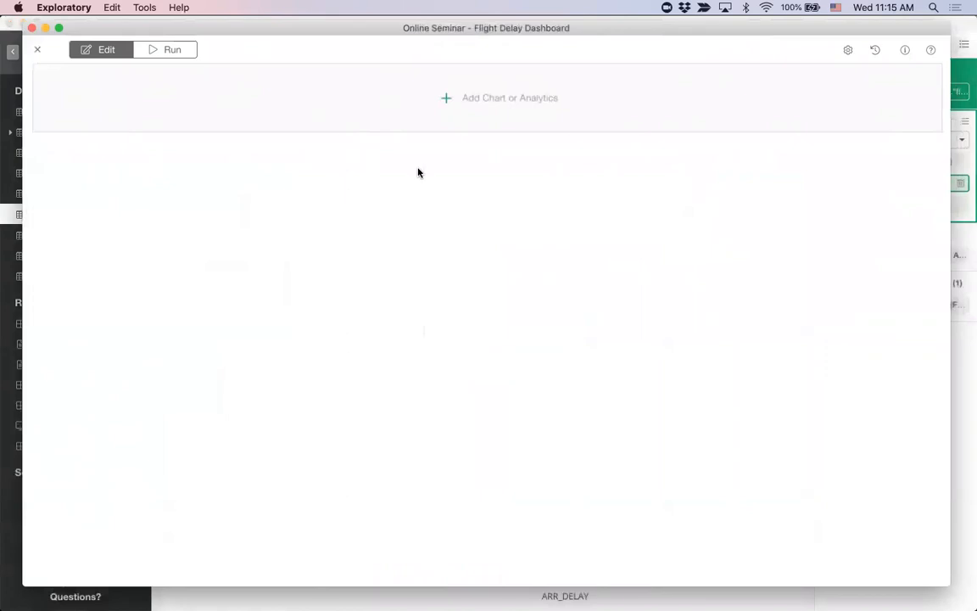
Step: Insert Chart 5 from the Flight_PostgreSQL data frame as the dashboard's first chart
left_click(446, 100)
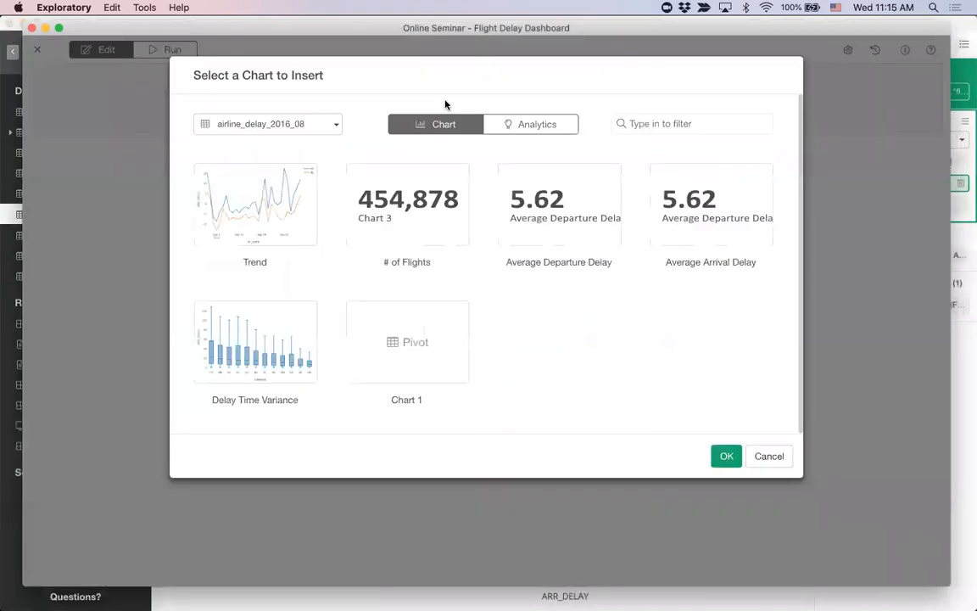
left_click(312, 130)
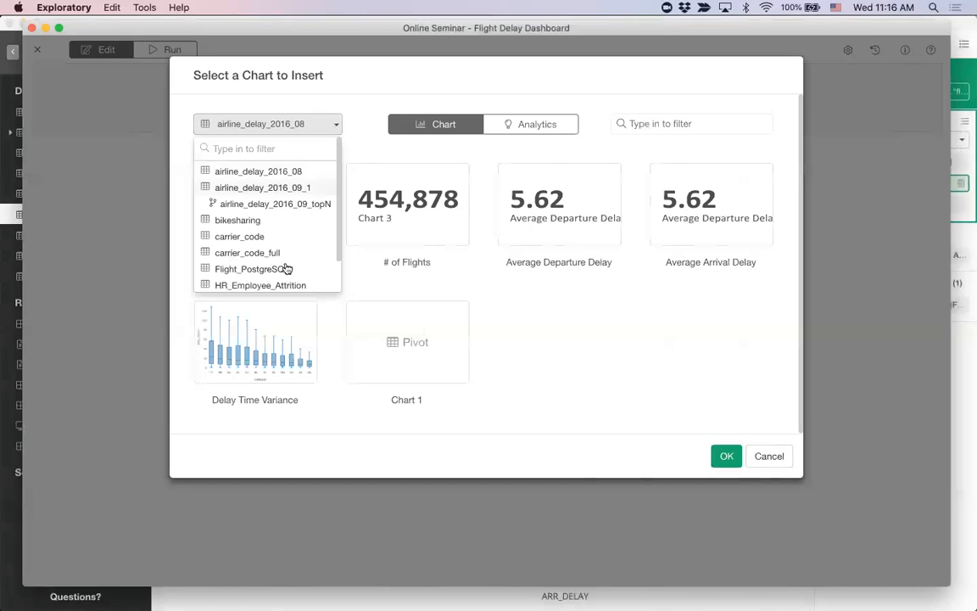
left_click(241, 270)
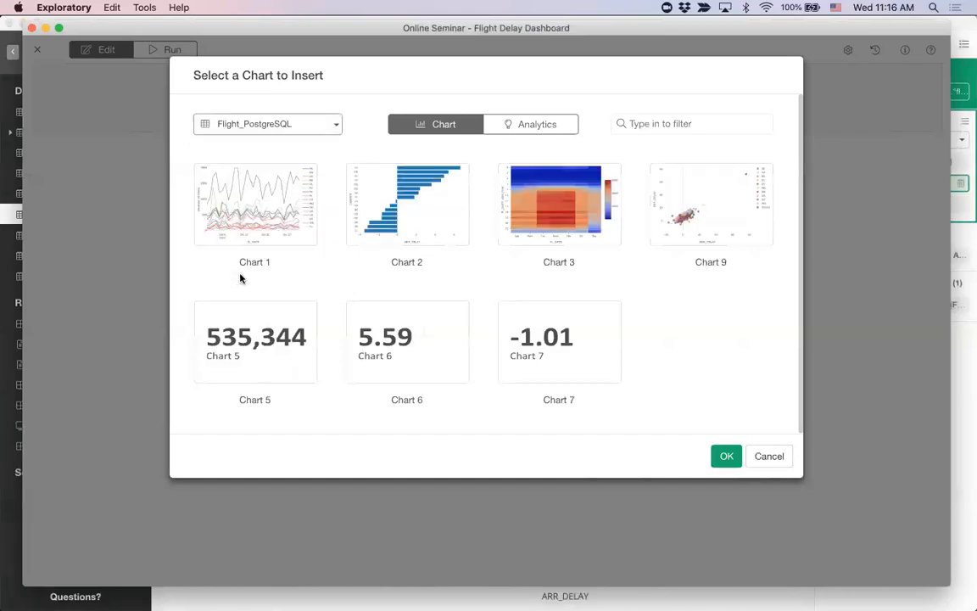
left_click(260, 213)
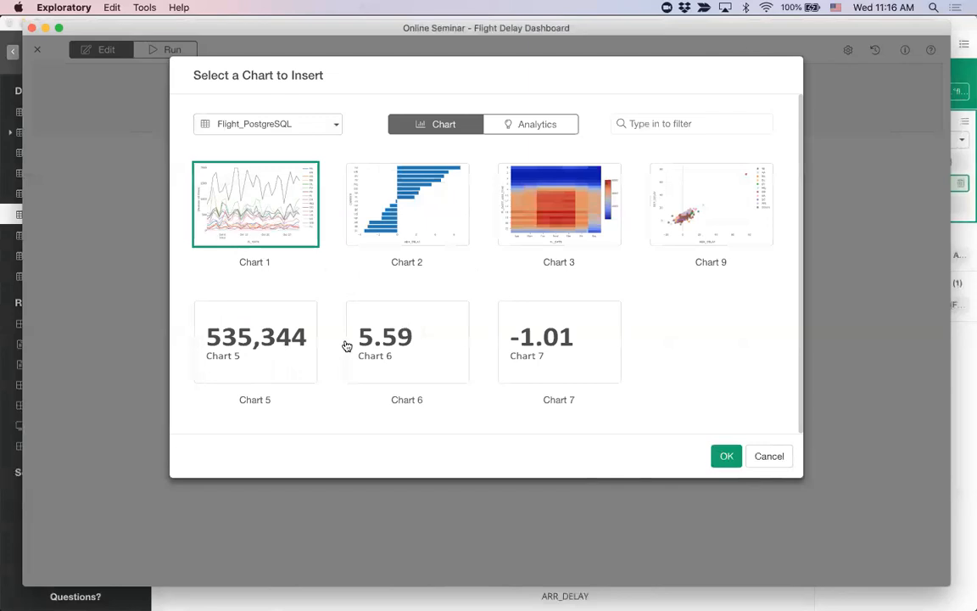
left_click(282, 335)
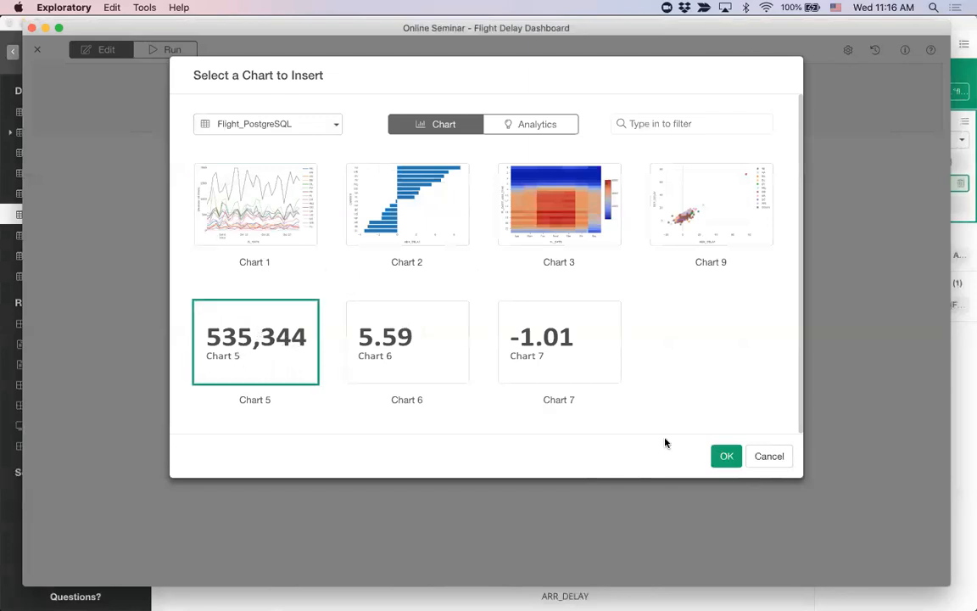
left_click(726, 458)
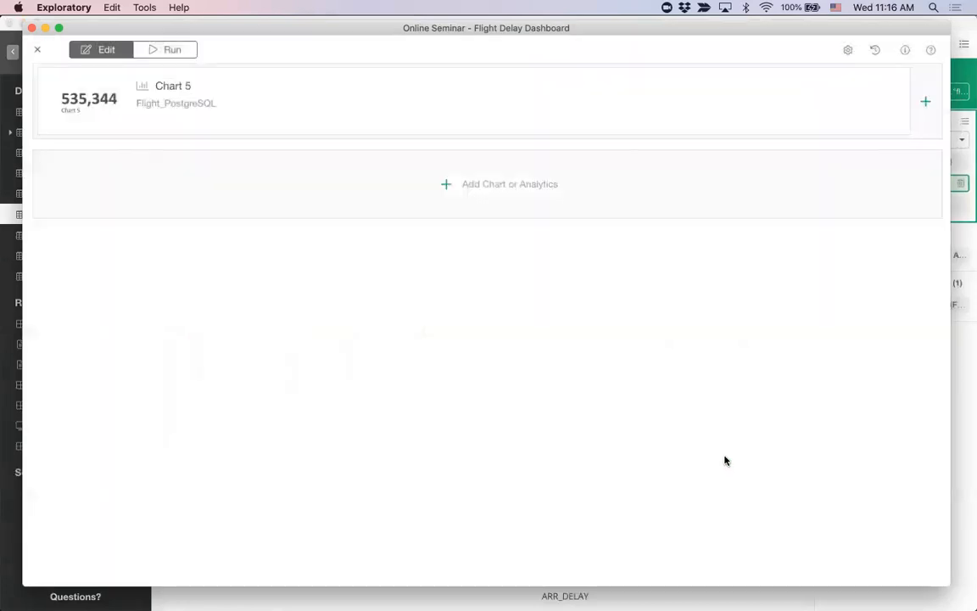
Step: Add Chart 6 beside Chart 5 in the dashboard's first row
left_click(927, 103)
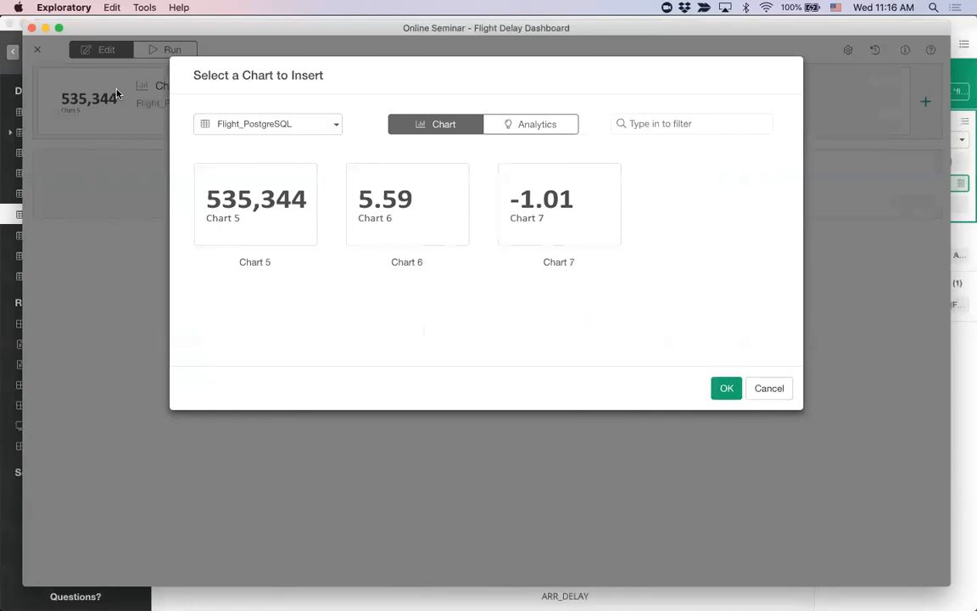
left_click(404, 214)
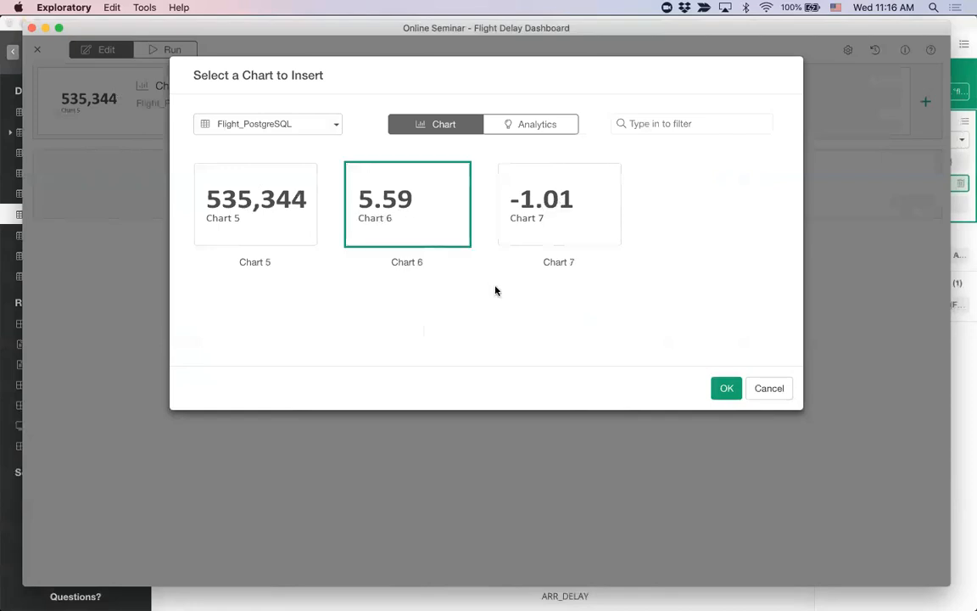
left_click(725, 389)
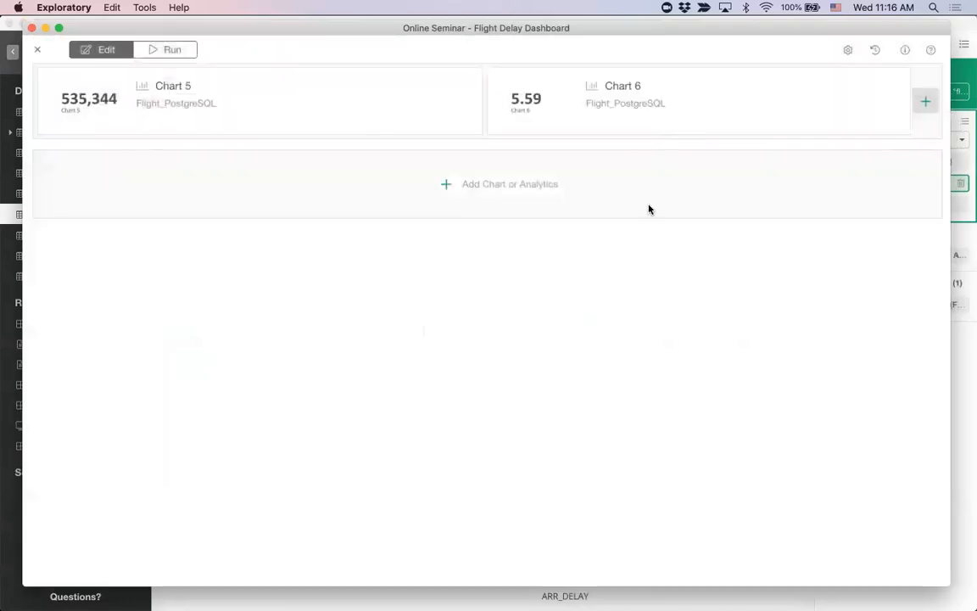
Step: Insert Chart 7 into the dashboard and place it after Chart 6 in the first row
left_click(447, 183)
left_click(560, 329)
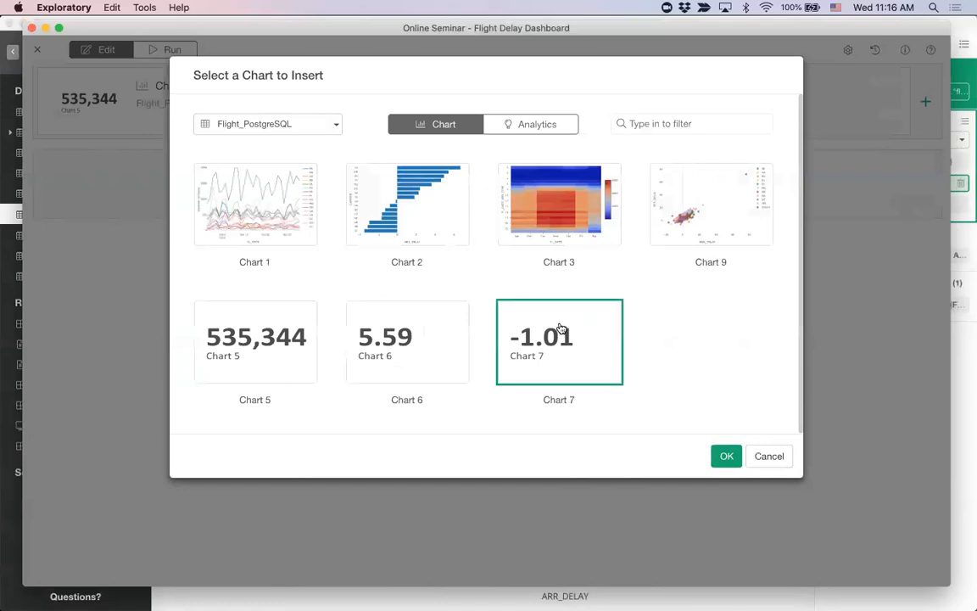
left_click(727, 457)
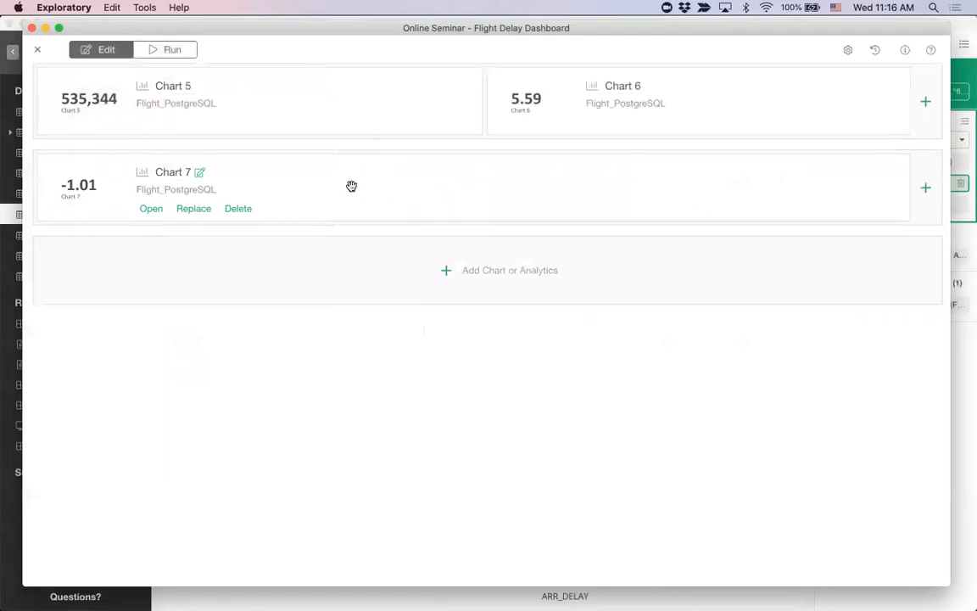
left_click_drag(384, 185, 768, 111)
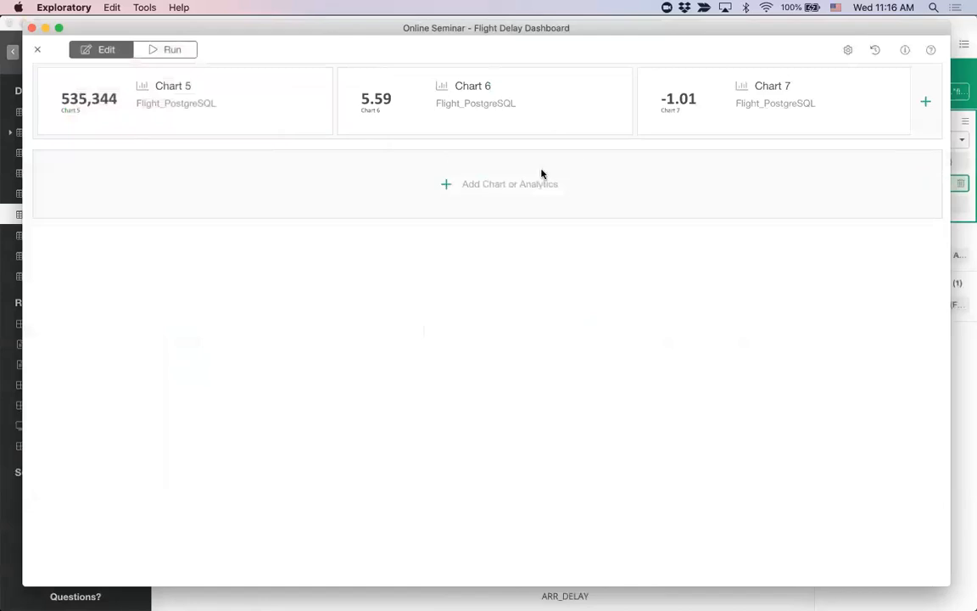
Step: Add a second dashboard row containing Chart 1 and Chart 2 side by side
left_click(446, 184)
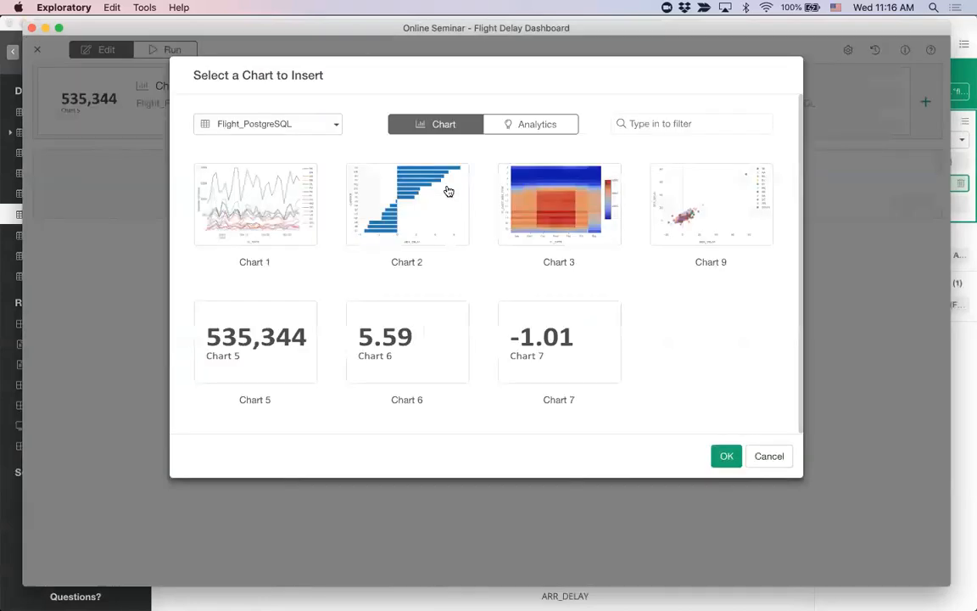
left_click(266, 206)
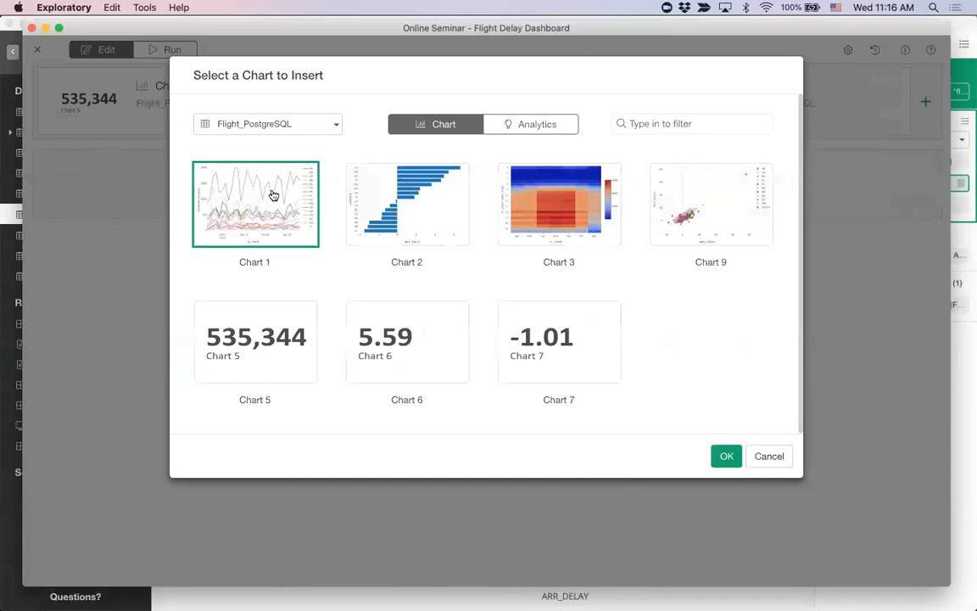
left_click(727, 458)
left_click(926, 188)
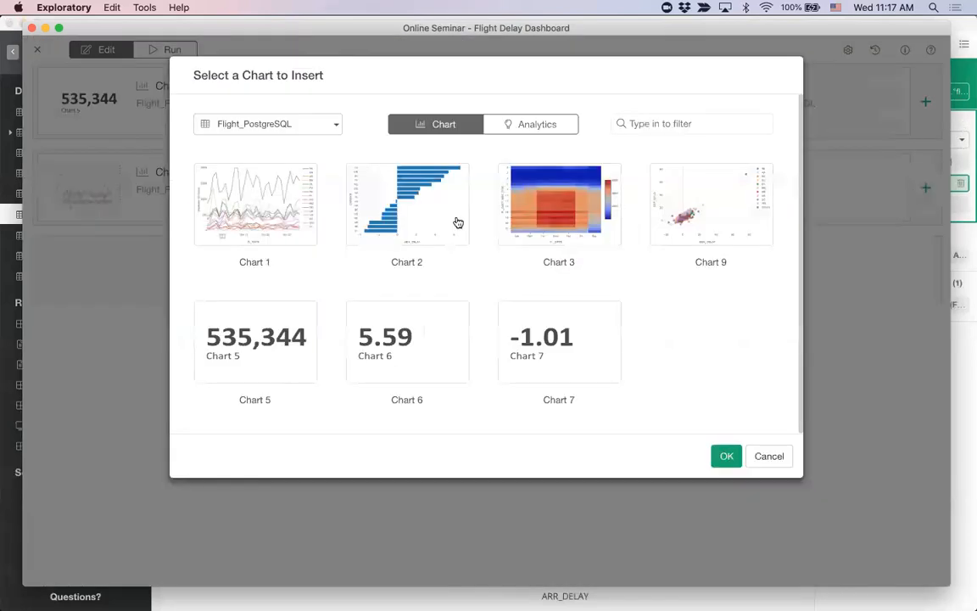
left_click(408, 196)
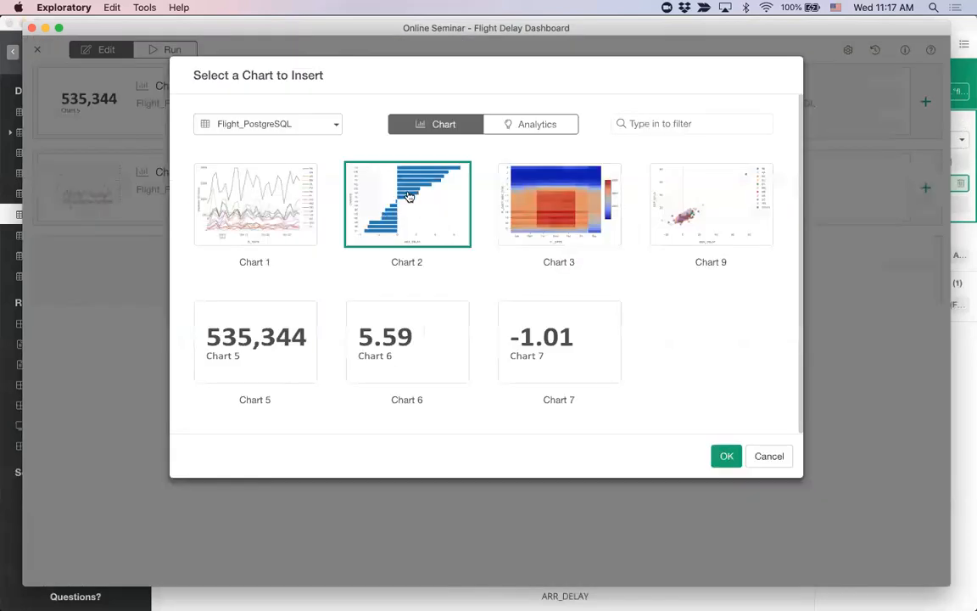
left_click(727, 455)
Step: Add a third dashboard row containing Chart 3 and Chart 9 side by side
left_click(447, 271)
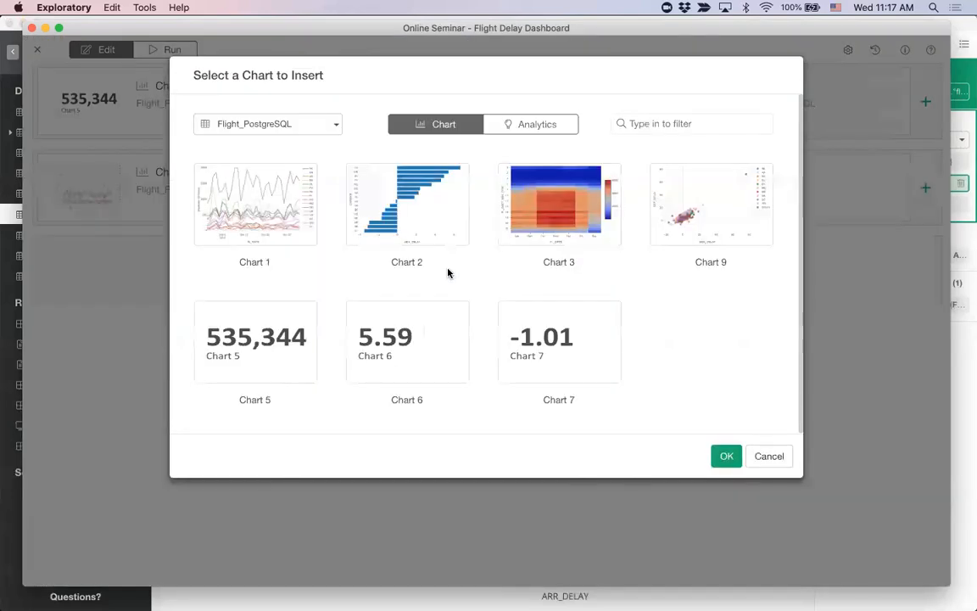
left_click(550, 204)
left_click(726, 456)
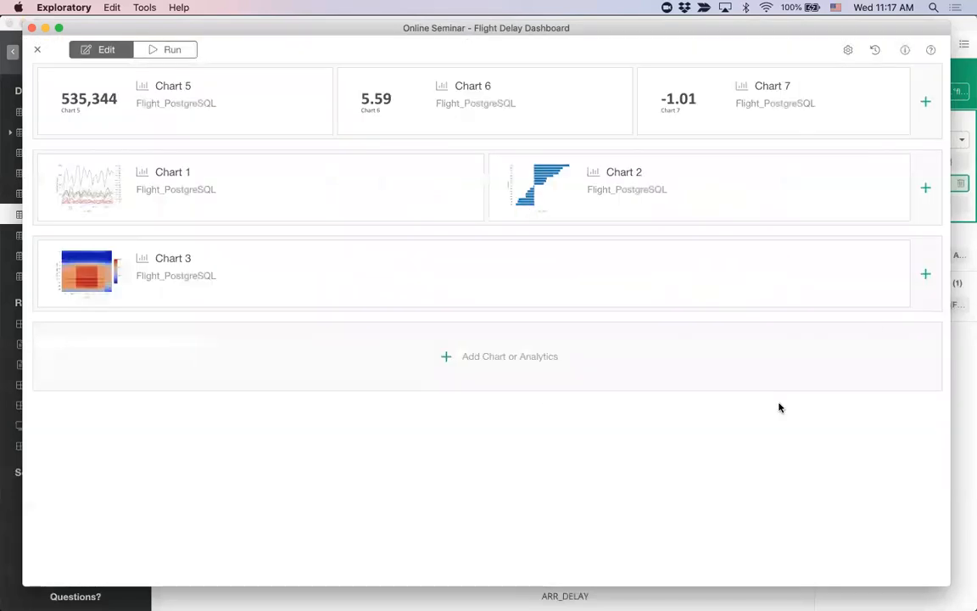
left_click(927, 275)
left_click(645, 193)
left_click(727, 456)
Step: Try Chart 9 between Chart 1 and Chart 2, and move it back to the third row ahead of Chart 3
mouse_move(551, 262)
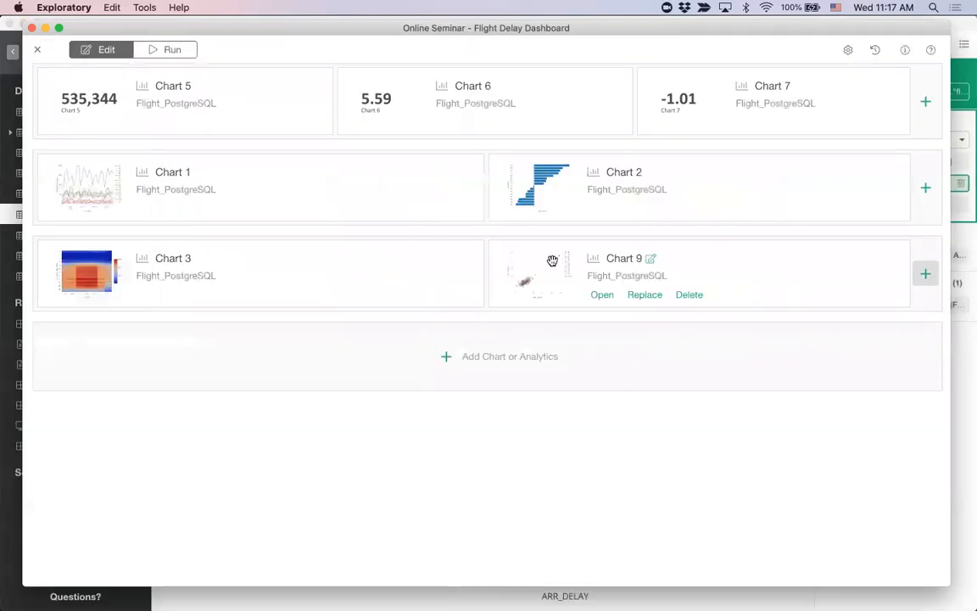
left_click_drag(553, 253, 496, 197)
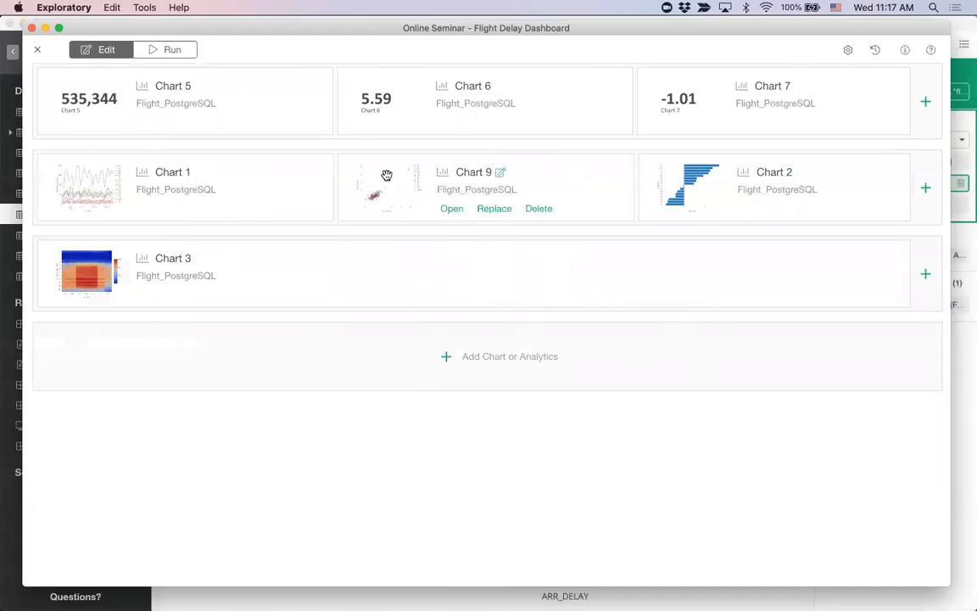
left_click_drag(371, 175, 415, 250)
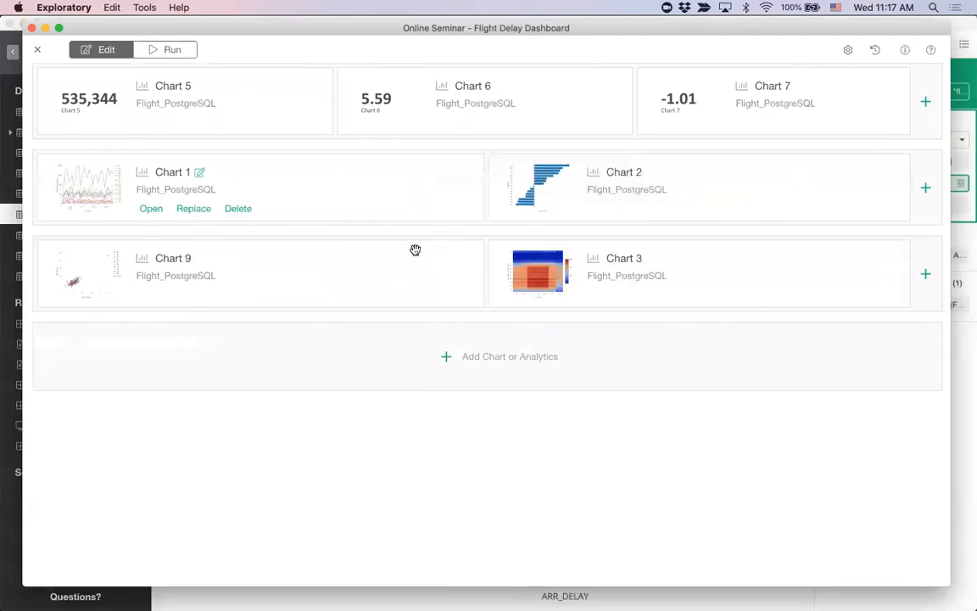
Step: Run the dashboard, look over its number charts, and shift its window to uncover part of the main window
left_click(172, 50)
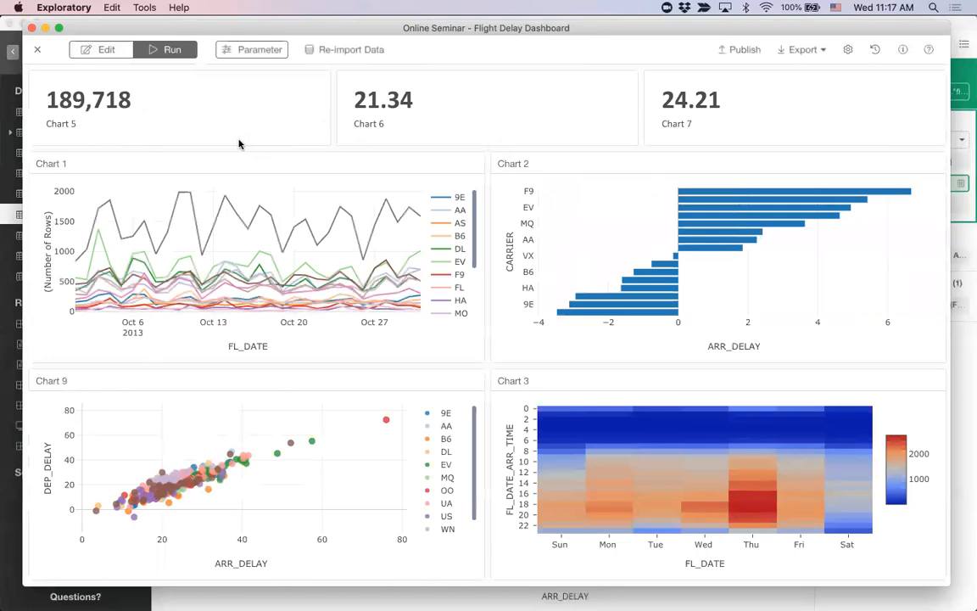
left_click_drag(44, 125, 81, 126)
left_click(326, 112)
left_click_drag(155, 24, 181, 43)
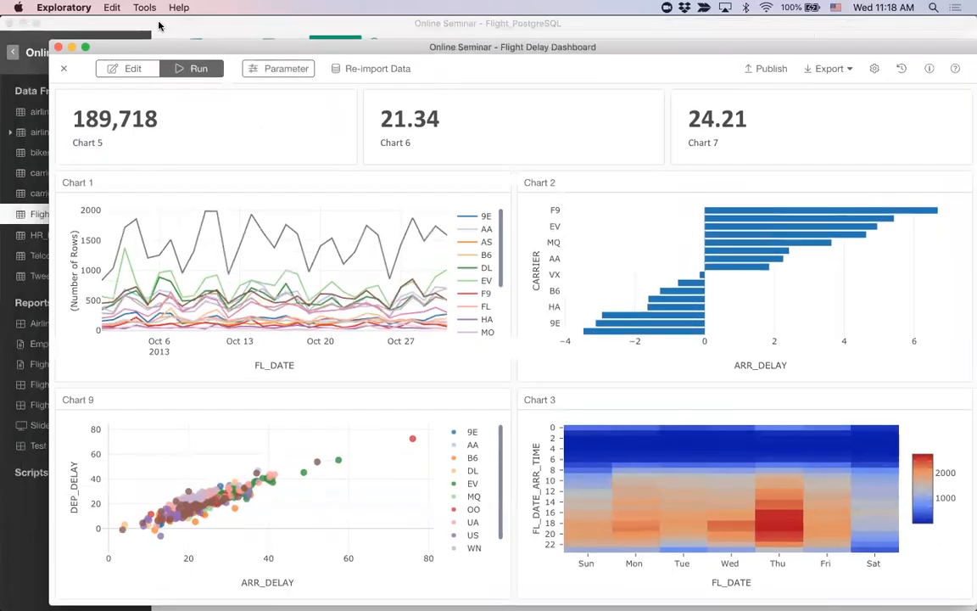
Step: Look over Chart 2 in the Flight_PostgreSQL window, and return to the Flight Delay Dashboard
left_click(158, 26)
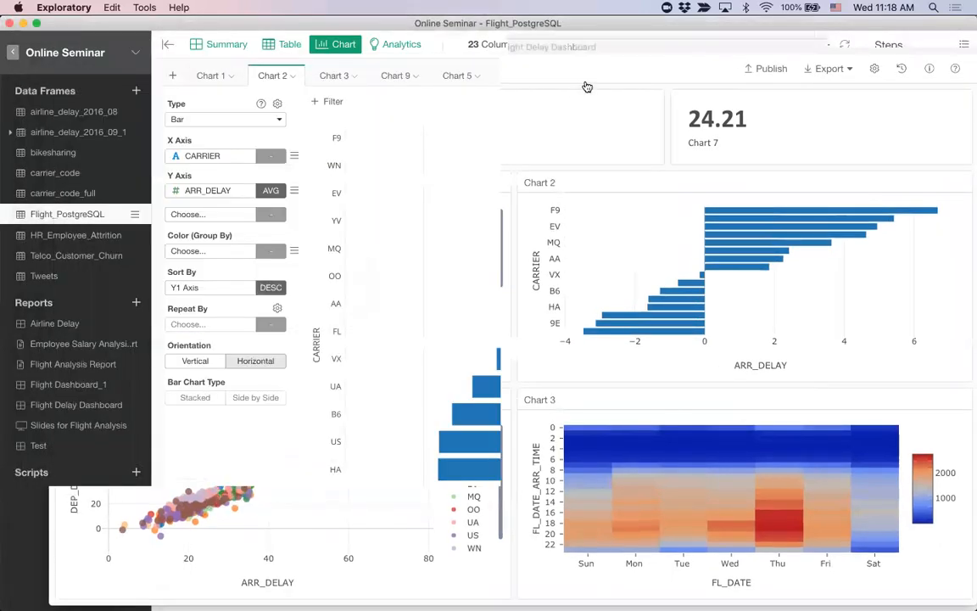
mouse_move(265, 79)
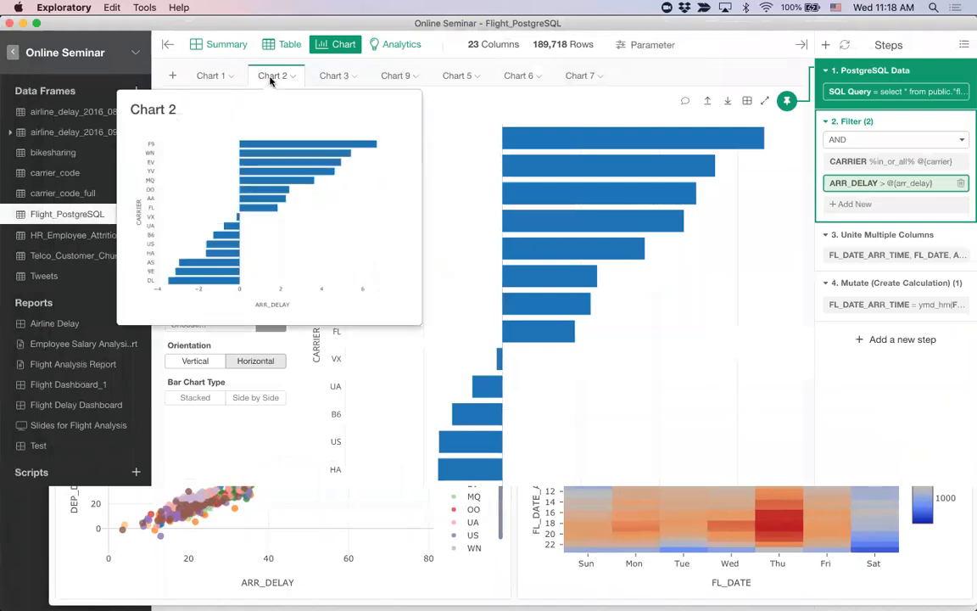
key("super+grave")
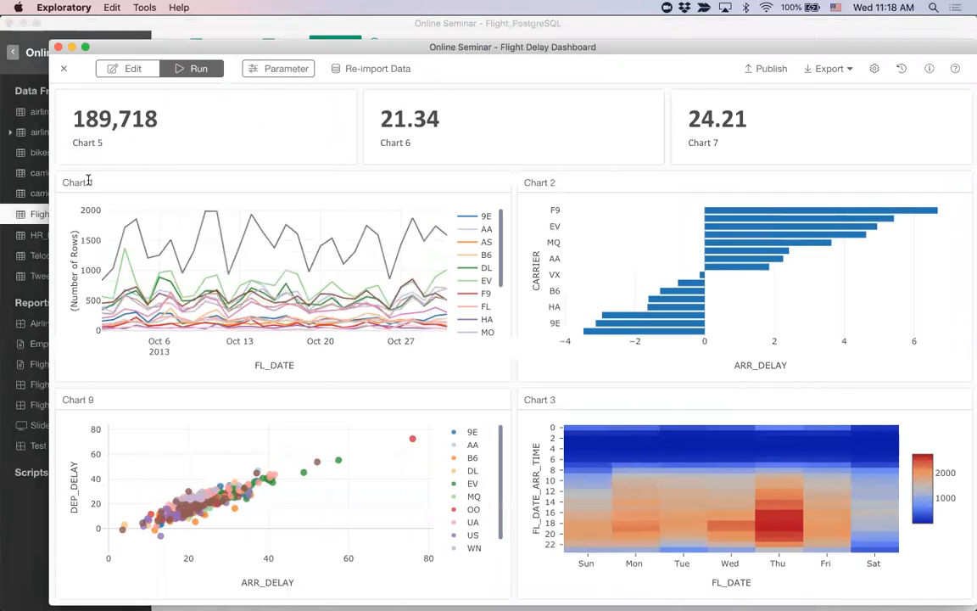
Step: Return the dashboard to edit mode and rename Chart 5 as "Number of Flights"
left_click(133, 70)
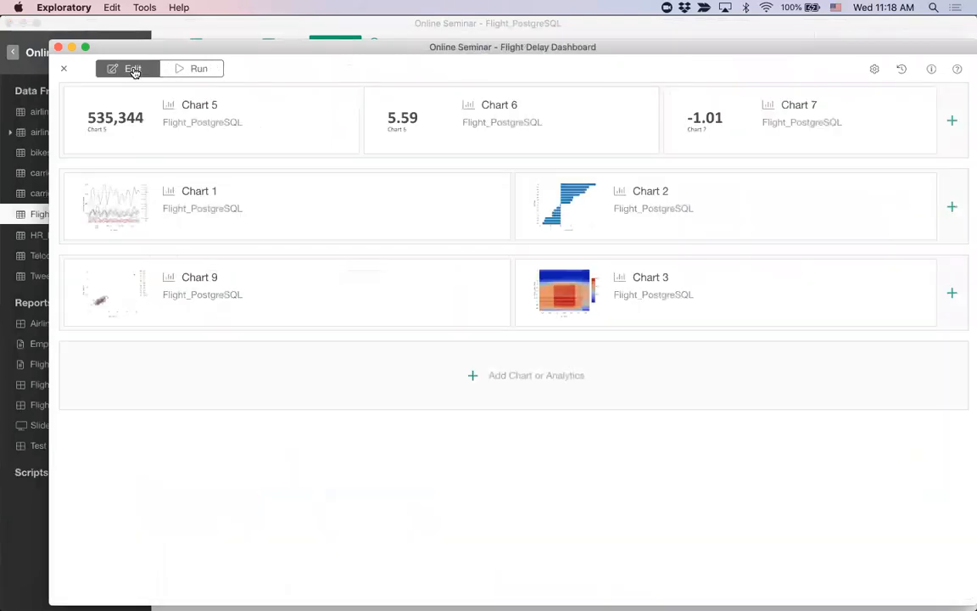
mouse_move(235, 110)
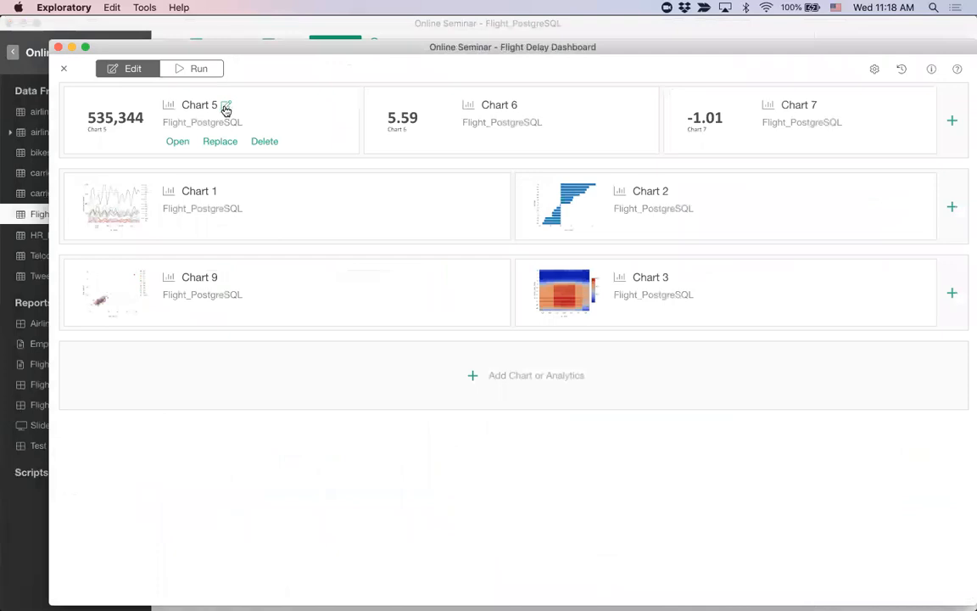
left_click(225, 109)
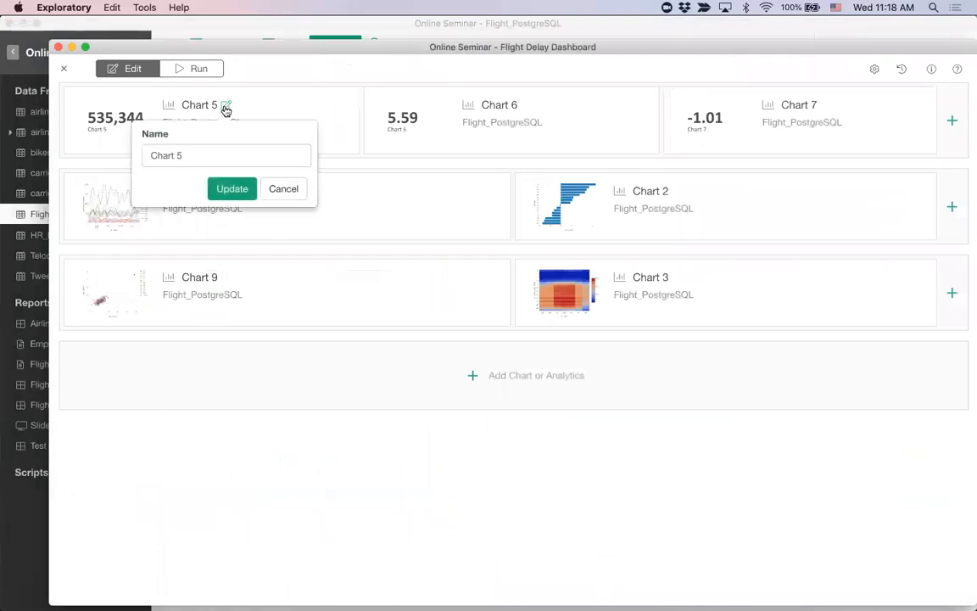
triple_click(211, 150)
type("Number of L")
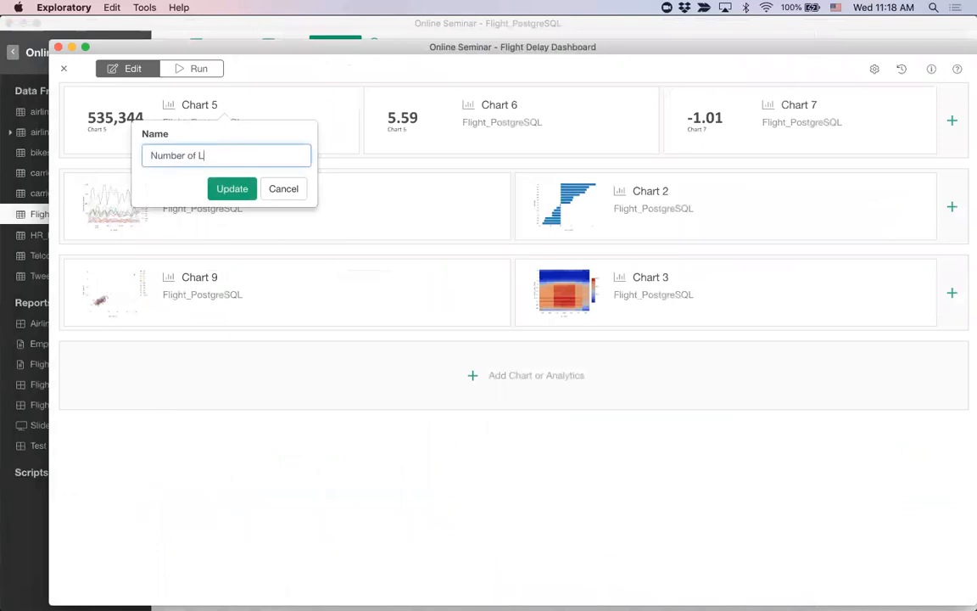
key("BackSpace")
type("Flights")
left_click(230, 190)
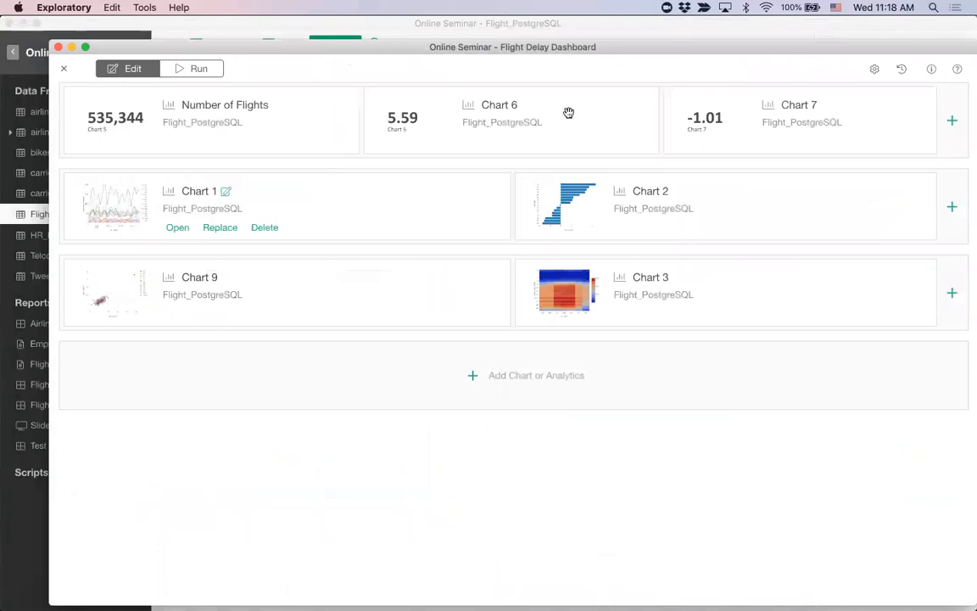
Step: Rename Chart 6 on the dashboard as "Departure Delay (Avg.)", copying the name for reuse
left_click(526, 108)
triple_click(496, 160)
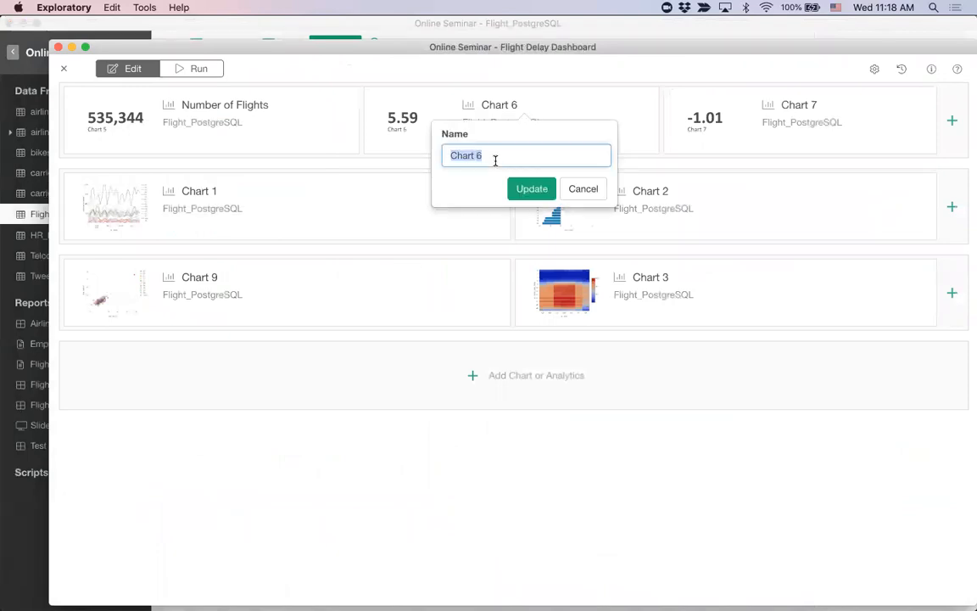
type("Departure Delay (Avg.)")
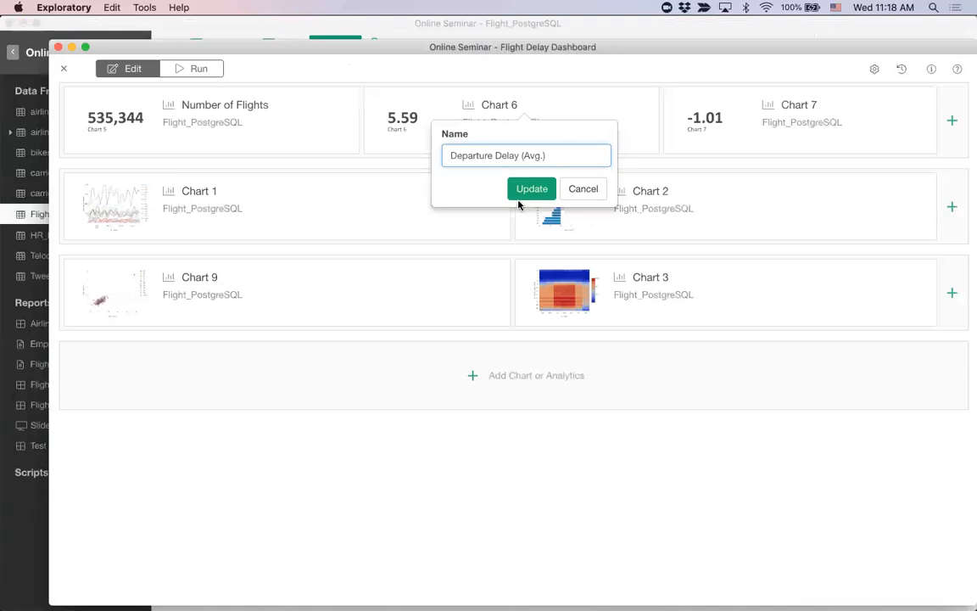
key("super+a")
key("super+c")
left_click(583, 127)
left_click(532, 188)
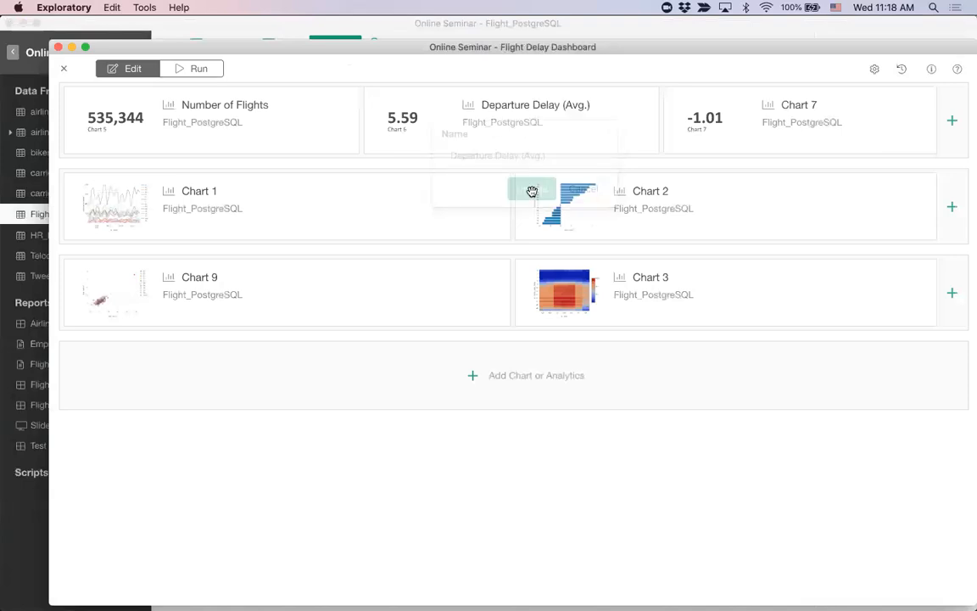
Step: Rename Chart 7 as "Arrival Delay (Avg.)" by reusing the copied name and replacing its first word
left_click(827, 106)
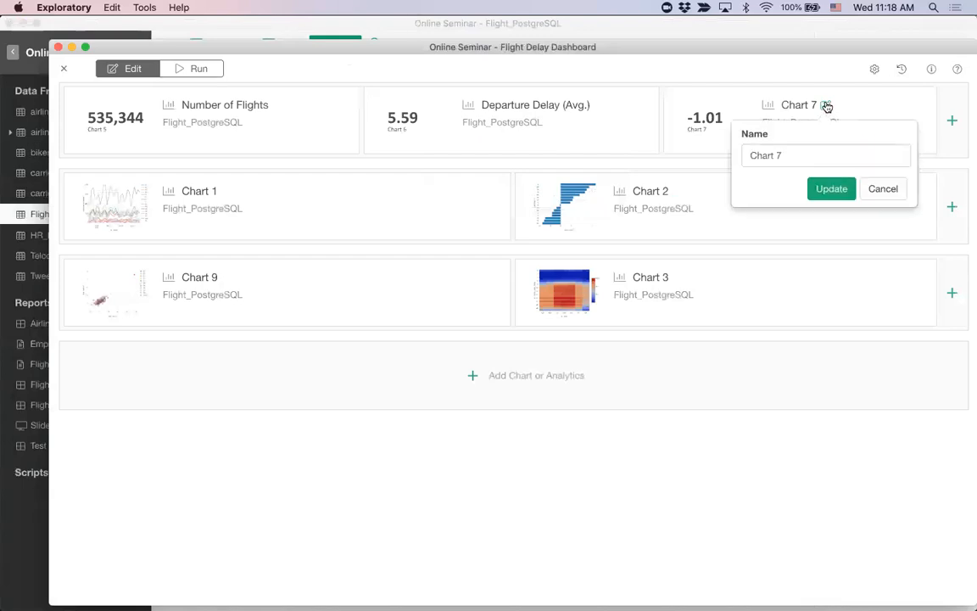
key("super+a")
key("super+v")
double_click(774, 156)
type("Ar")
type("rival")
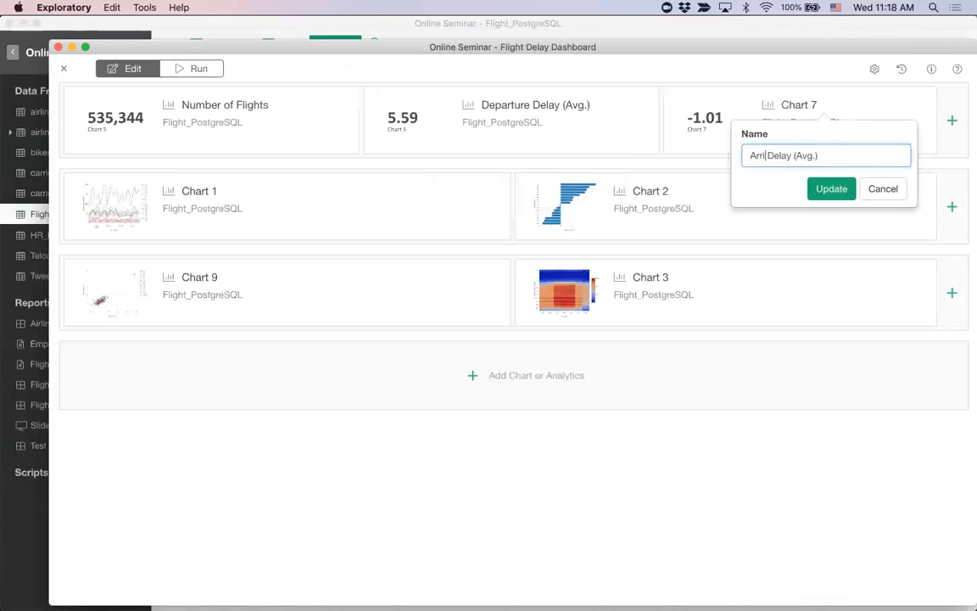
left_click(832, 189)
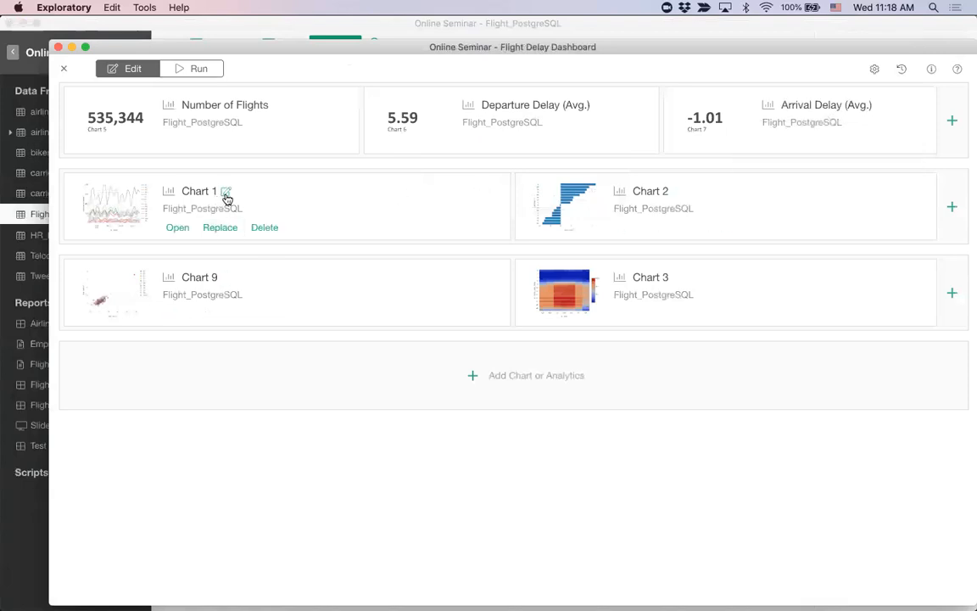
Step: Run the dashboard and look over the renamed number charts and the charts below them
left_click(201, 68)
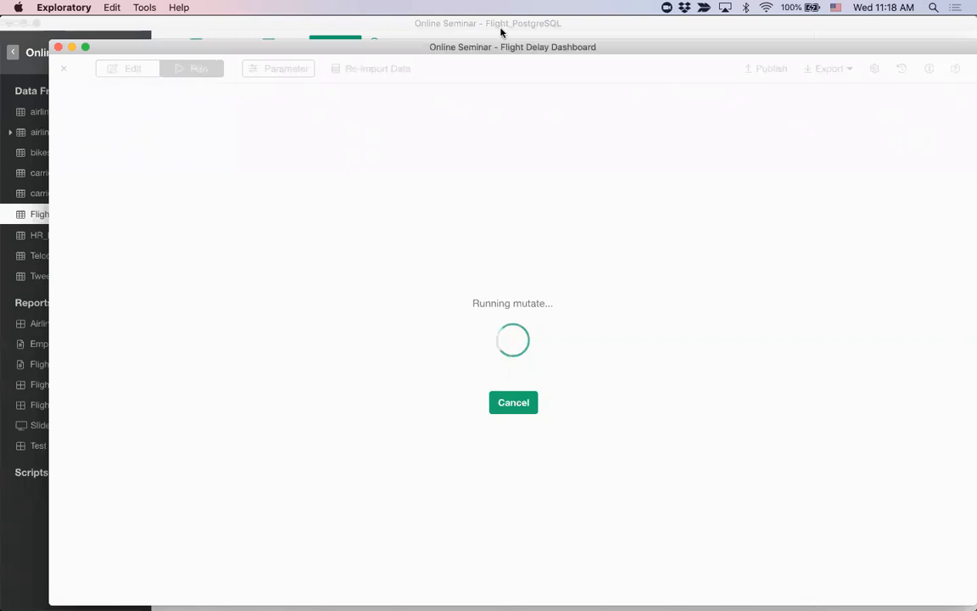
left_click_drag(530, 49, 501, 42)
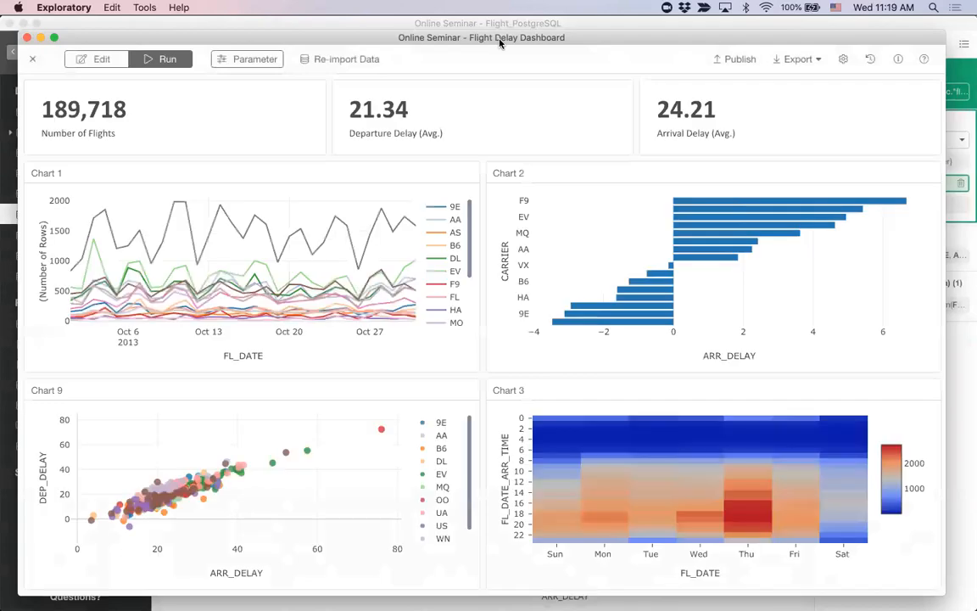
left_click_drag(40, 125, 92, 131)
left_click(92, 131)
mouse_move(355, 224)
Step: Show the dashboard's parameters and compare them with the carrier and arrival delay conditions in the data frame's Filter step
left_click(251, 64)
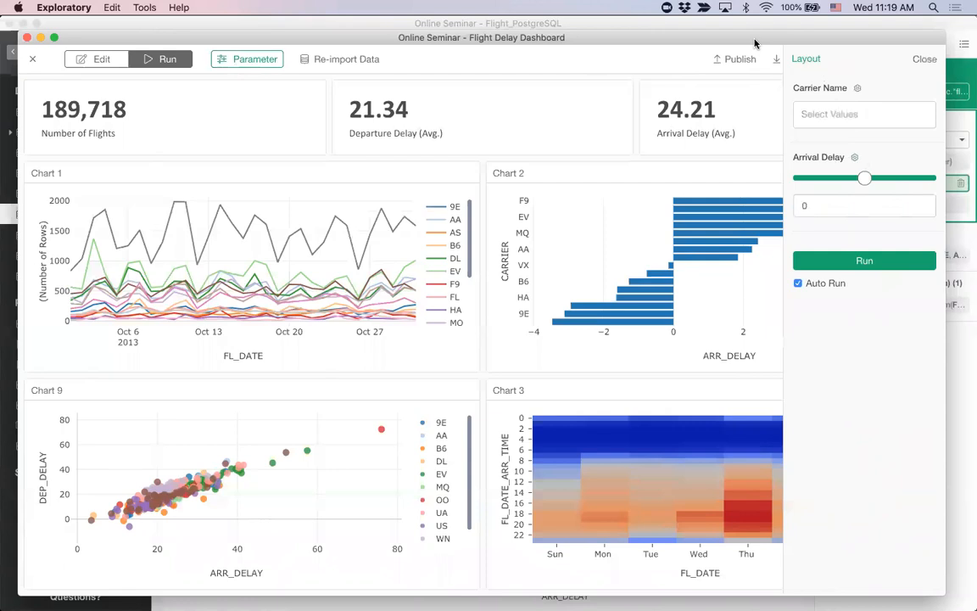
left_click_drag(751, 37, 614, 83)
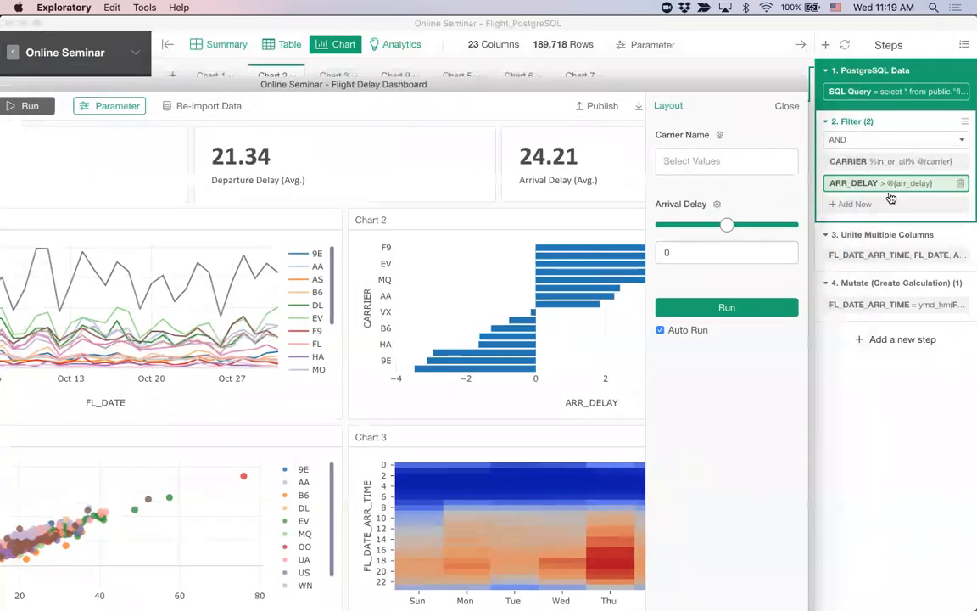
left_click_drag(583, 84, 725, 32)
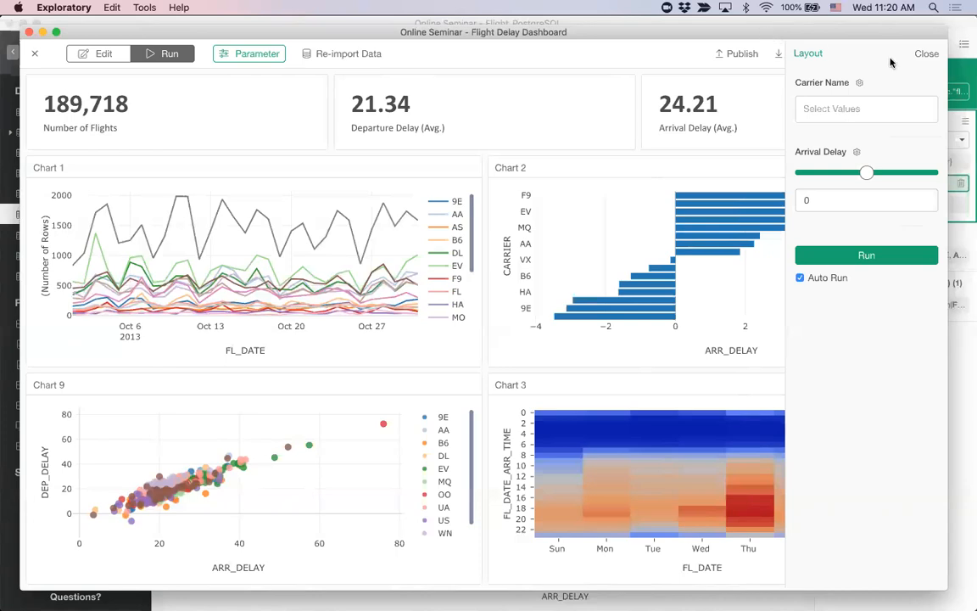
Step: Review the parameter layout without changing it, and set the Carrier Name parameter to AA
left_click(808, 55)
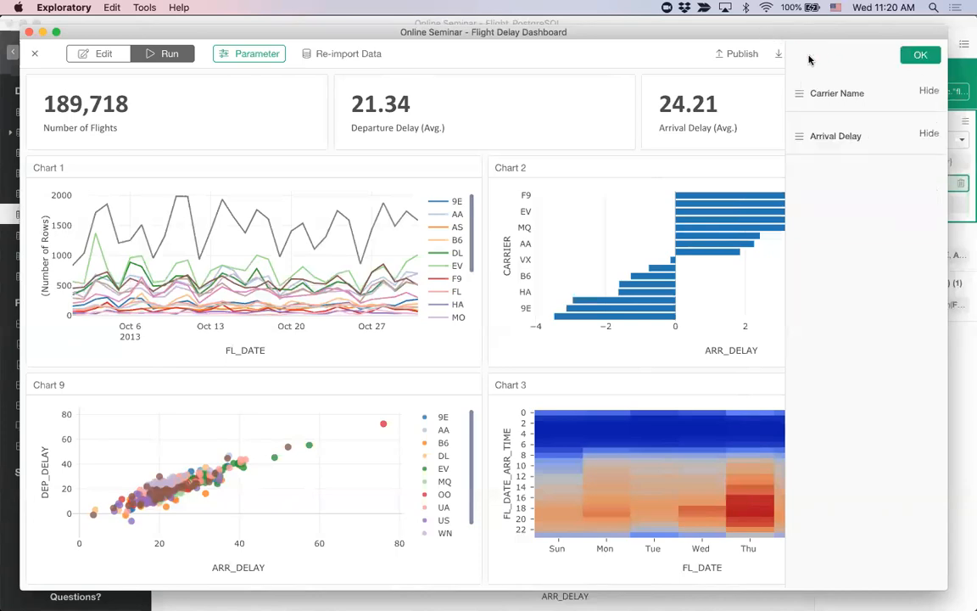
left_click(920, 56)
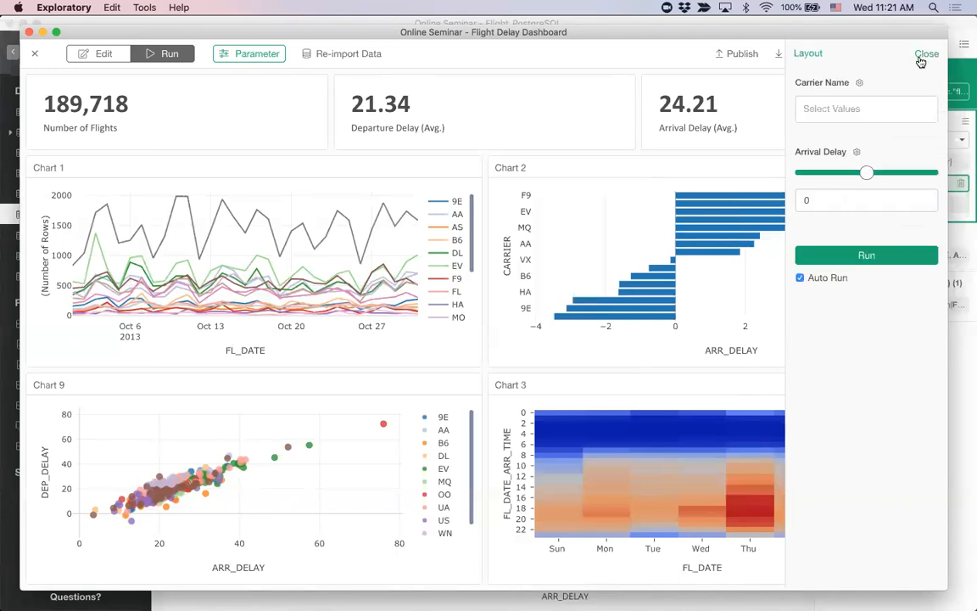
left_click(865, 110)
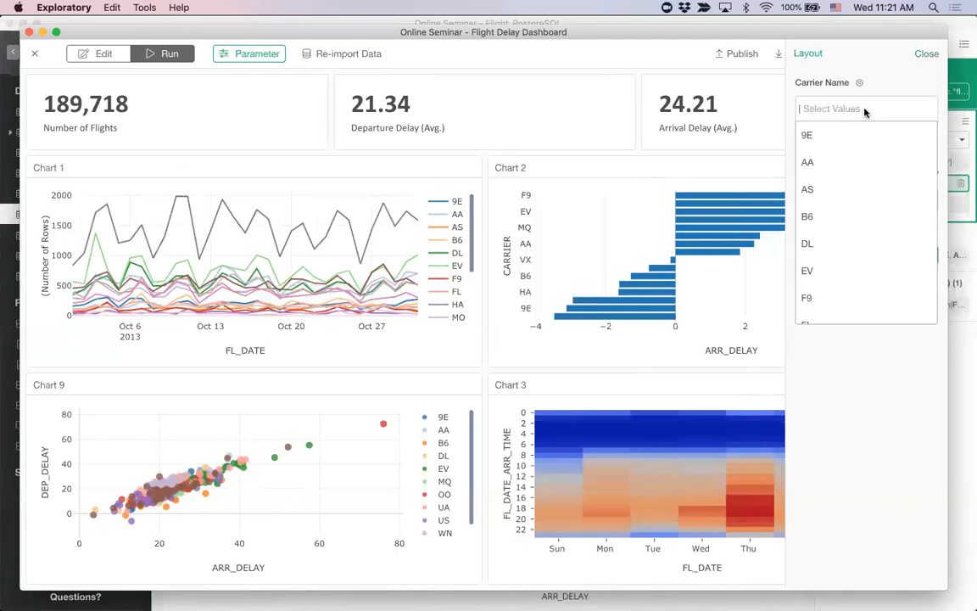
left_click(856, 166)
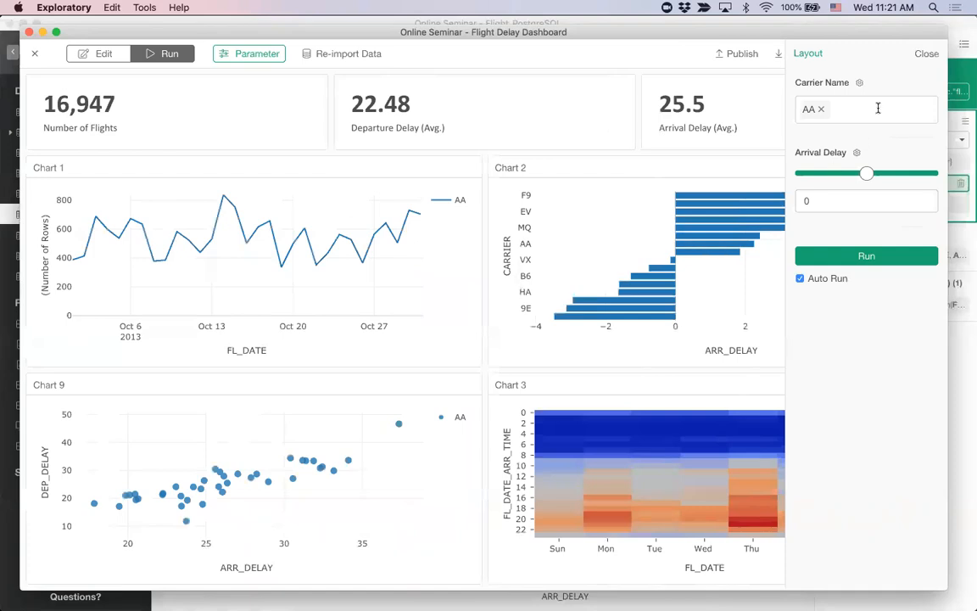
Step: Turn off Auto Run, and rerun the dashboard with DL and UA added to the Carrier Name parameter
left_click(800, 278)
left_click(870, 107)
left_click(883, 216)
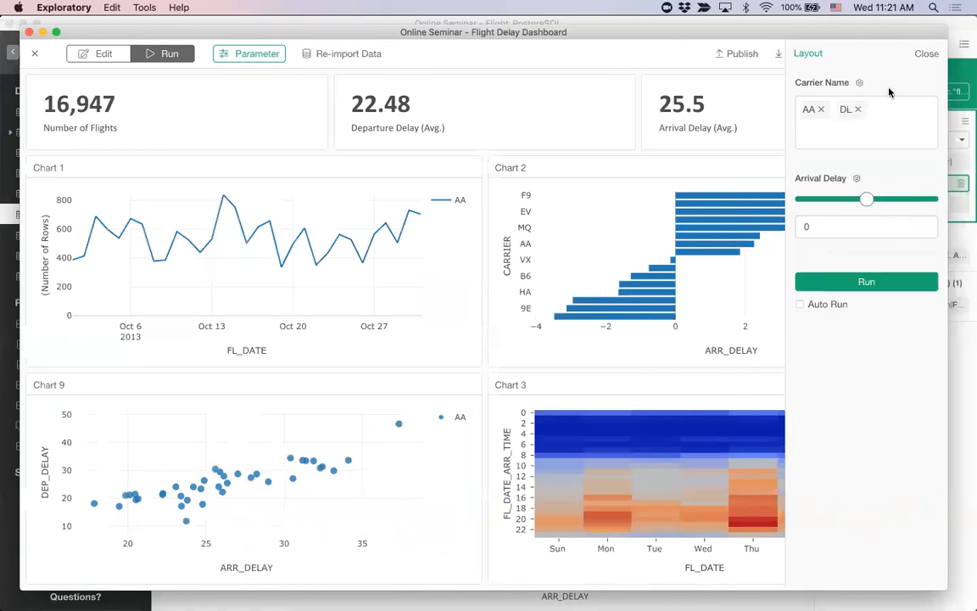
left_click(882, 137)
scroll(875, 265, "down", 3)
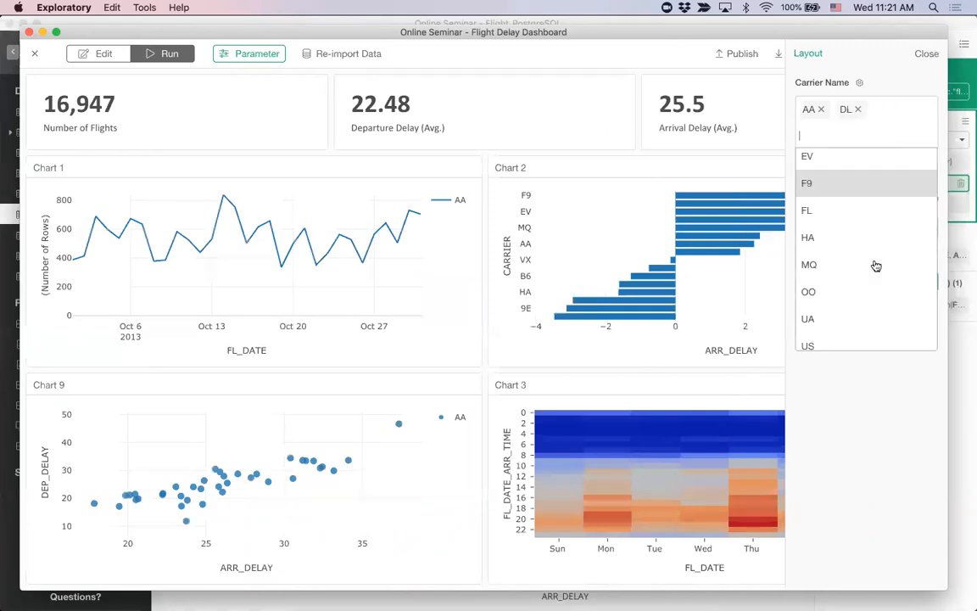
scroll(875, 265, "down", 2)
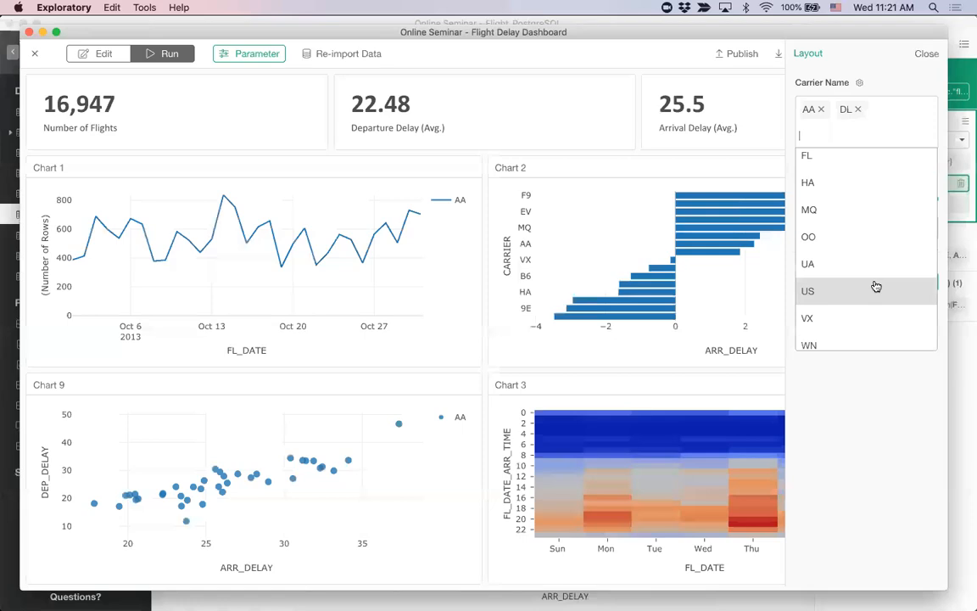
left_click(873, 263)
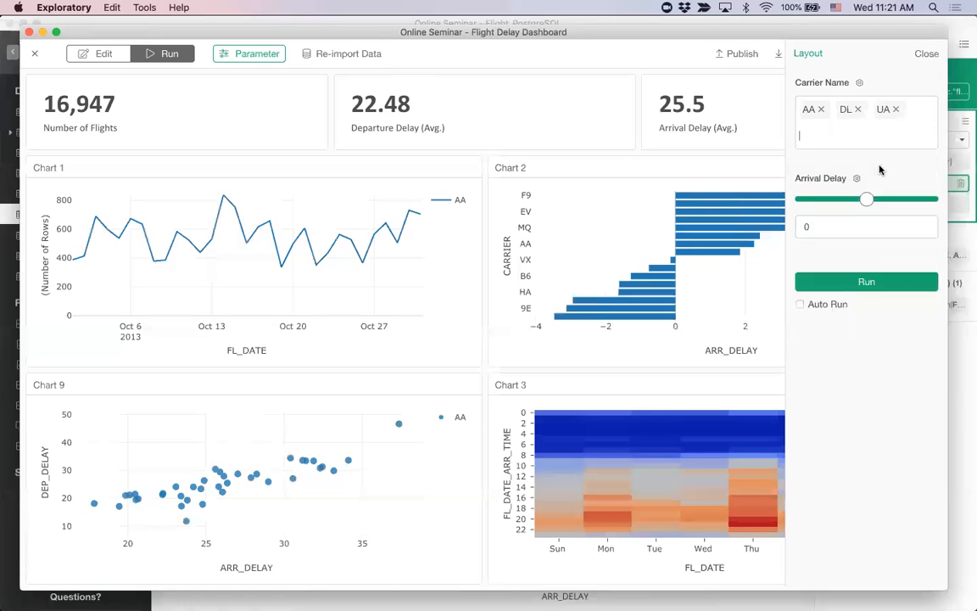
left_click(829, 285)
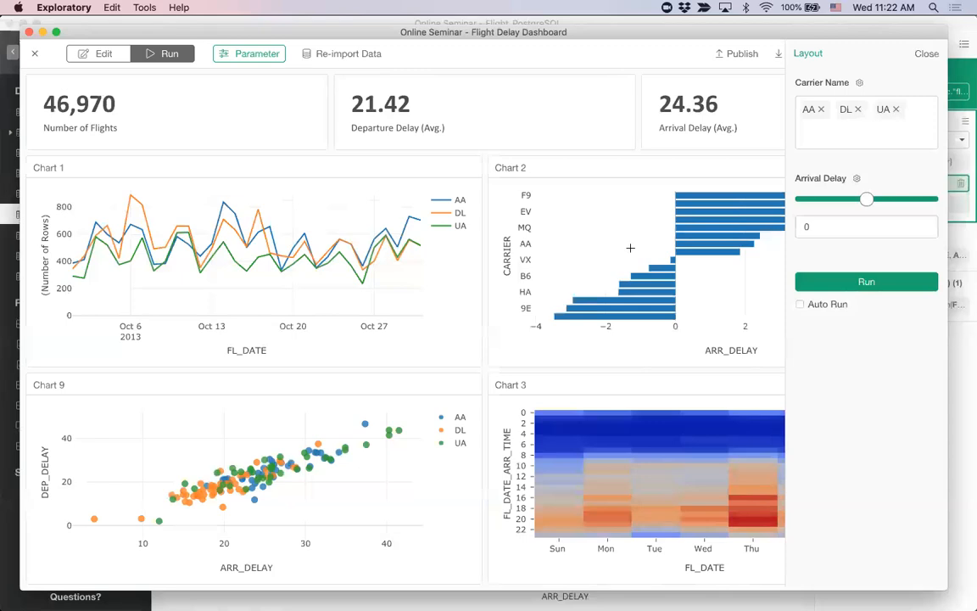
Step: Compare the dashboard's Chart 2 with the data frame's PostgreSQL Data and Filter steps, moving the dashboard window aside and back
mouse_move(585, 298)
left_click_drag(768, 31, 575, 52)
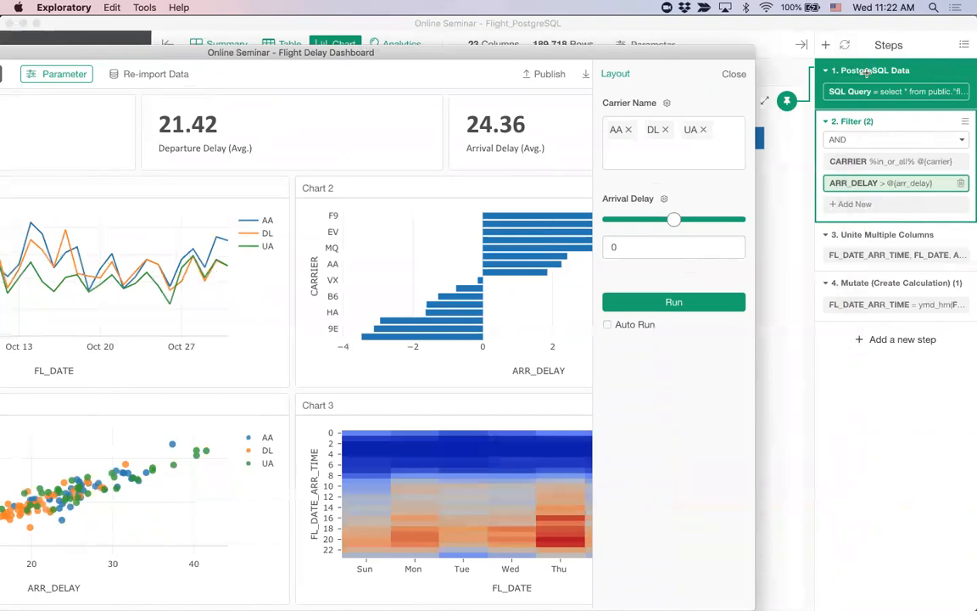
left_click_drag(593, 53, 796, 7)
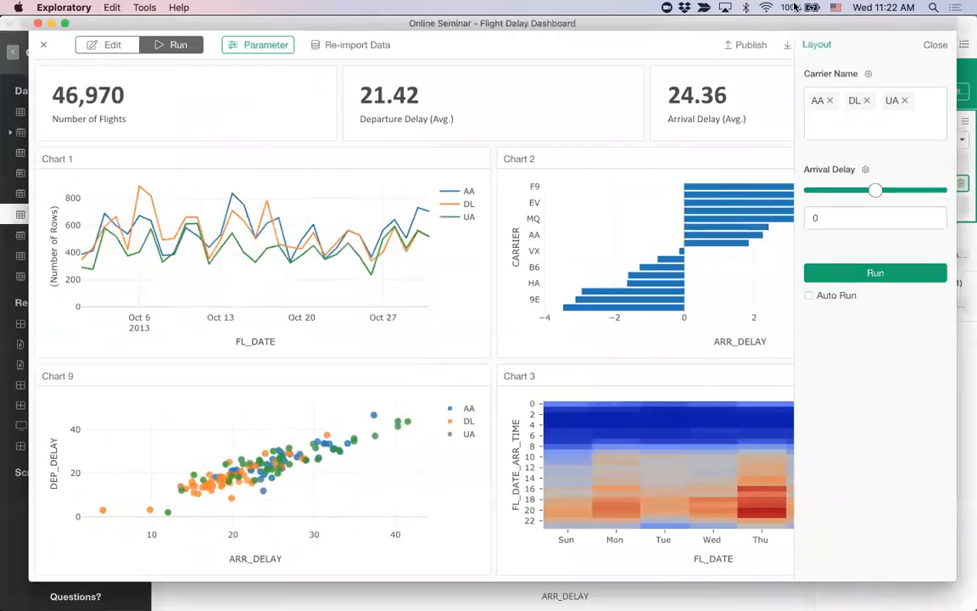
left_click_drag(647, 19, 646, 33)
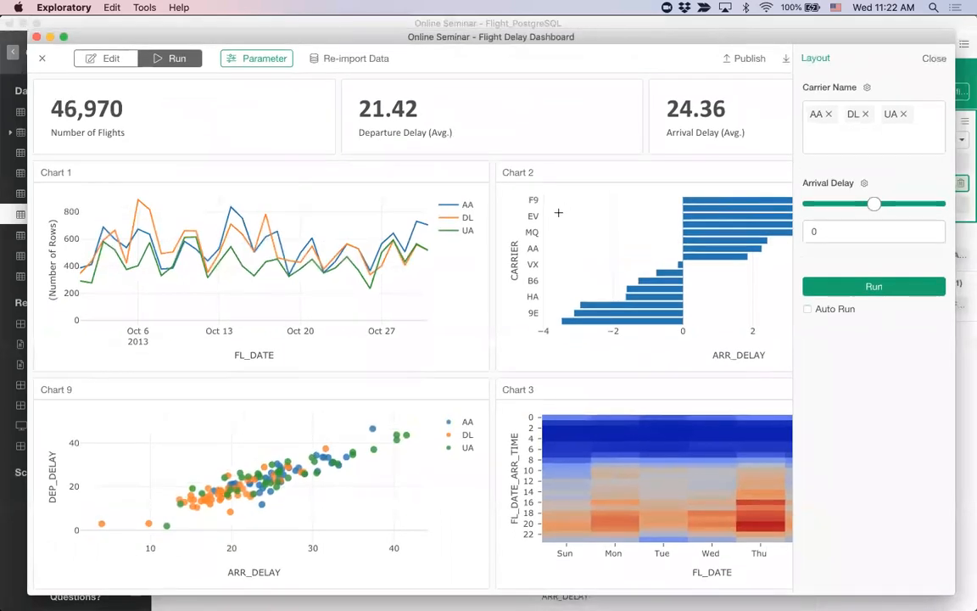
mouse_move(405, 255)
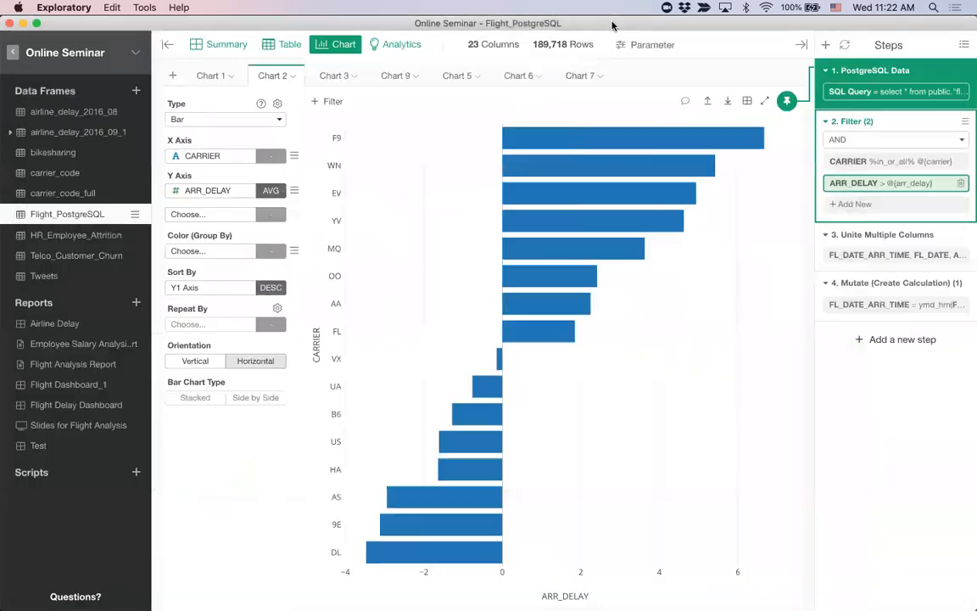
Step: Examine Chart 2's pin and chart-level filter option in the Flight_PostgreSQL window, and return to the dashboard
left_click(615, 17)
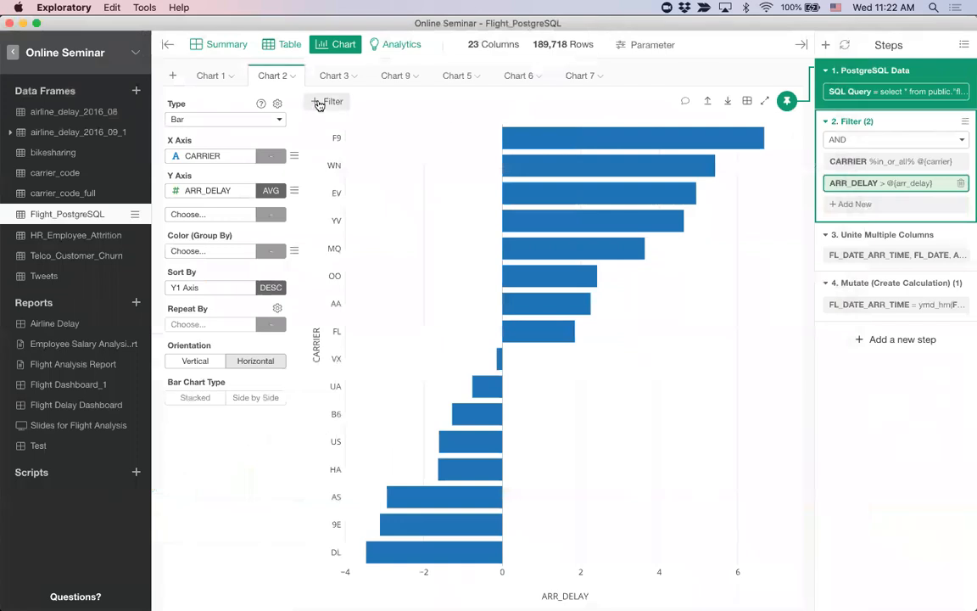
left_click(322, 103)
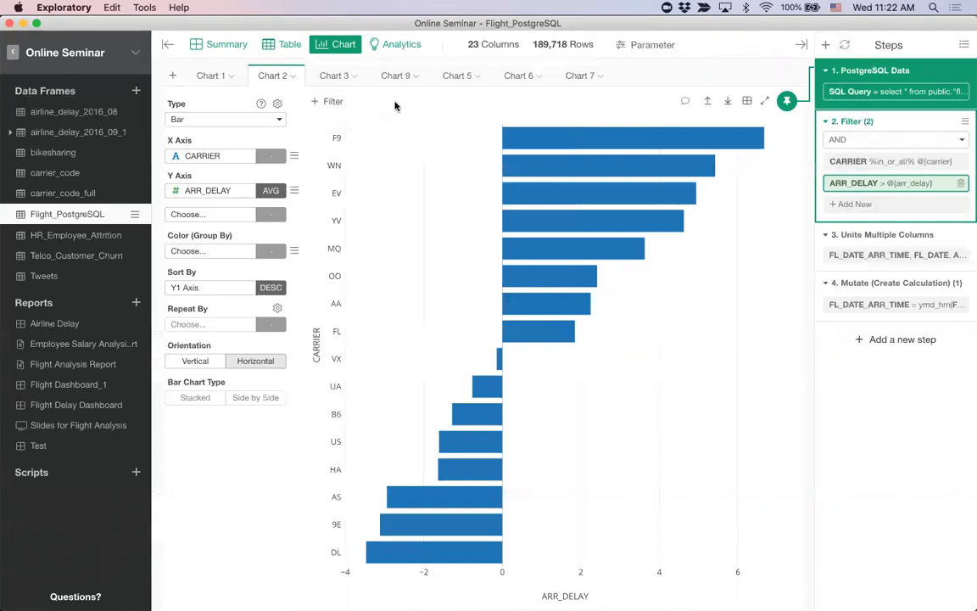
key("super+grave")
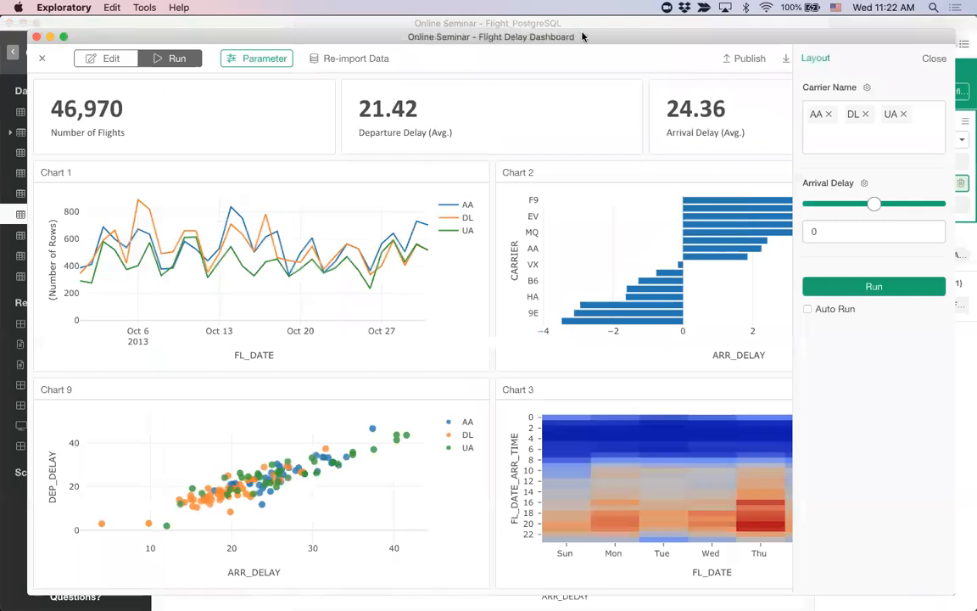
left_click_drag(583, 38, 578, 32)
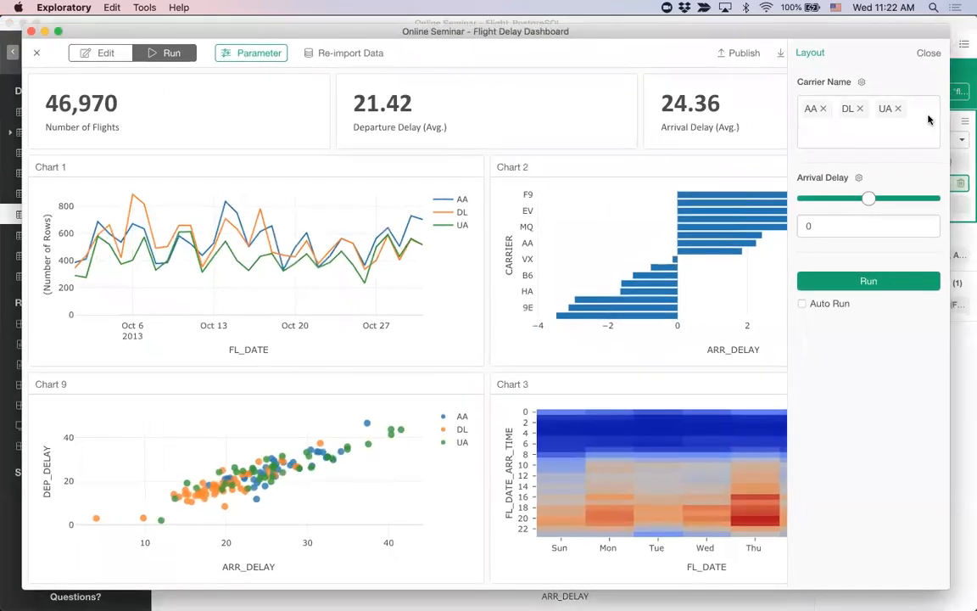
Step: Close the parameter pane and review the dashboard's export options without exporting anything
left_click(931, 55)
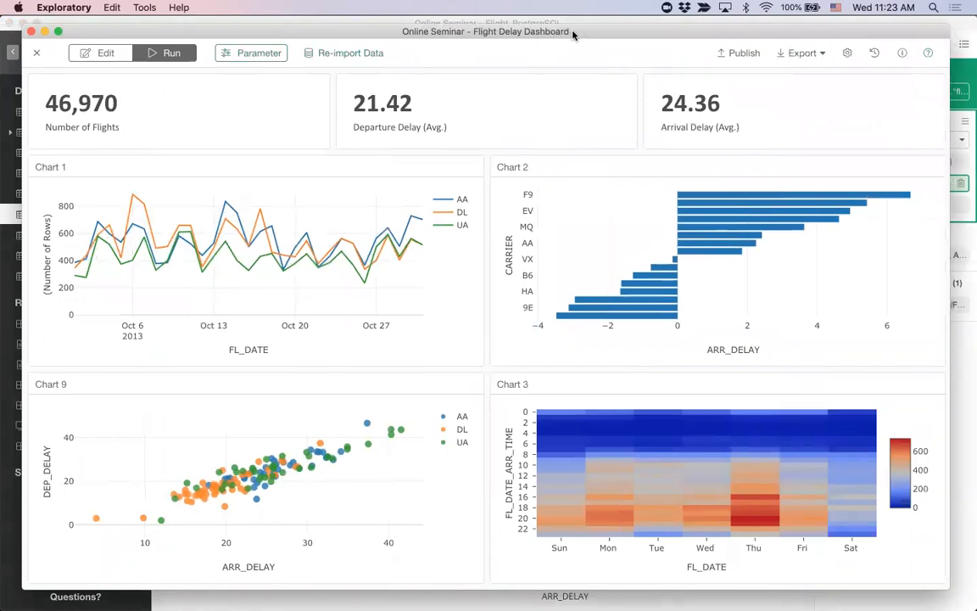
left_click_drag(575, 42, 613, 32)
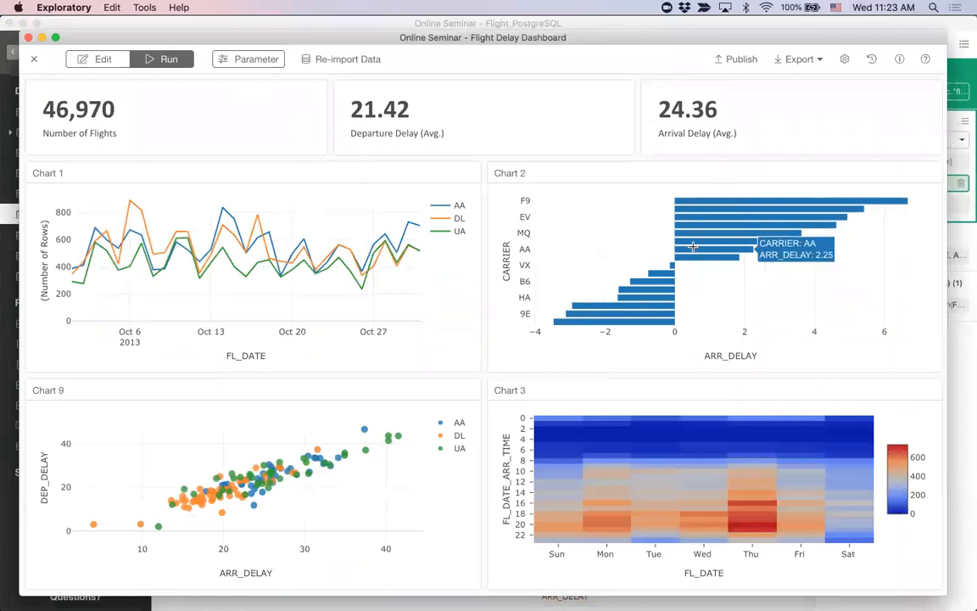
left_click_drag(545, 31, 638, 32)
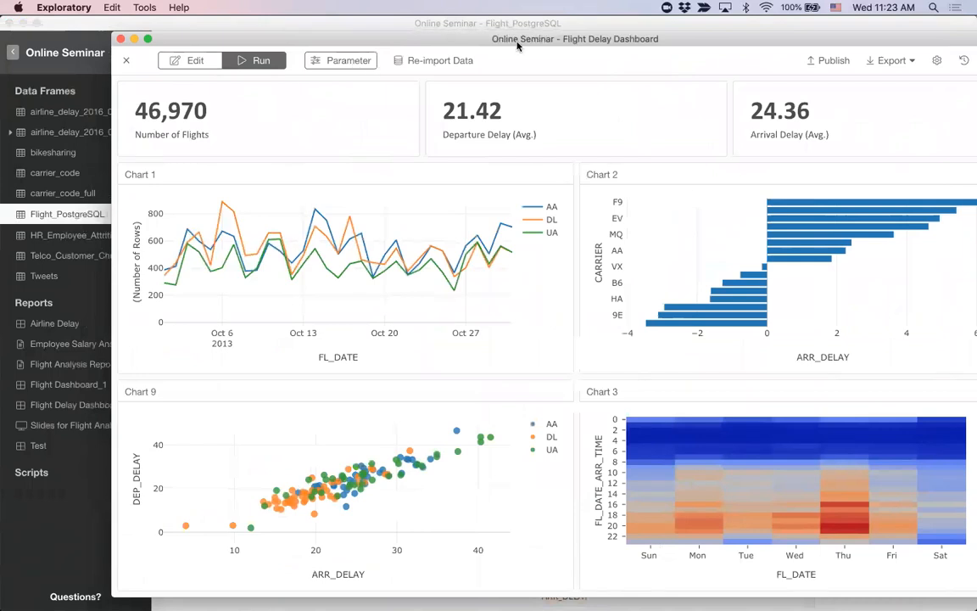
left_click_drag(618, 46, 530, 37)
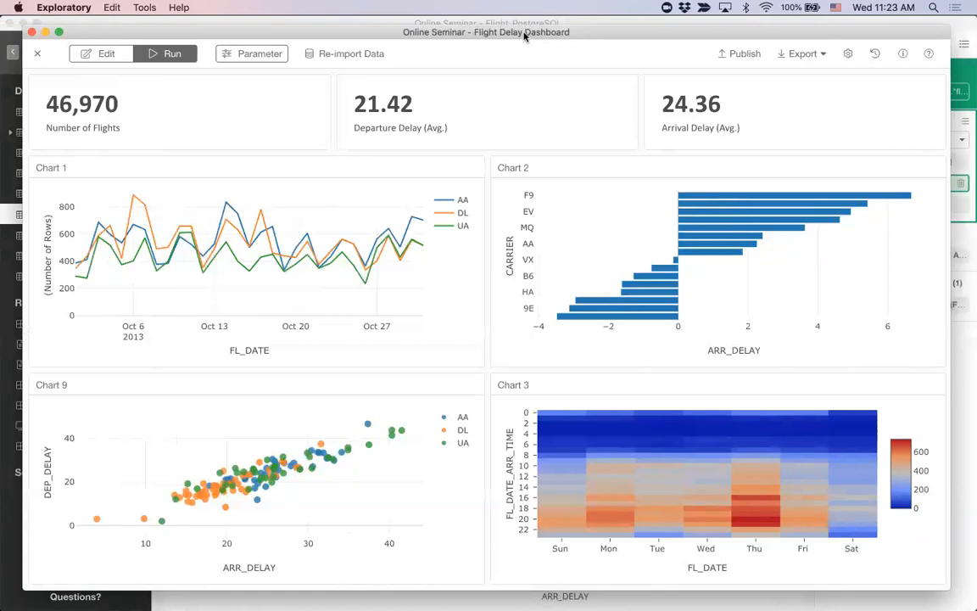
left_click_drag(525, 35, 512, 35)
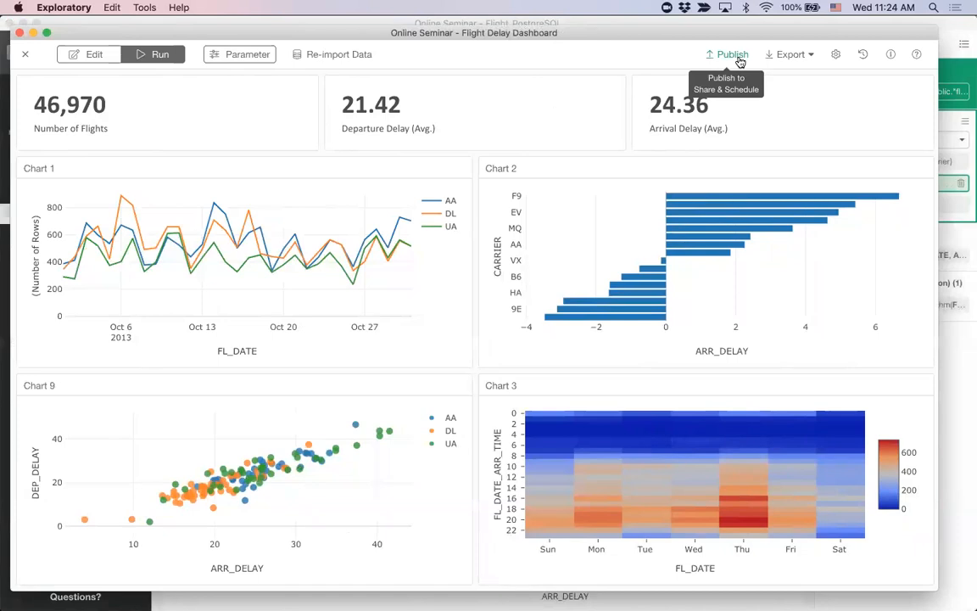
left_click(797, 58)
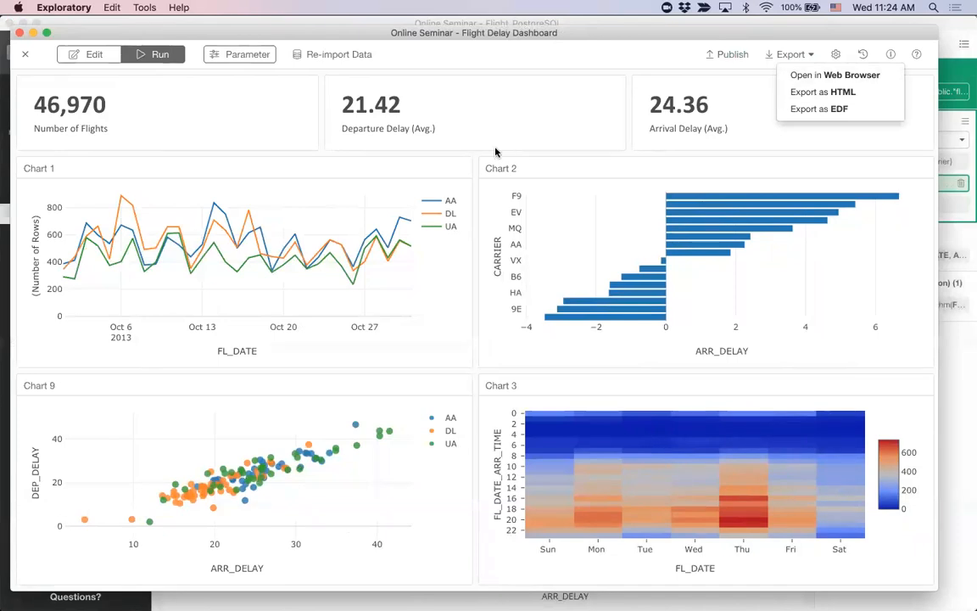
left_click(546, 64)
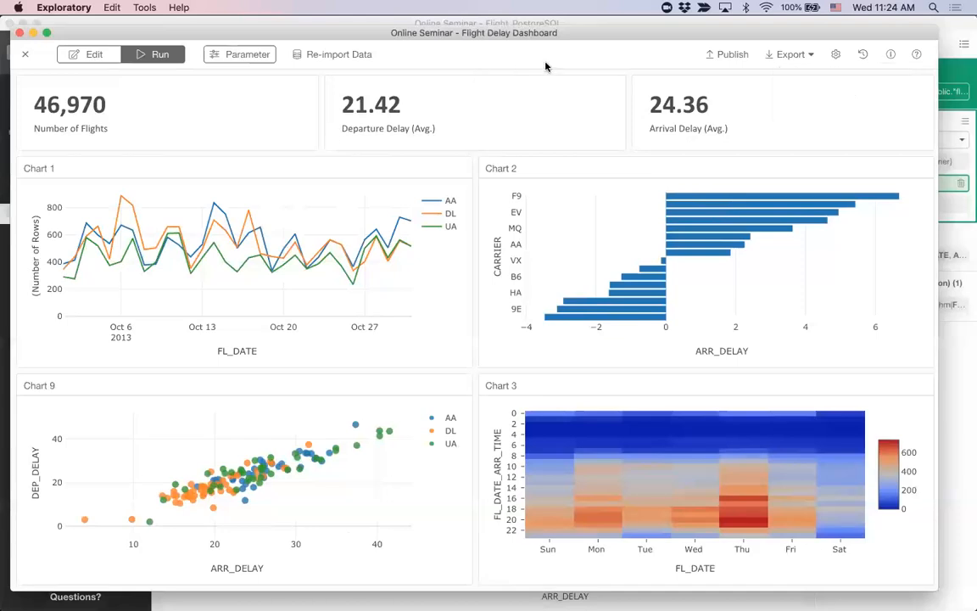
Step: Publish the Flight Delay Dashboard to Exploratory Cloud in private mode and open its published page in the browser
left_click(731, 56)
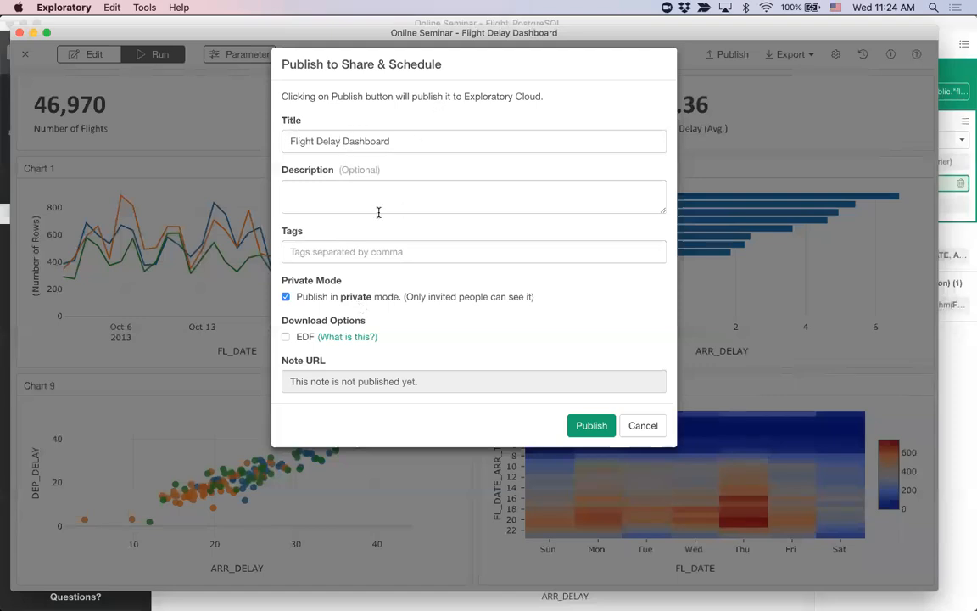
left_click(595, 424)
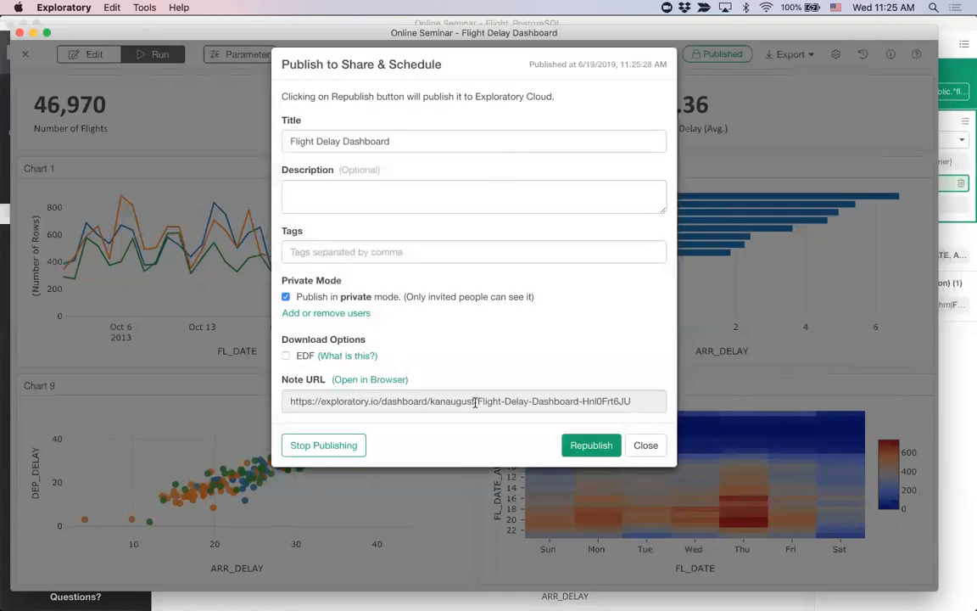
left_click(374, 381)
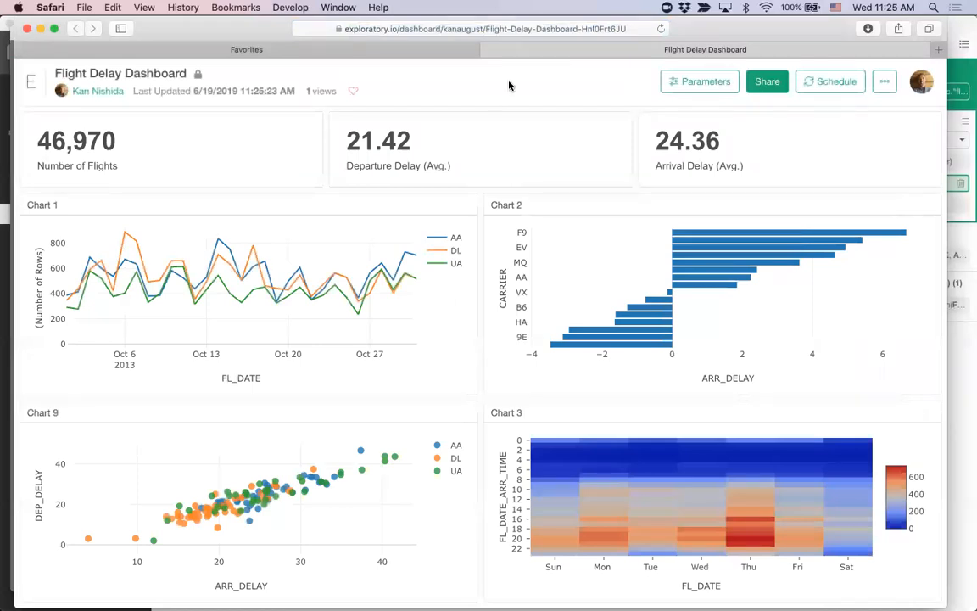
mouse_move(701, 29)
left_mouse_down()
mouse_move(698, 48)
mouse_move(693, 31)
left_mouse_up()
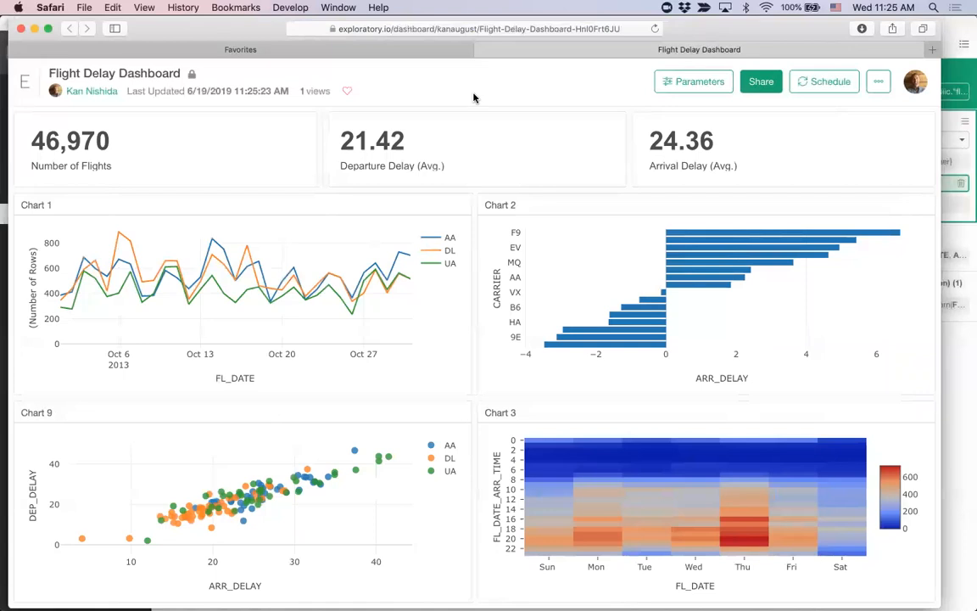
Step: View the published dashboard's embedding code and close it
left_click(878, 89)
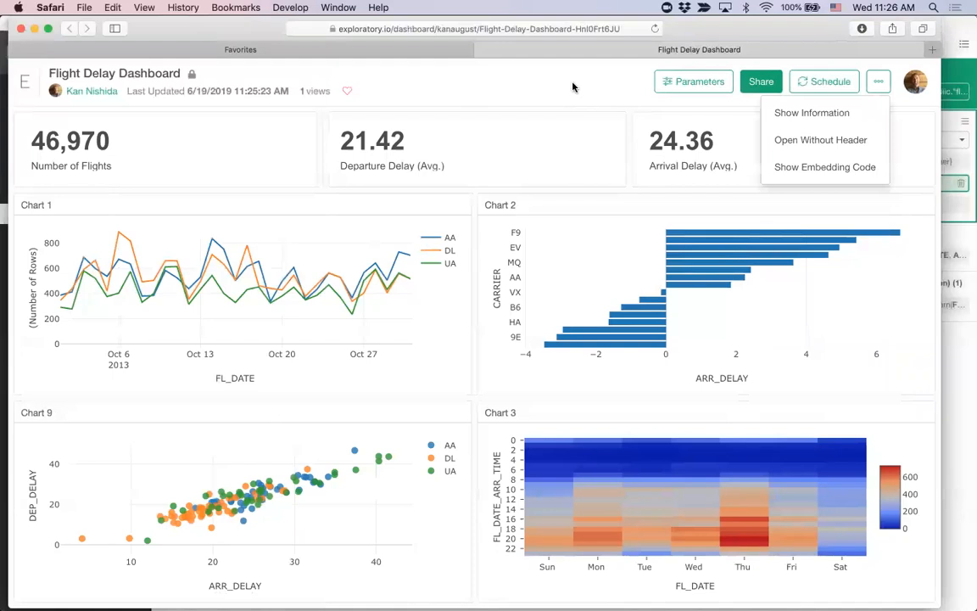
left_click(835, 167)
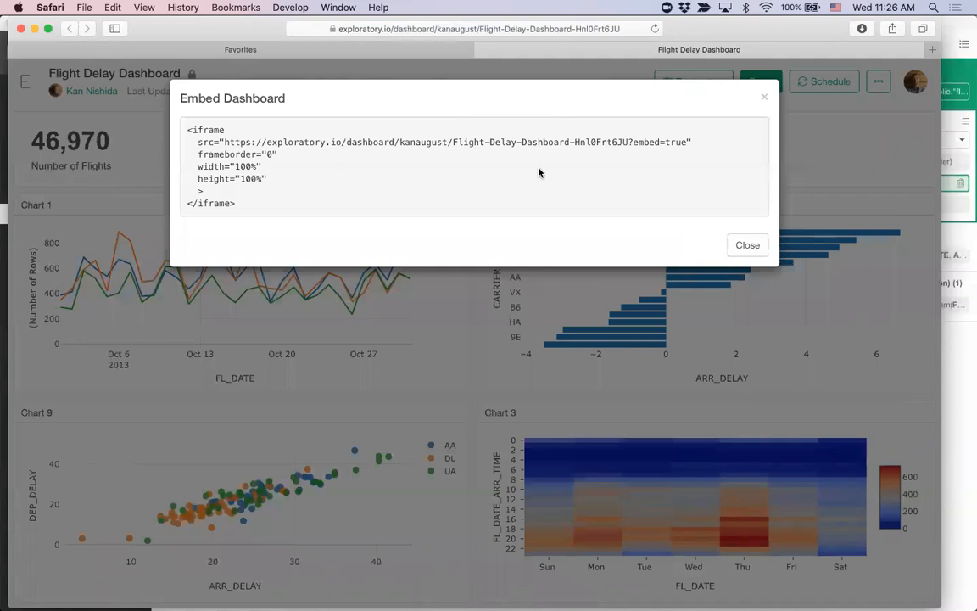
left_click(748, 246)
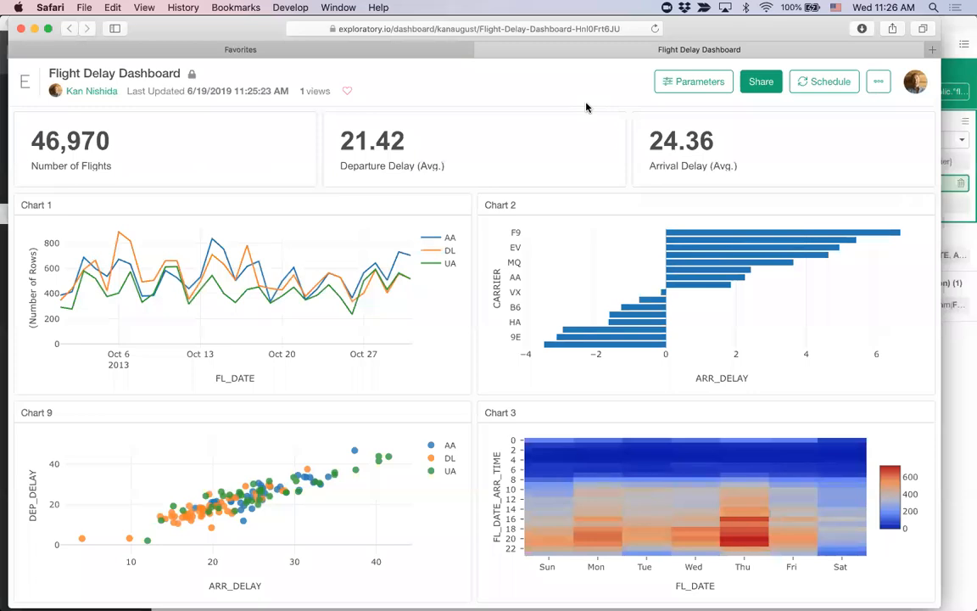
Step: Open the dashboard's sharing settings, enter an invitee's e-mail address as recipient, and clear it without sharing
left_click(760, 84)
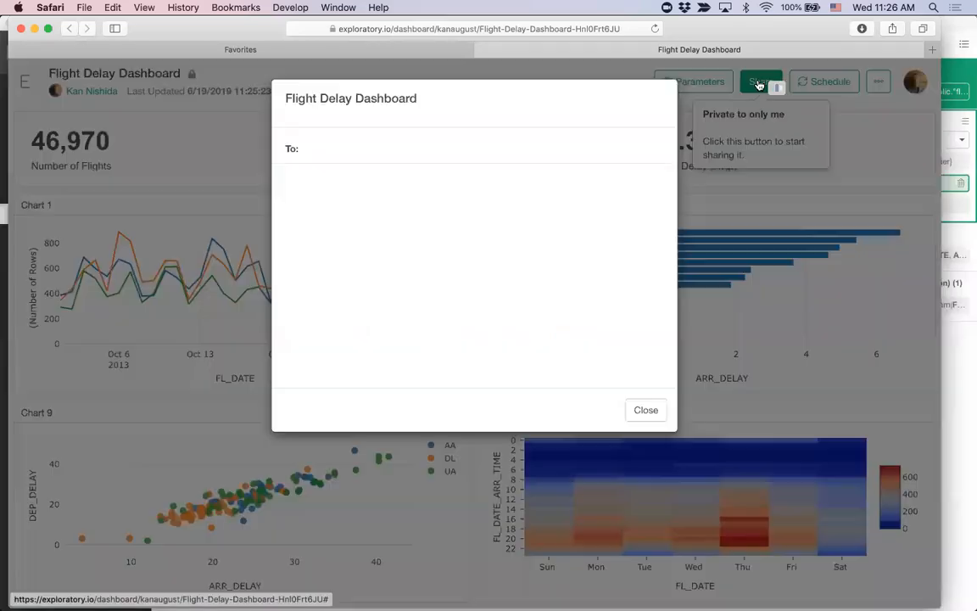
left_click(386, 148)
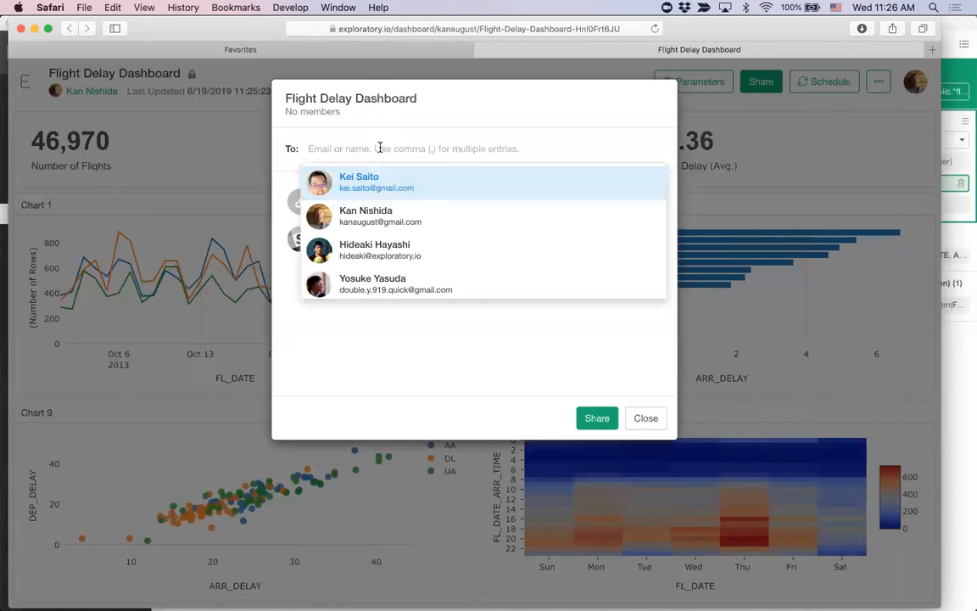
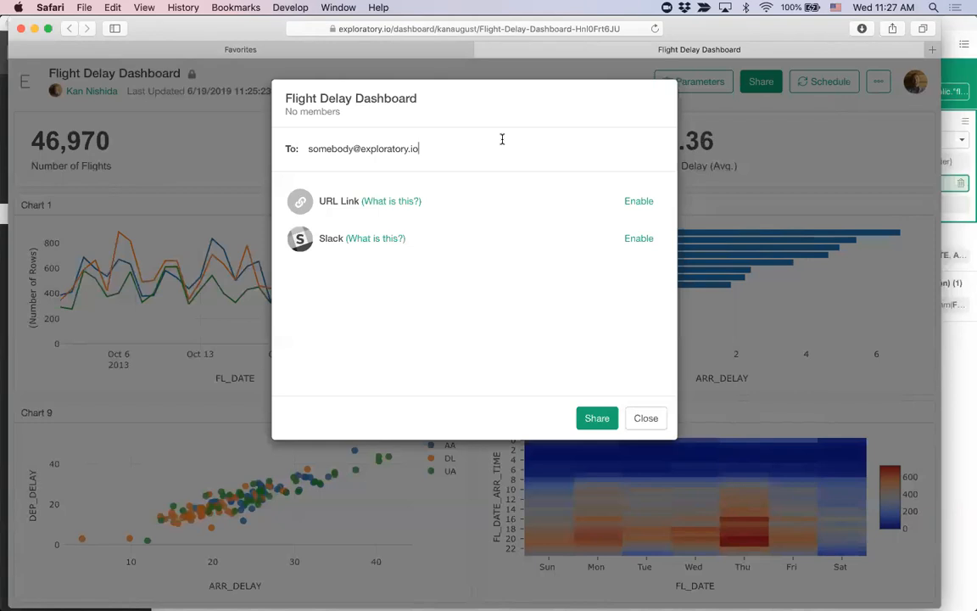
key("super+a")
key("BackSpace")
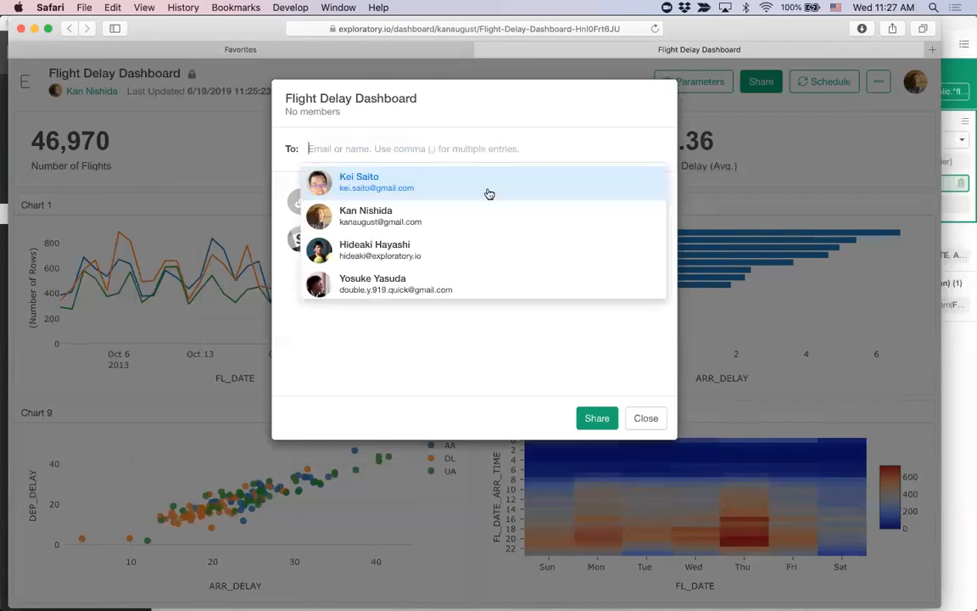
left_click(473, 332)
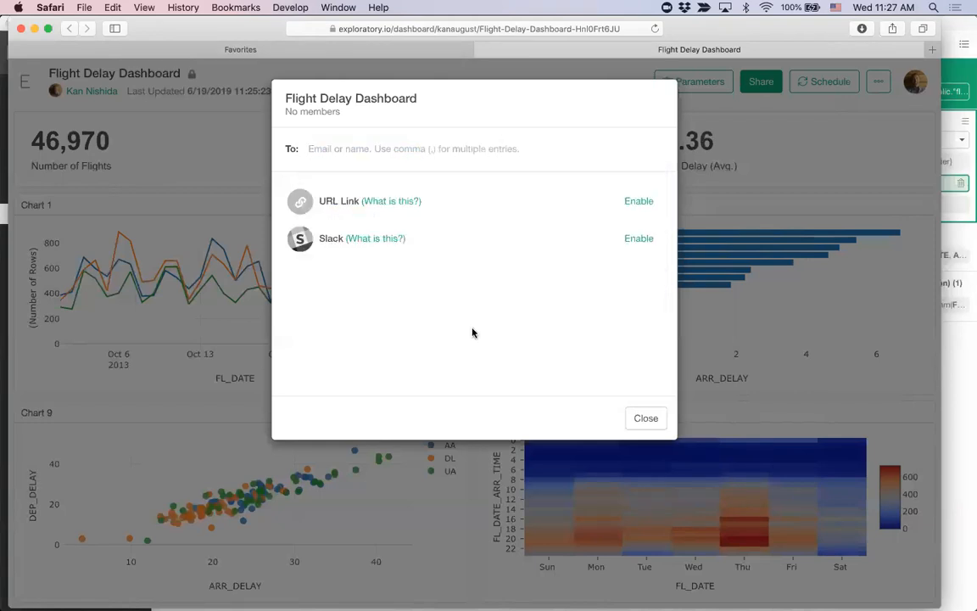
Step: Enable URL link sharing for the dashboard, show and select the generated link, and close the sharing settings
left_click(636, 202)
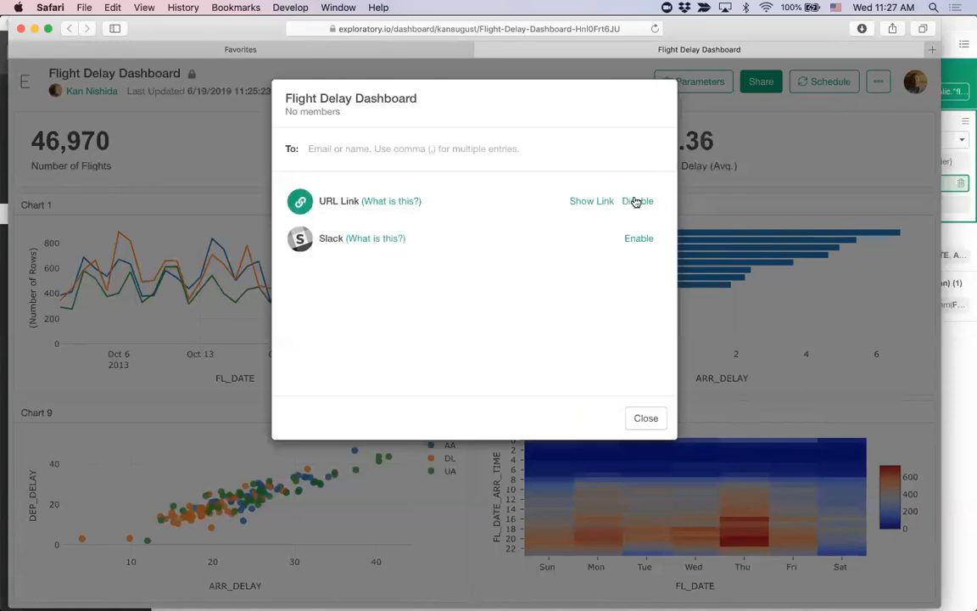
left_click(591, 202)
double_click(477, 200)
triple_click(476, 201)
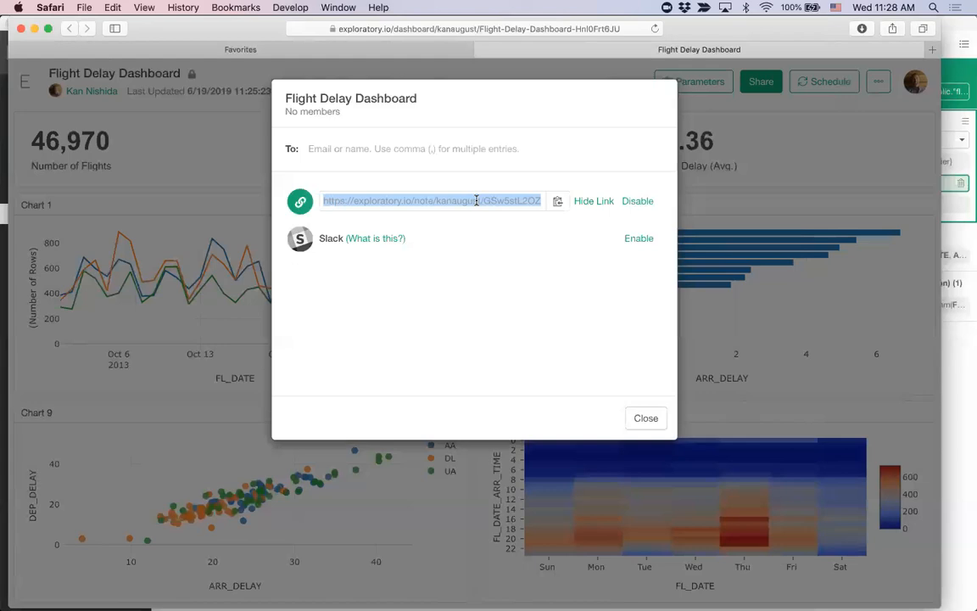
left_click(565, 234)
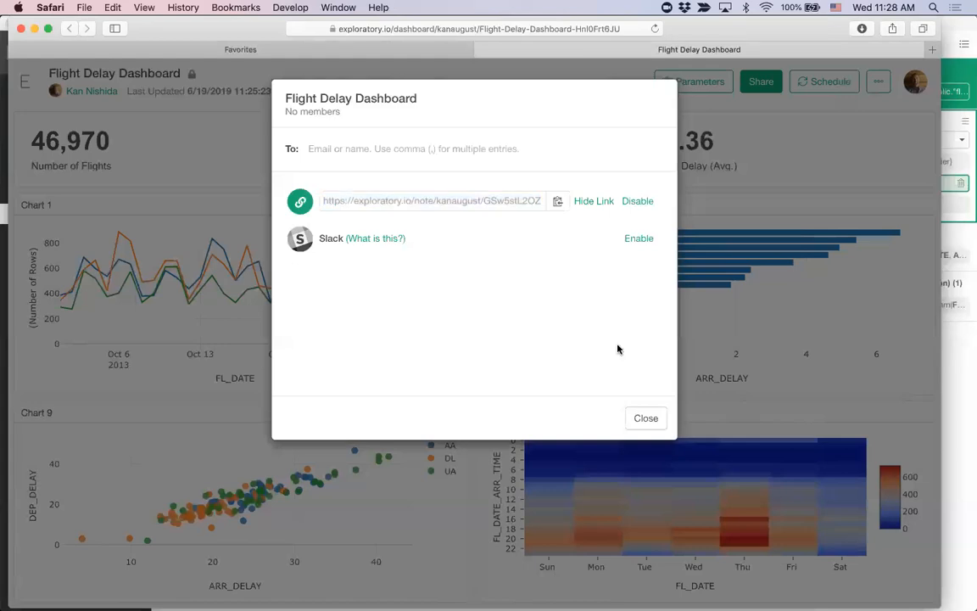
left_click(646, 419)
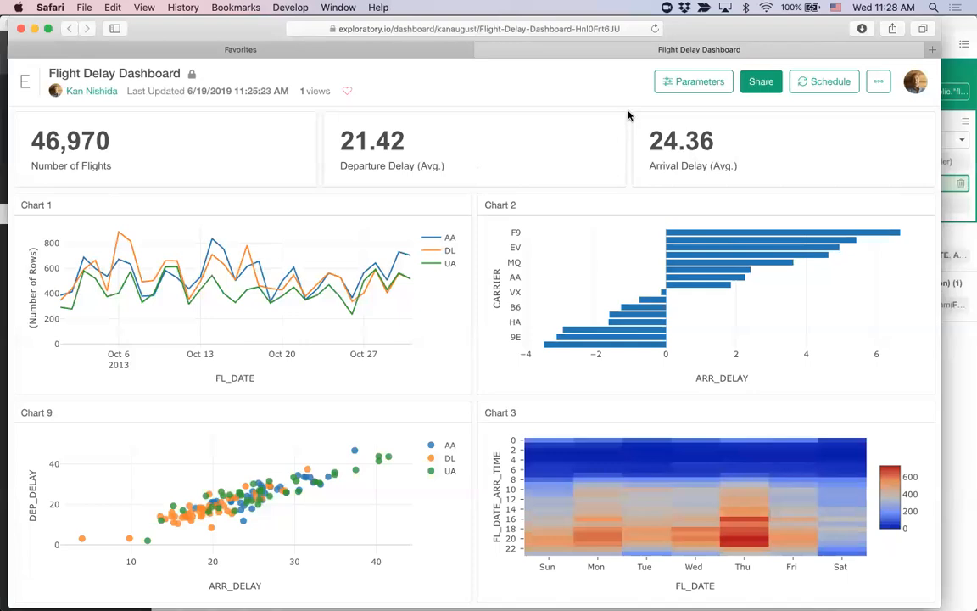
Step: Try the Day and Hour frequencies in the dashboard's refresh schedule, and close it without saving
left_click(824, 88)
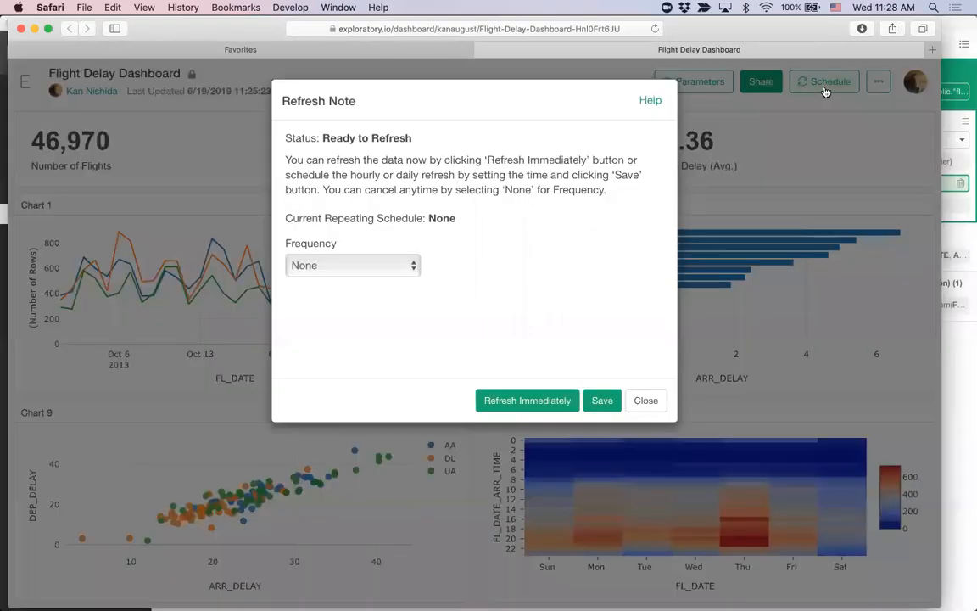
left_click(363, 270)
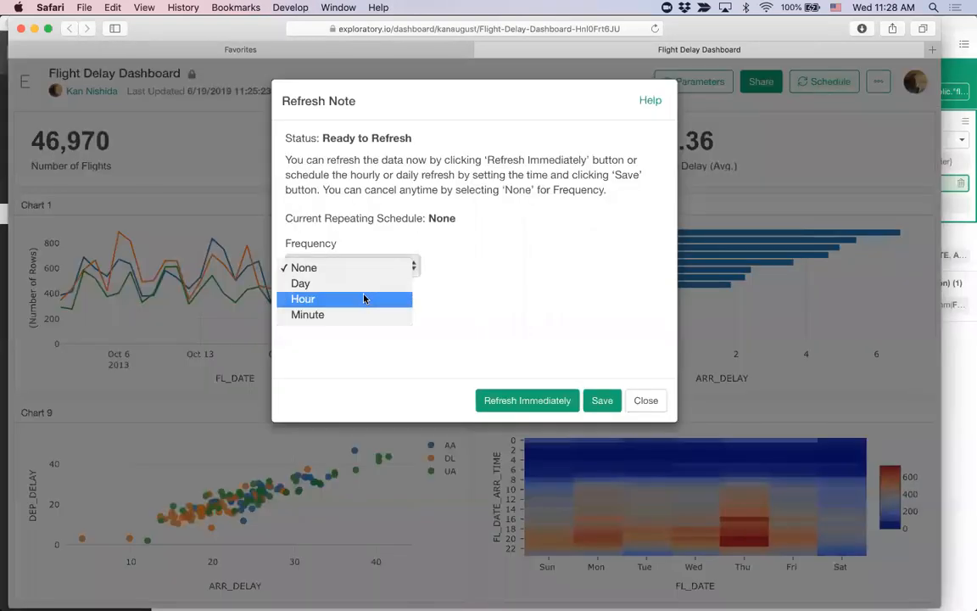
left_click(362, 284)
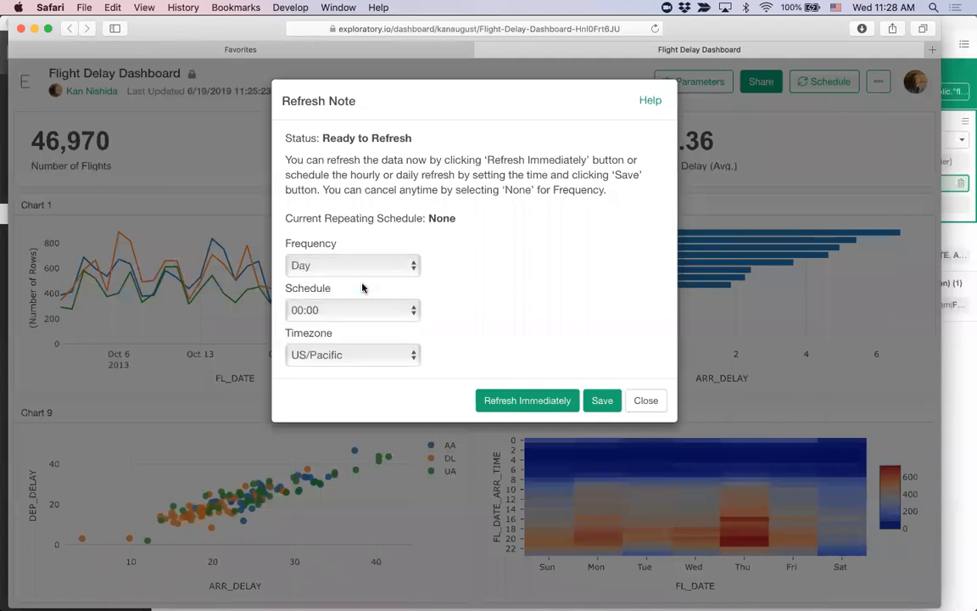
left_click(351, 269)
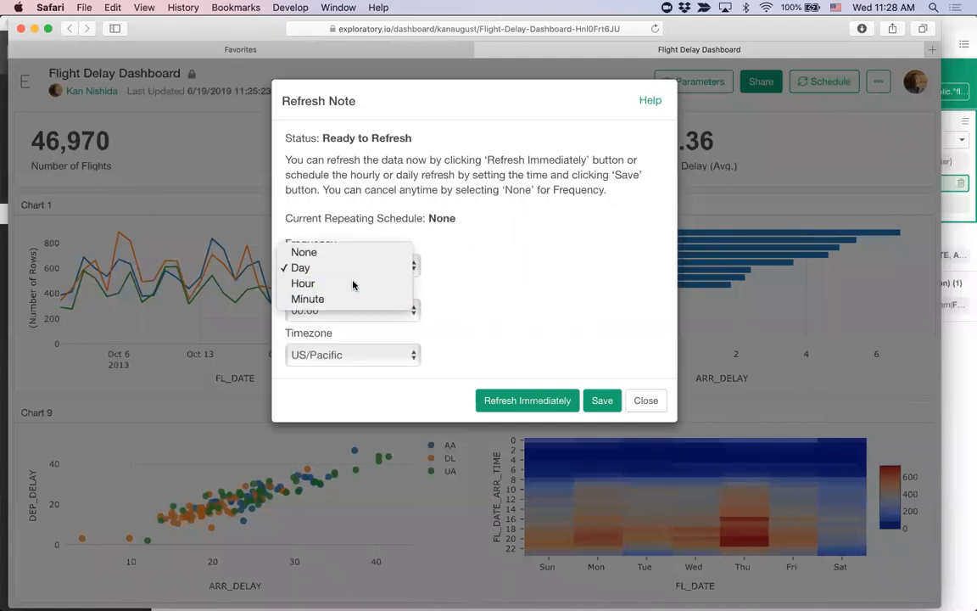
left_click(353, 284)
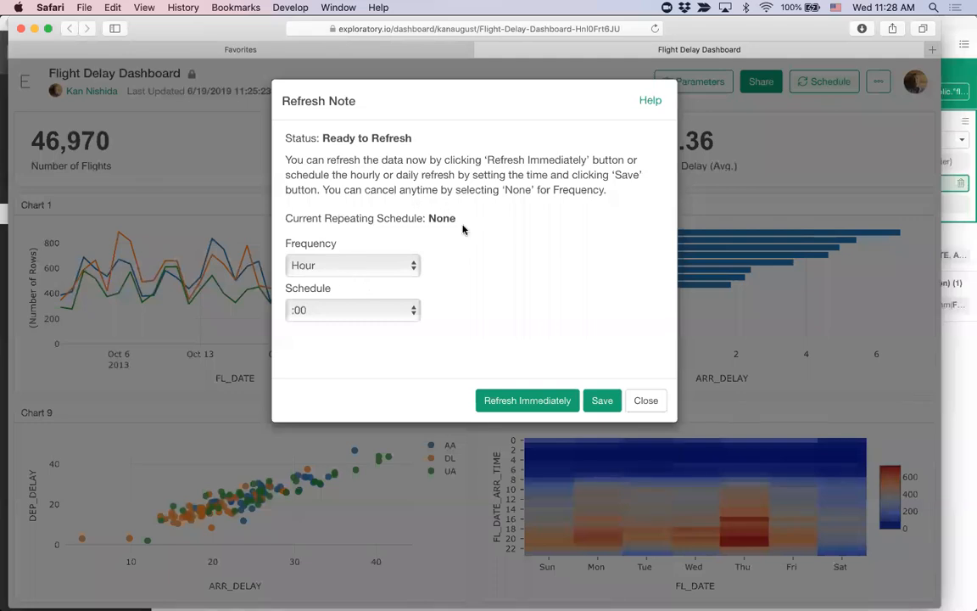
left_click(645, 402)
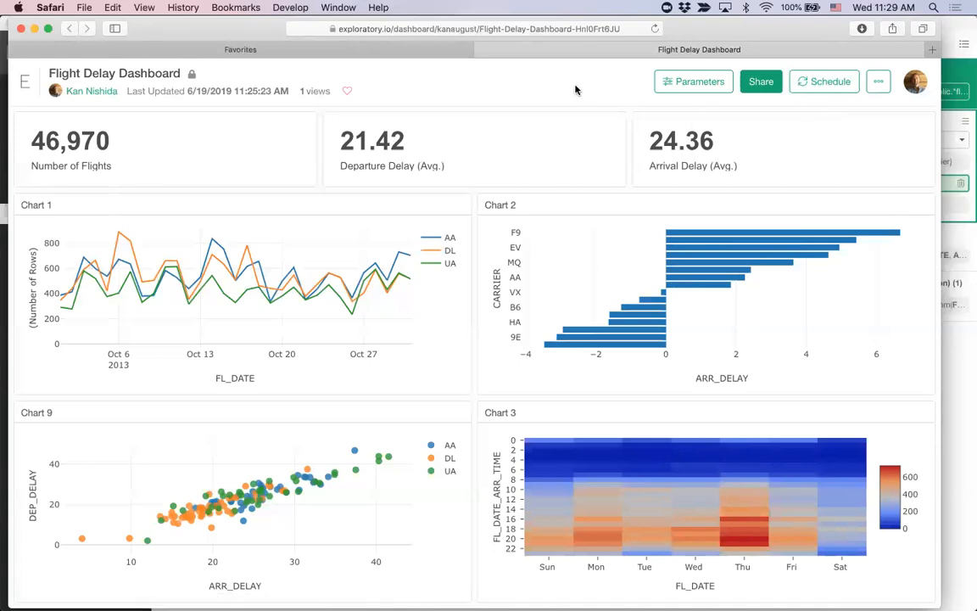
Step: Show the published dashboard's parameters and turn on Interactive mode
left_click(701, 82)
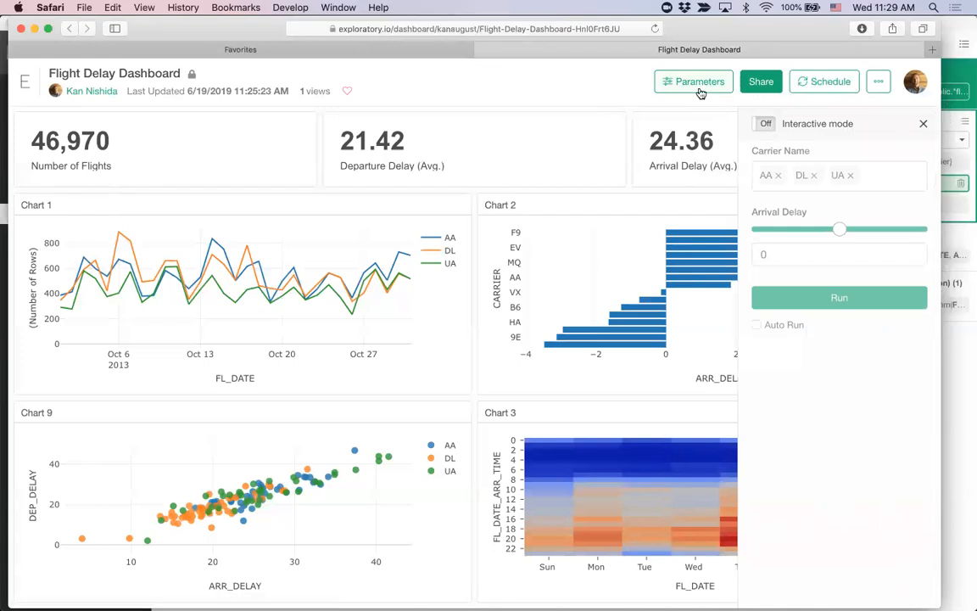
left_click(764, 125)
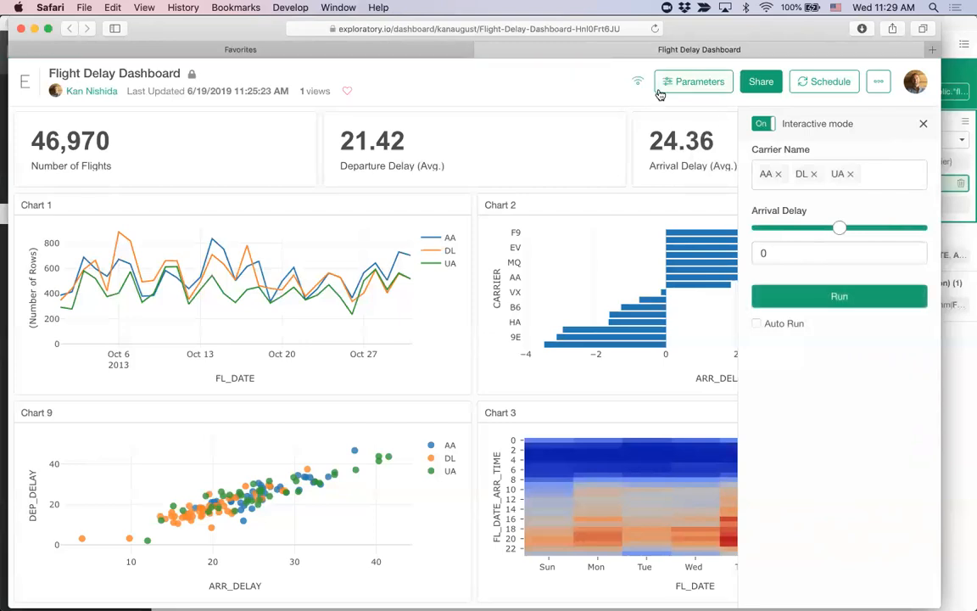
mouse_move(636, 82)
Step: Add AS and HA to the Carrier Name parameter of the published dashboard
left_click(866, 176)
left_click(847, 240)
left_click(907, 174)
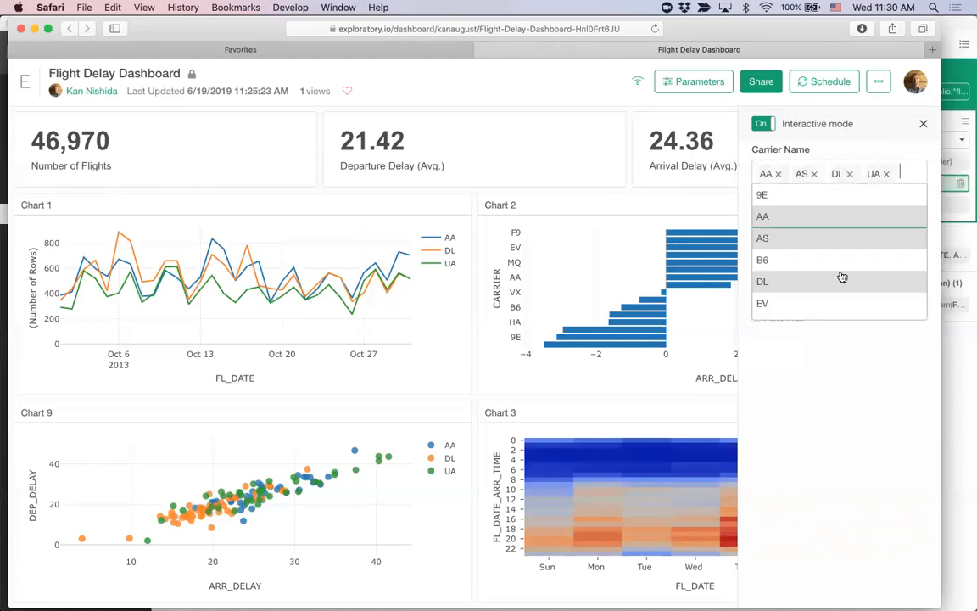
scroll(840, 302, "down", 2)
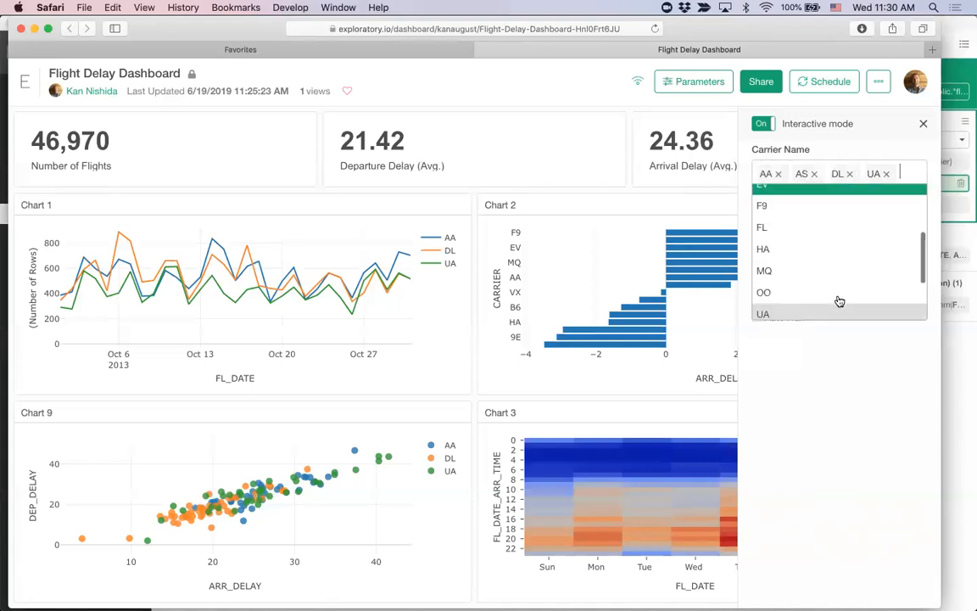
left_click(829, 248)
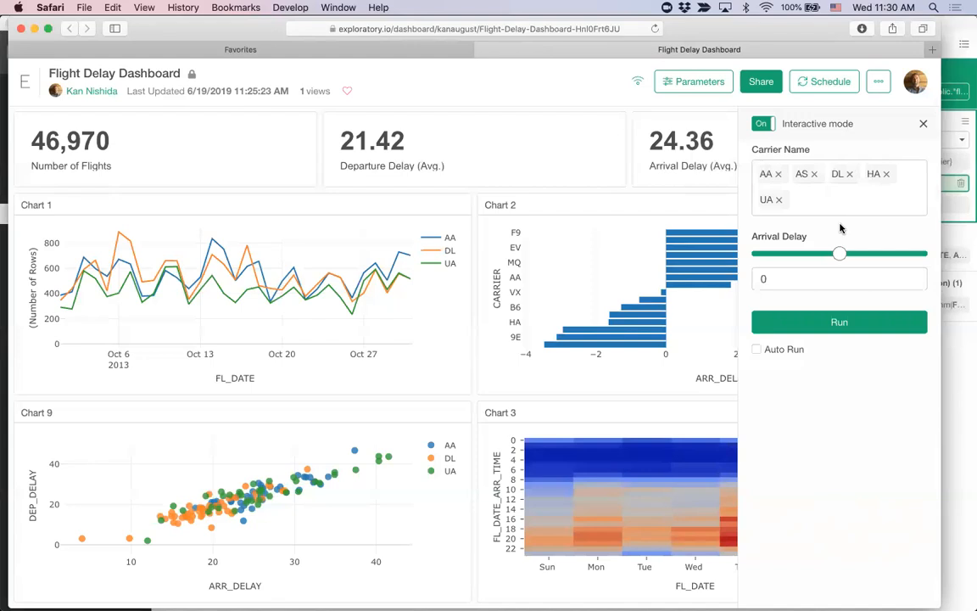
Step: Set the Arrival Delay parameter of the published dashboard to 20 and rerun it with the chosen carriers
left_click_drag(839, 254, 855, 255)
left_click(858, 322)
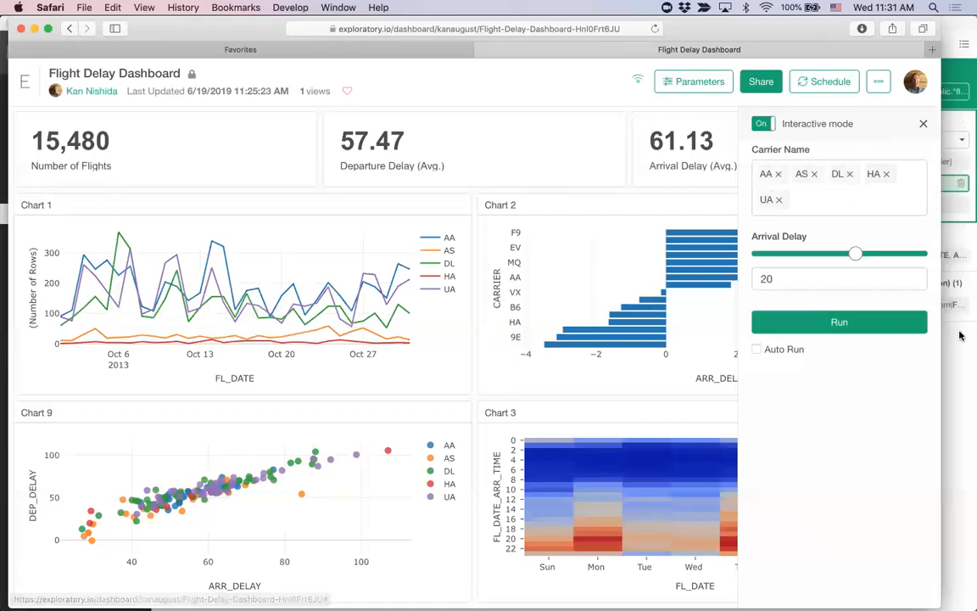
Step: Switch to Exploratory, close the publishing settings, and close the Flight Delay Dashboard window
key("super+Tab")
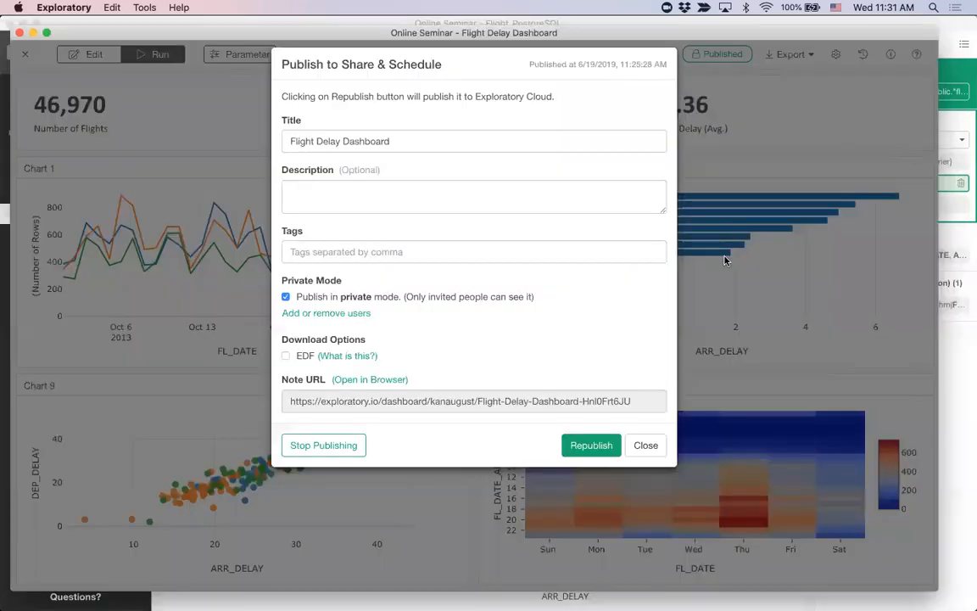
left_click(646, 444)
key("super+grave")
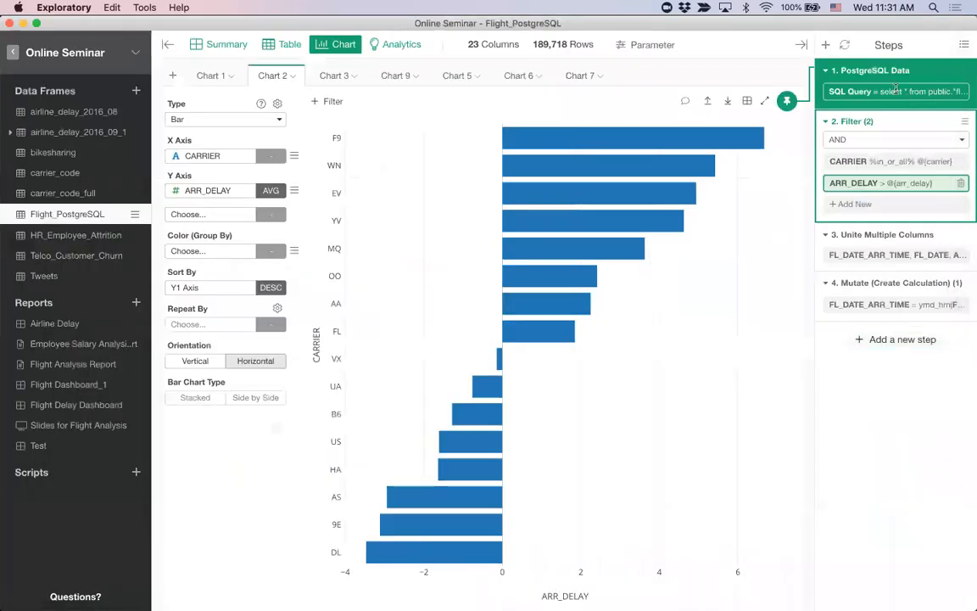
key("super+grave")
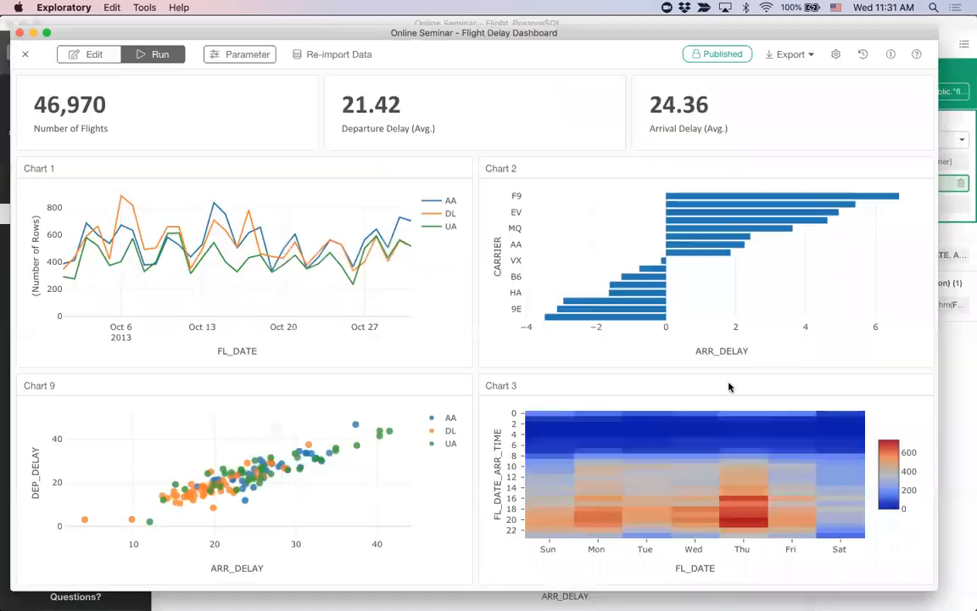
key("super+Tab")
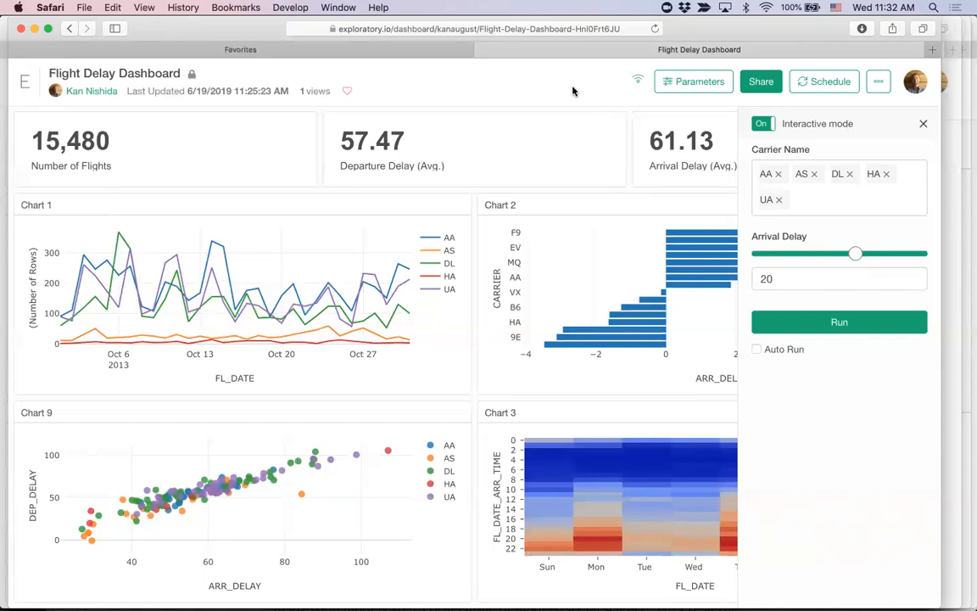
key("super+Tab")
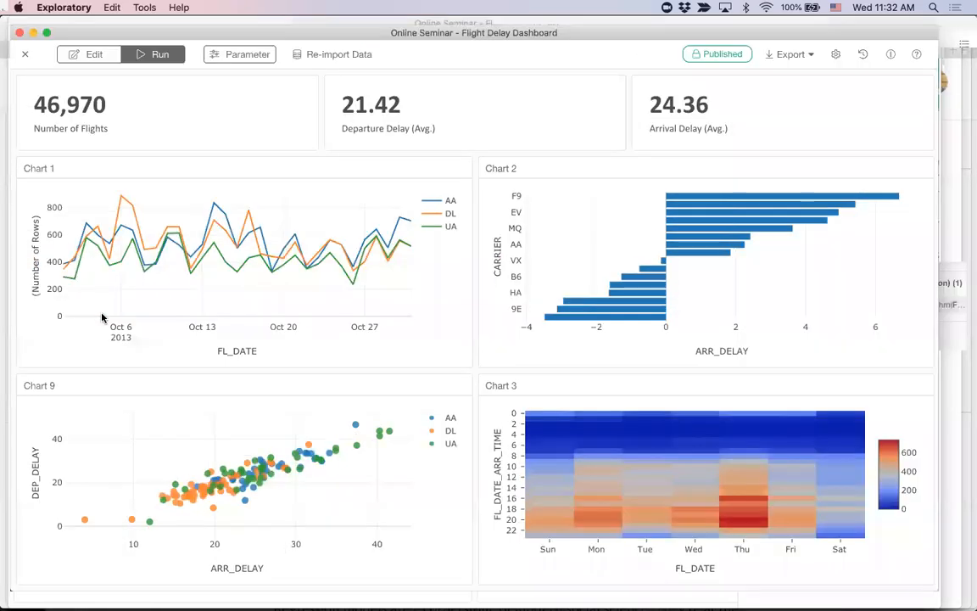
left_click(25, 53)
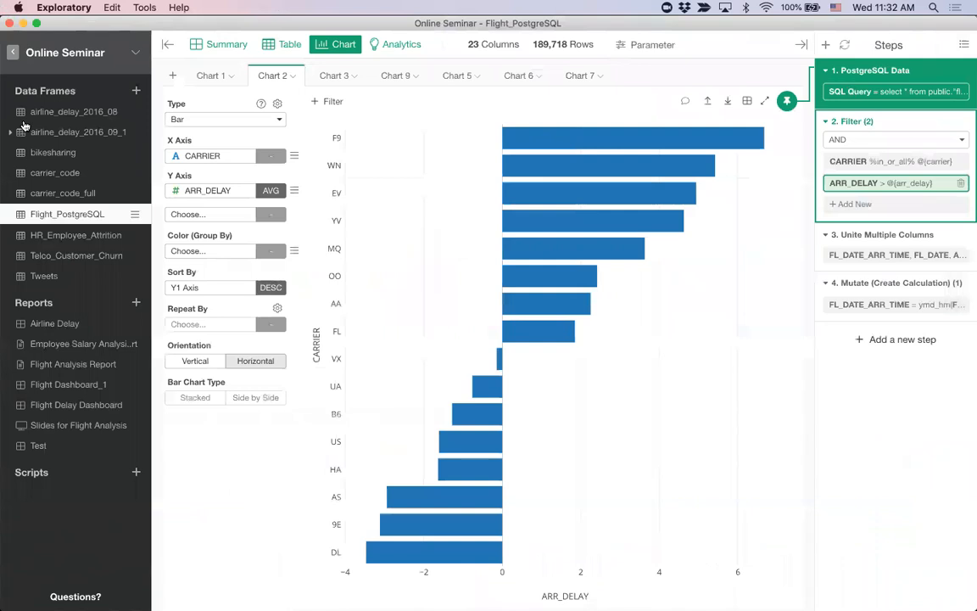
Step: Show the report types that can be created, and dismiss the list without choosing one
left_click(134, 304)
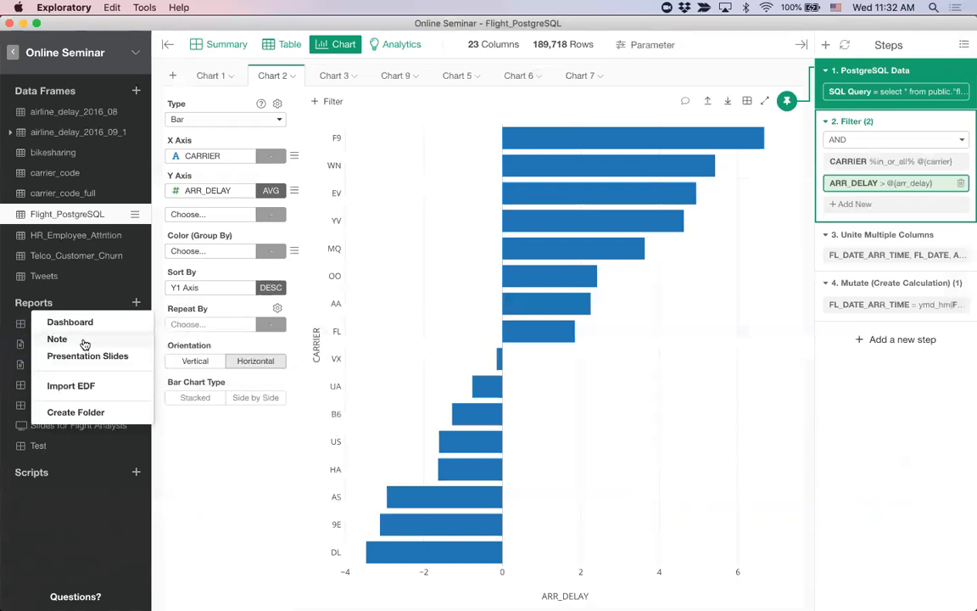
left_click(224, 451)
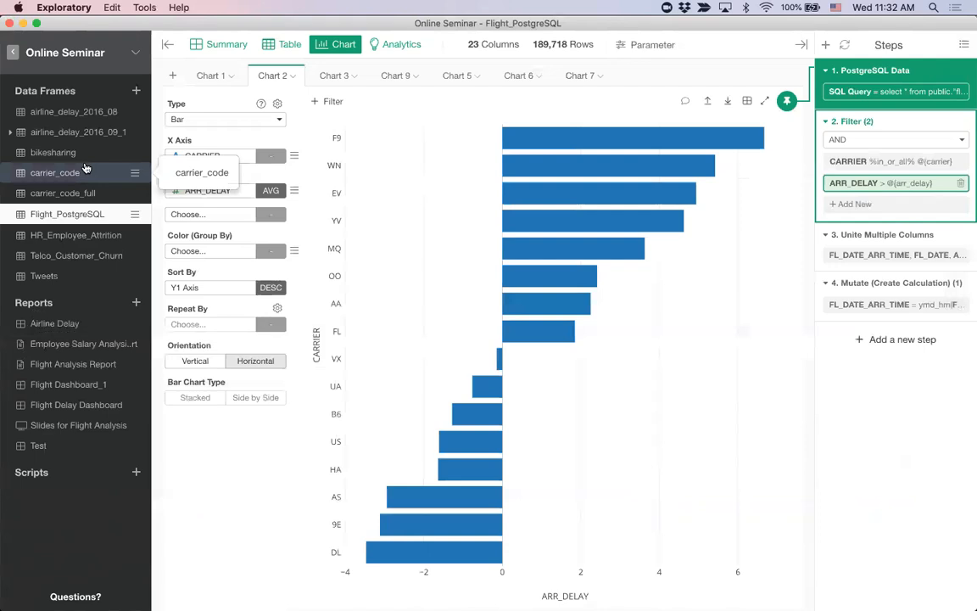
Step: Show the Distribution of Salary chart of the HR_Employee_Attrition data frame
left_click(85, 242)
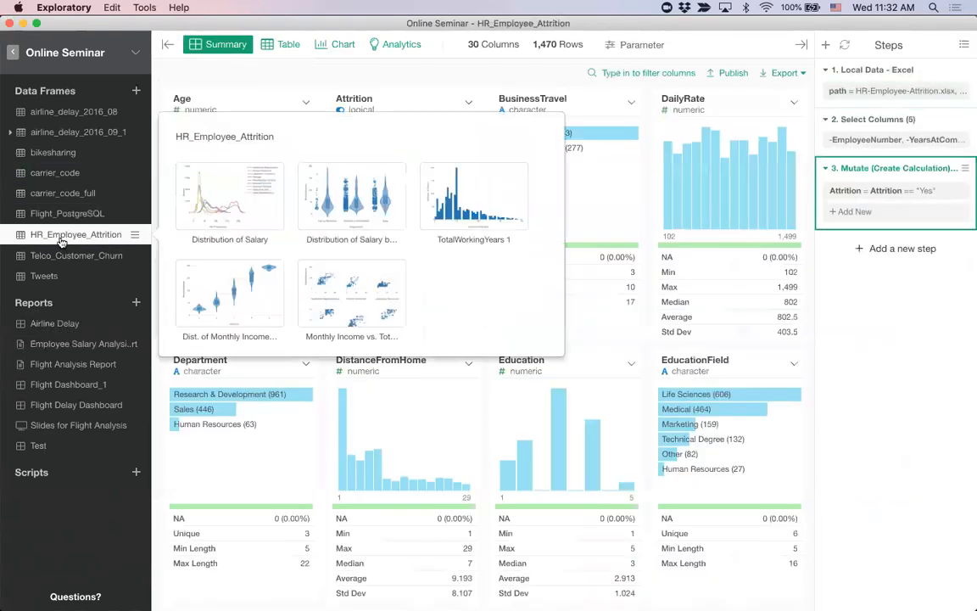
left_click(331, 46)
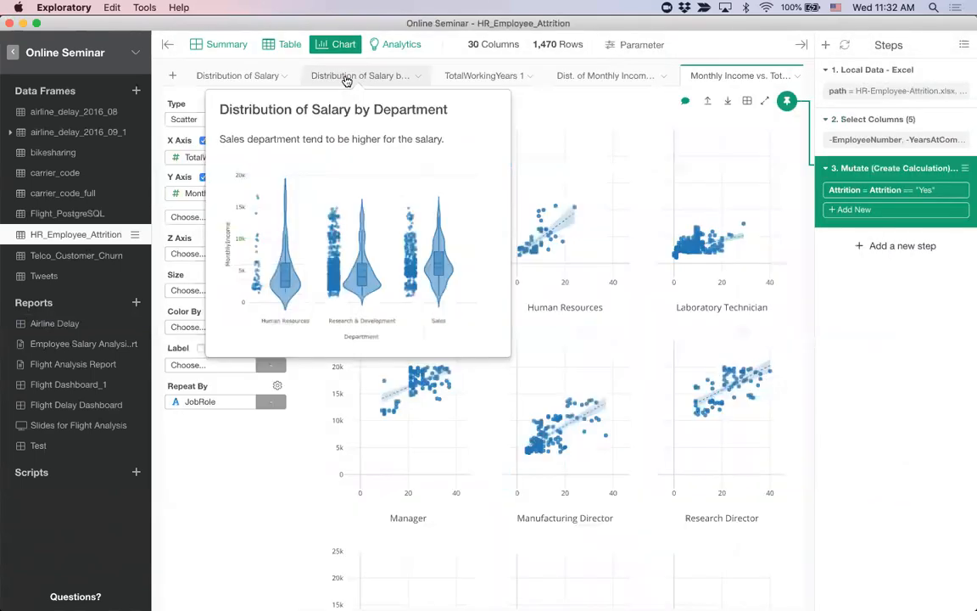
left_click(235, 78)
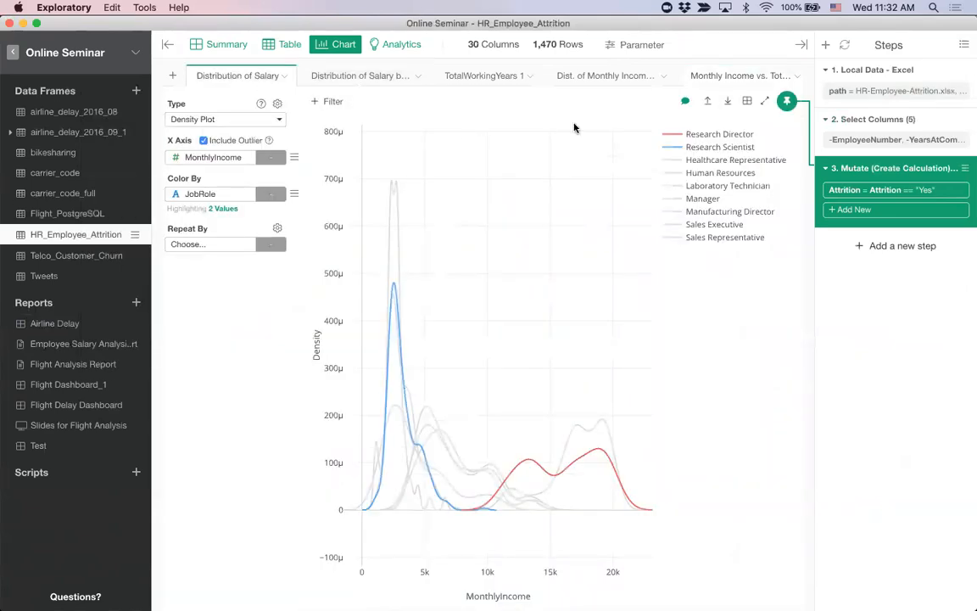
Step: View the Distribution of Salary chart's name and comment without changing them, and preview the neighbouring charts with their comments
left_click(686, 101)
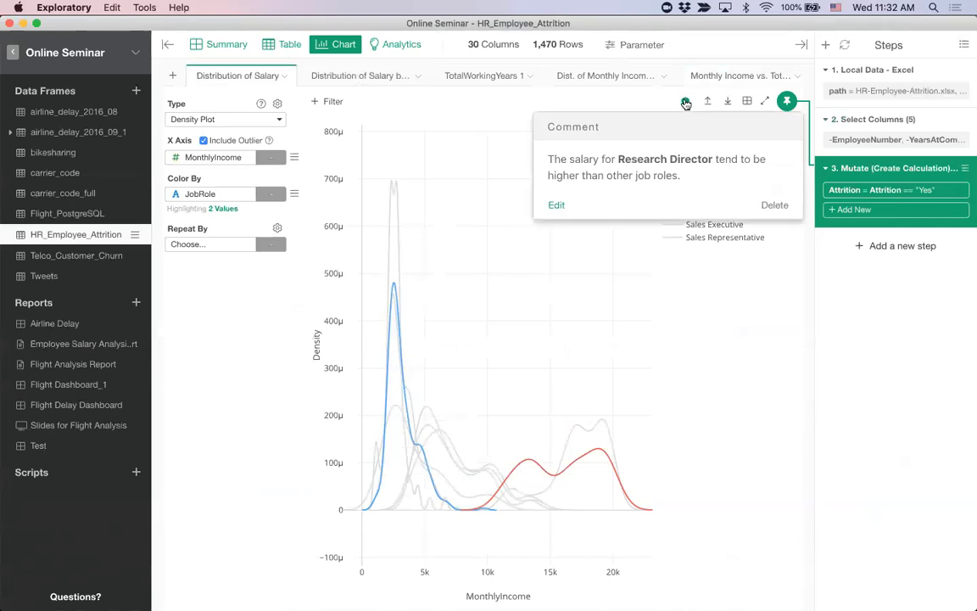
left_click(686, 102)
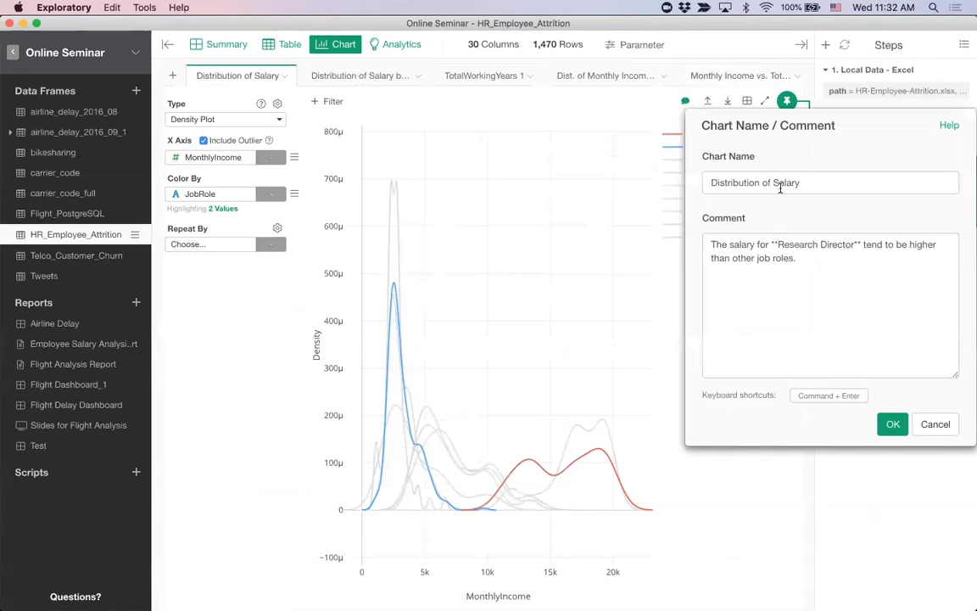
left_click(935, 424)
mouse_move(241, 79)
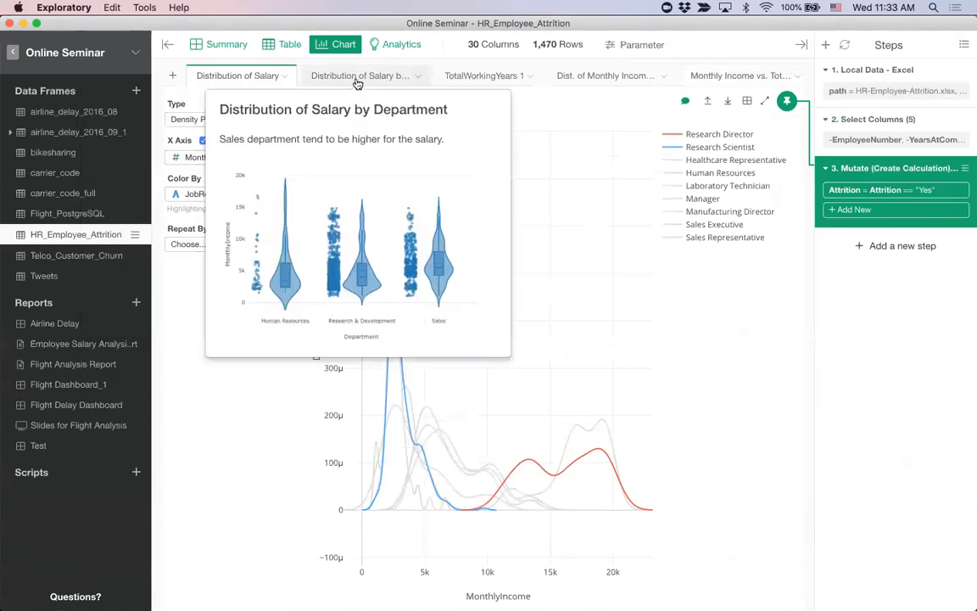
mouse_move(721, 76)
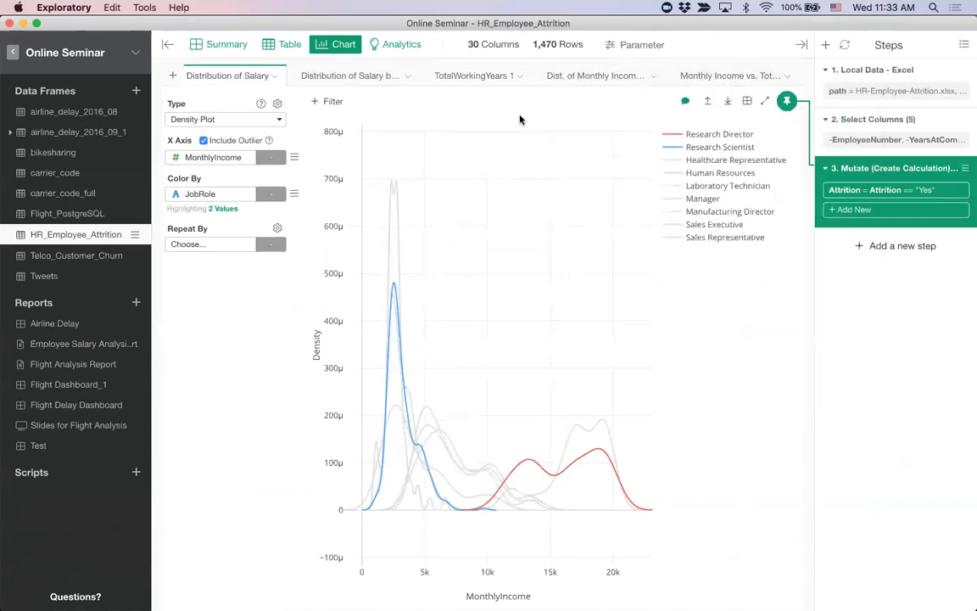
Step: Examine the HR data's numeric correlation analysis and the Random Forest importance results for Predictors for Monthly Income
left_click(395, 45)
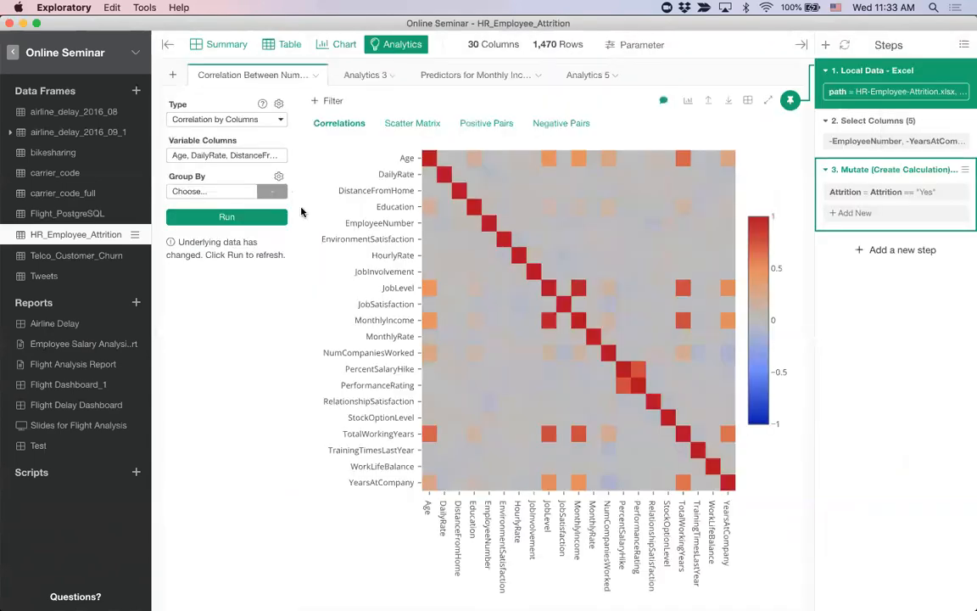
mouse_move(557, 322)
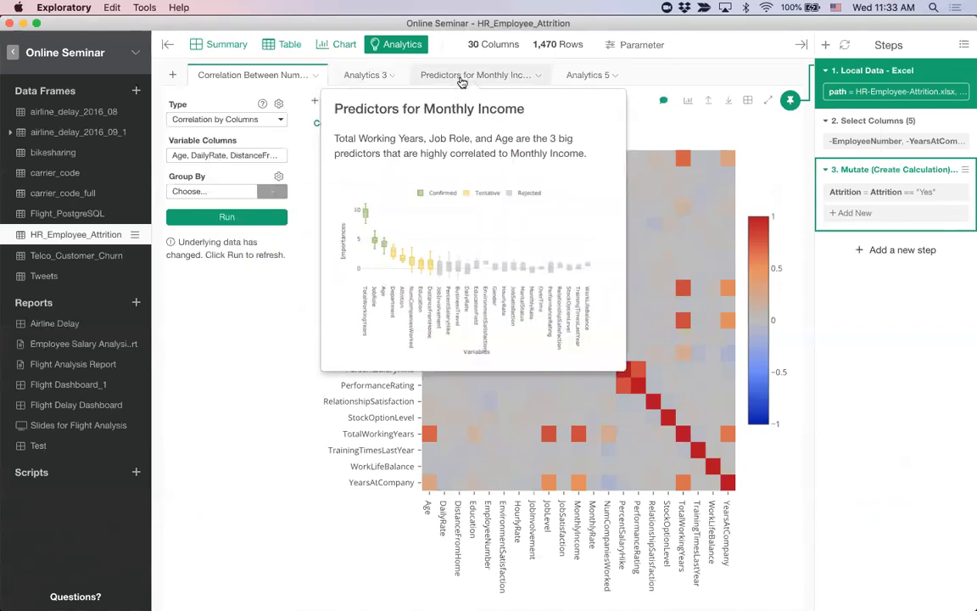
left_click(461, 81)
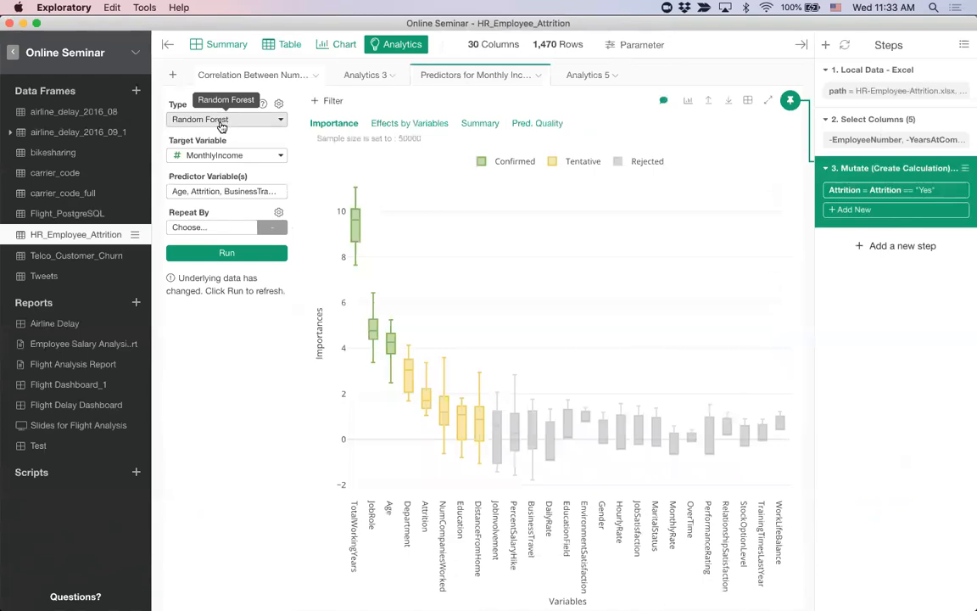
mouse_move(347, 218)
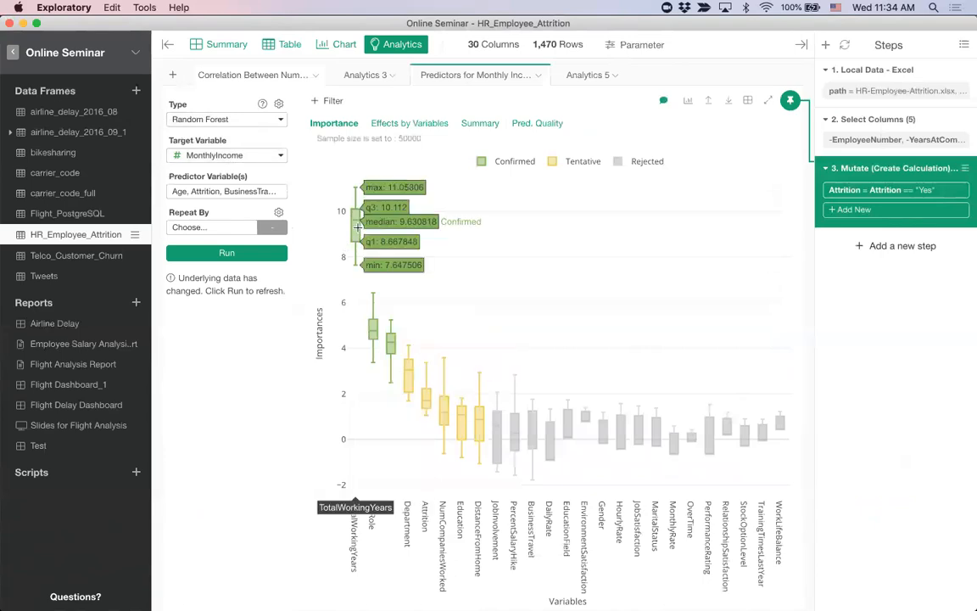
mouse_move(391, 343)
mouse_move(592, 79)
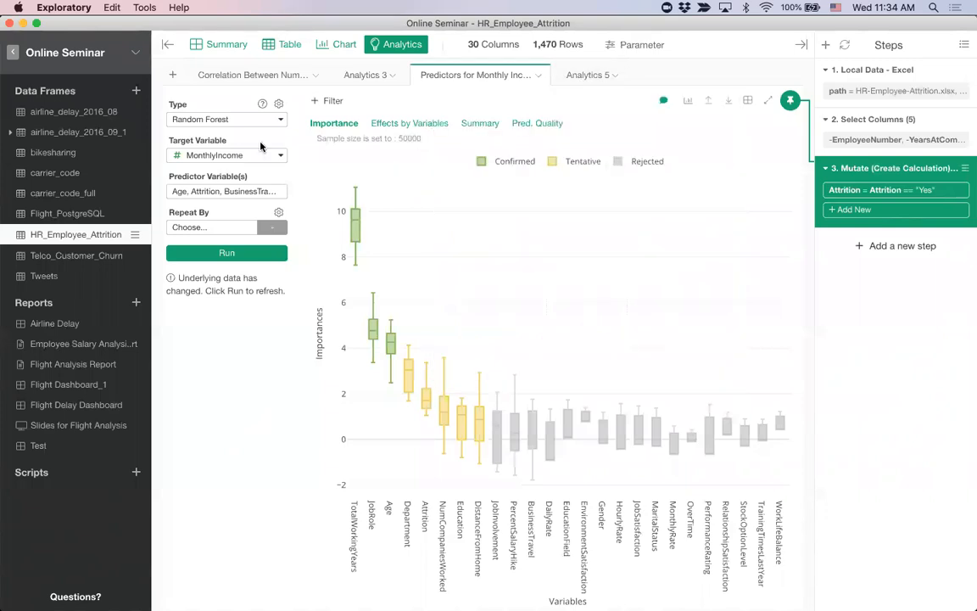
left_click(230, 75)
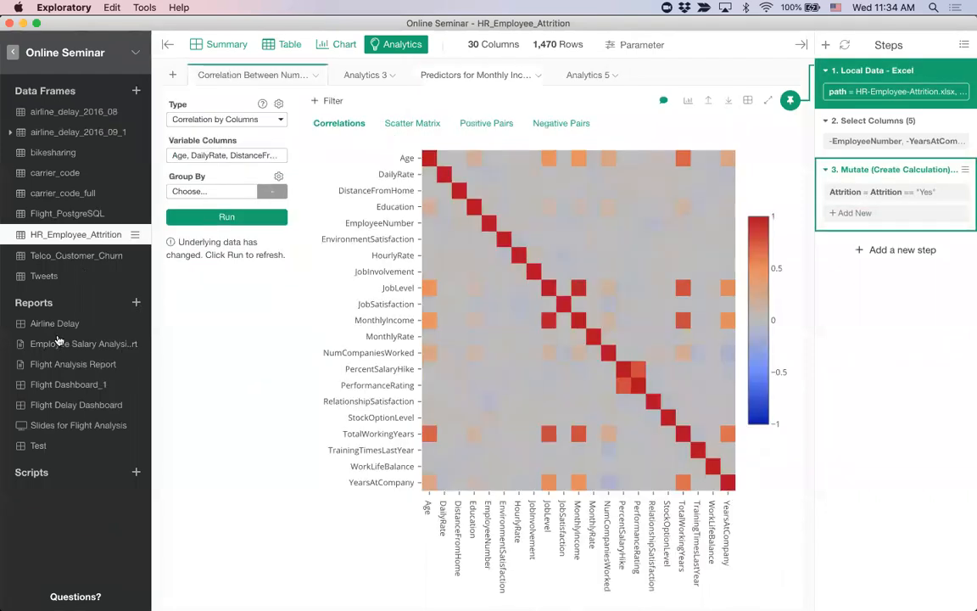
Step: Open the Employee Salary Analysis Report note and detach it into a separate window
left_click(61, 350)
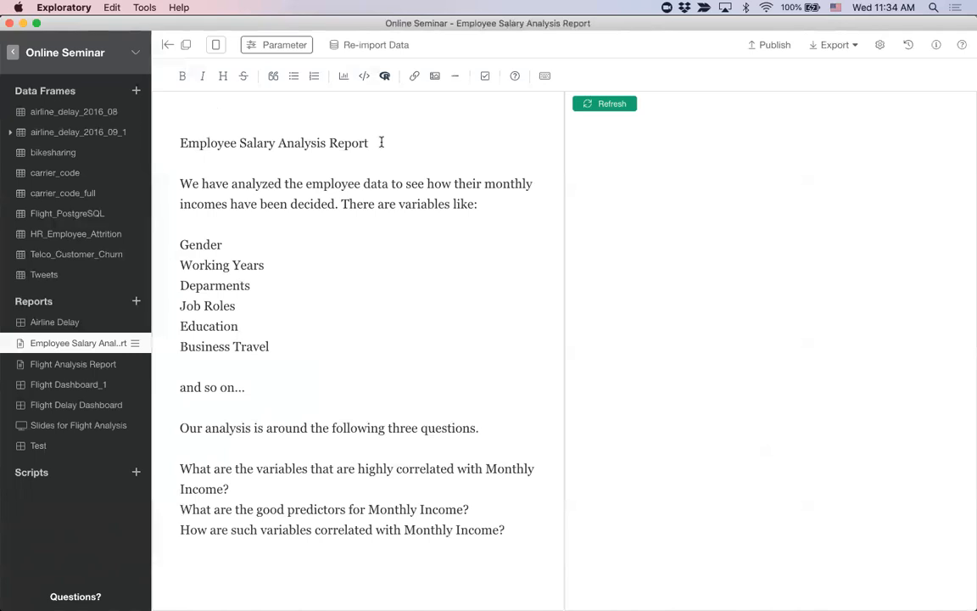
left_click(186, 49)
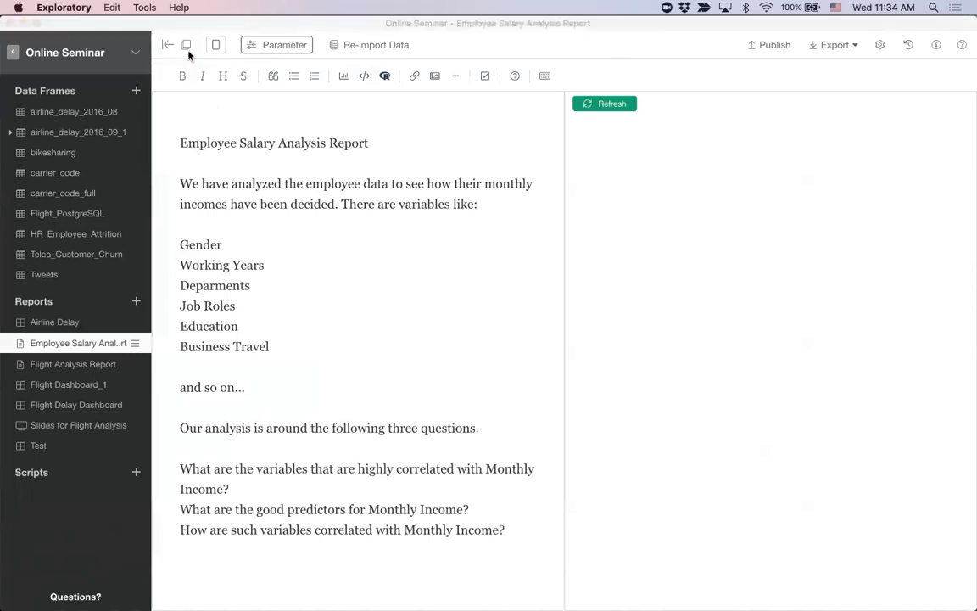
Step: Try to reposition and close the blank separate window of the Employee Salary Analysis Report note
left_click_drag(192, 32, 219, 54)
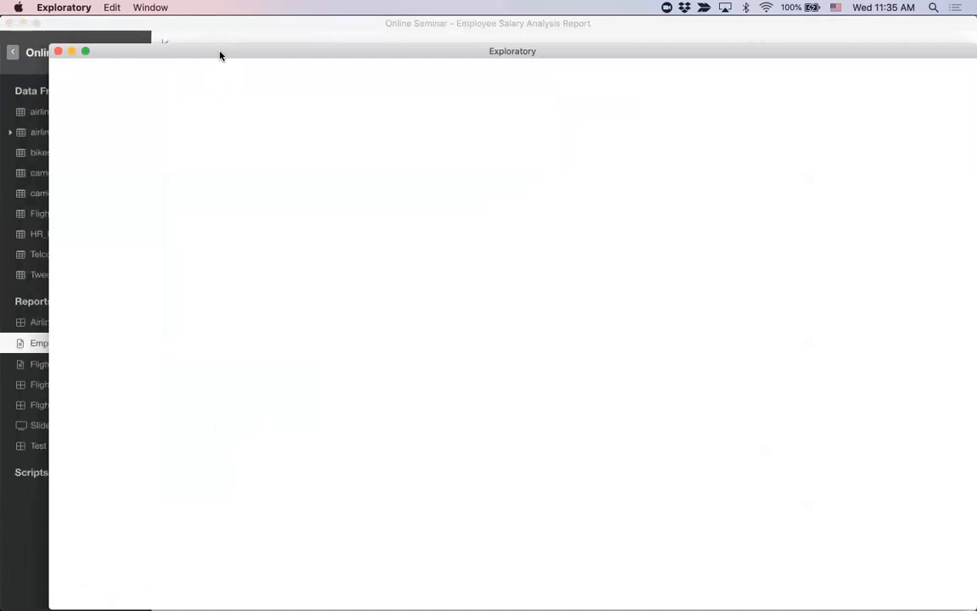
left_click_drag(220, 55, 254, 73)
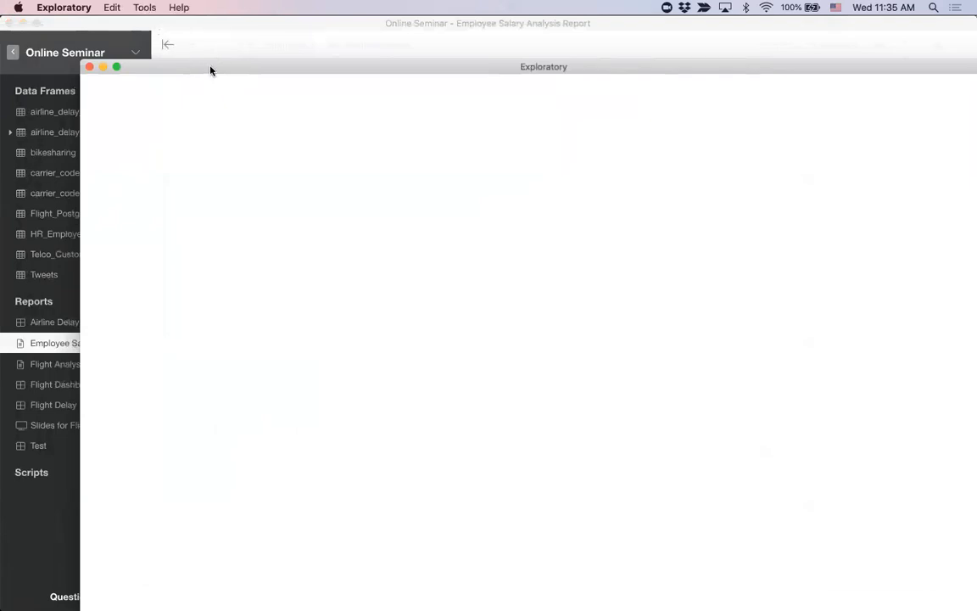
left_click(133, 25)
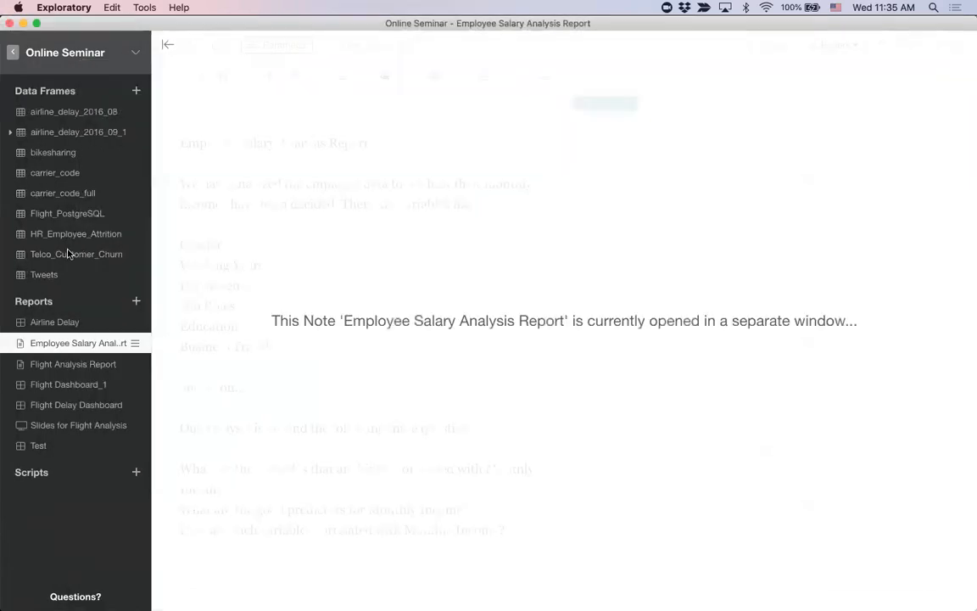
key("super+grave")
left_click_drag(303, 74, 237, 44)
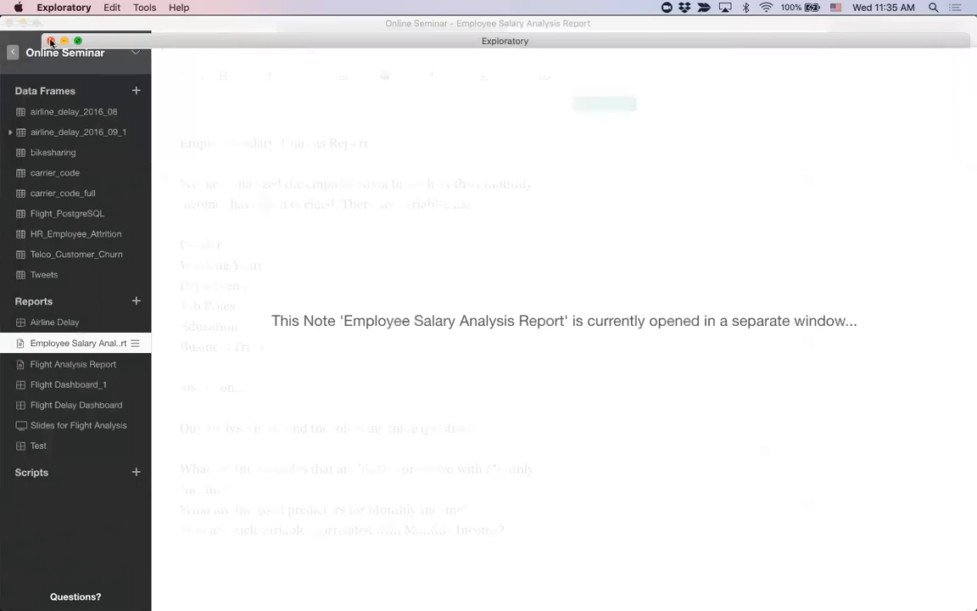
left_click_drag(119, 42, 126, 53)
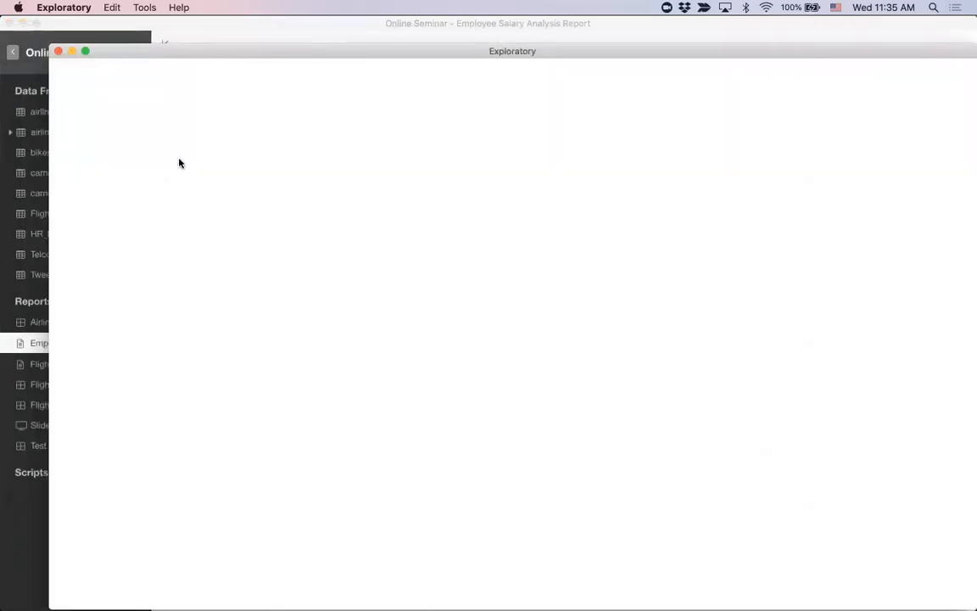
left_click(207, 26)
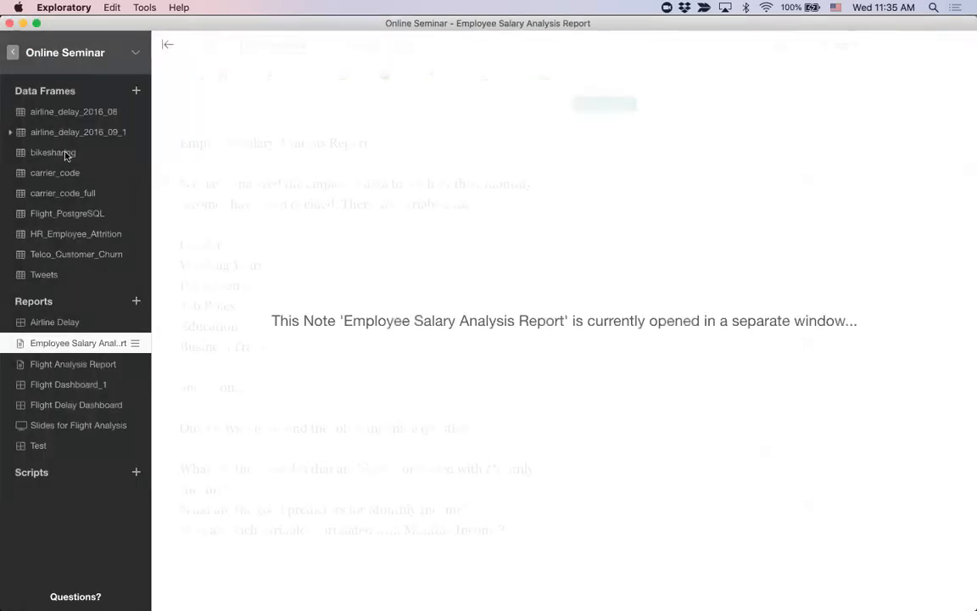
key("super+grave")
left_click_drag(238, 51, 211, 35)
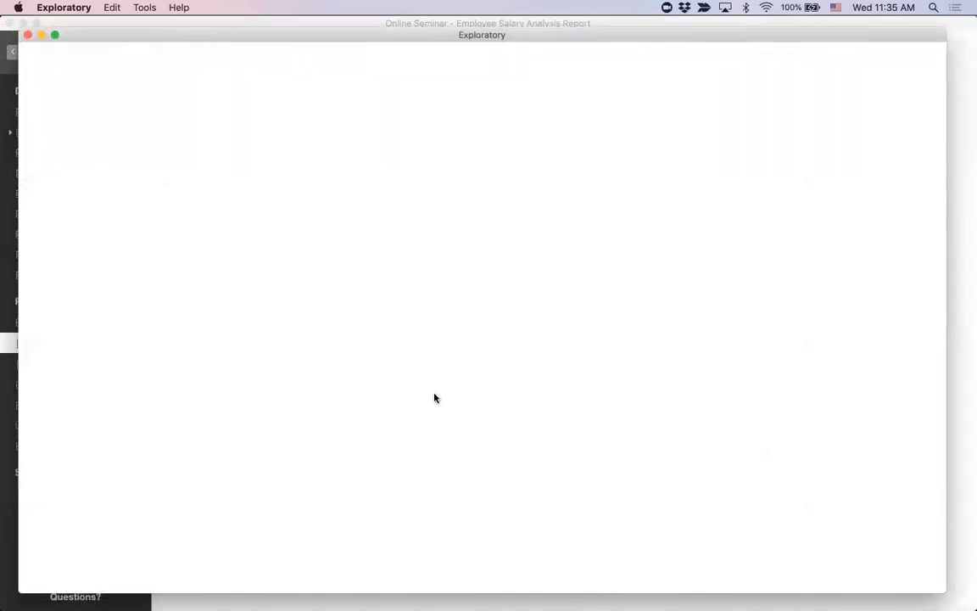
left_click_drag(95, 37, 193, 120)
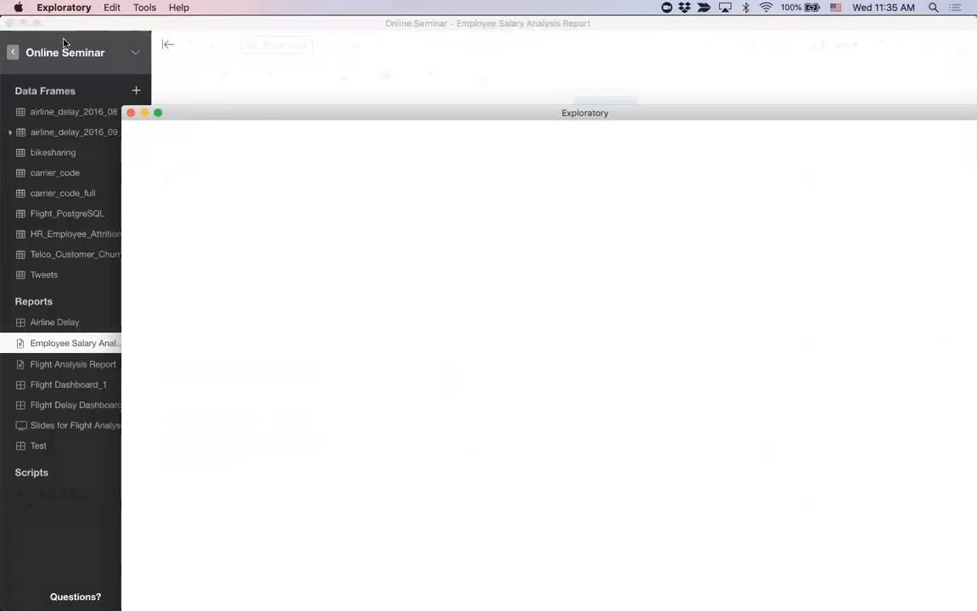
left_click(129, 113)
left_click_drag(328, 112, 198, 39)
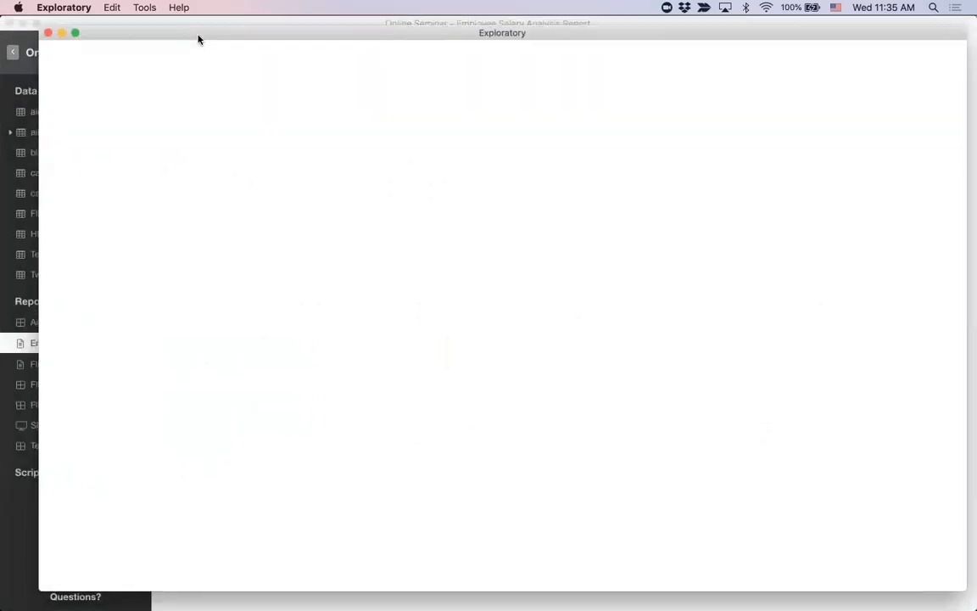
left_click_drag(122, 34, 100, 41)
left_click(124, 23)
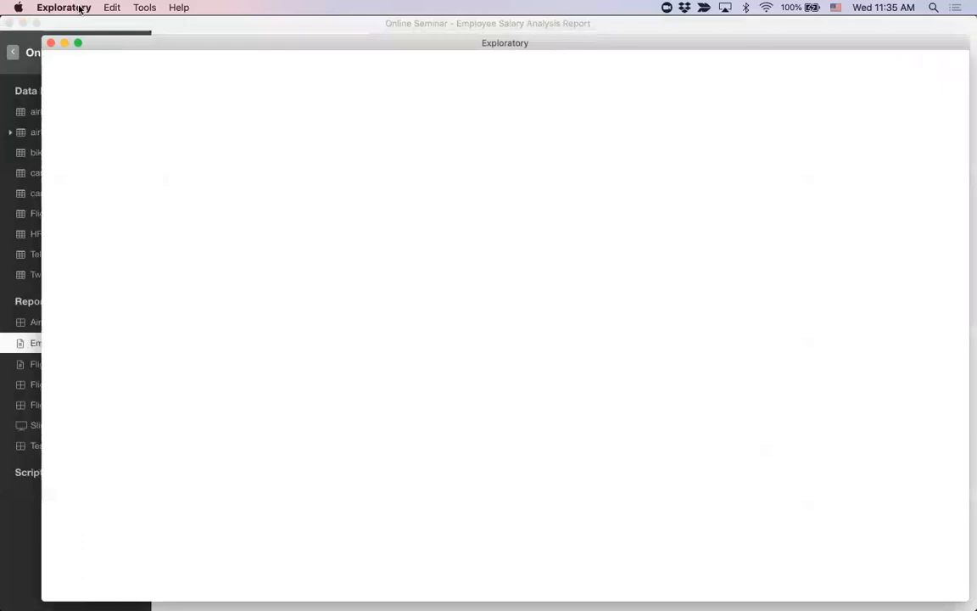
left_click(79, 8)
left_click(105, 95)
key("super+Tab")
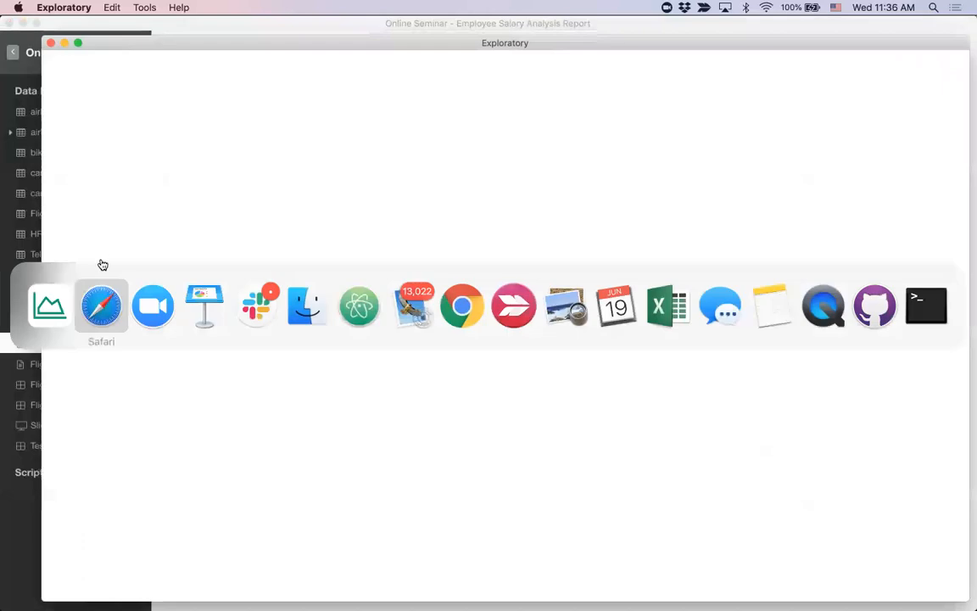
Step: Force quit the unresponsive Exploratory application and close the Force Quit Applications window
left_click(58, 306)
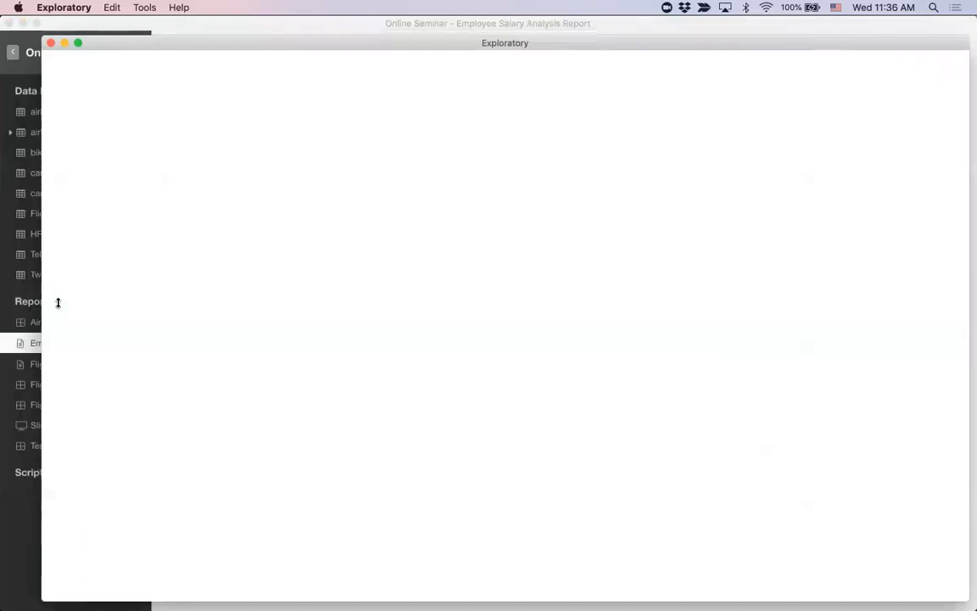
left_click(17, 8)
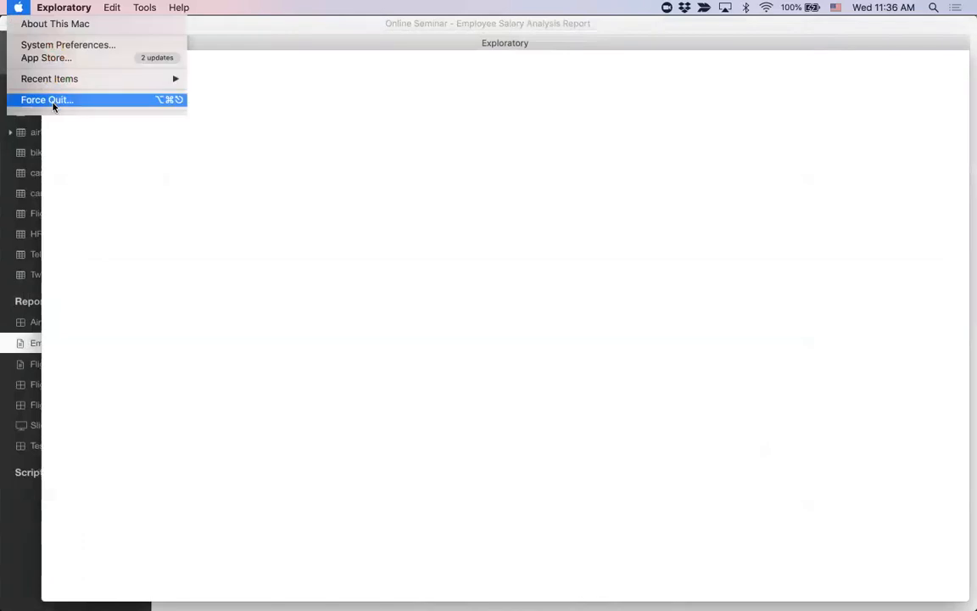
left_click(53, 102)
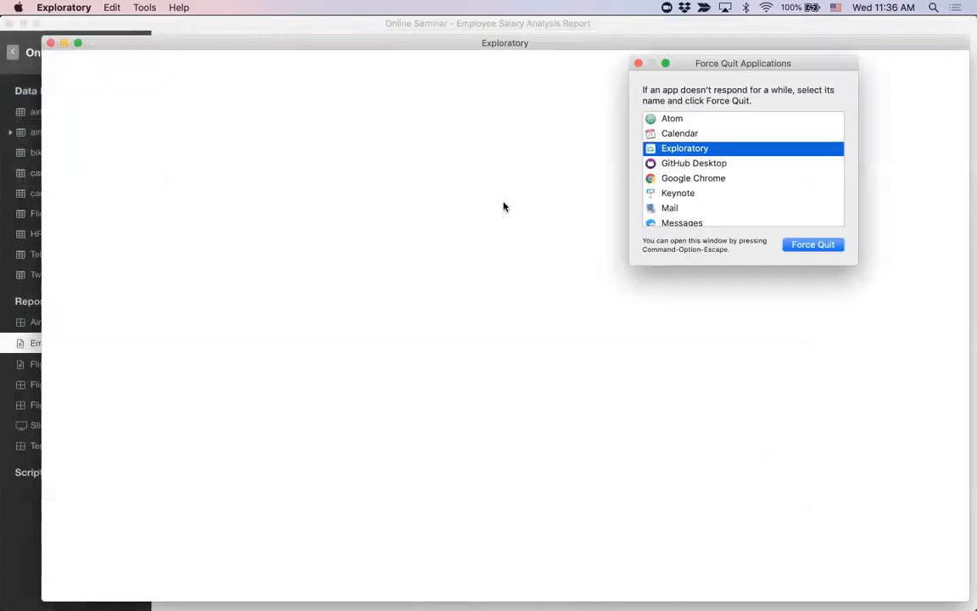
left_click(798, 245)
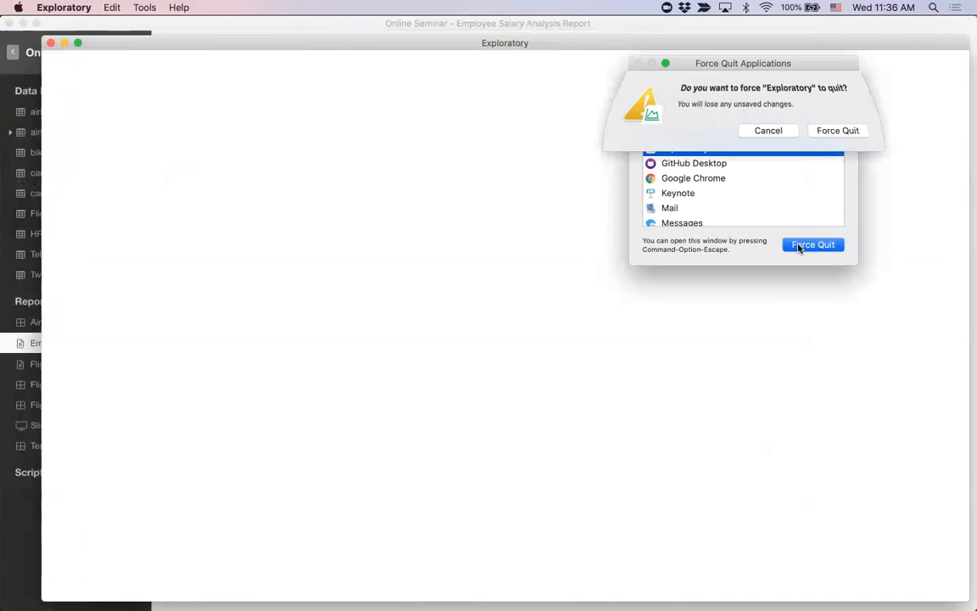
left_click(831, 134)
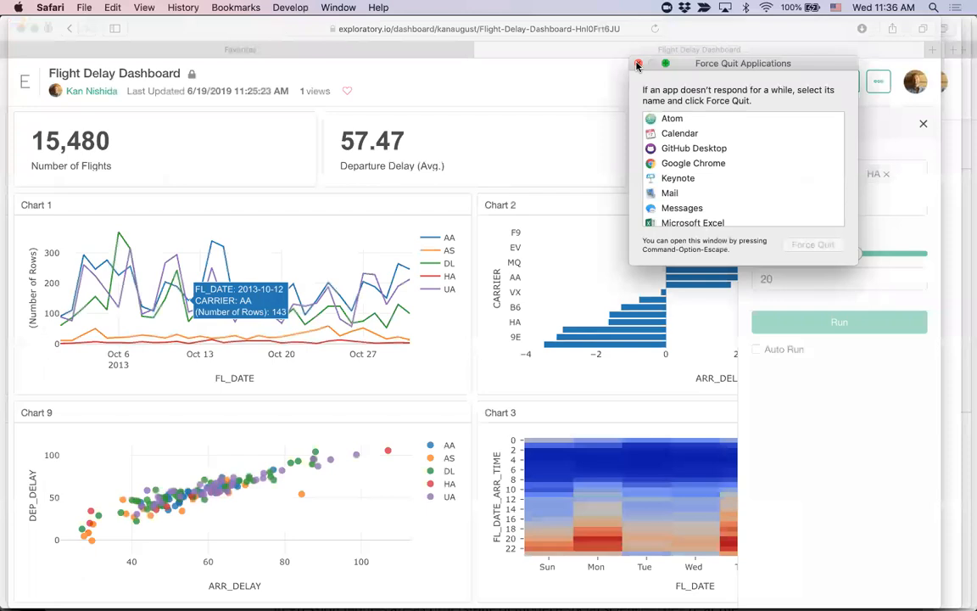
left_click(638, 65)
Step: Switch to Terminal, run "ps -ef | Rserv" to look for a running Rserve process, and recall the command
key("super+Tab")
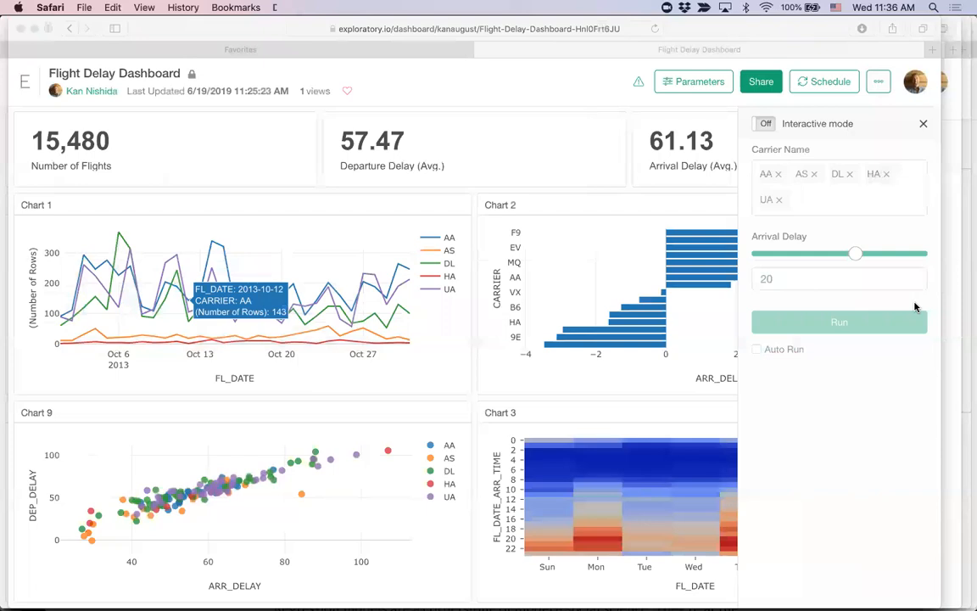
type("ls")
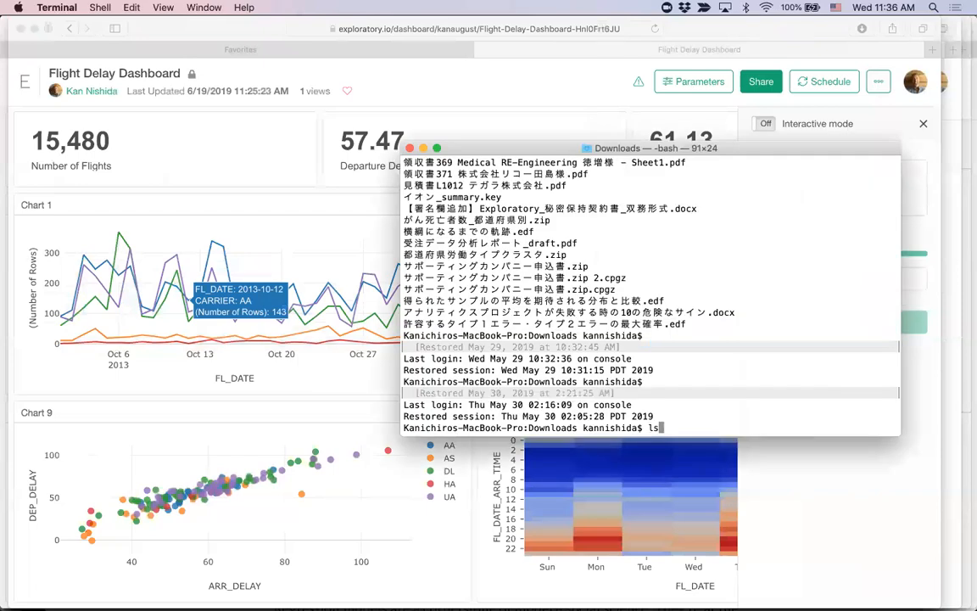
key("BackSpace")
key("BackSpace")
type("ps -ef | Rserv")
key("Return")
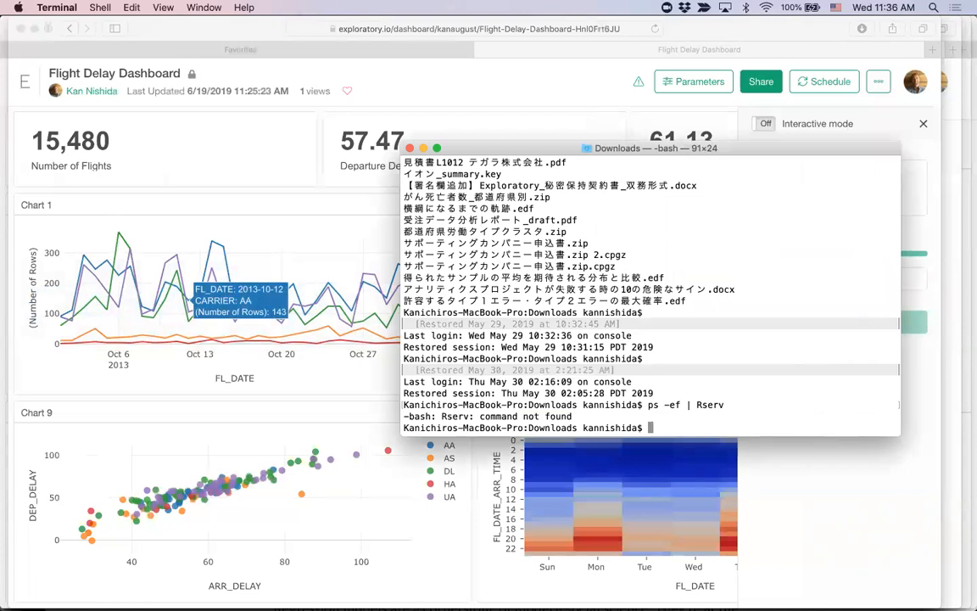
key("Up")
Step: Relaunch Exploratory and open the linked instructions for stopping the Rserve process from the startup error
key("super+Tab")
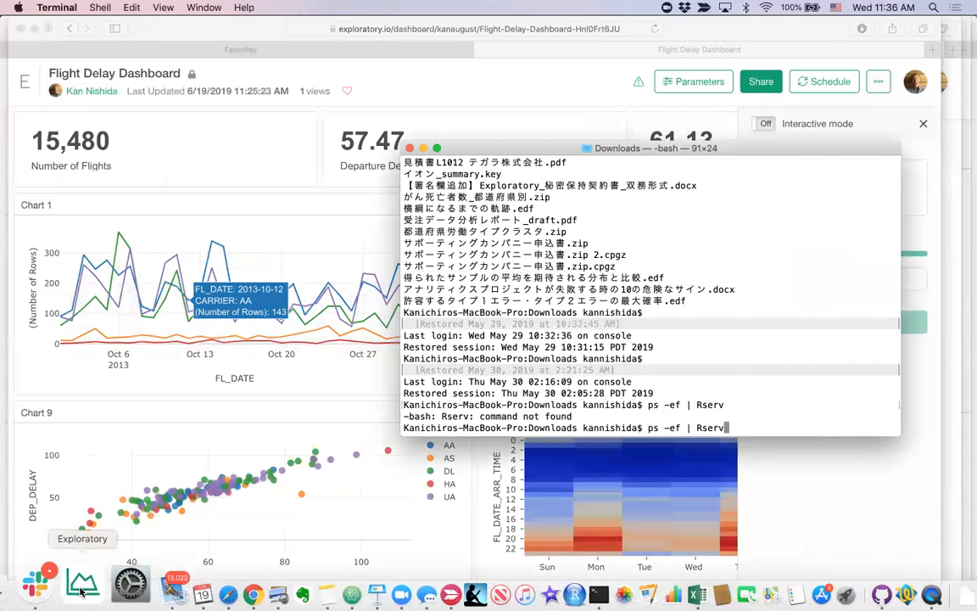
left_click(80, 591)
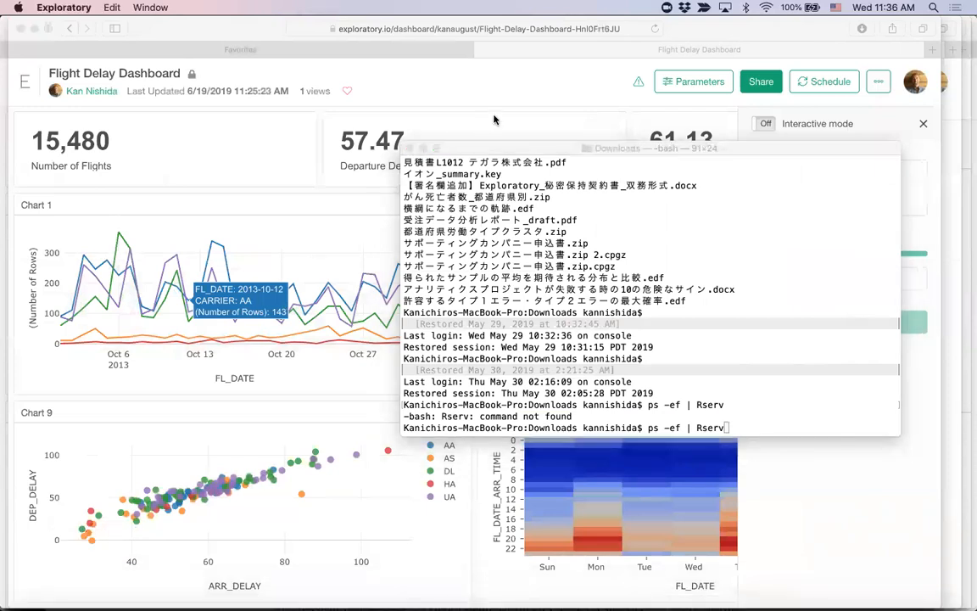
left_click(494, 119)
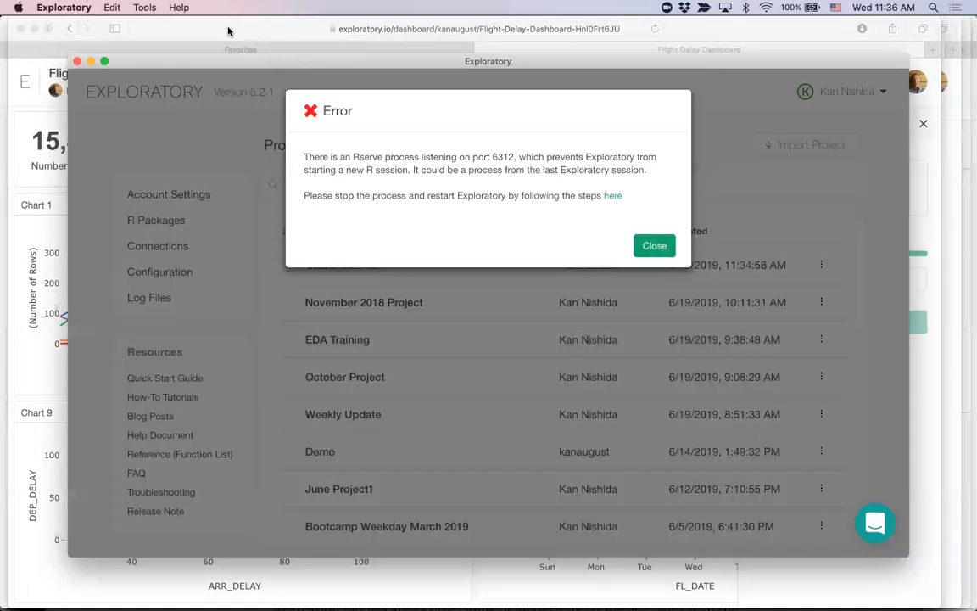
left_click(612, 196)
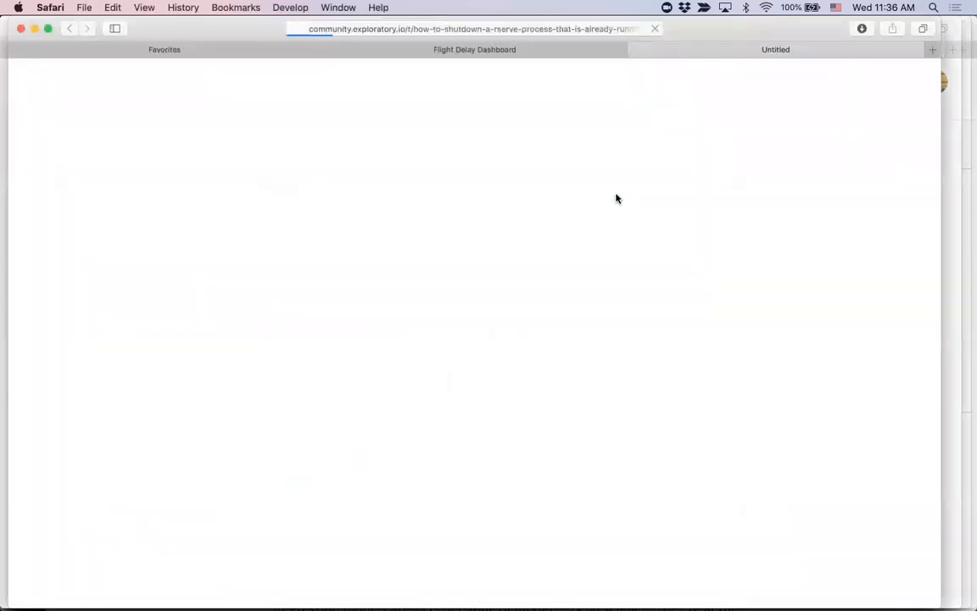
Step: Return to Terminal and run the process check again as "ps -ef | Rserve"
key("super+Tab")
key("Up")
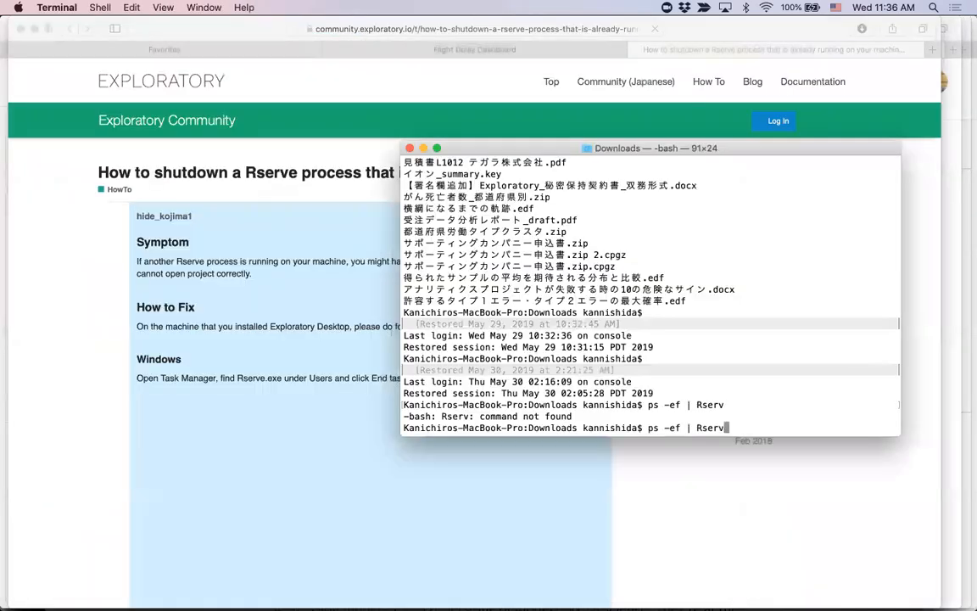
type("e")
key("Return")
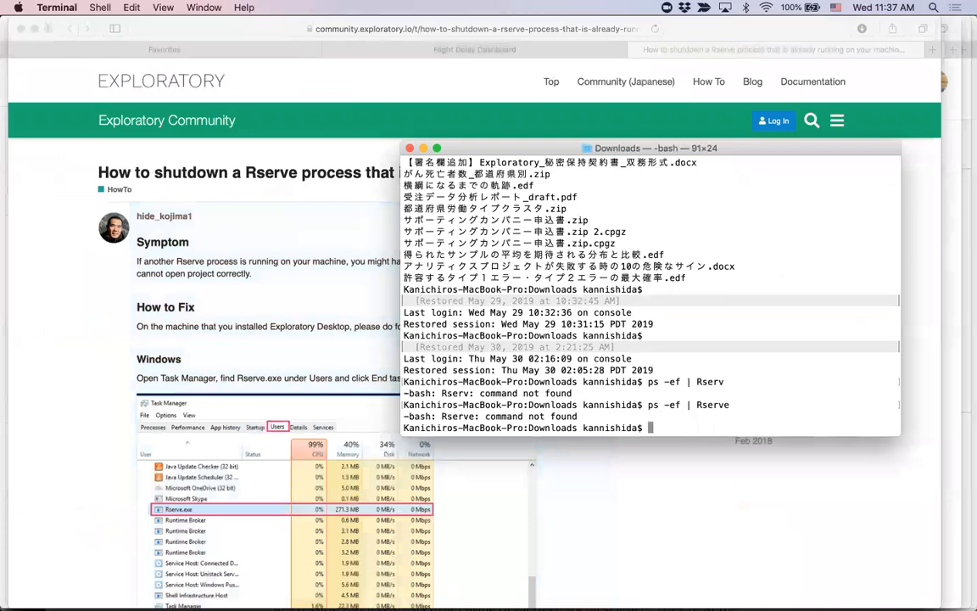
Step: Read the community article's Mac instructions for shutting down a running Rserve process
left_click(62, 350)
scroll(67, 388, "down", 10)
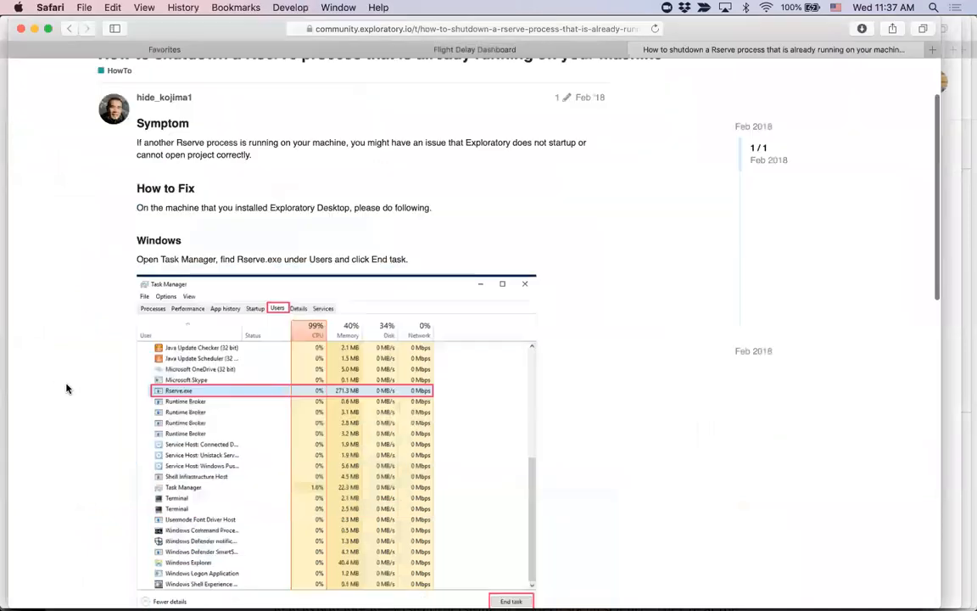
scroll(66, 389, "up", 5)
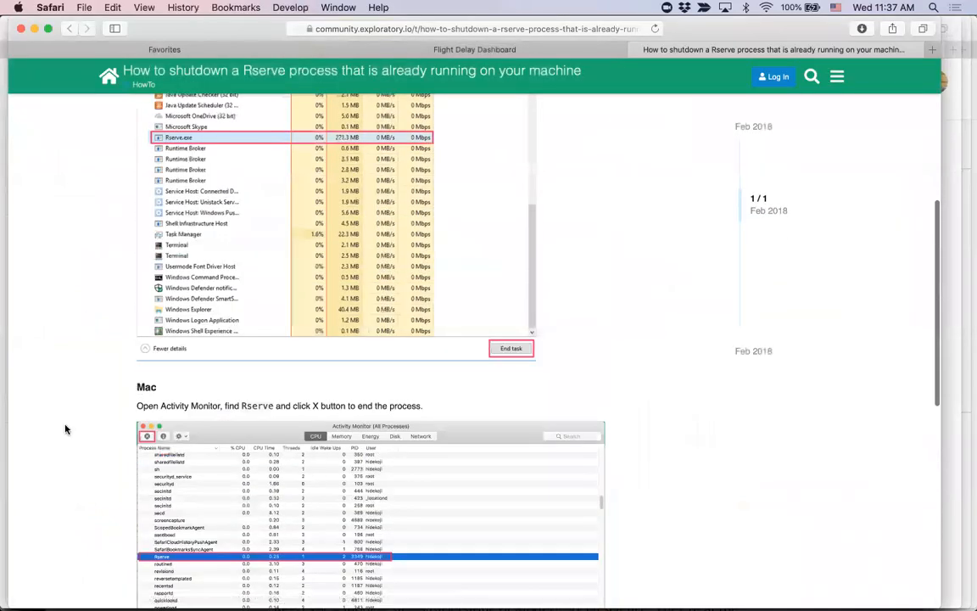
scroll(65, 428, "down", 6)
key("super+Tab")
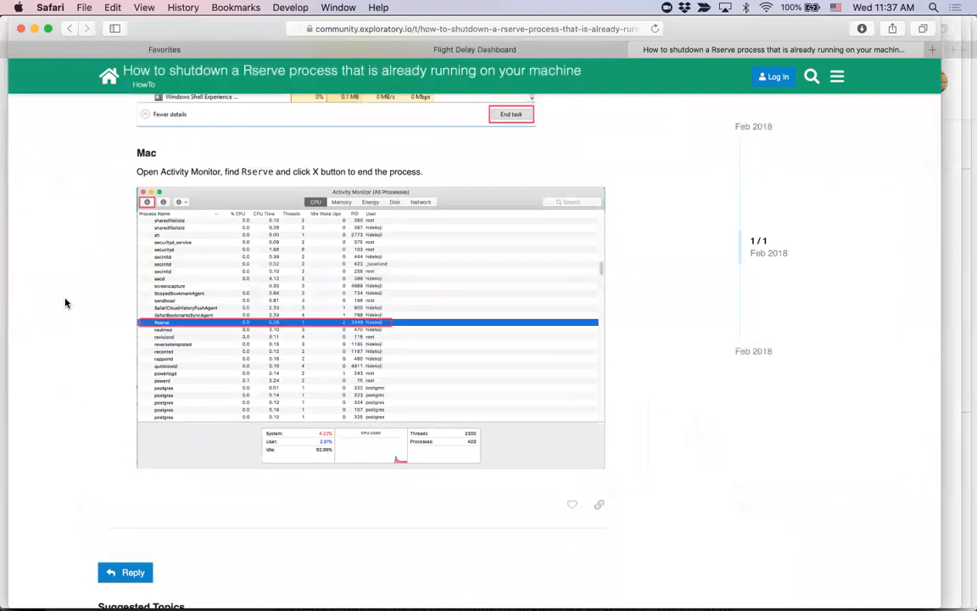
Step: Open Activity Monitor, show the CPU processes and sort them by process name in ascending order
key("super+space")
type("acti")
key("Return")
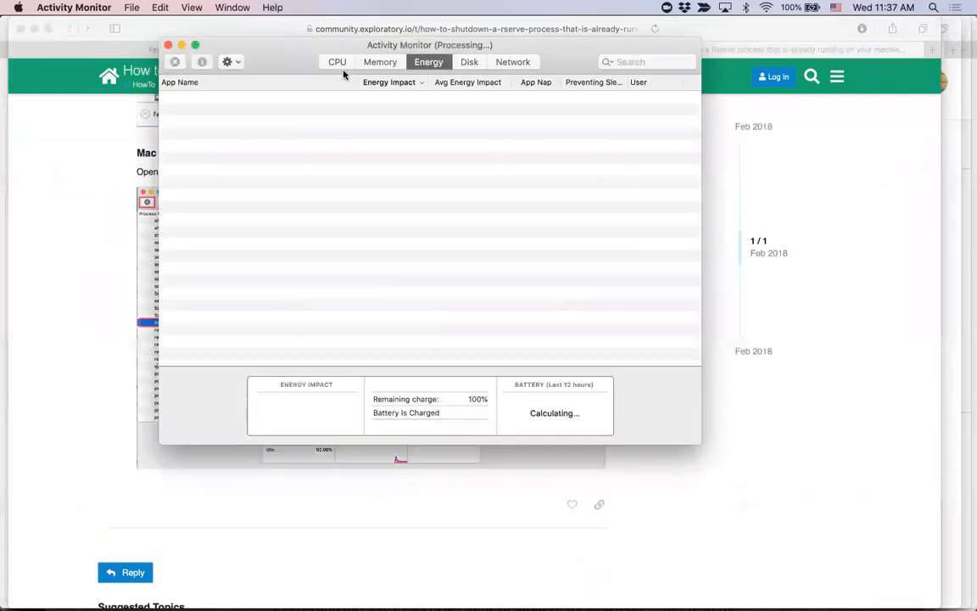
left_click(331, 65)
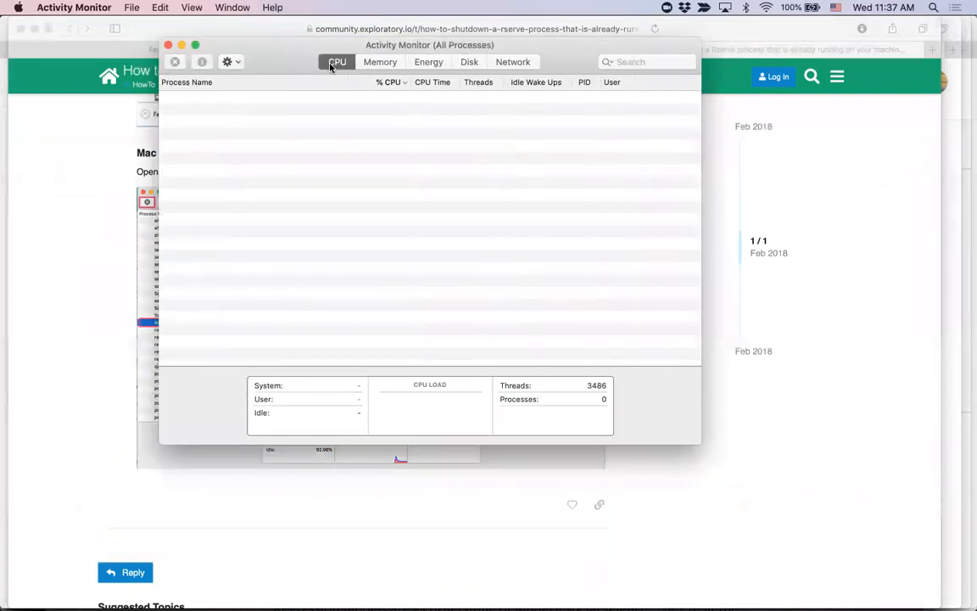
left_click(272, 83)
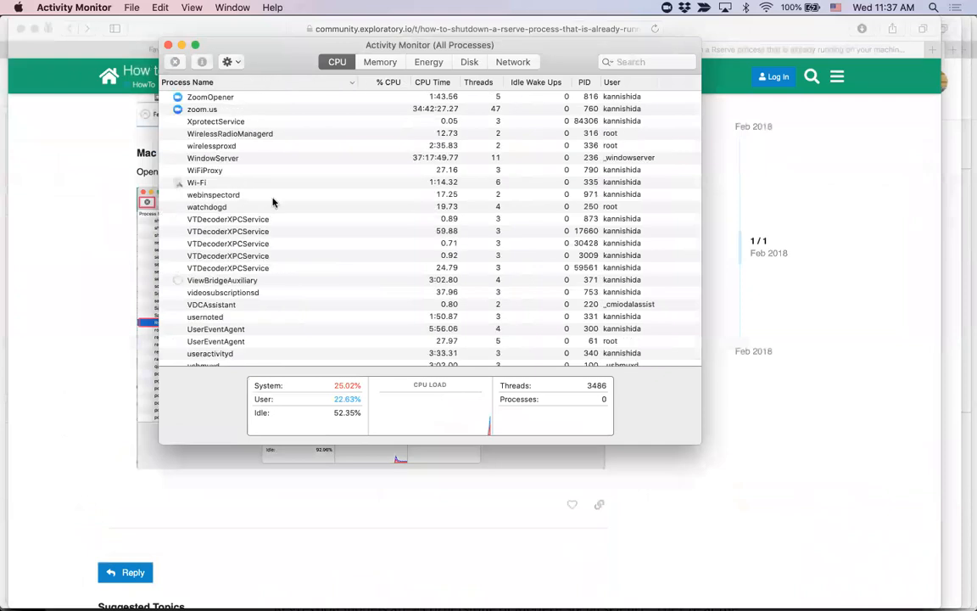
left_click(268, 82)
Step: Find the Rserve process in the process list and end it
scroll(276, 207, "down", 20)
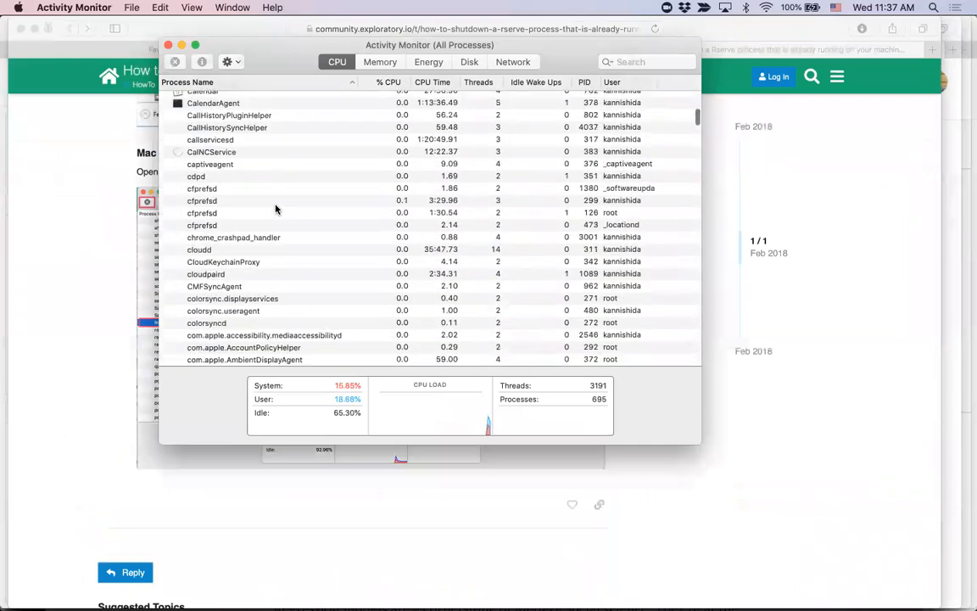
scroll(275, 207, "down", 20)
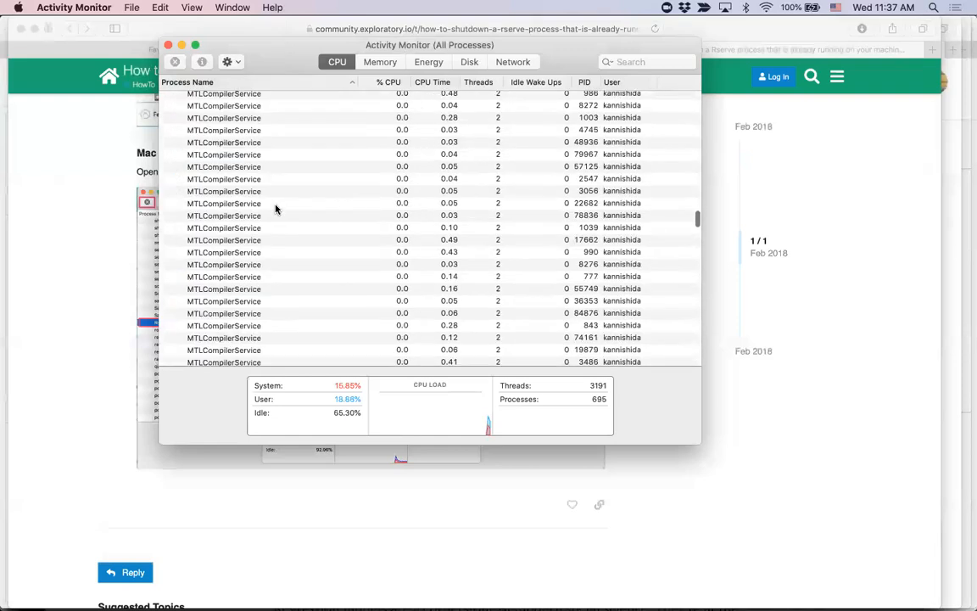
scroll(275, 207, "up", 10)
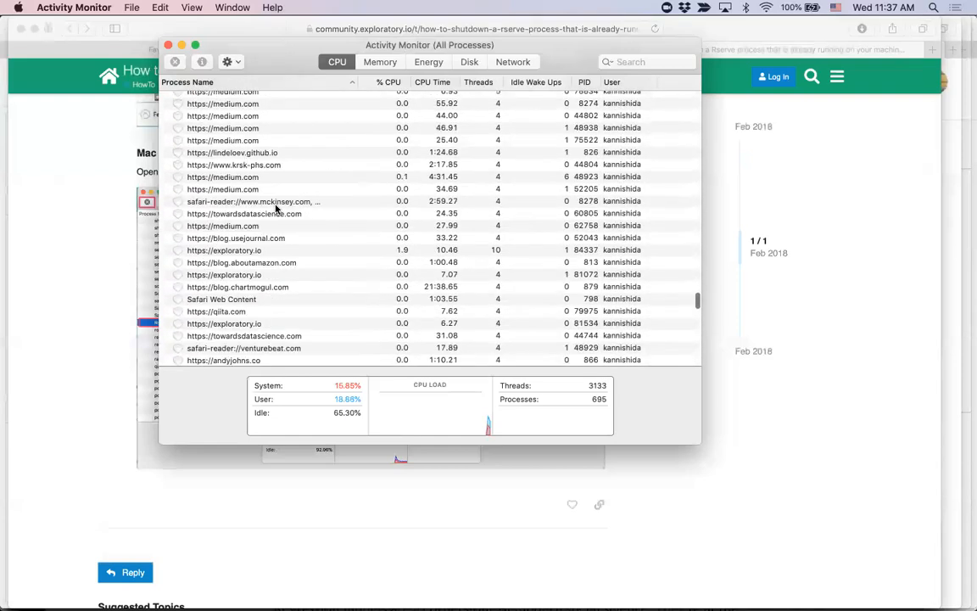
scroll(275, 207, "up", 15)
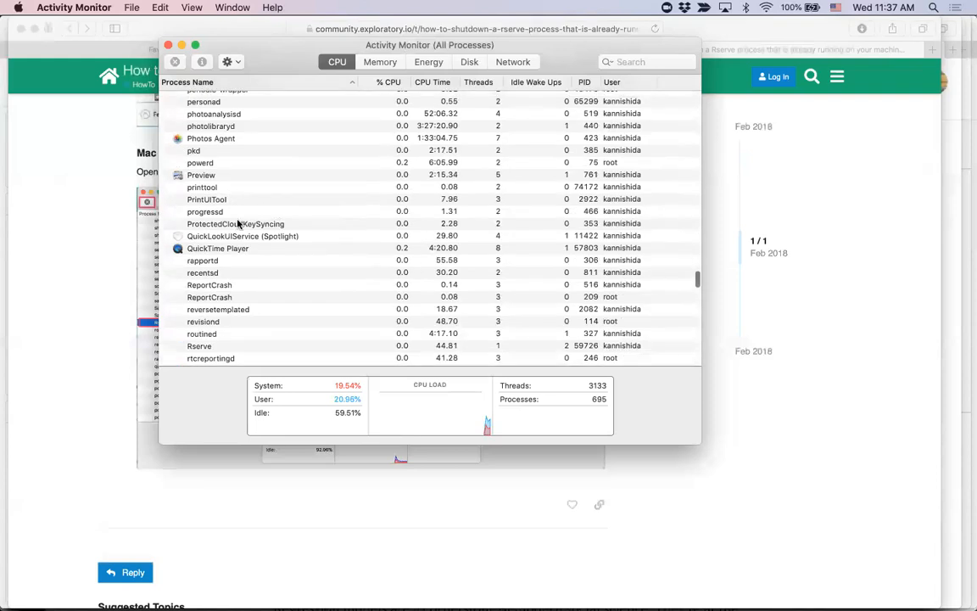
scroll(247, 266, "down", 4)
scroll(248, 267, "down", 2)
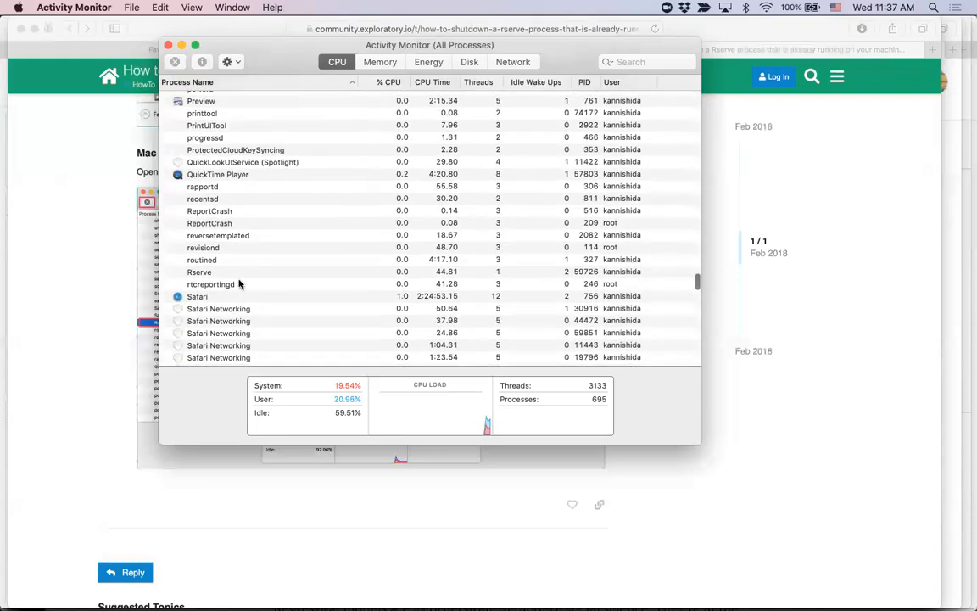
left_click(242, 272)
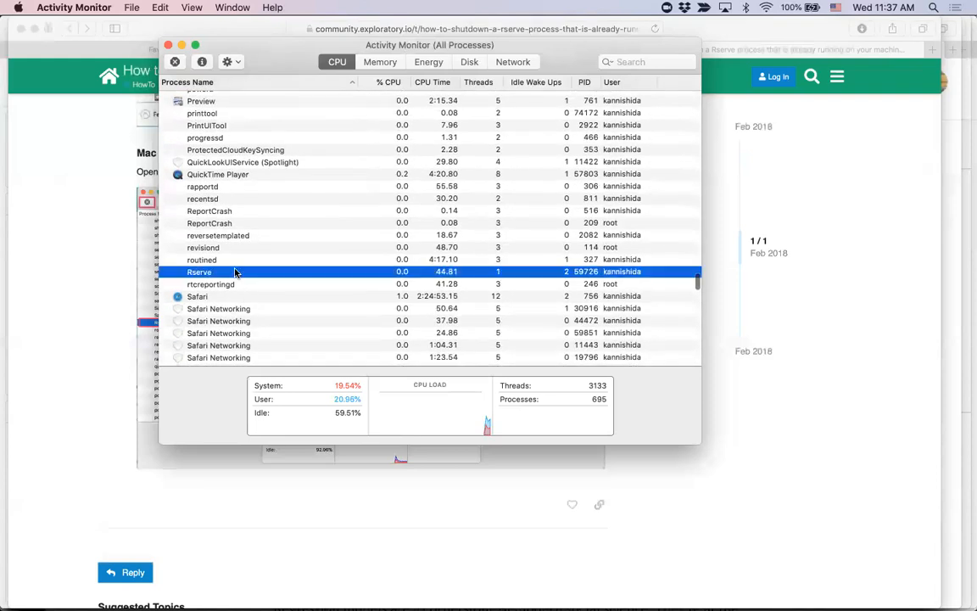
left_click(175, 62)
left_click(484, 143)
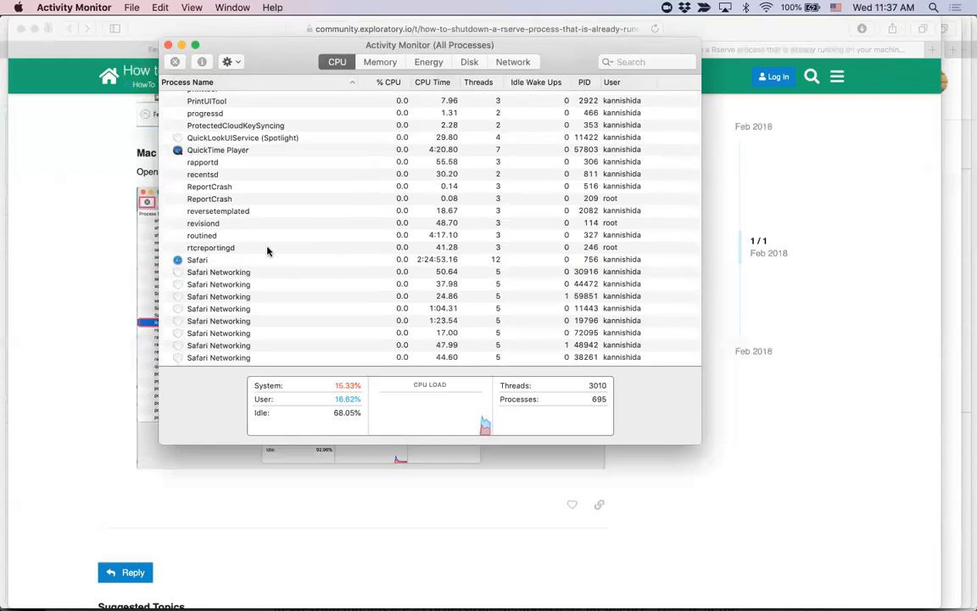
Step: Return to Exploratory, dismiss the Rserve error and launch the application again
key("super+Tab")
key("super+Tab")
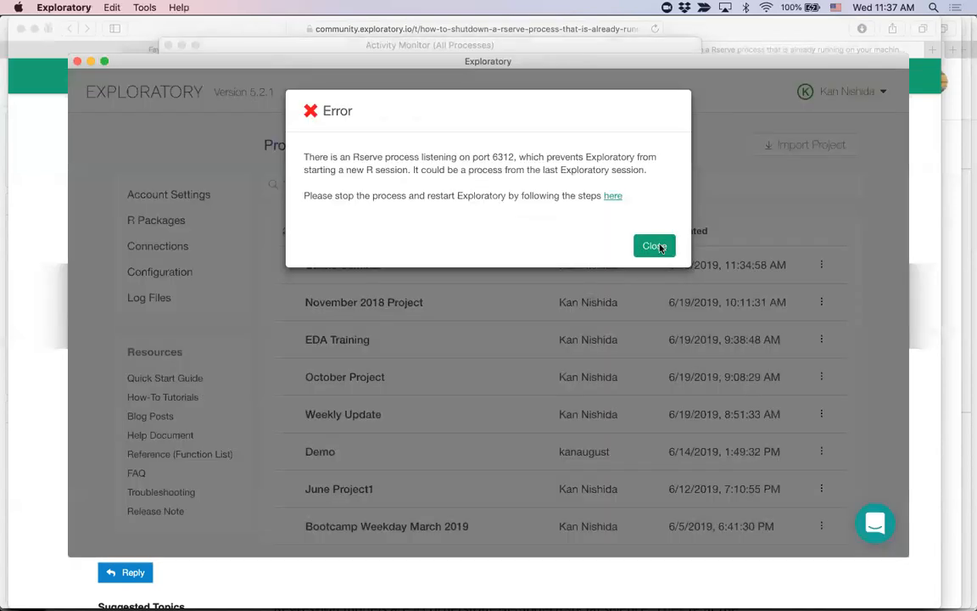
left_click(654, 246)
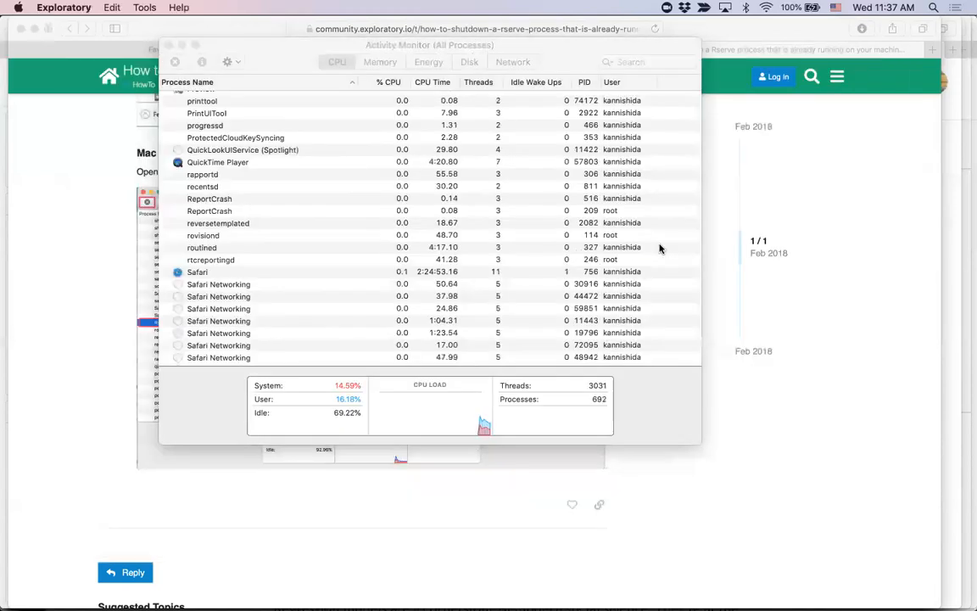
left_click(82, 585)
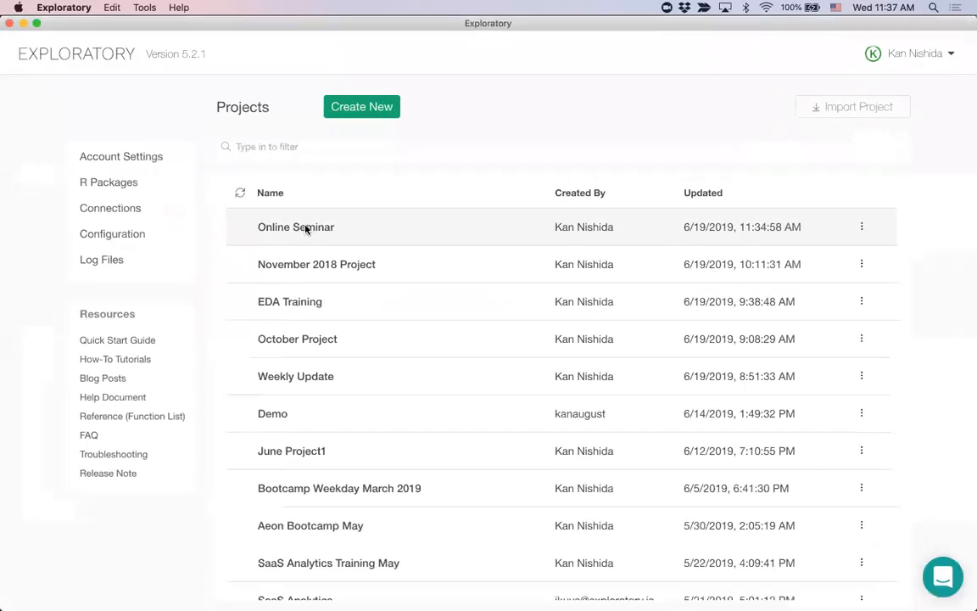
Step: Open the Online Seminar project's Employee Salary Analysis Report note, detach it into a separate window and reposition that window
left_click(305, 226)
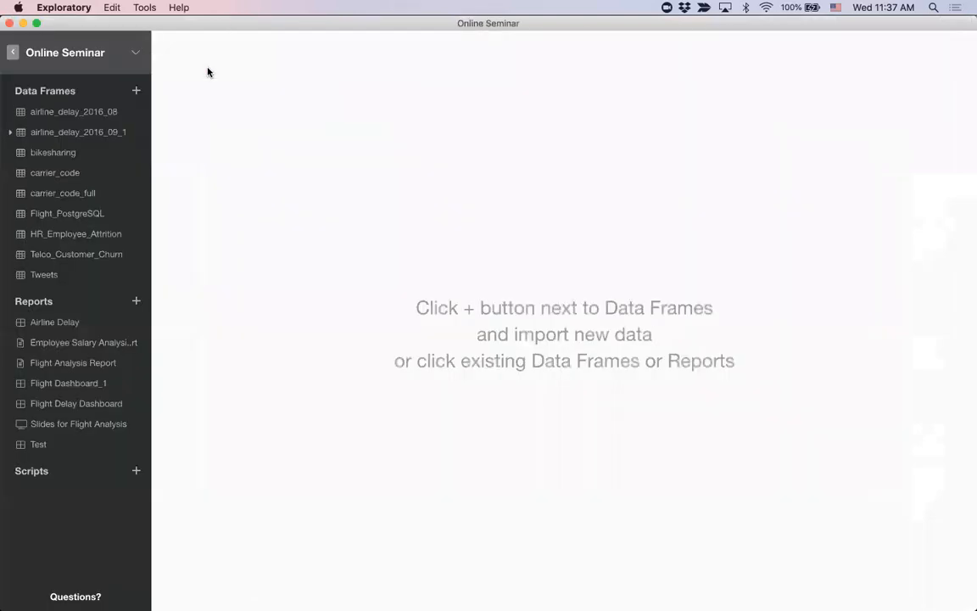
left_click(76, 348)
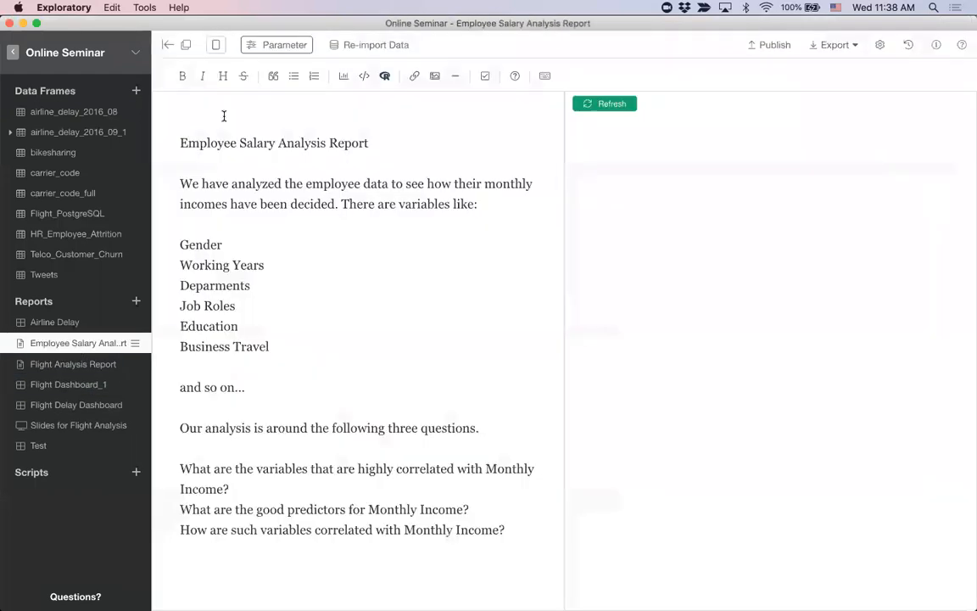
left_click(187, 45)
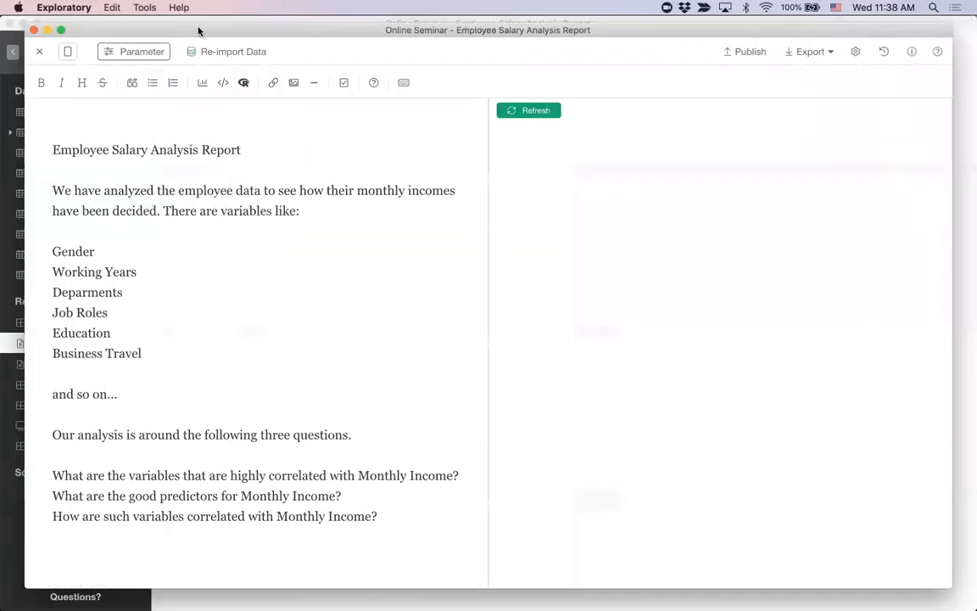
left_click_drag(199, 32, 209, 36)
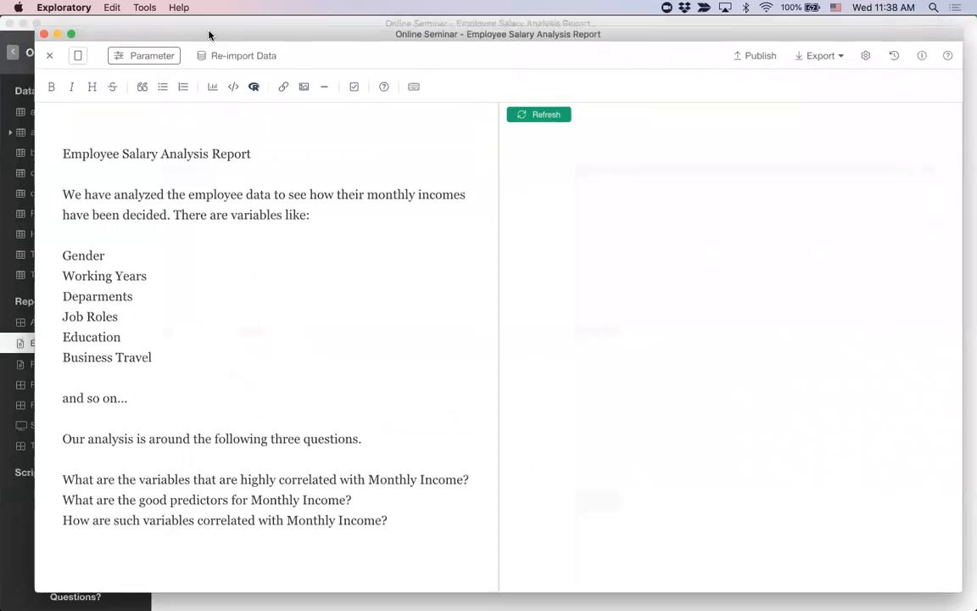
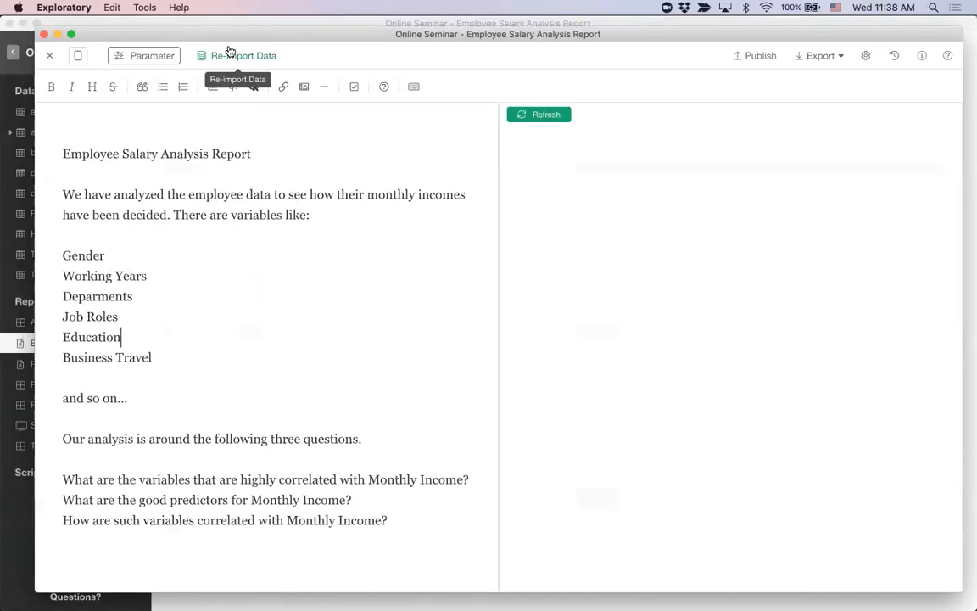
Step: Reposition the note window slightly and refresh the report preview
left_click_drag(225, 33, 216, 35)
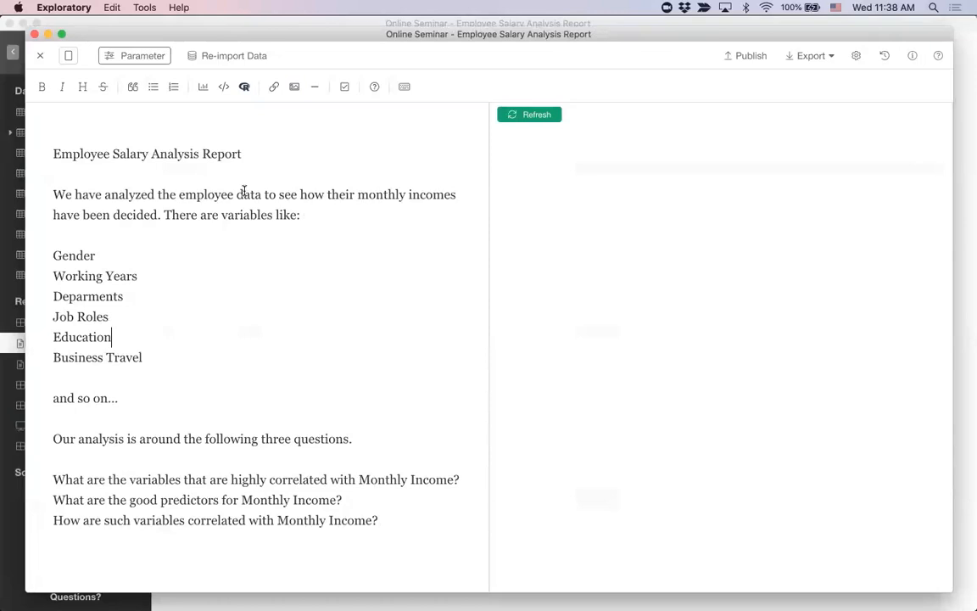
left_click(550, 115)
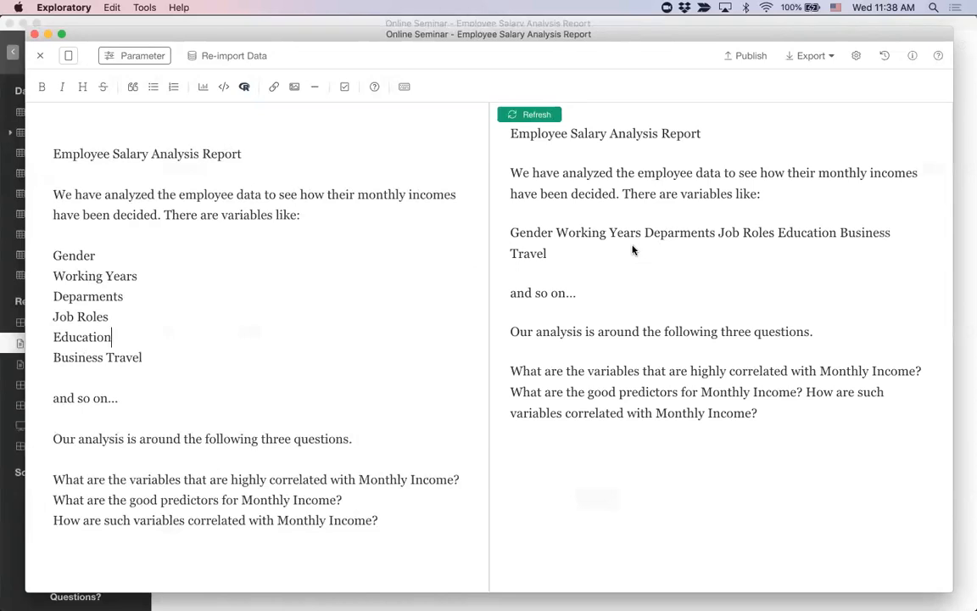
Step: Format the title line "Employee Salary Analysis Report" as a top-level heading
left_click(259, 153)
key("super+Left")
left_click(83, 90)
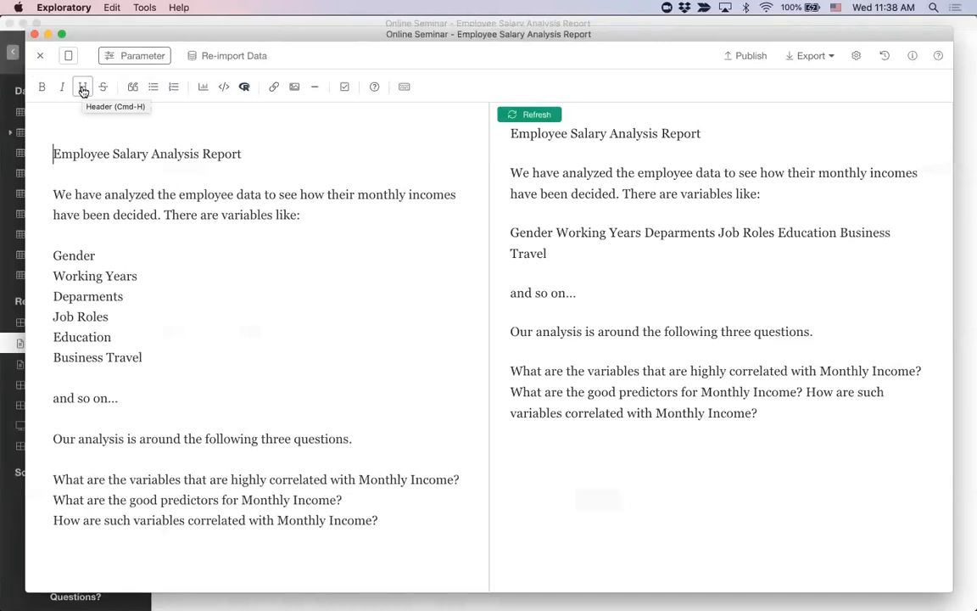
left_click(83, 90)
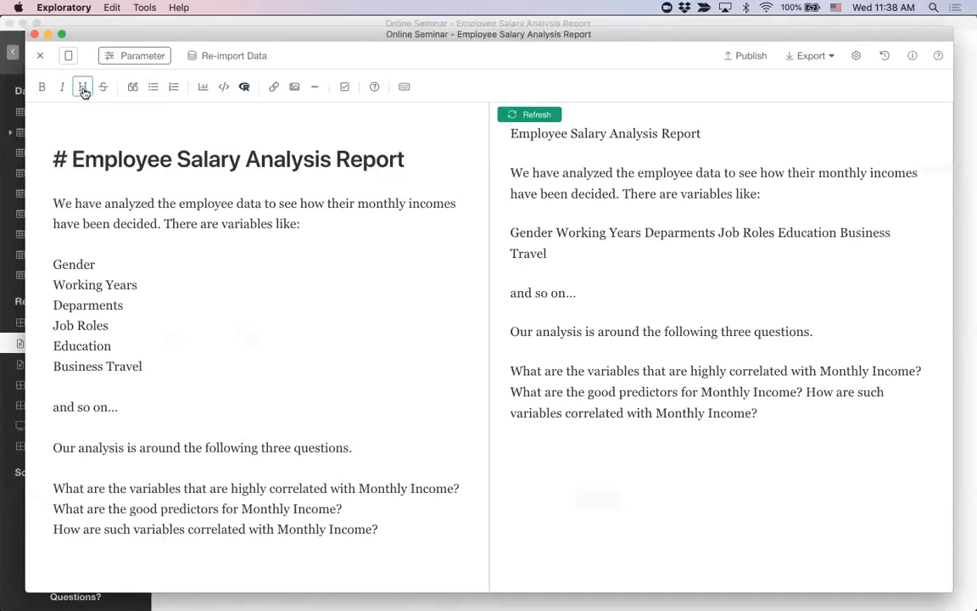
Step: Try the other heading levels on the report title and return it to a top-level heading
left_click(83, 90)
left_click(83, 90)
left_click(84, 90)
left_click(84, 90)
left_click(83, 90)
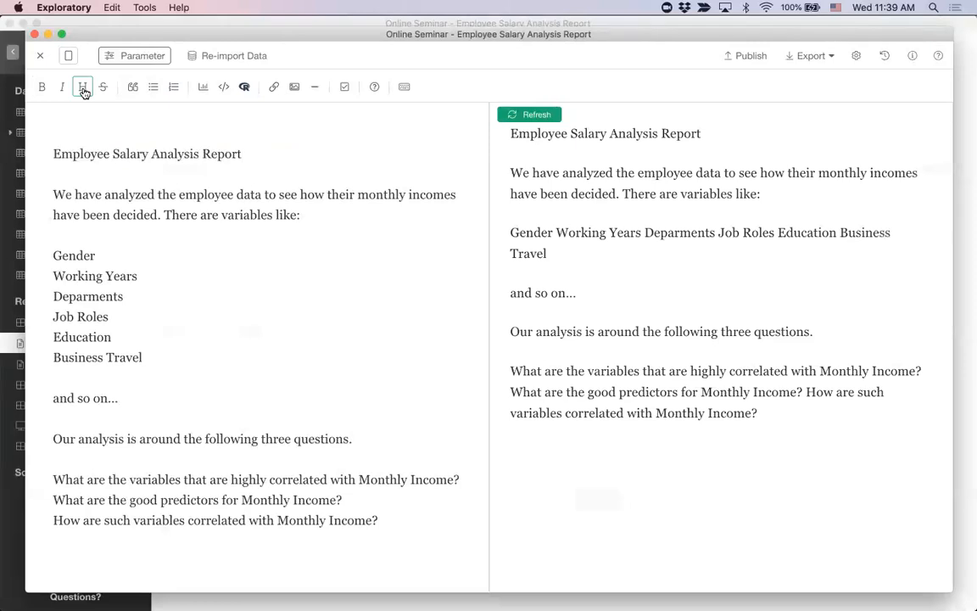
left_click(83, 90)
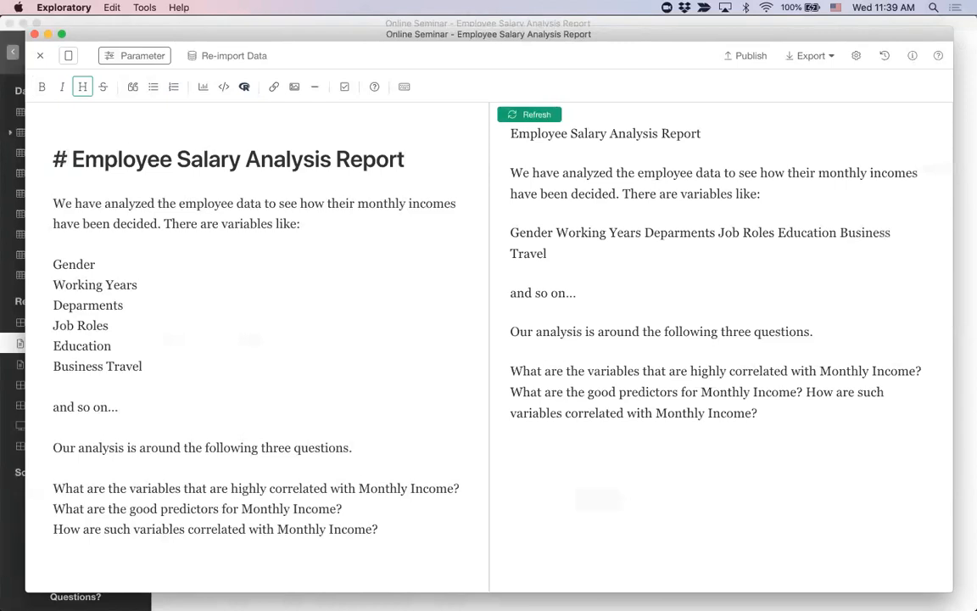
type("#")
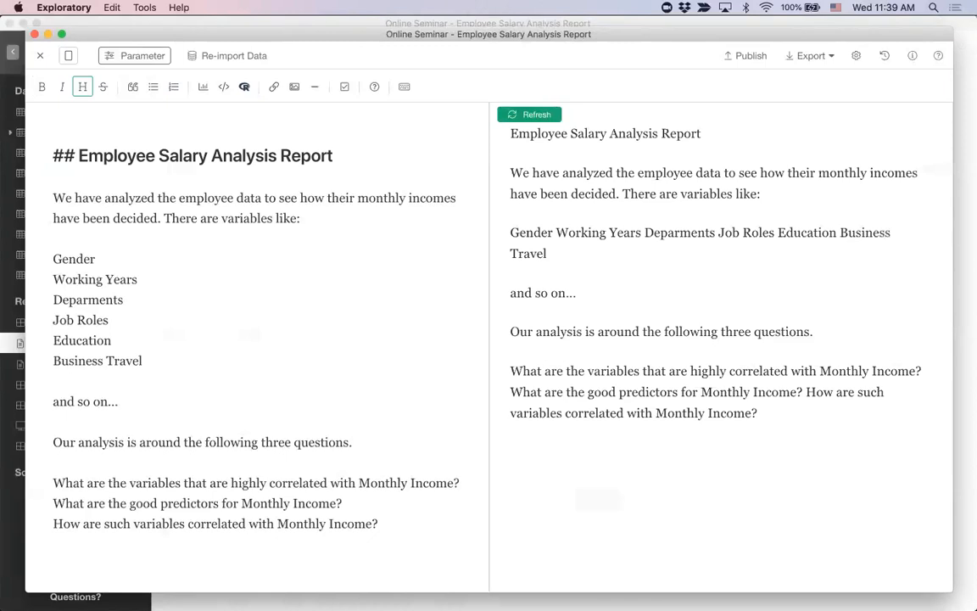
key("BackSpace")
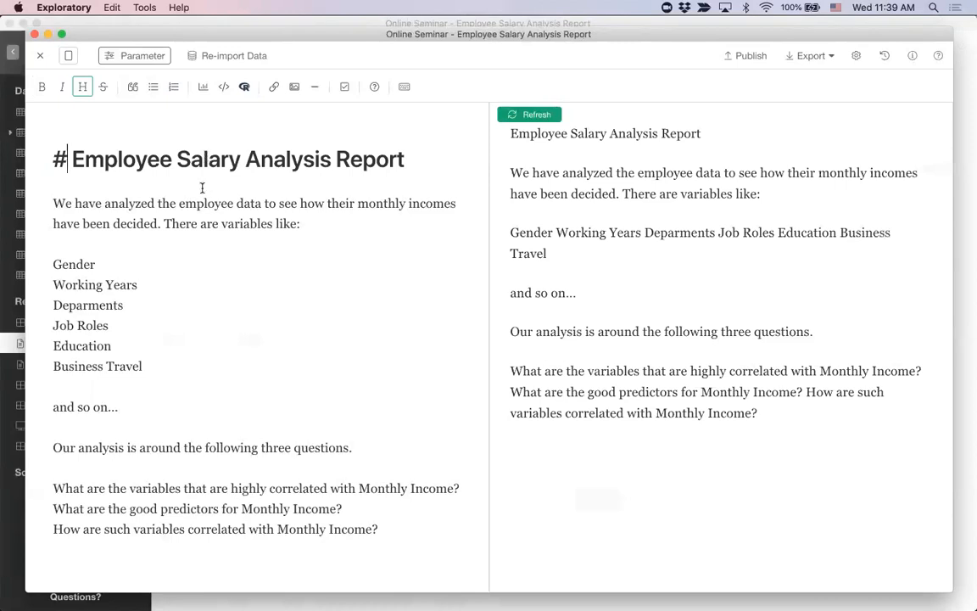
Step: Try bold formatting on the word "analyzed" in the opening paragraph and remove it again
double_click(129, 203)
left_click(41, 88)
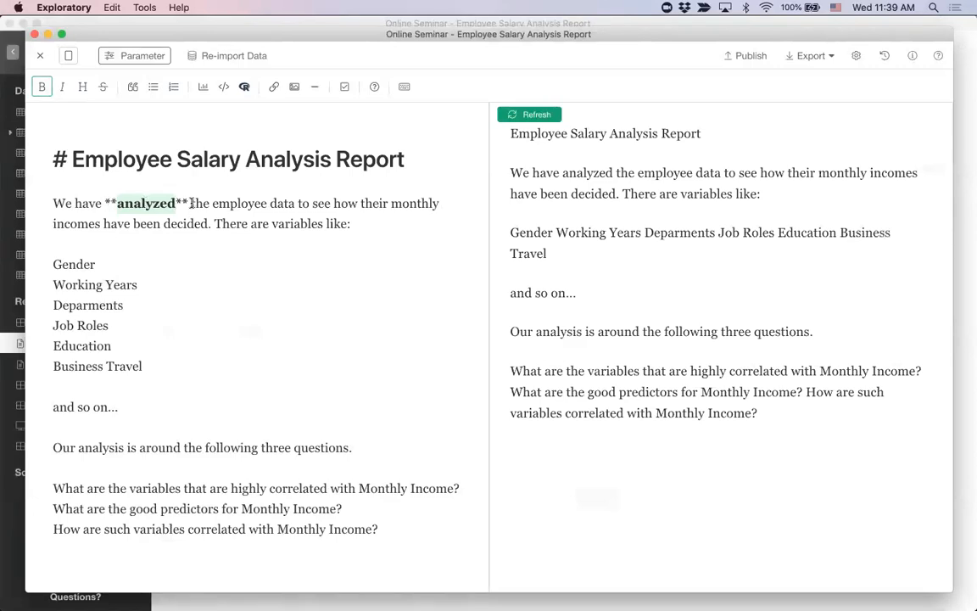
key("super+b")
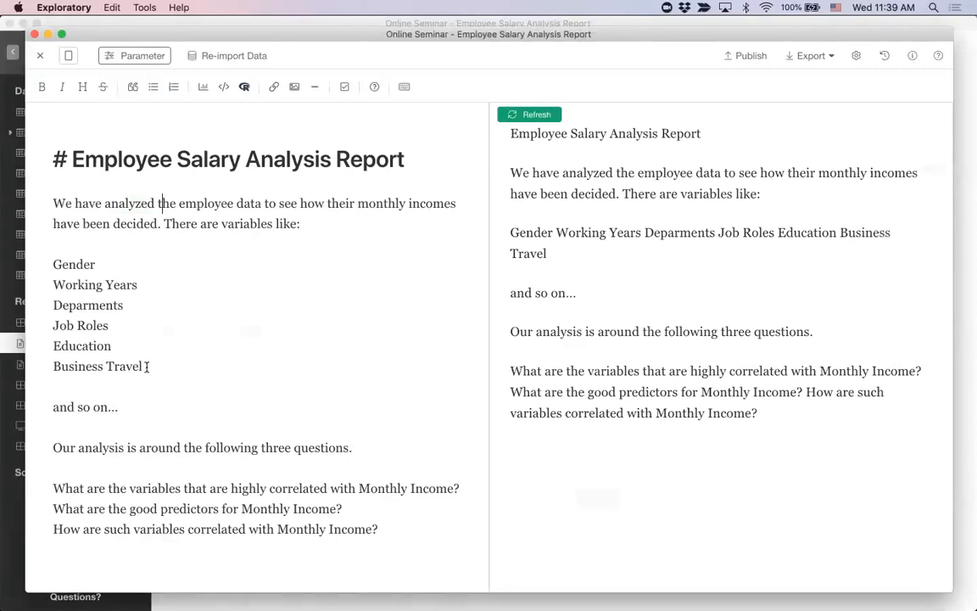
Step: Turn the six variable names from Gender to Business Travel into a bulleted list
left_click_drag(147, 367, 53, 266)
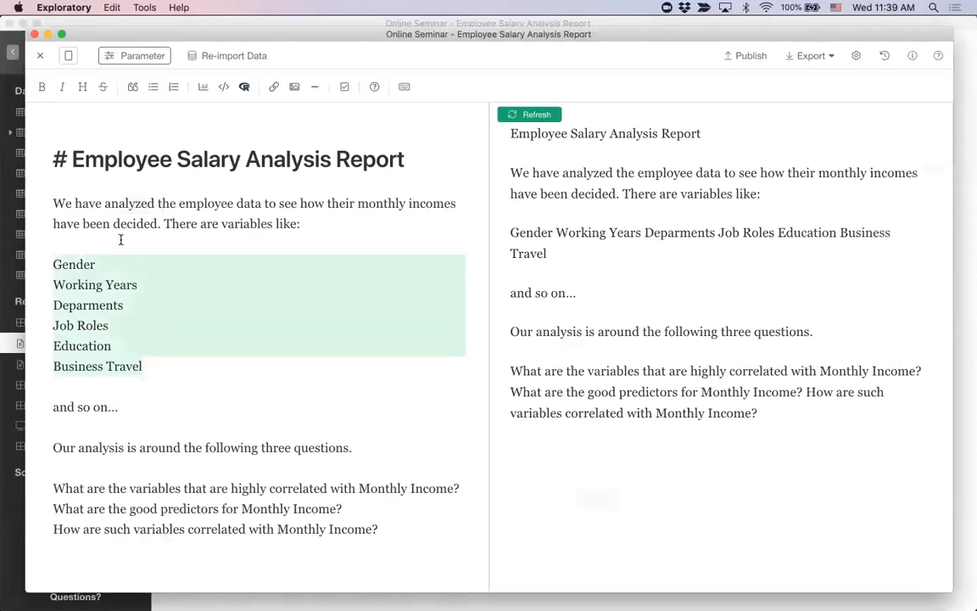
left_click(154, 87)
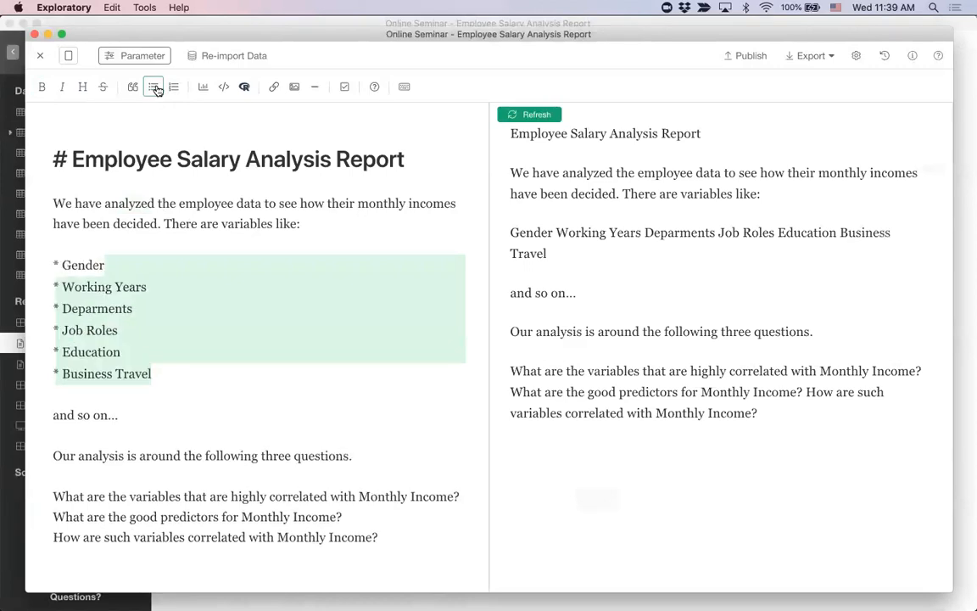
Step: Turn the three Monthly Income questions at the end of the note into a numbered list
scroll(184, 316, "down", 3)
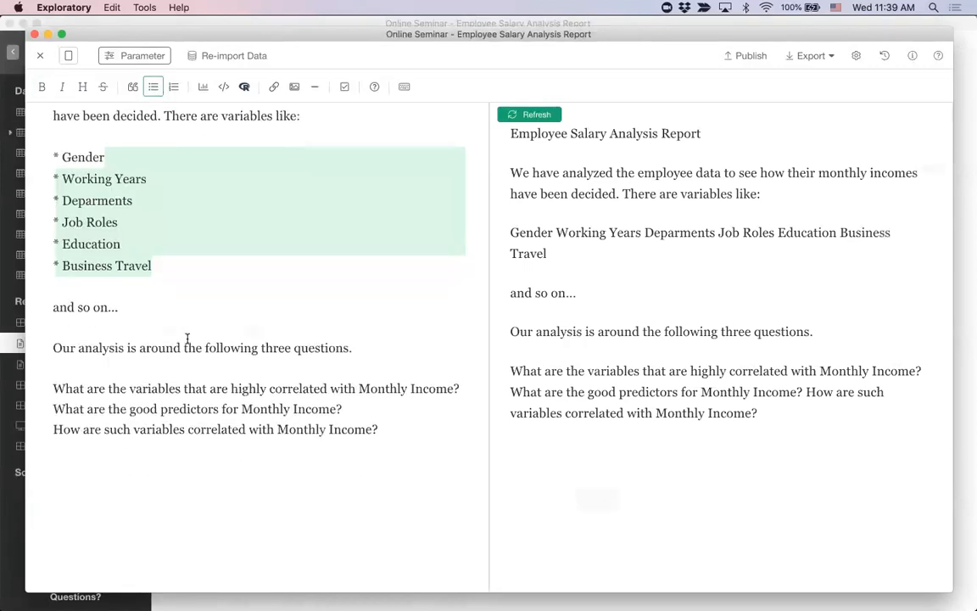
left_click_drag(399, 432, 51, 389)
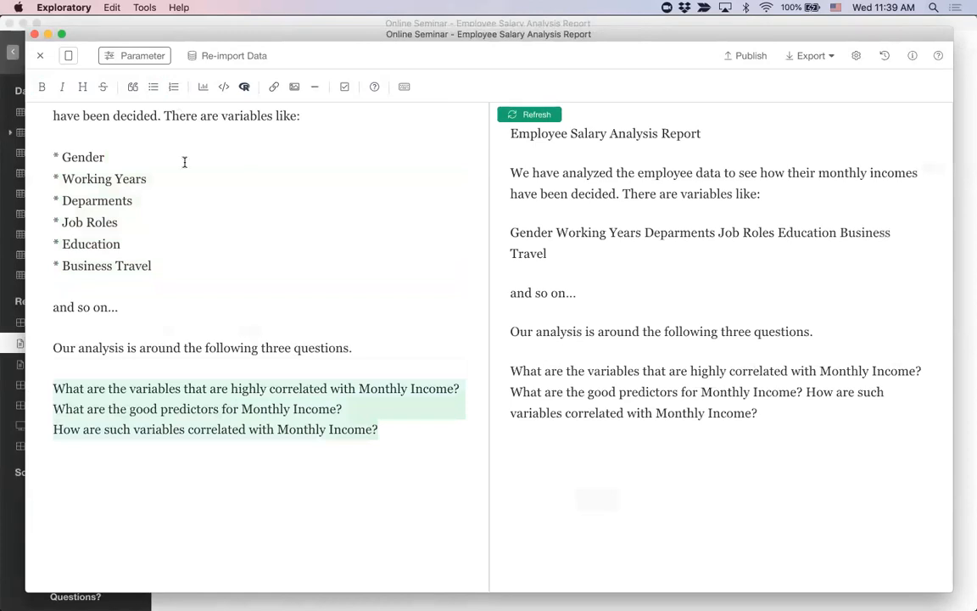
left_click(174, 87)
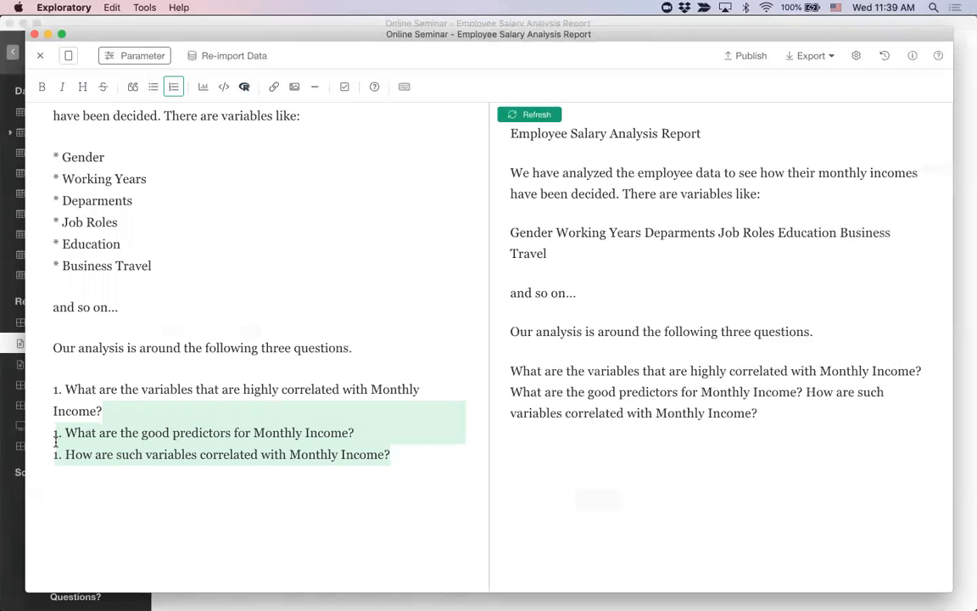
left_click(230, 452)
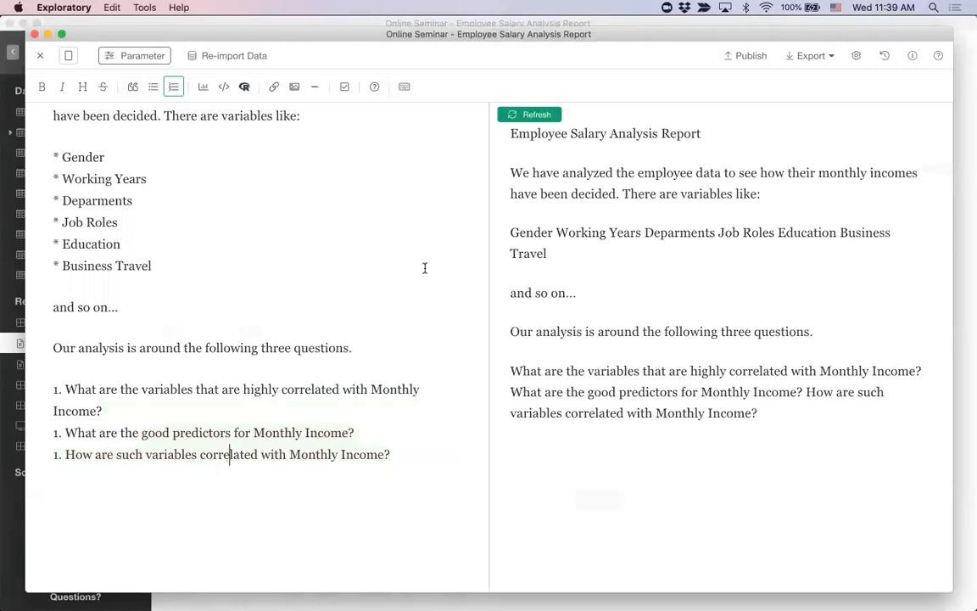
Step: Refresh the preview and examine how the heading, bulleted list and numbered list are rendered
left_click(543, 117)
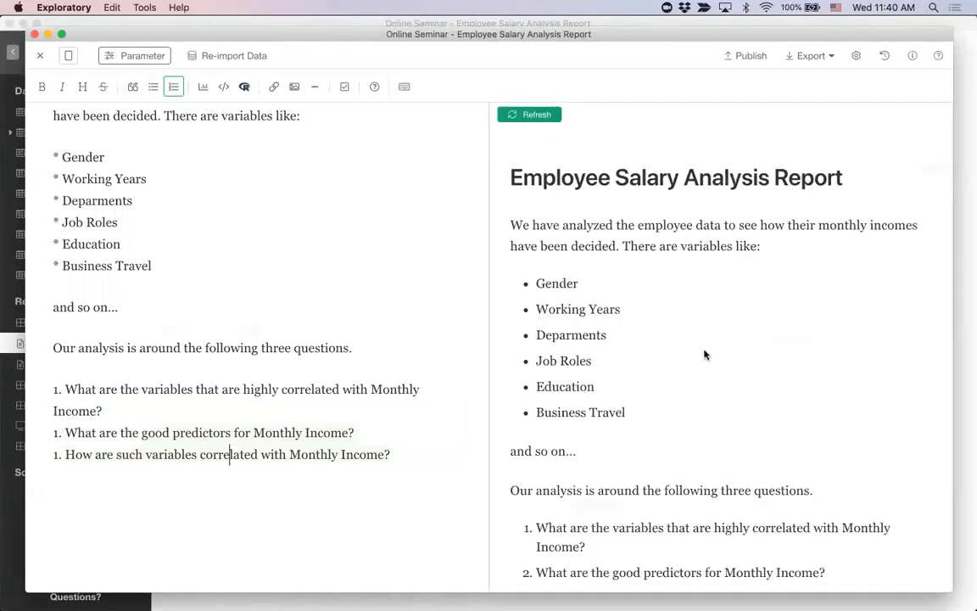
scroll(704, 354, "down", 2)
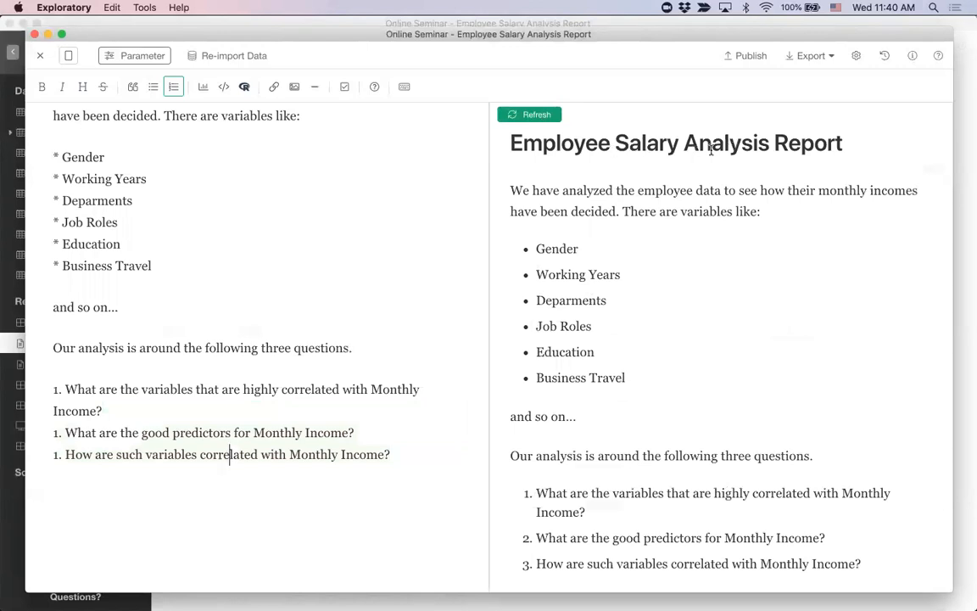
scroll(389, 322, "up", 3)
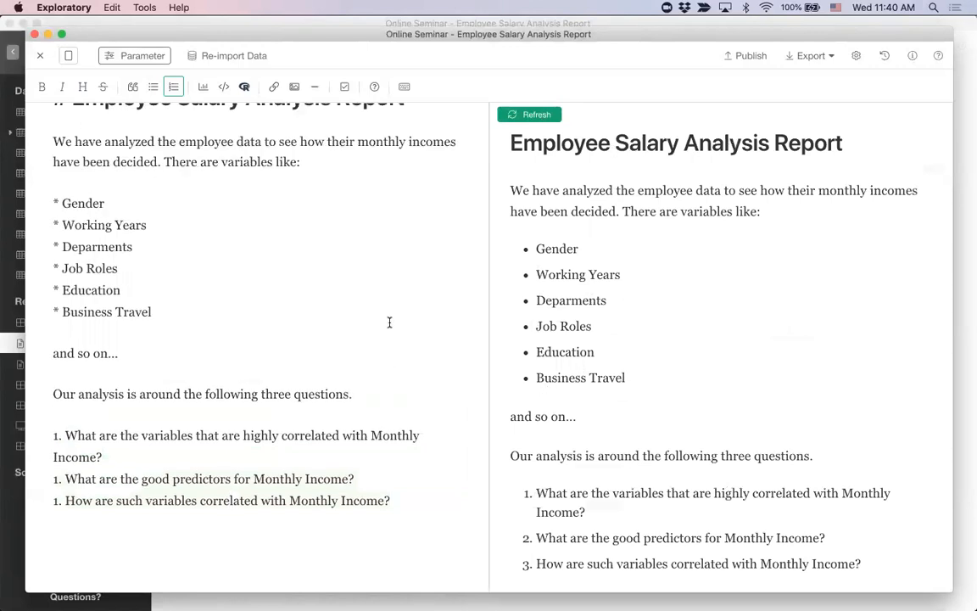
Step: Copy the three numbered questions and paste them below the list at the end of the note
scroll(389, 322, "down", 5)
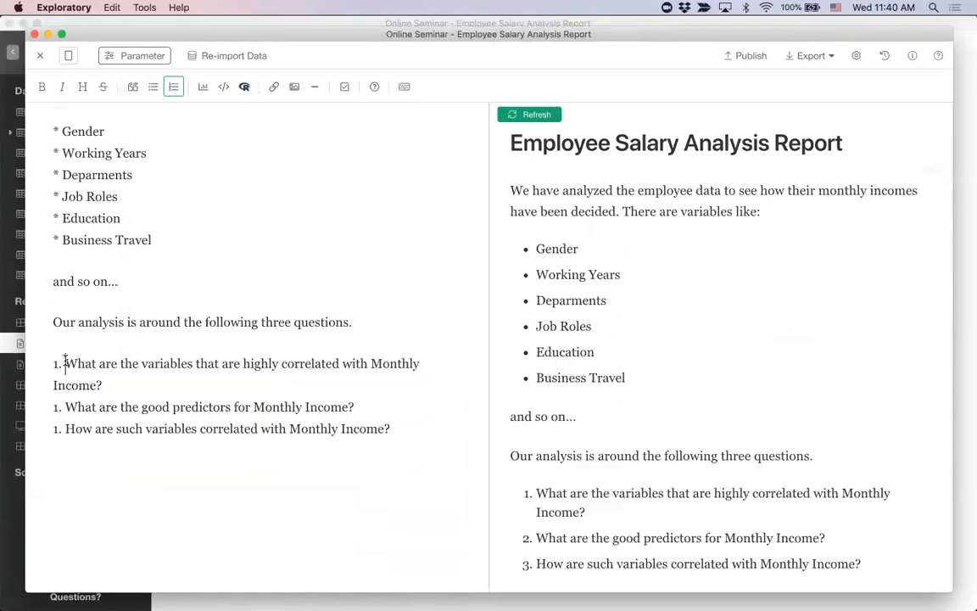
key("shift+super+Right")
key("shift+Down")
key("shift+Down")
key("shift+Down")
key("super+c")
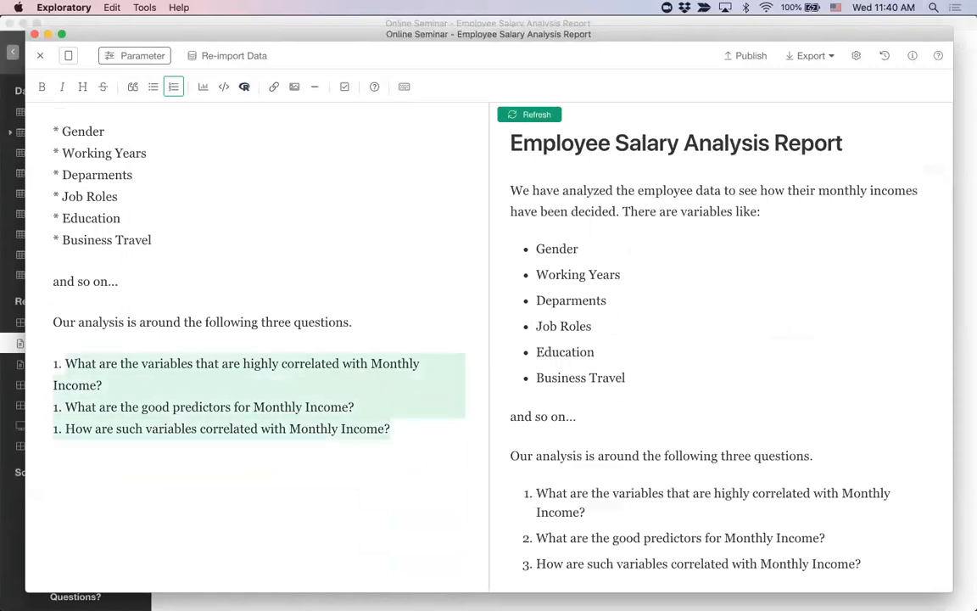
left_click(68, 481)
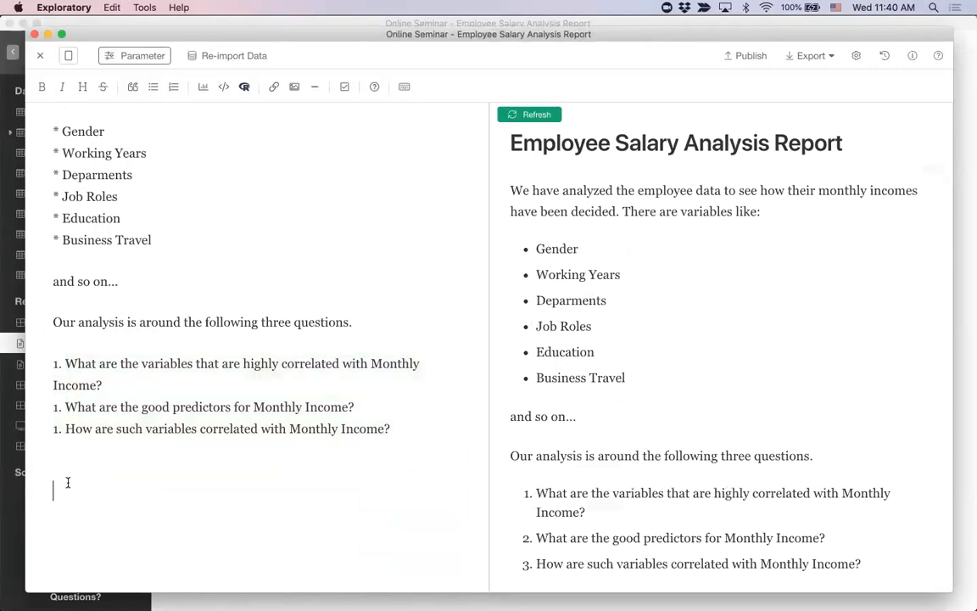
key("super+v")
scroll(146, 398, "down", 1)
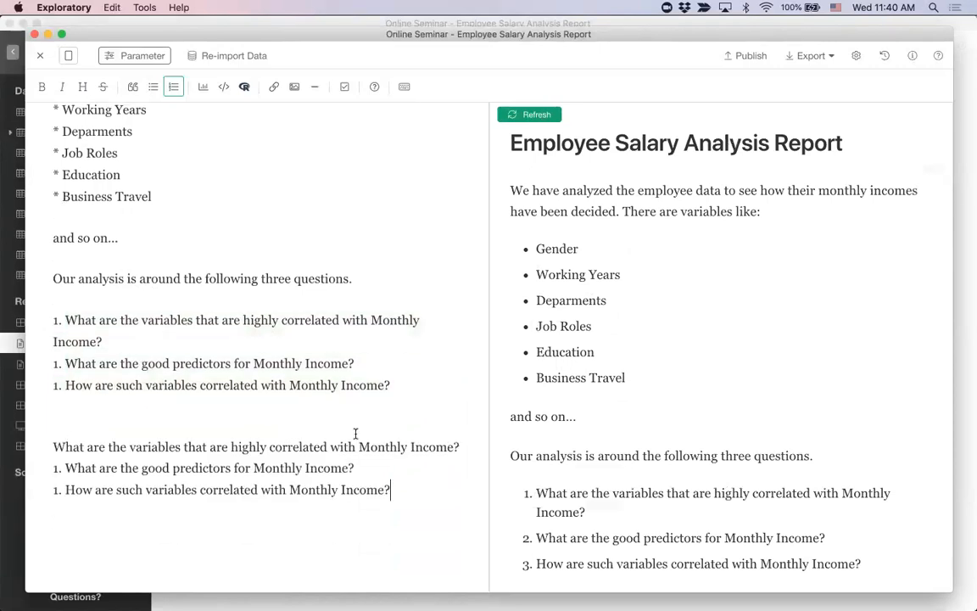
Step: Remove the list numbers from the pasted questions and separate the questions with blank lines
key("Down")
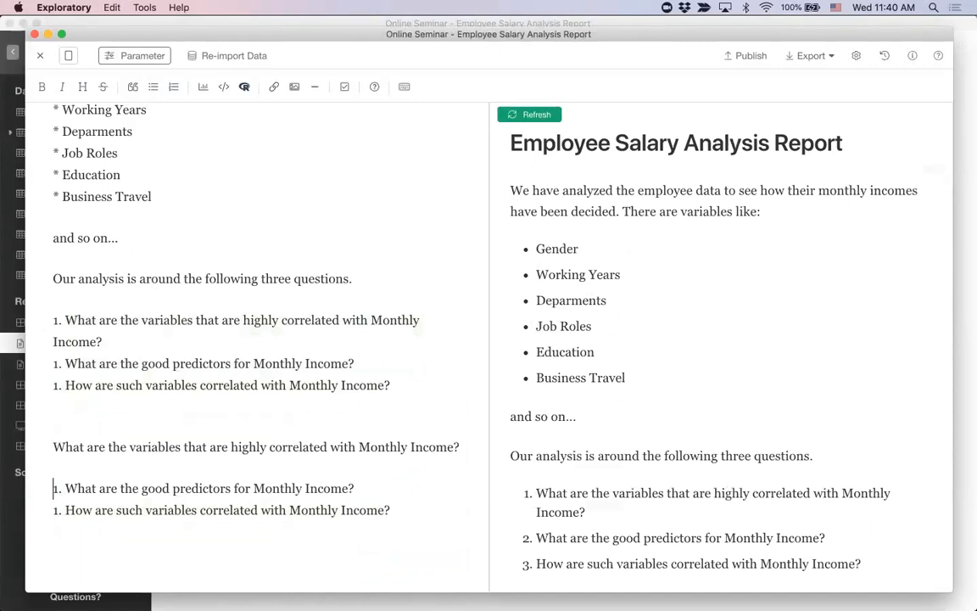
key("Delete")
key("shift+Right")
key("Delete")
key("Return")
key("Return")
key("Up")
key("Up")
key("Up")
key("Return")
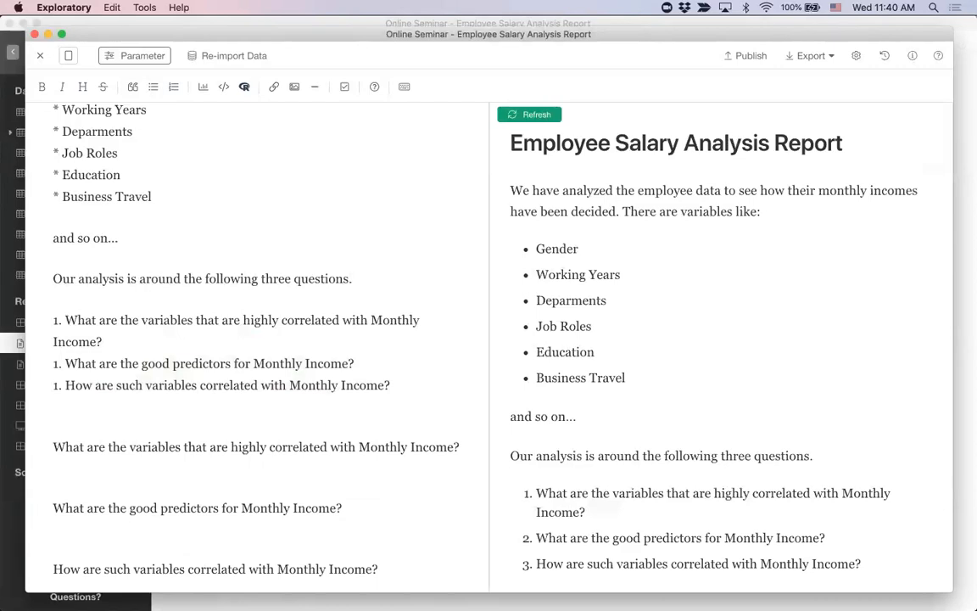
Step: Format each of the three pasted Monthly Income questions as a top-level heading
left_click(82, 87)
key("Down")
key("Down")
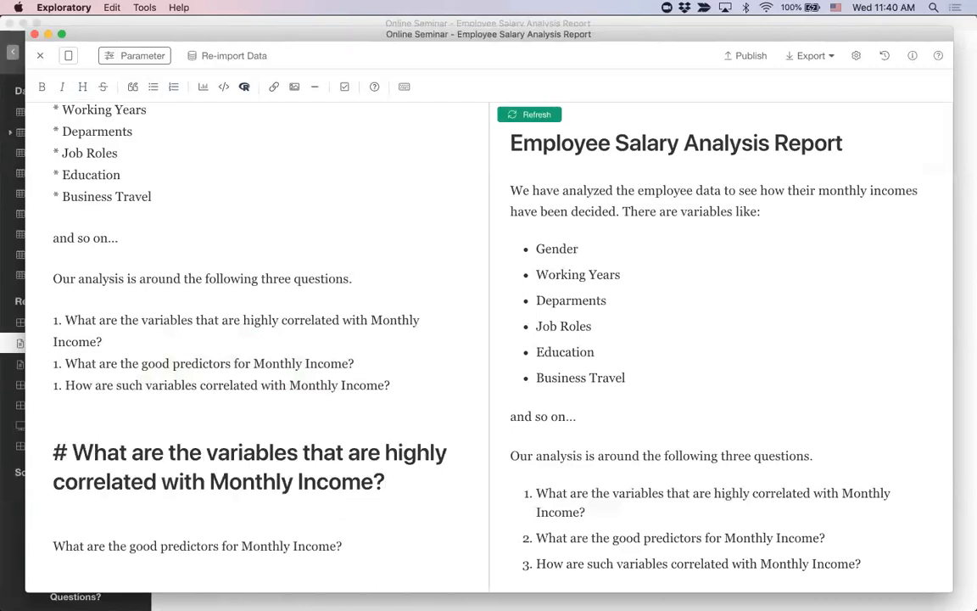
left_click(83, 86)
scroll(460, 408, "down", 4)
left_click(277, 490)
key("super+h")
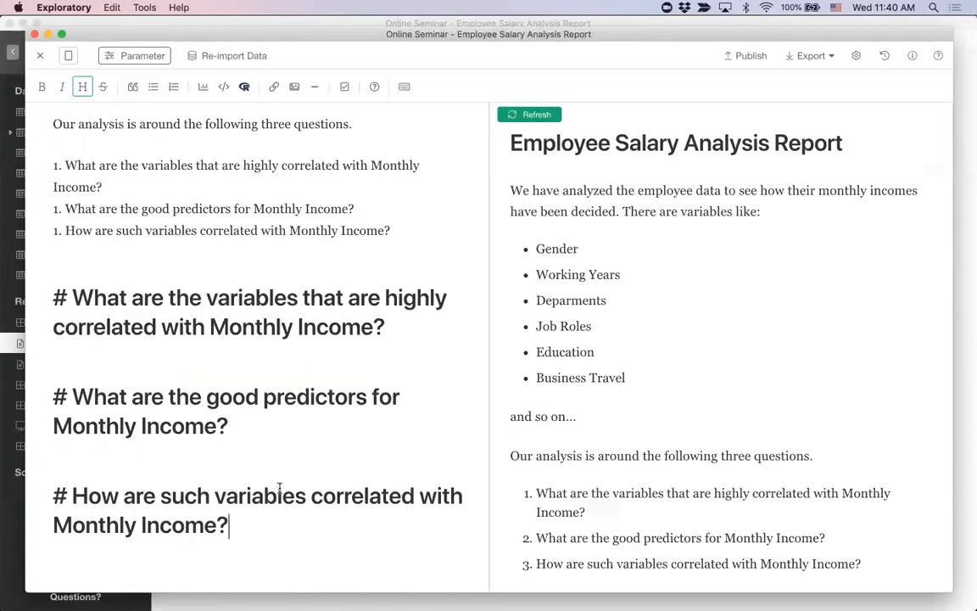
Step: Look up the editor's keyboard shortcuts for text and block formatting, and return to the note
left_click(405, 88)
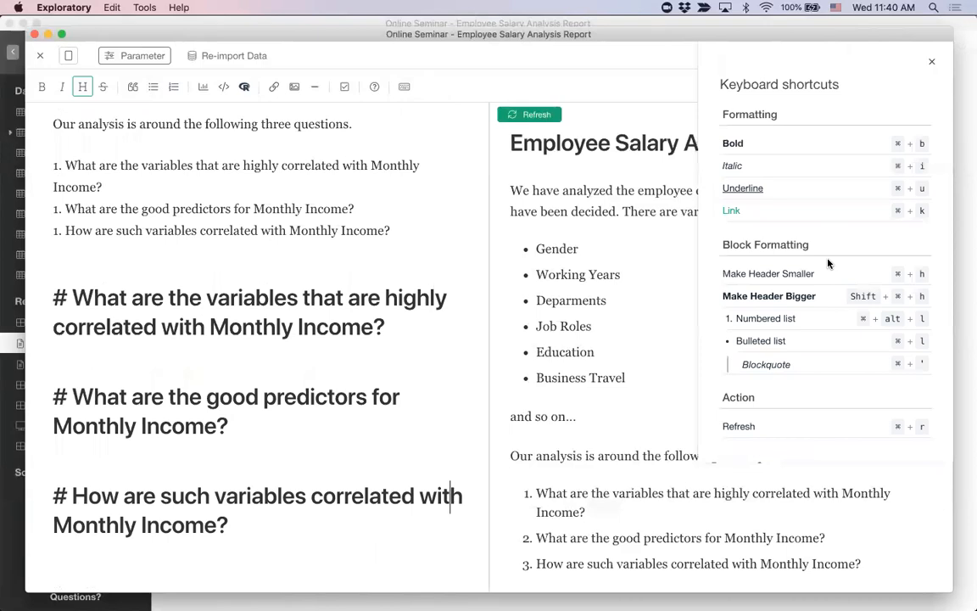
left_click(930, 63)
left_click(317, 400)
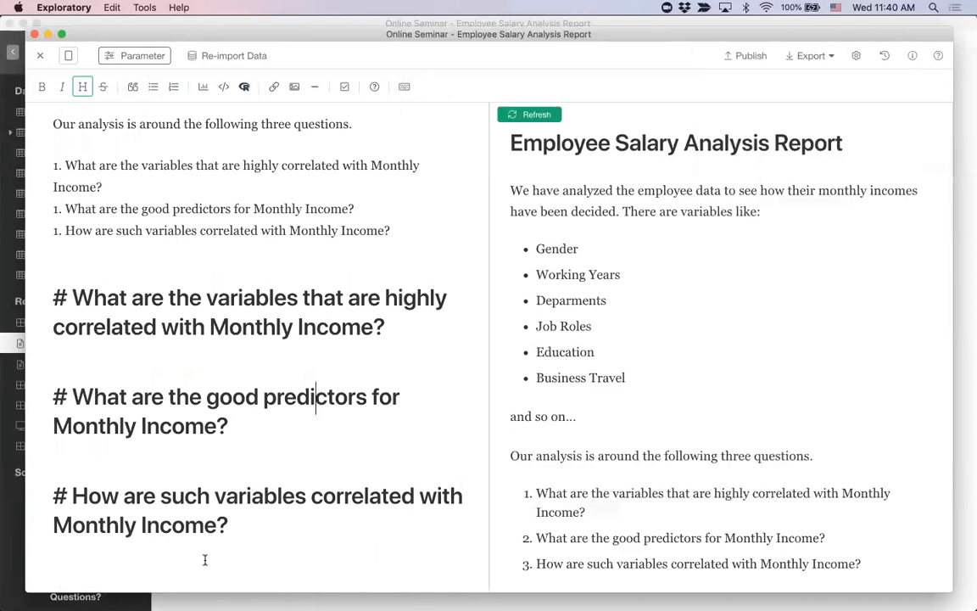
Step: Insert the Correlations analytics from Correlation Between Numerice Variables in HR_Employee_Attrition beneath the heading about variables highly correlated with Monthly Income
left_click(399, 343)
key("Return")
key("Return")
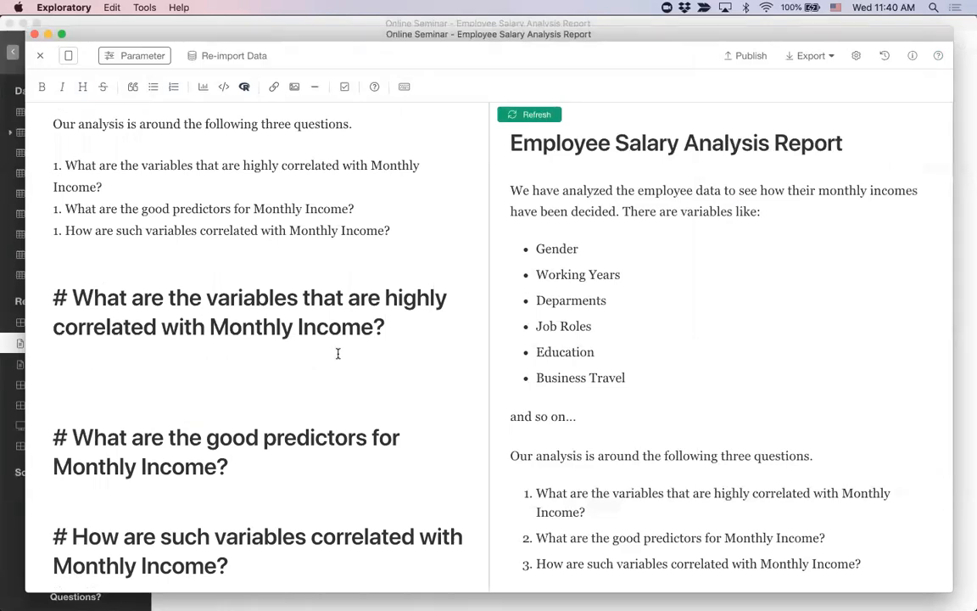
left_click(203, 89)
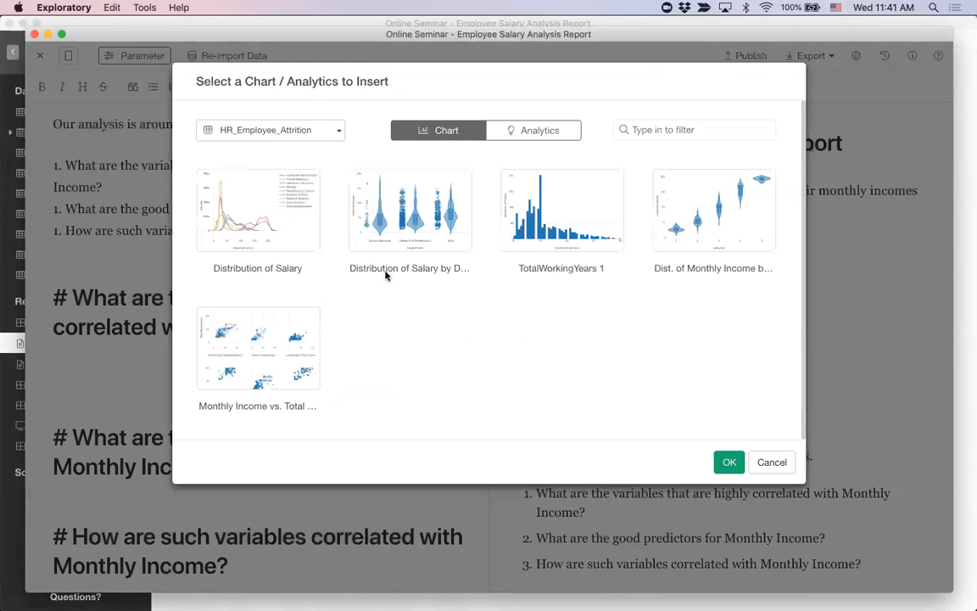
left_click(336, 135)
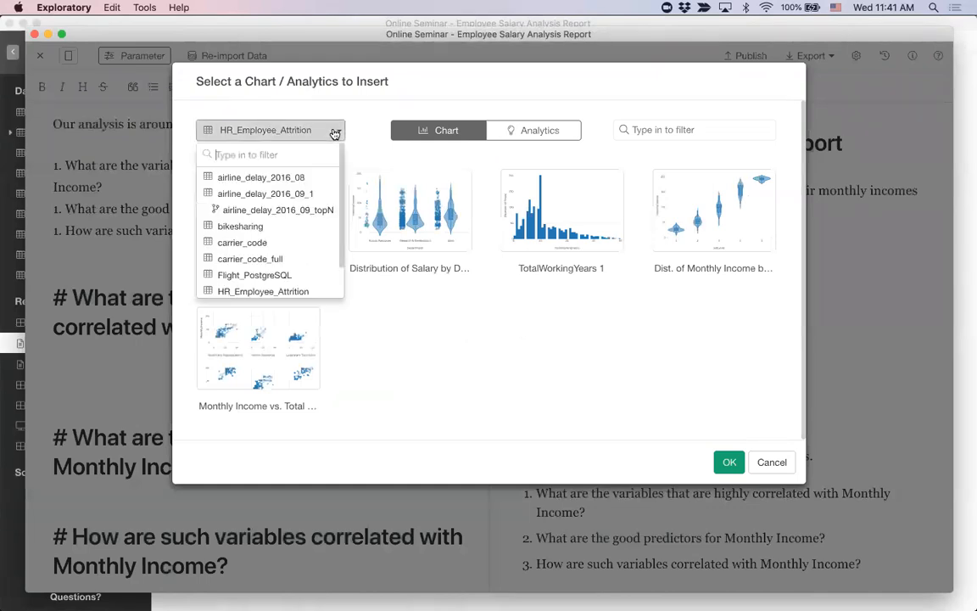
left_click(335, 134)
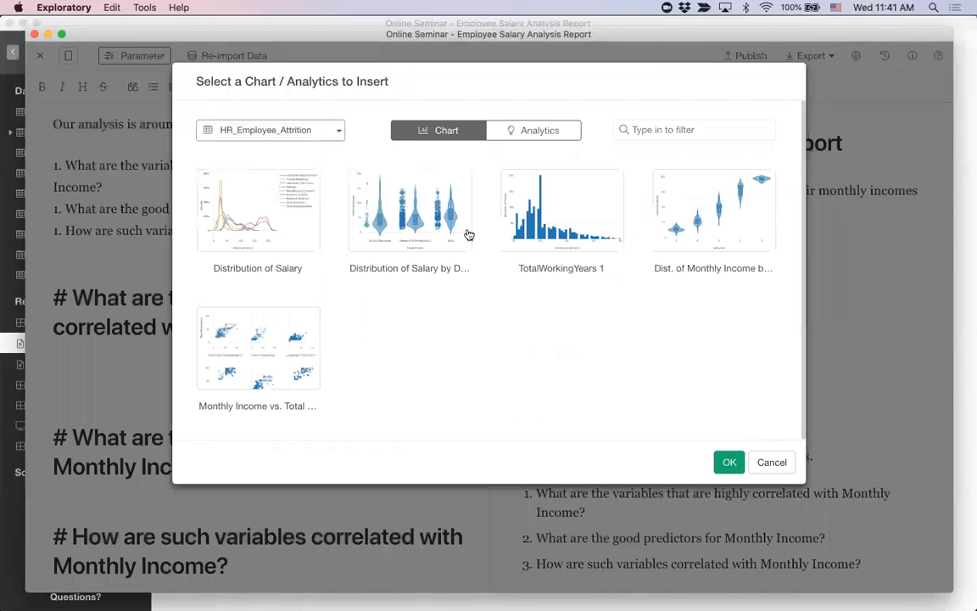
left_click(549, 132)
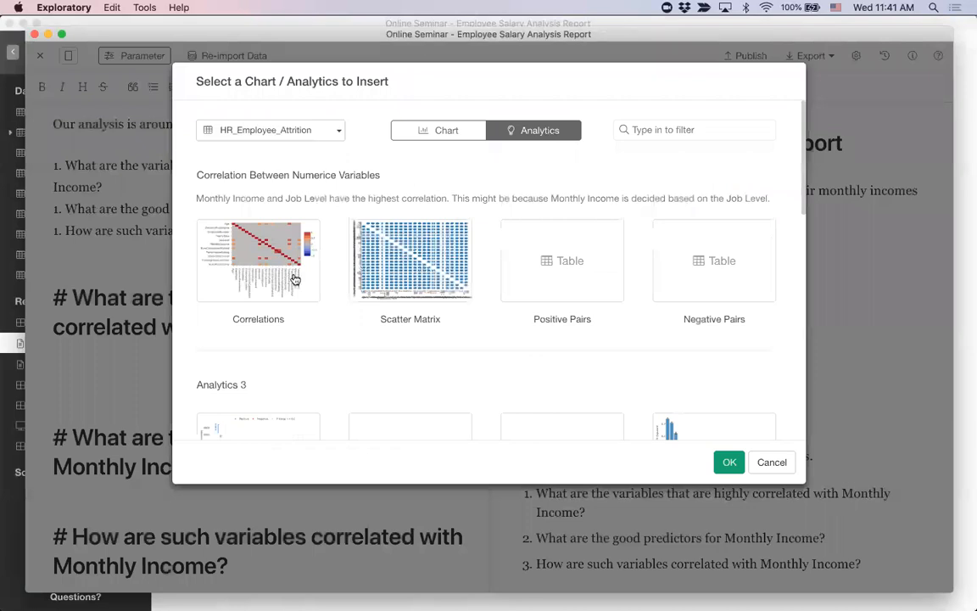
left_click(257, 257)
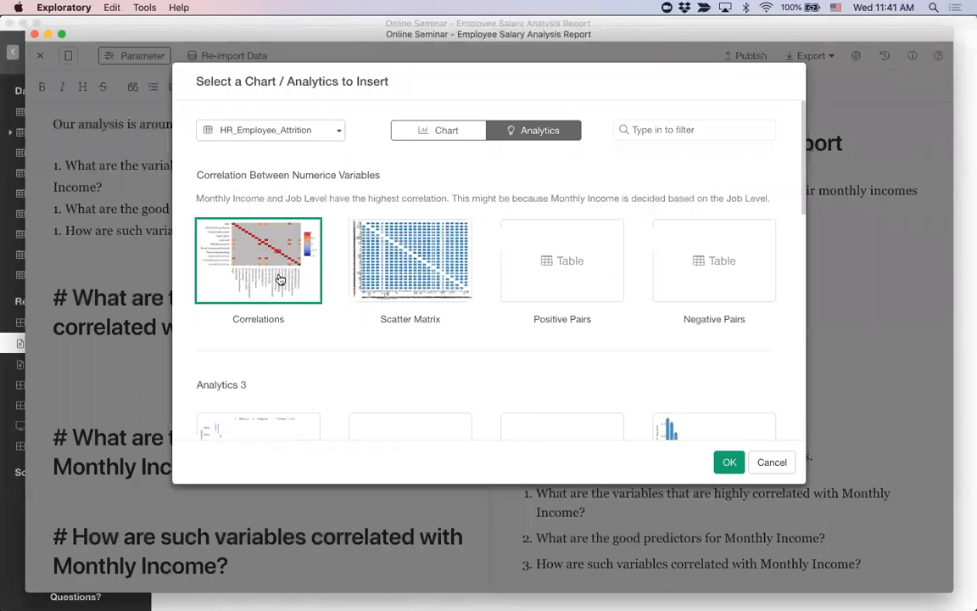
scroll(280, 279, "down", 10)
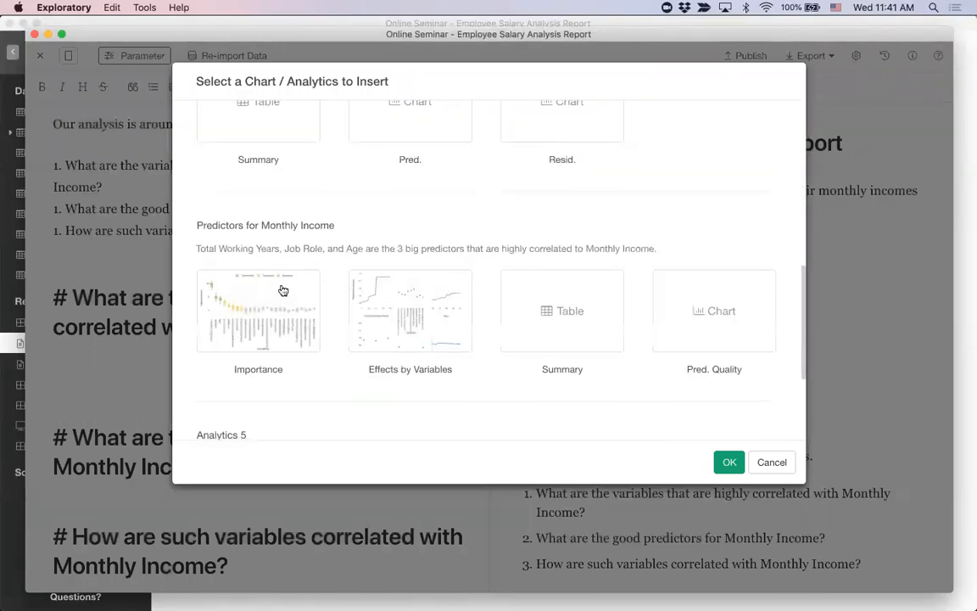
scroll(282, 288, "up", 10)
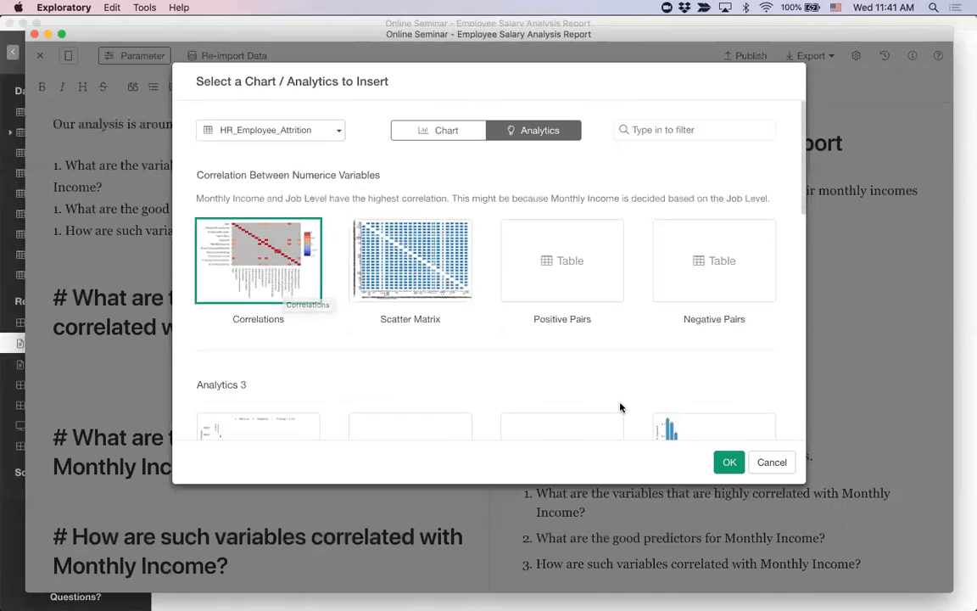
left_click(743, 461)
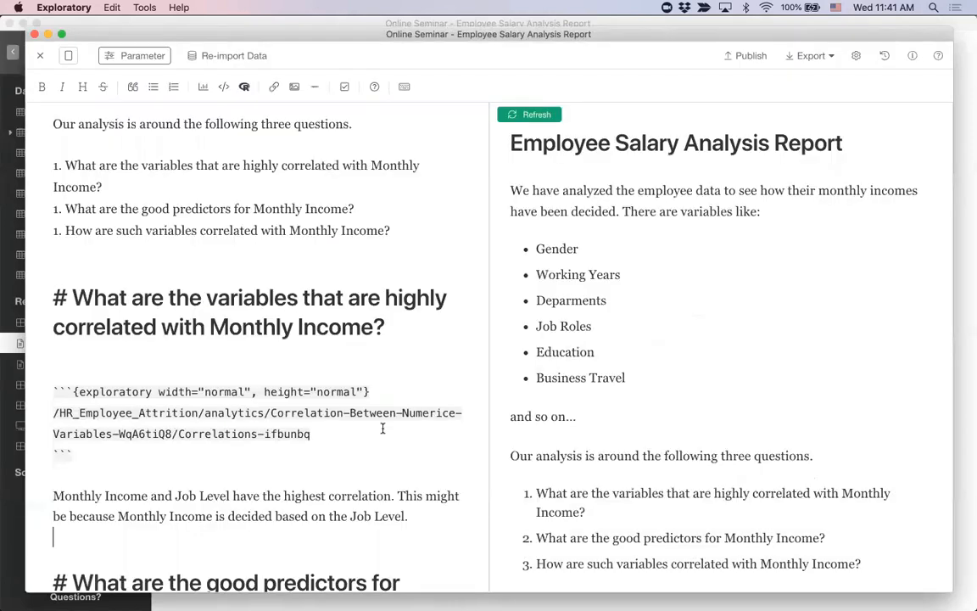
Step: Insert the HR_Employee_Attrition chart of Monthly Income distribution by Job Level below the correlation comment, separated by a blank line
scroll(383, 429, "down", 5)
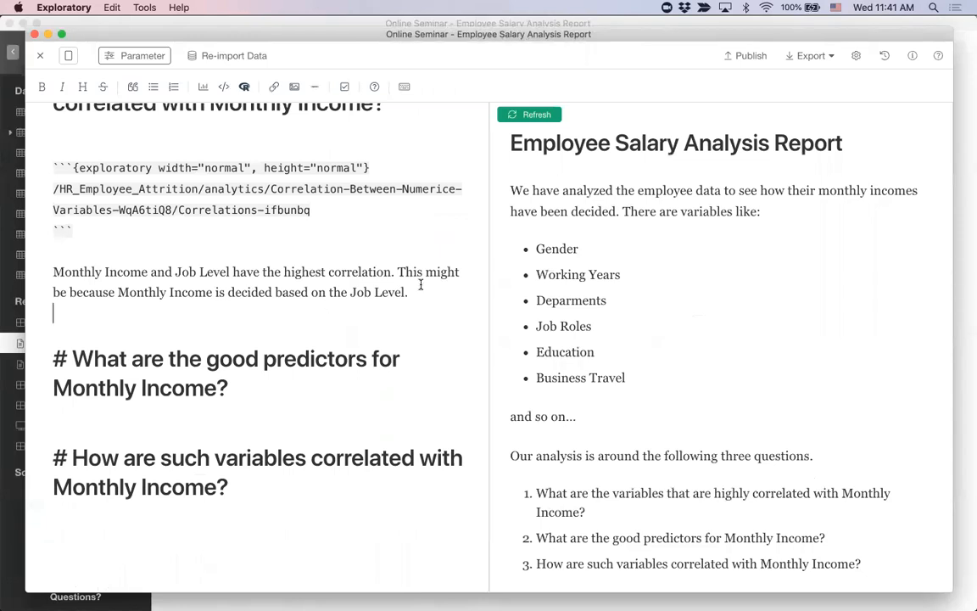
left_click_drag(411, 292, 52, 274)
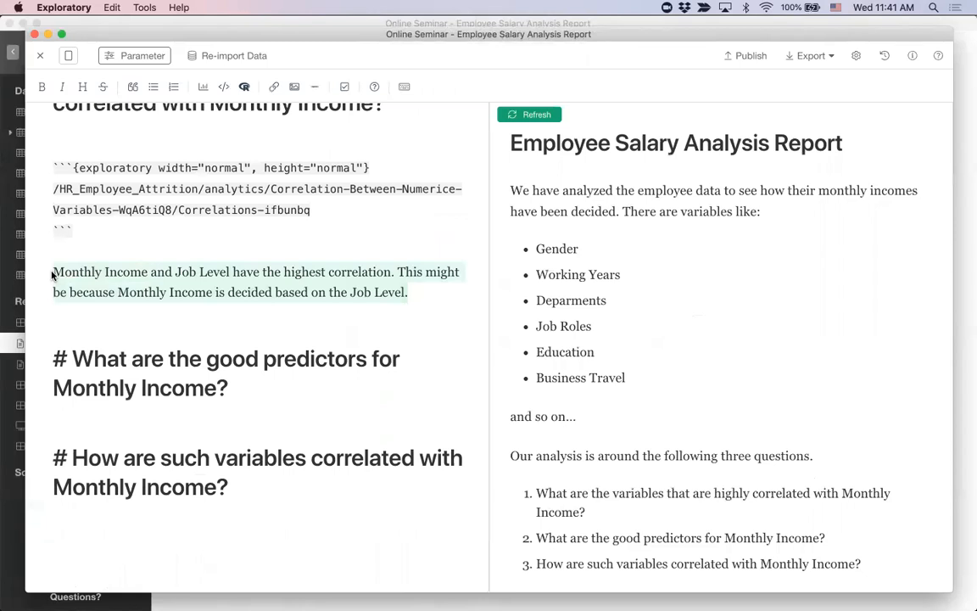
left_click(442, 291)
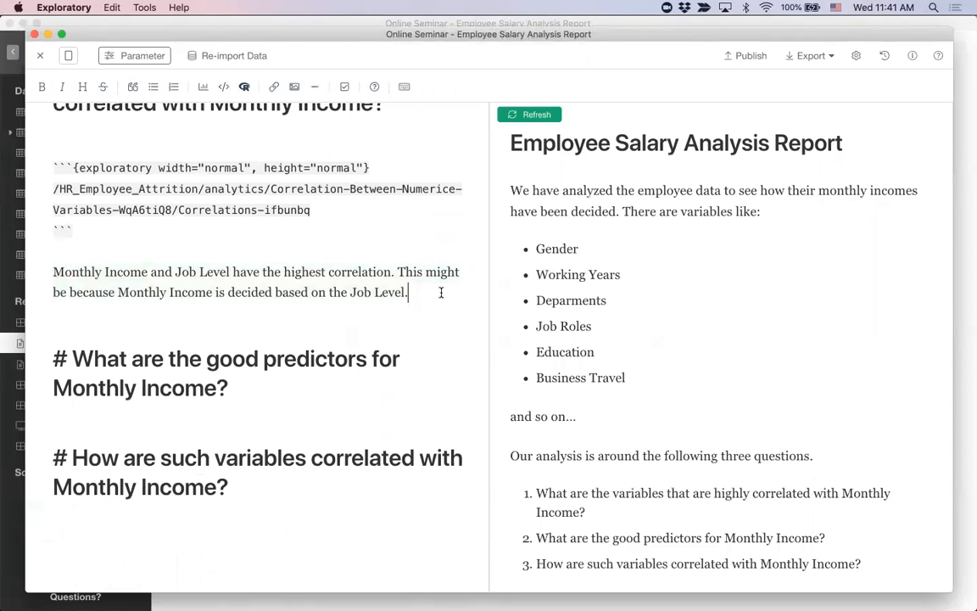
key("Return")
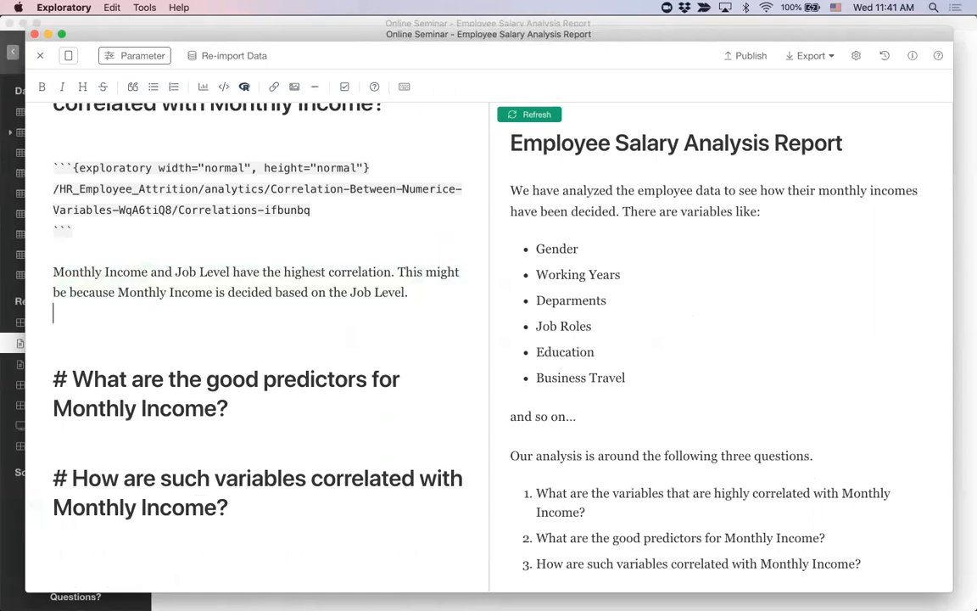
key("Return")
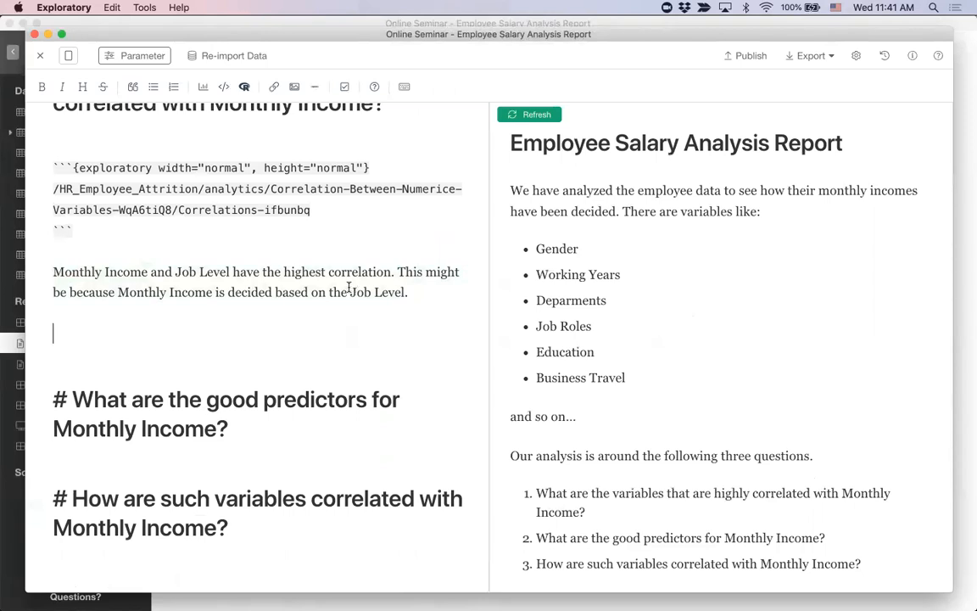
left_click(203, 86)
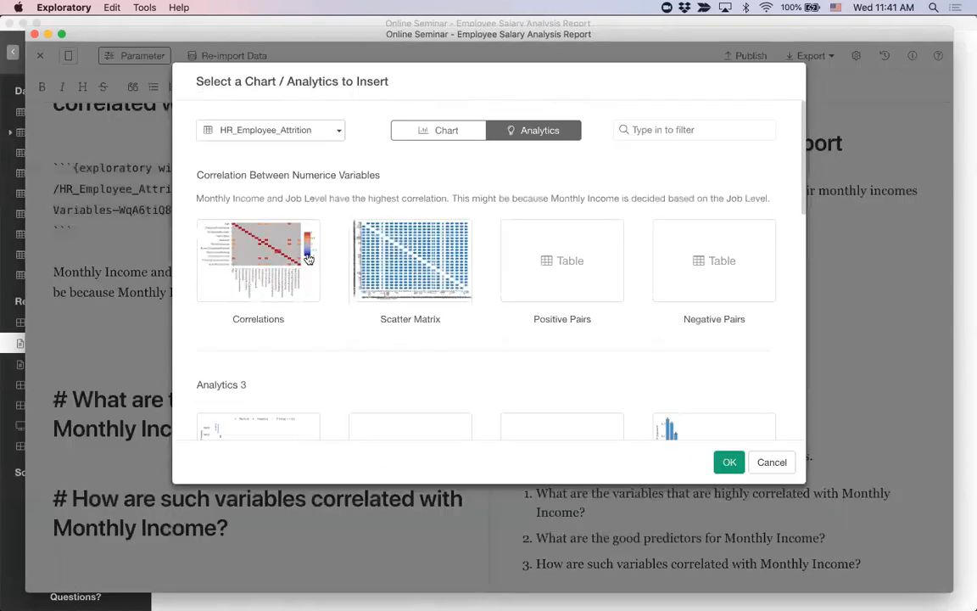
left_click(430, 131)
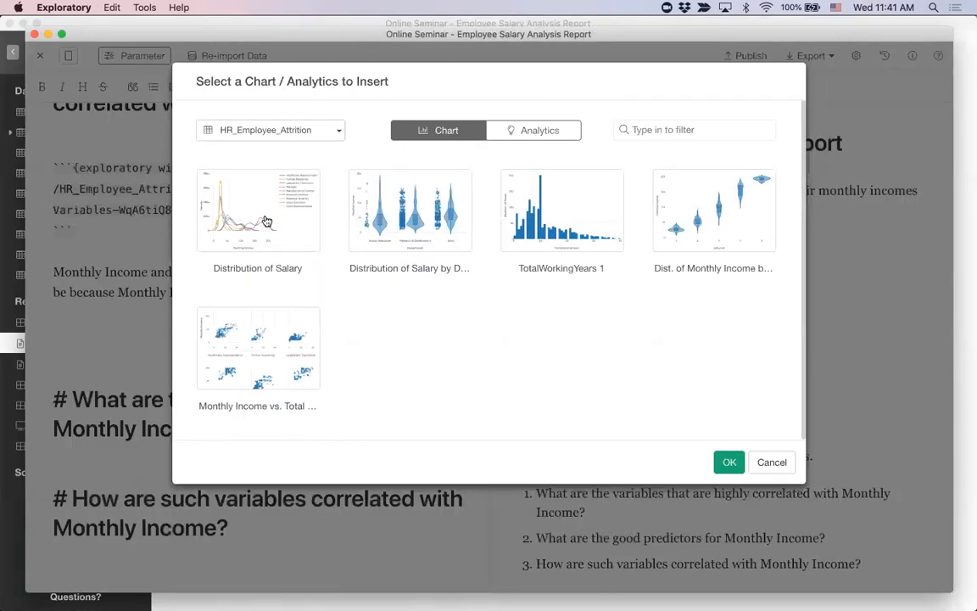
left_click(679, 213)
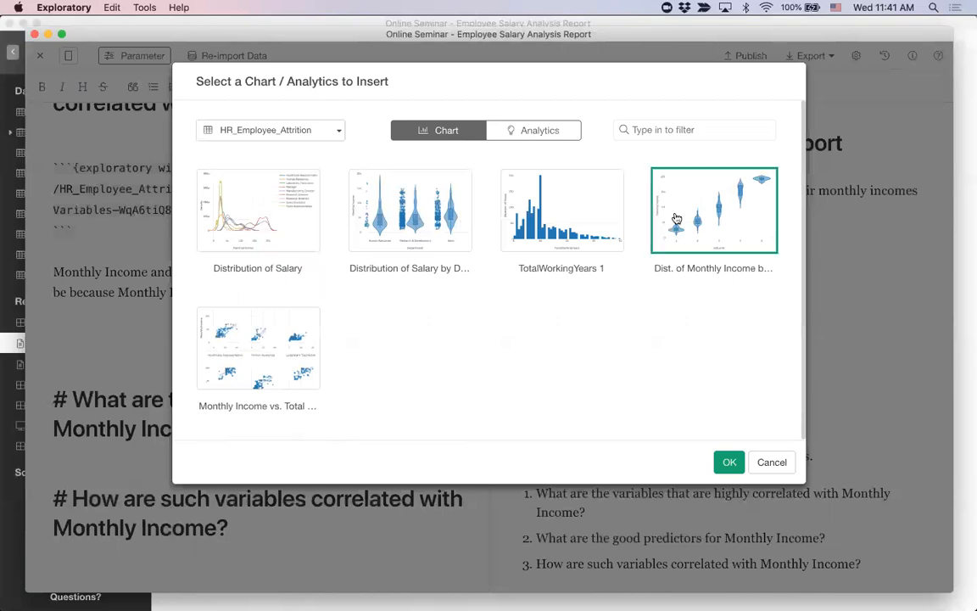
left_click(730, 462)
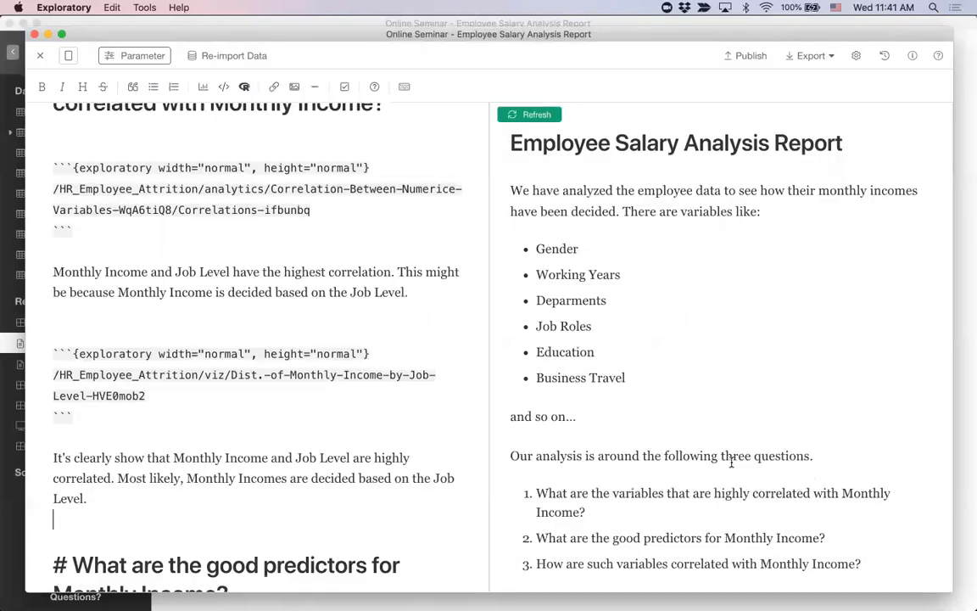
Step: Refresh the note preview and review the inserted correlation heatmap and Job Level chart
scroll(340, 398, "down", 3)
scroll(340, 398, "down", 2)
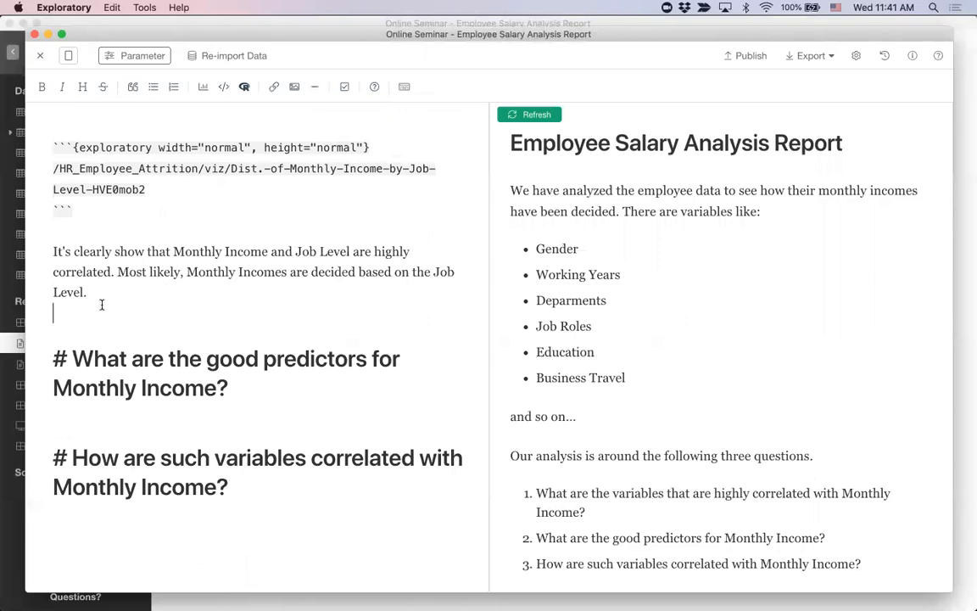
left_click(536, 116)
scroll(923, 390, "down", 10)
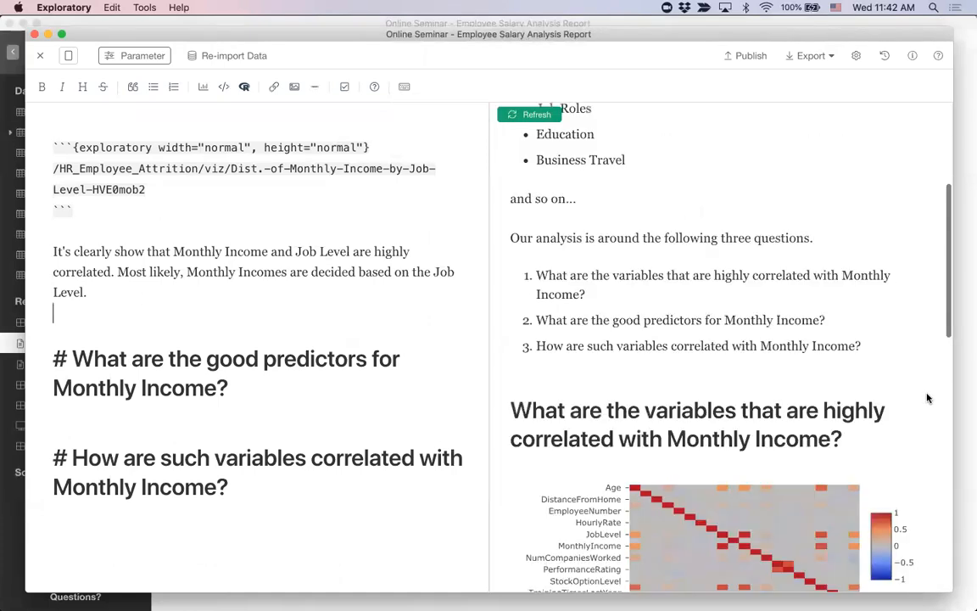
scroll(927, 398, "down", 5)
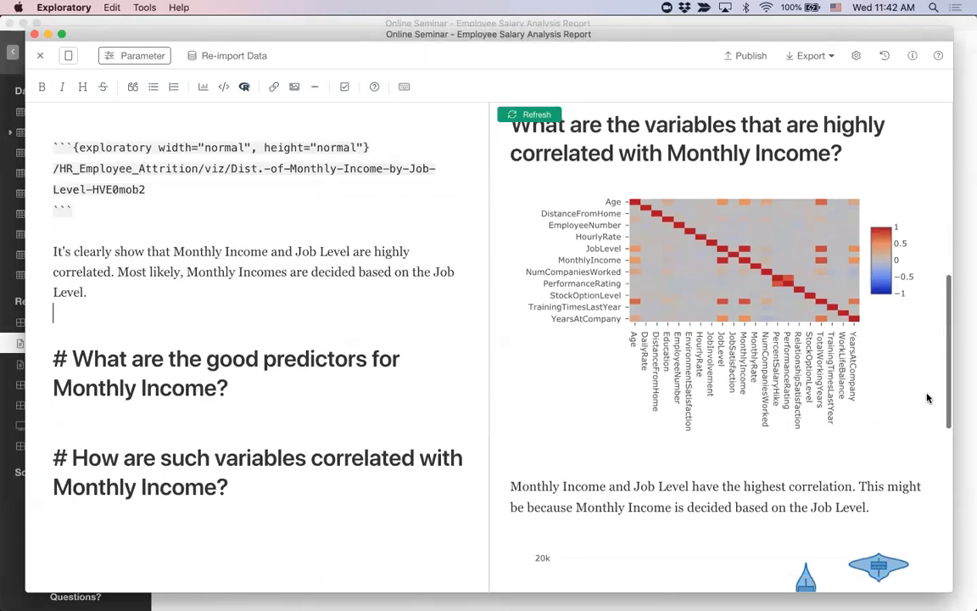
scroll(928, 397, "down", 7)
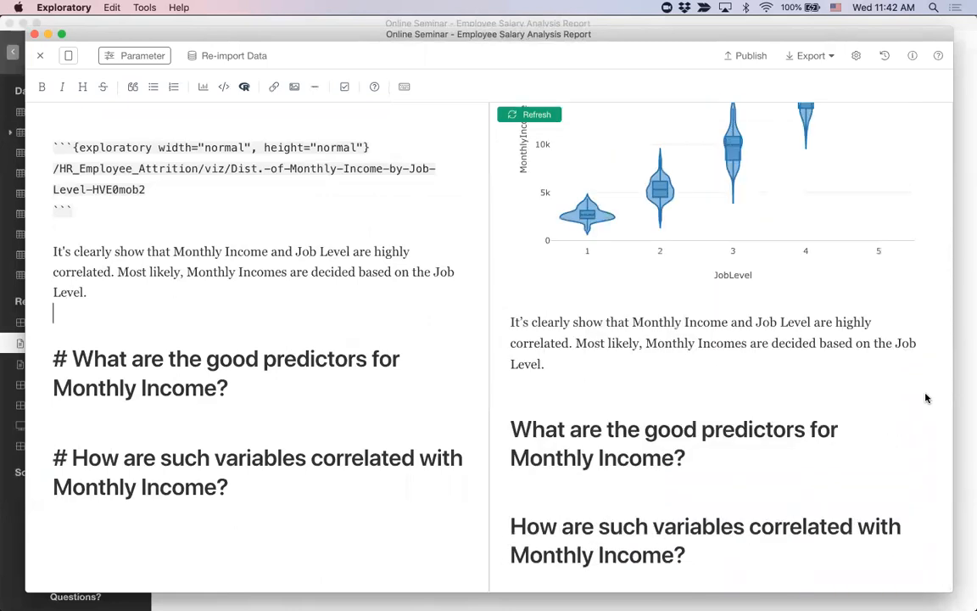
Step: Insert the Importance chart from the Predictors for Monthly Income analytics beneath the heading about good predictors
left_click(319, 387)
key("Return")
key("Return")
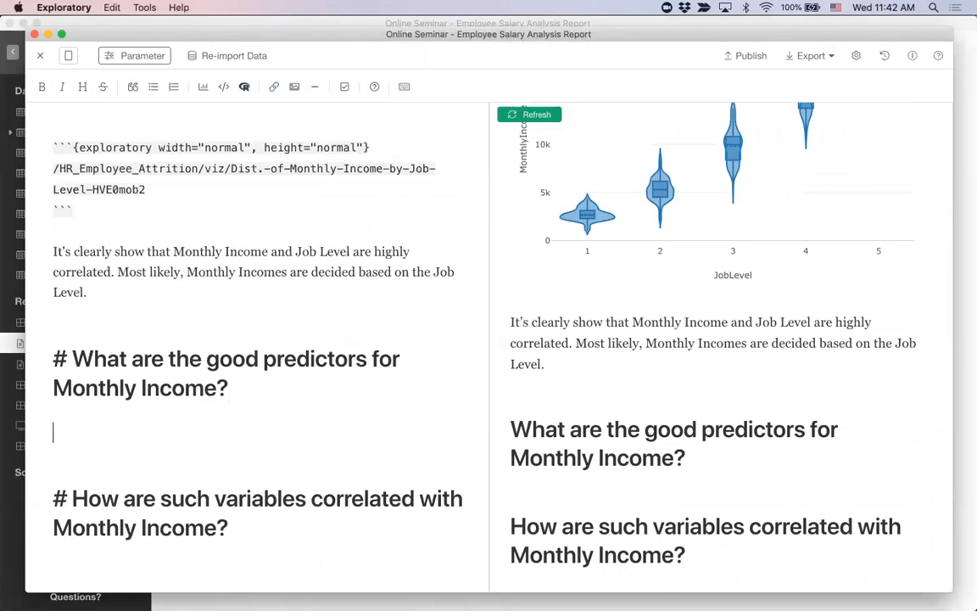
left_click(203, 86)
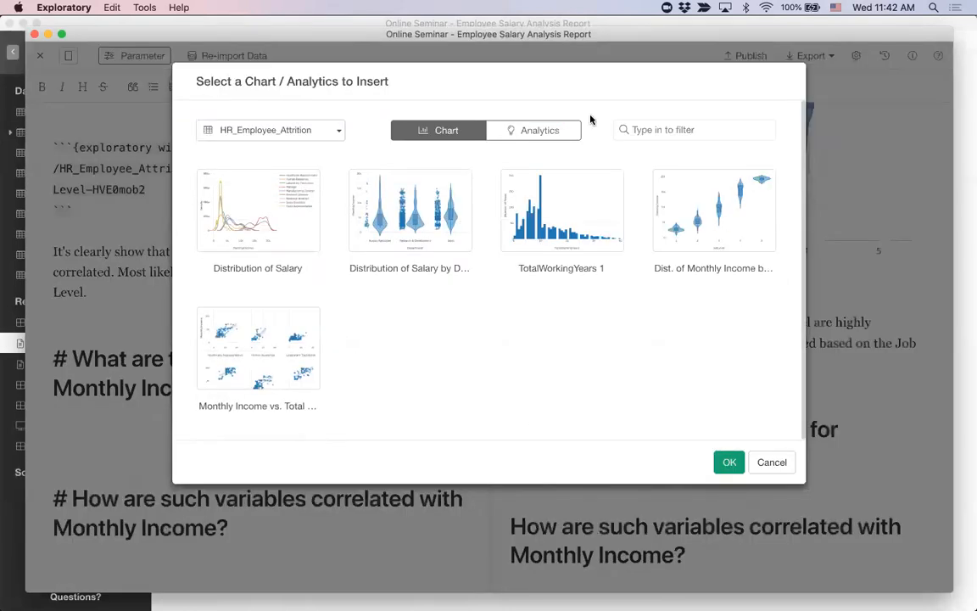
left_click(532, 133)
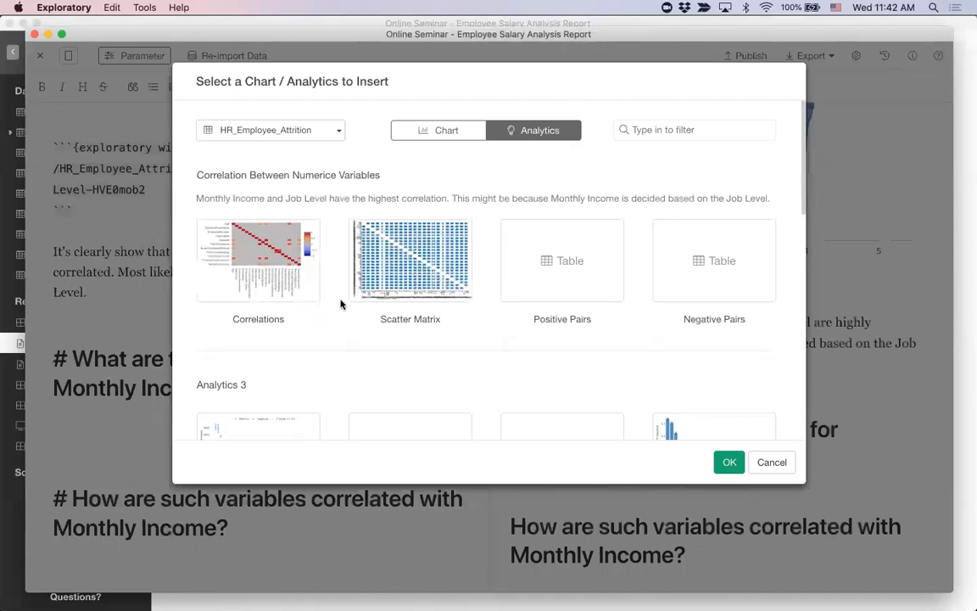
scroll(341, 303, "down", 3)
scroll(341, 304, "down", 5)
left_click(267, 278)
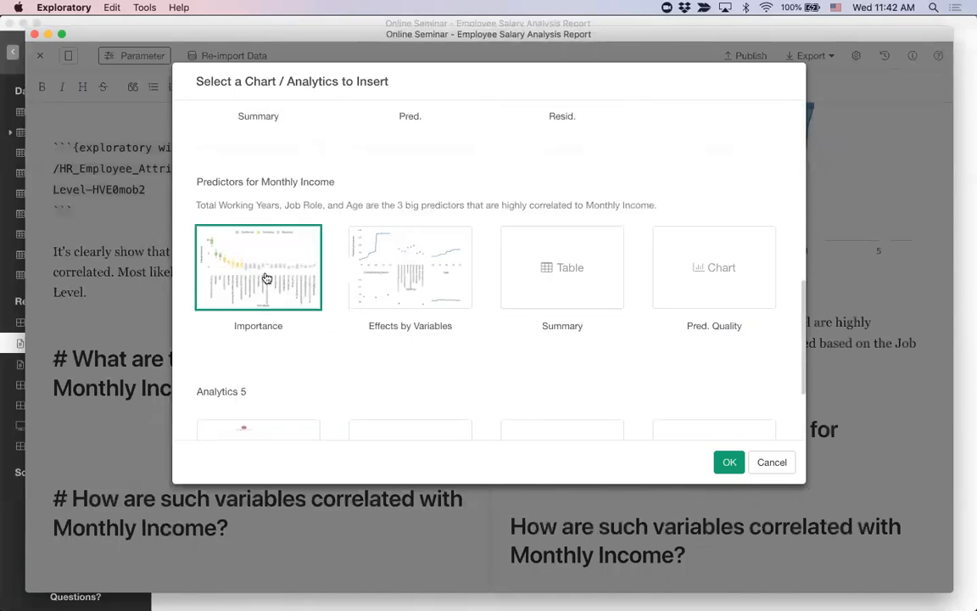
left_click(729, 463)
scroll(384, 454, "down", 3)
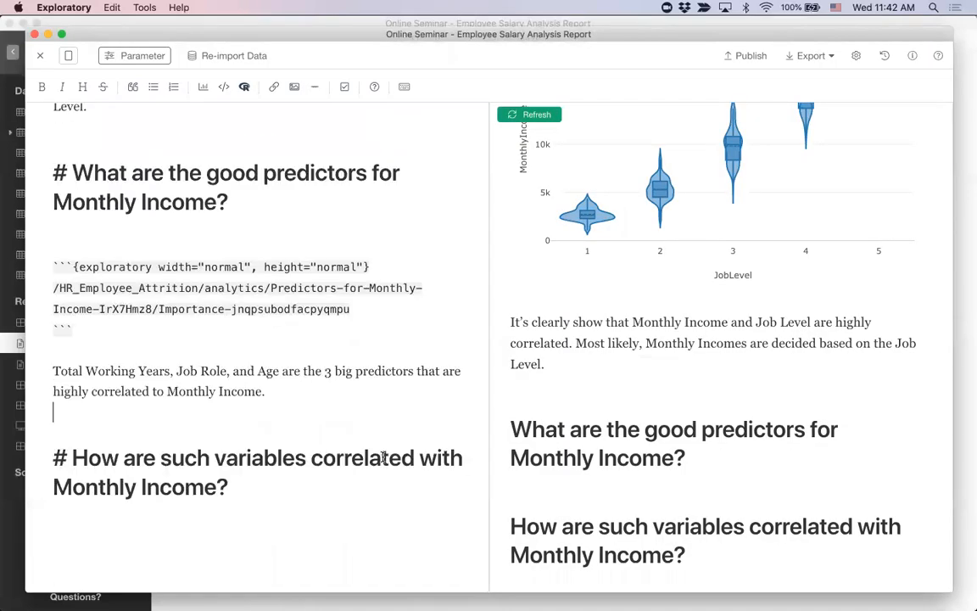
Step: Refresh the note preview and review the variable importance chart in the predictors section
left_click(342, 400)
left_click(526, 113)
left_click_drag(606, 36, 600, 35)
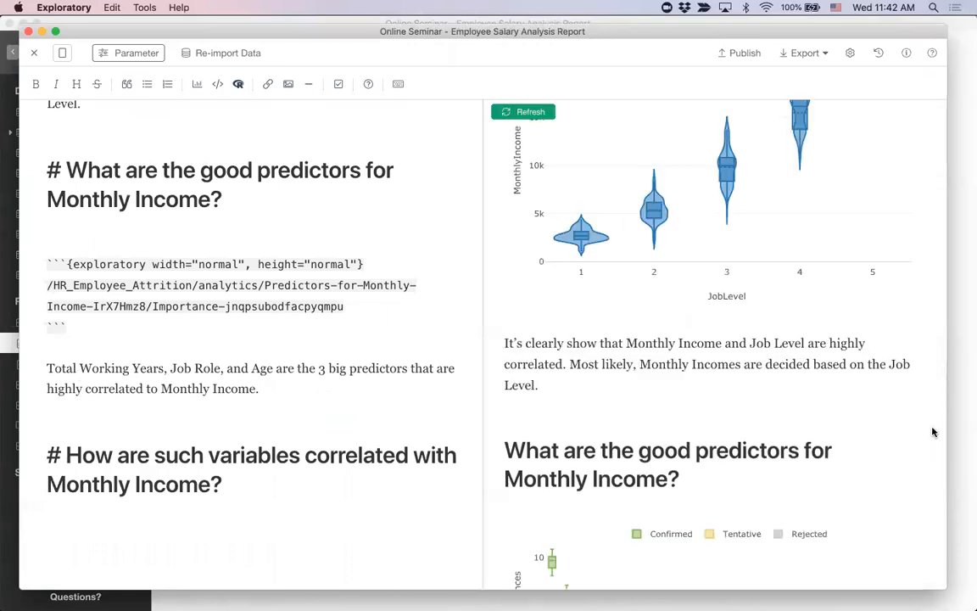
scroll(931, 430, "down", 5)
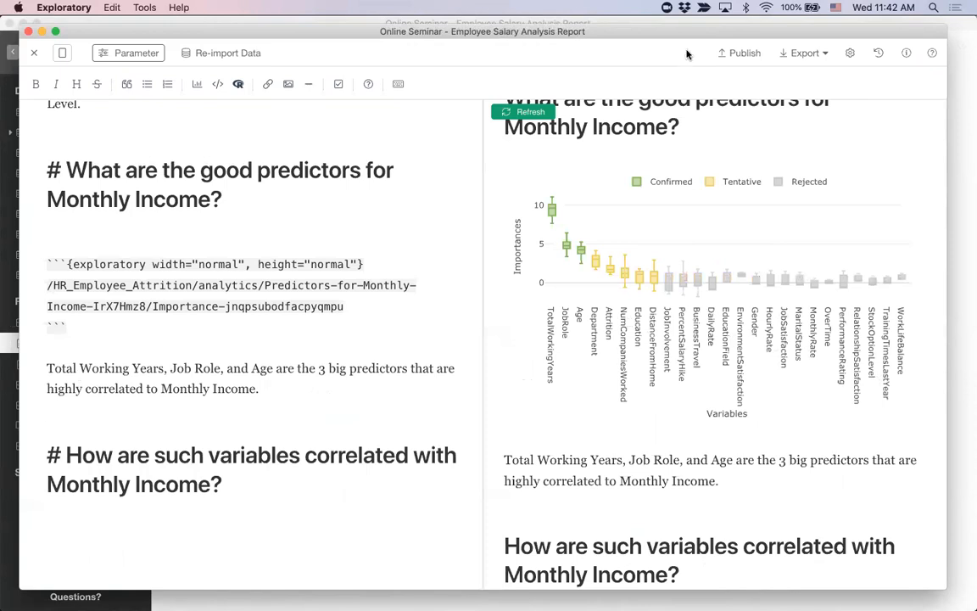
left_click_drag(562, 34, 555, 33)
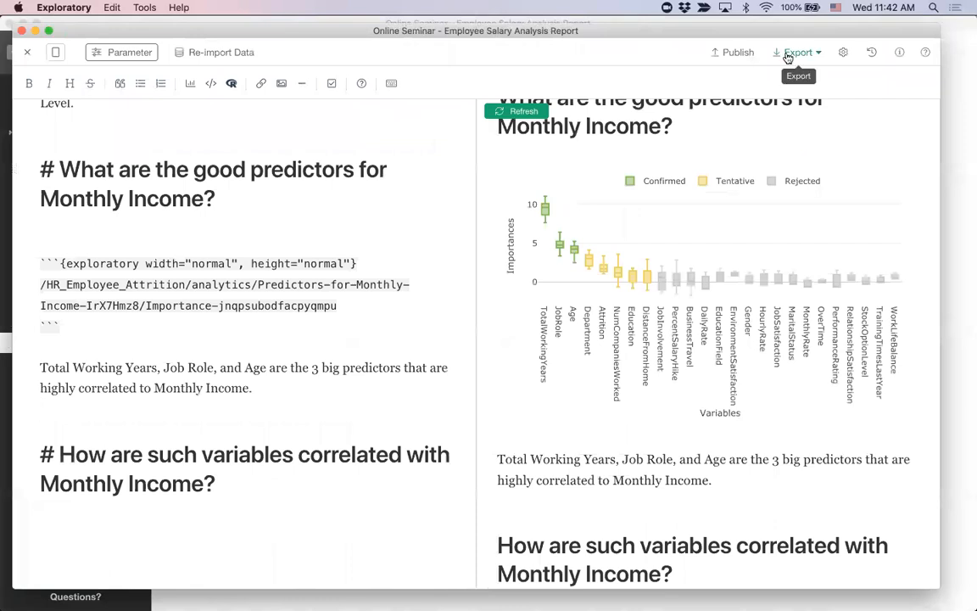
Step: Switch the note to single view mode, run it, and look through the rendered report
left_click(53, 54)
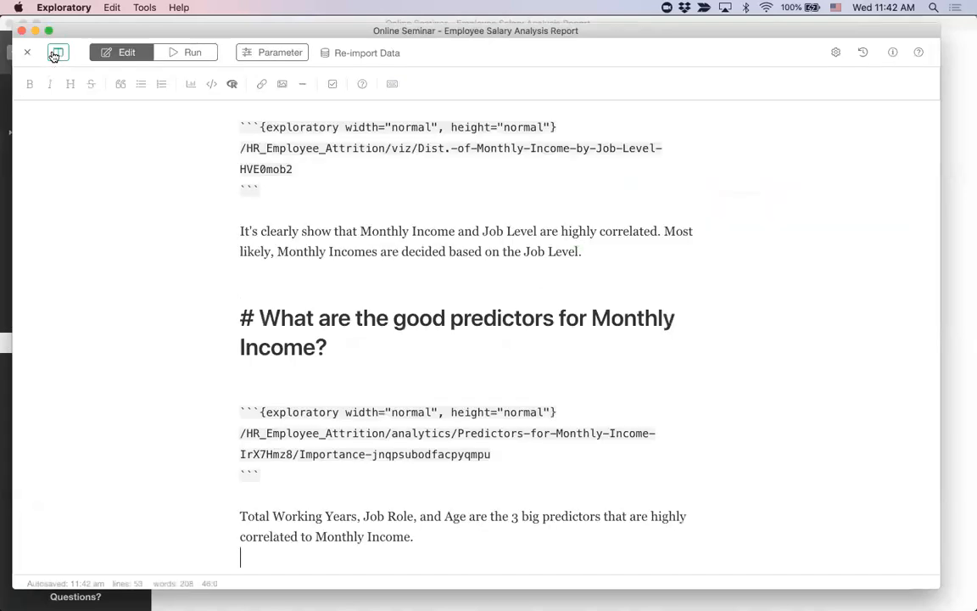
left_click(192, 53)
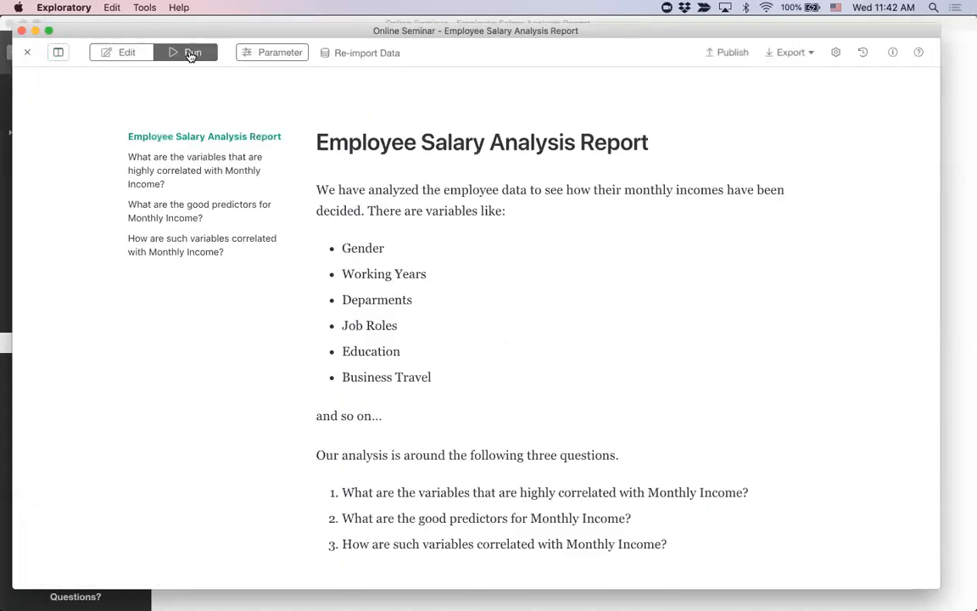
scroll(454, 329, "down", 10)
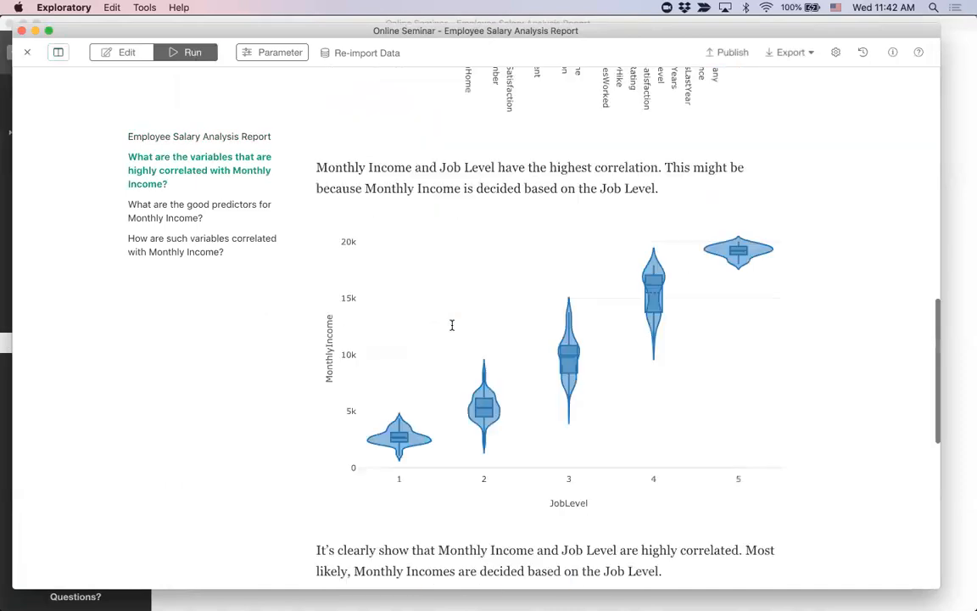
scroll(452, 327, "down", 10)
scroll(453, 329, "up", 3)
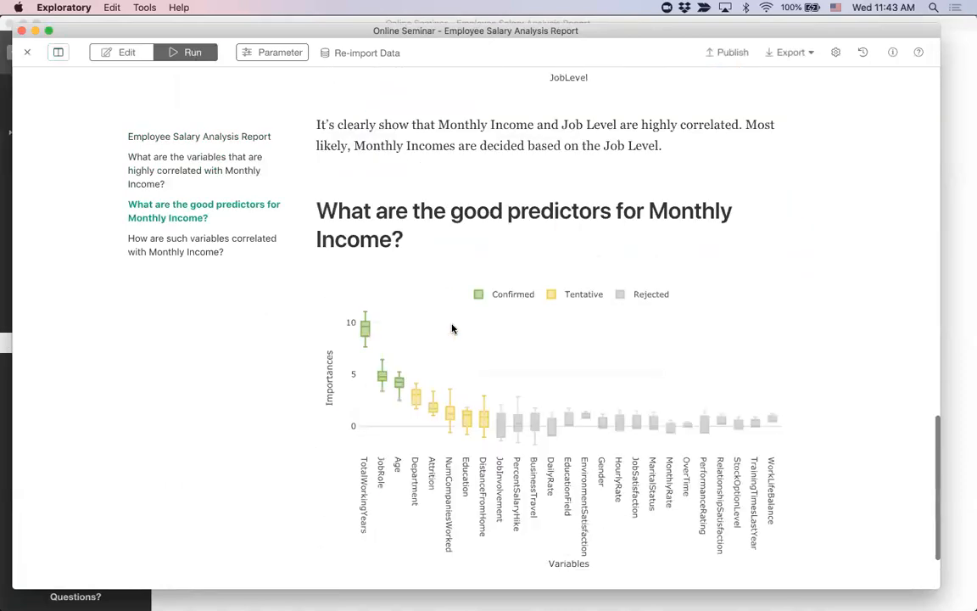
scroll(452, 329, "up", 1)
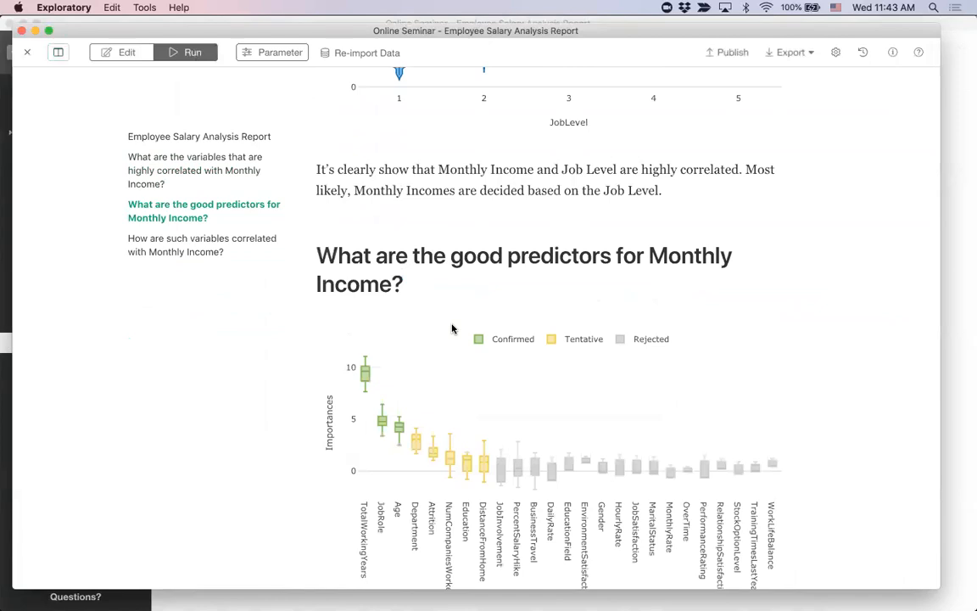
Step: Return the note to editing and set the Importance chart's width to "full" in the good predictors section
scroll(478, 266, "down", 4)
scroll(479, 266, "up", 1)
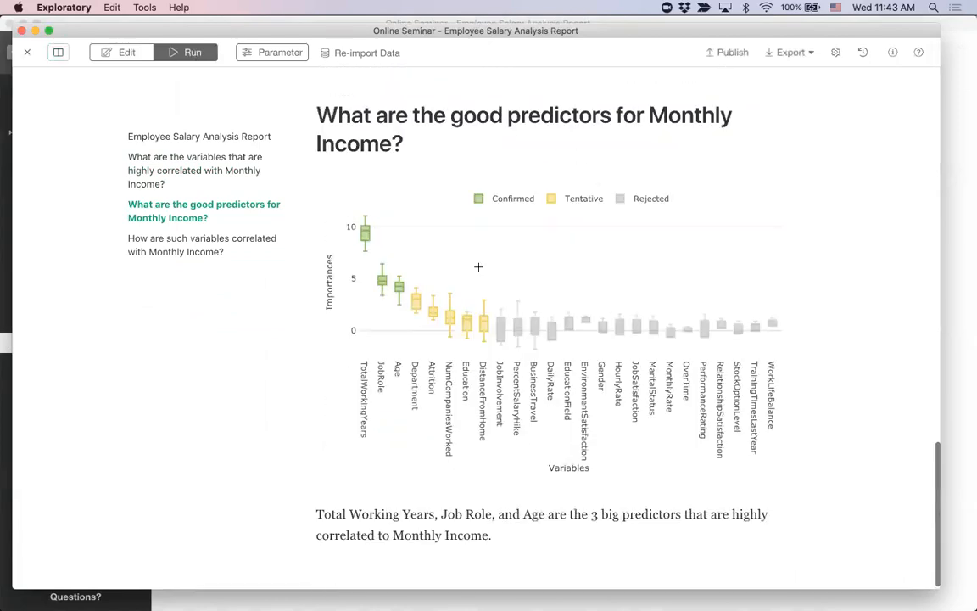
scroll(479, 267, "up", 1)
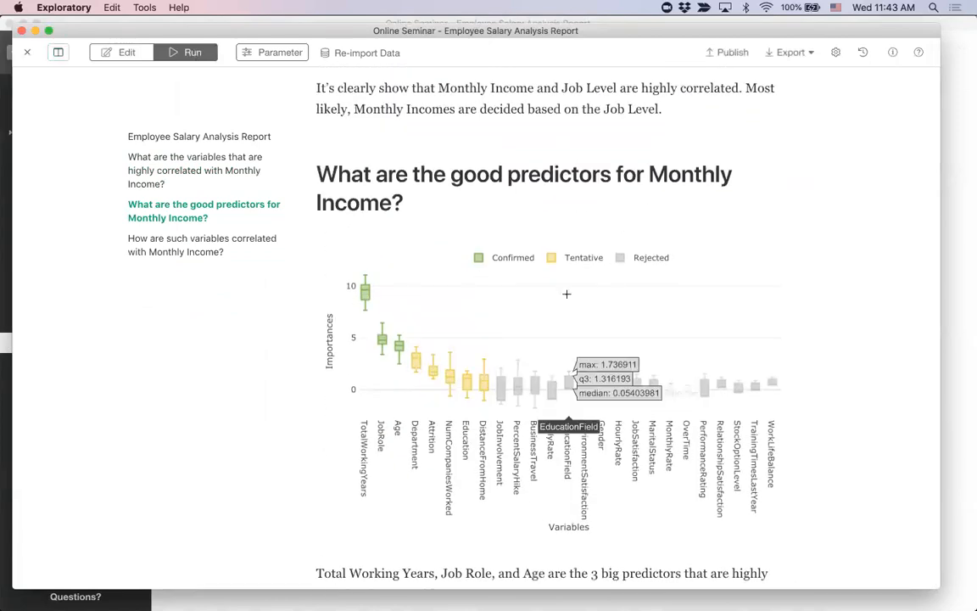
left_click(131, 53)
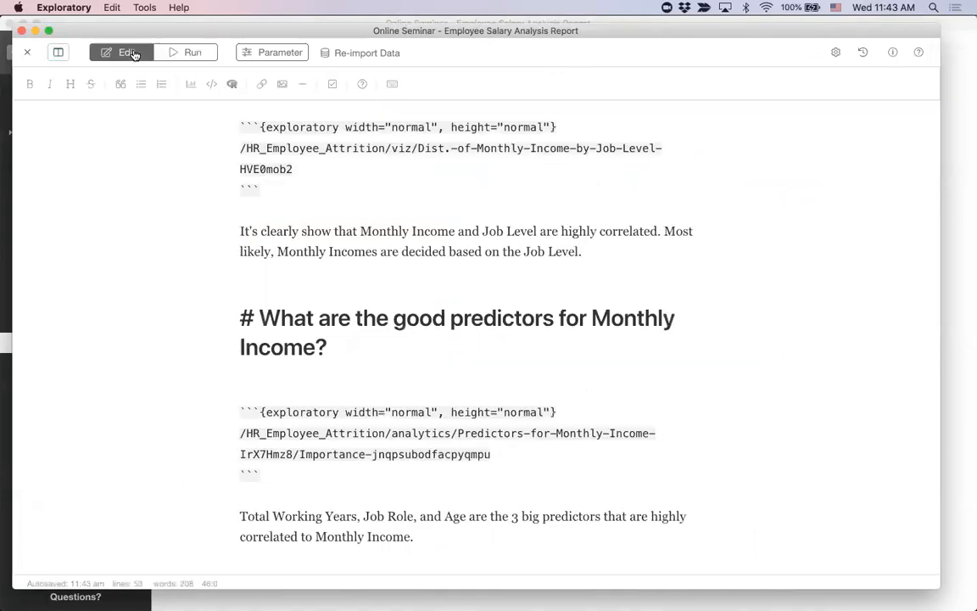
scroll(402, 220, "down", 3)
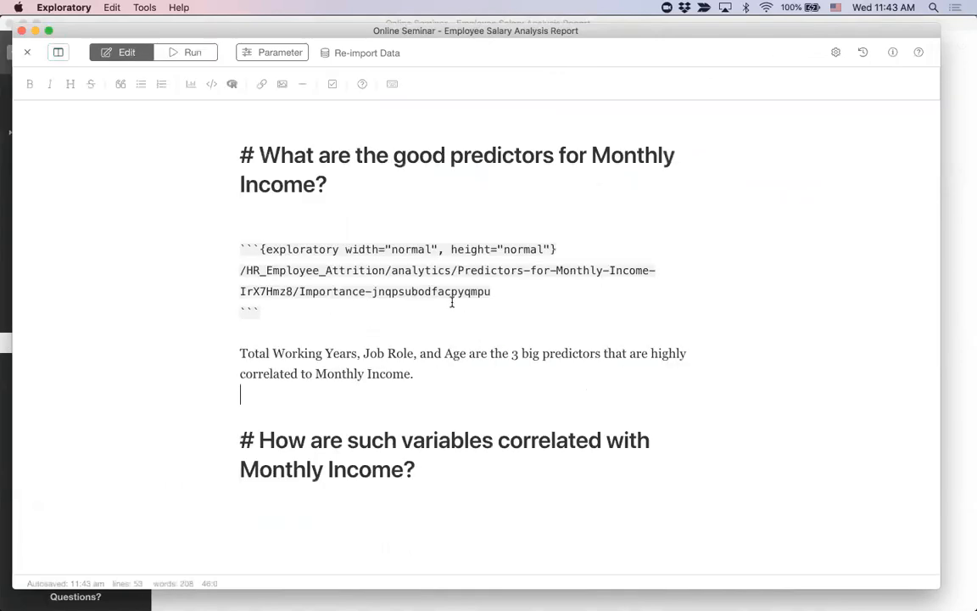
left_click_drag(264, 247, 551, 246)
left_click_drag(243, 271, 502, 291)
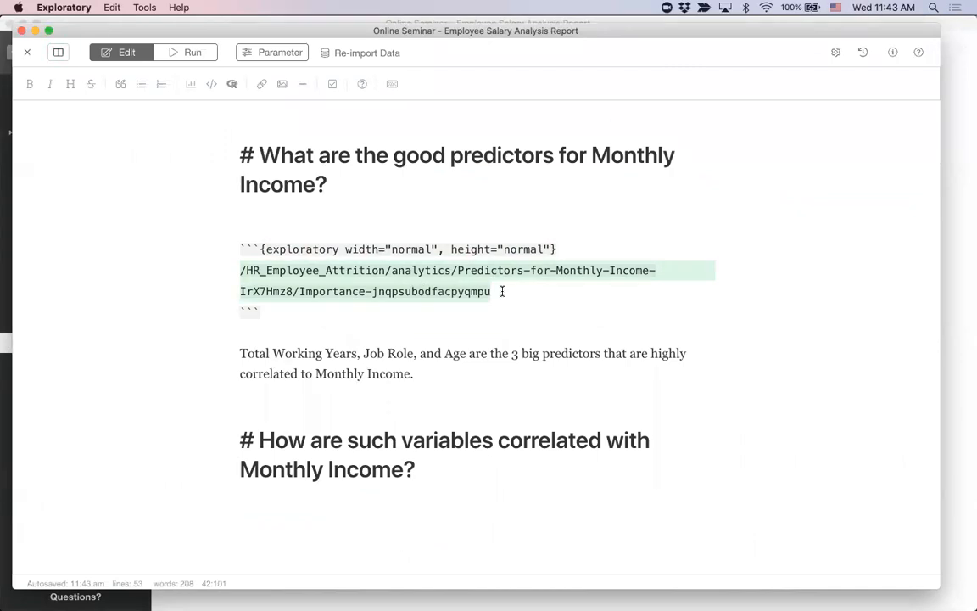
left_click(494, 290)
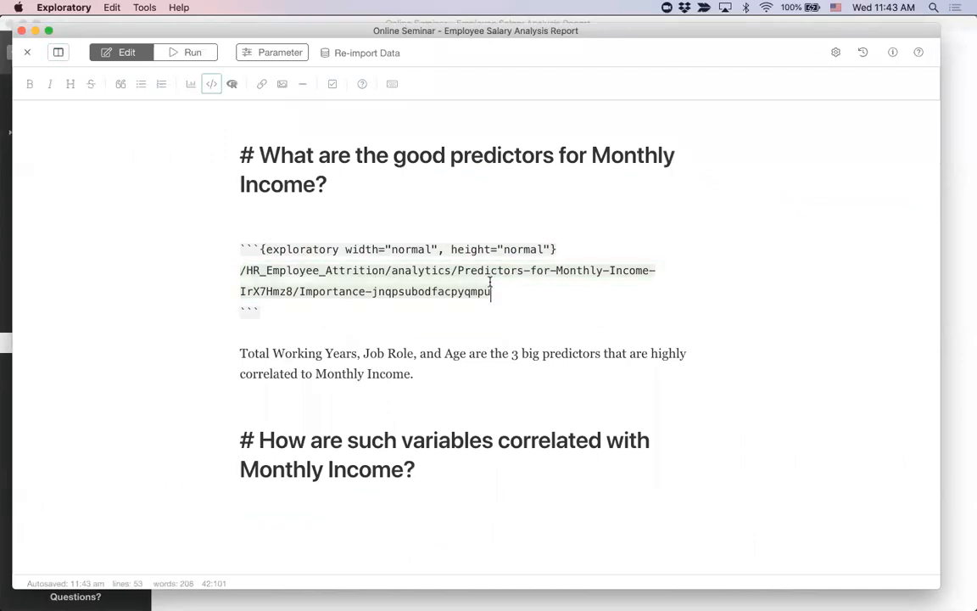
double_click(406, 249)
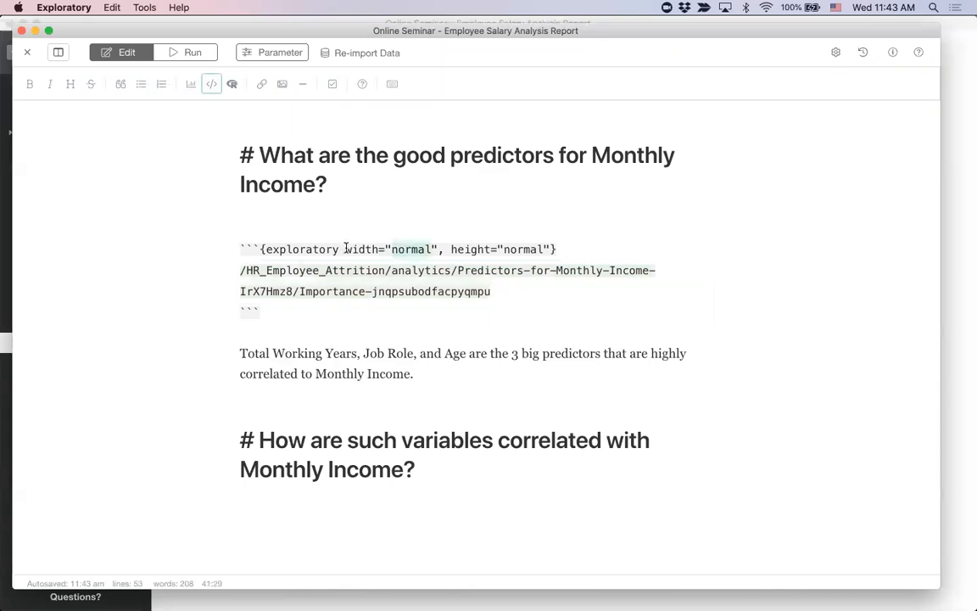
type("full")
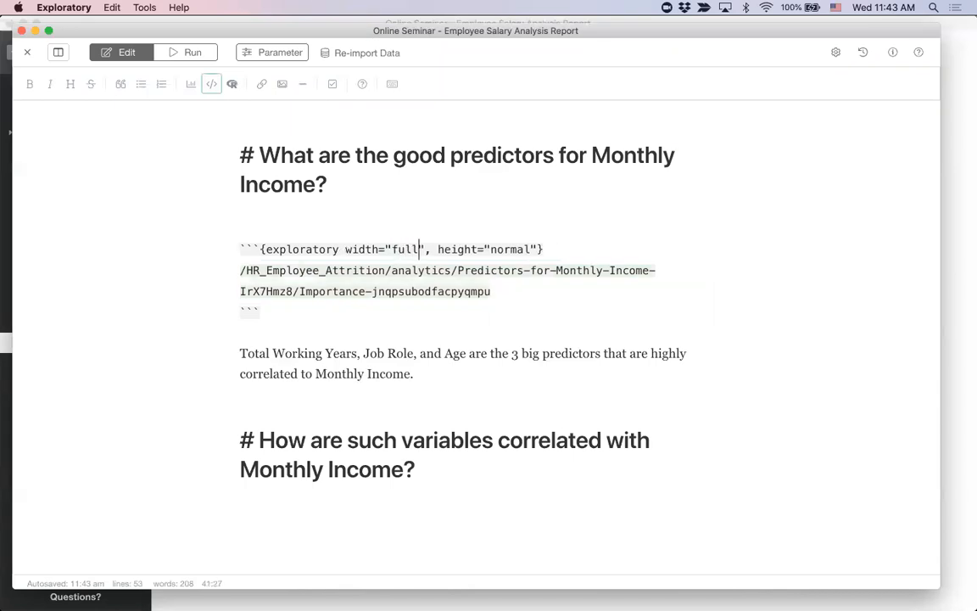
Step: Run the note and review the full-width Importance chart in the predictors section
left_click(190, 53)
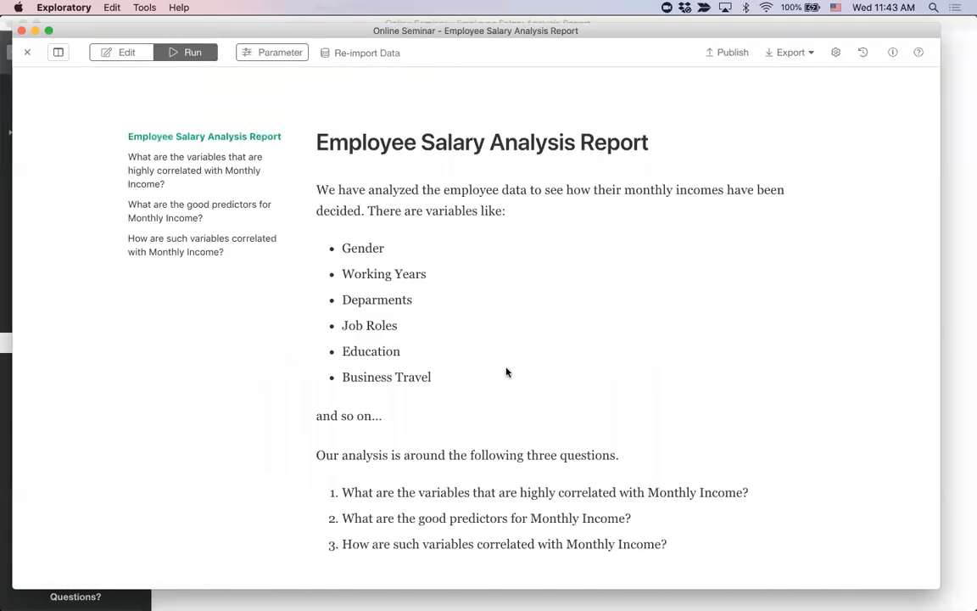
scroll(507, 371, "down", 5)
scroll(506, 372, "down", 15)
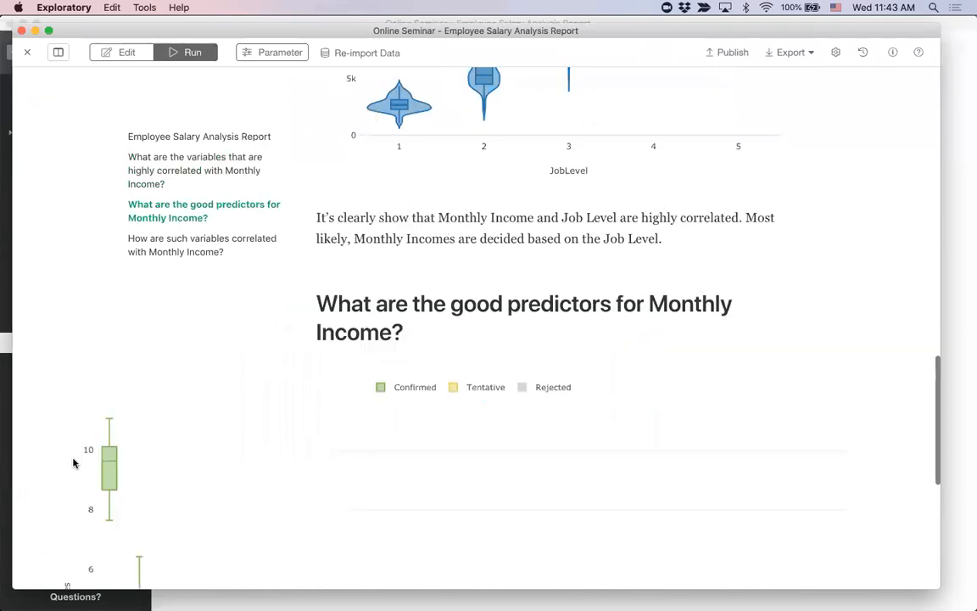
scroll(74, 461, "down", 3)
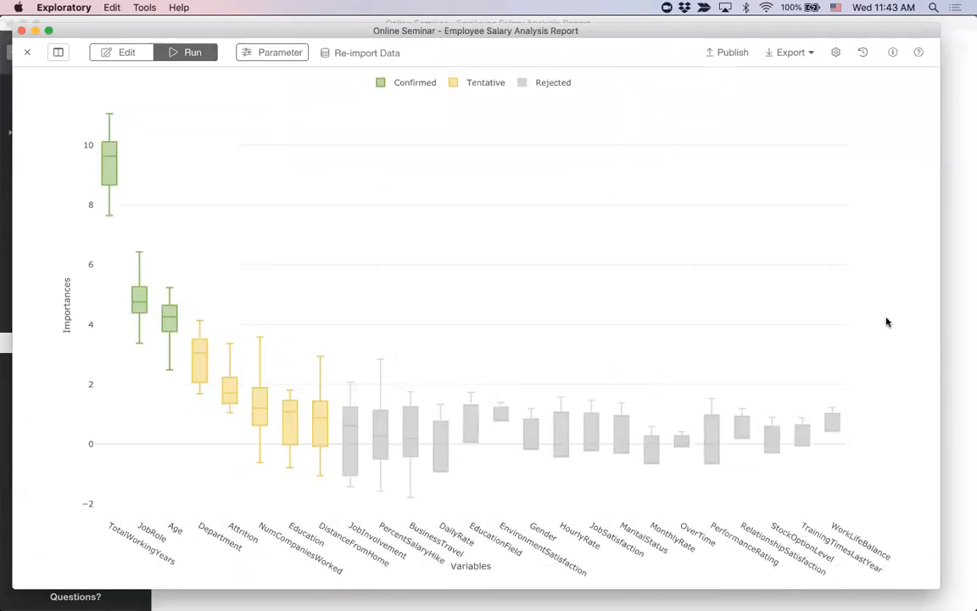
scroll(901, 348, "down", 3)
scroll(901, 347, "up", 20)
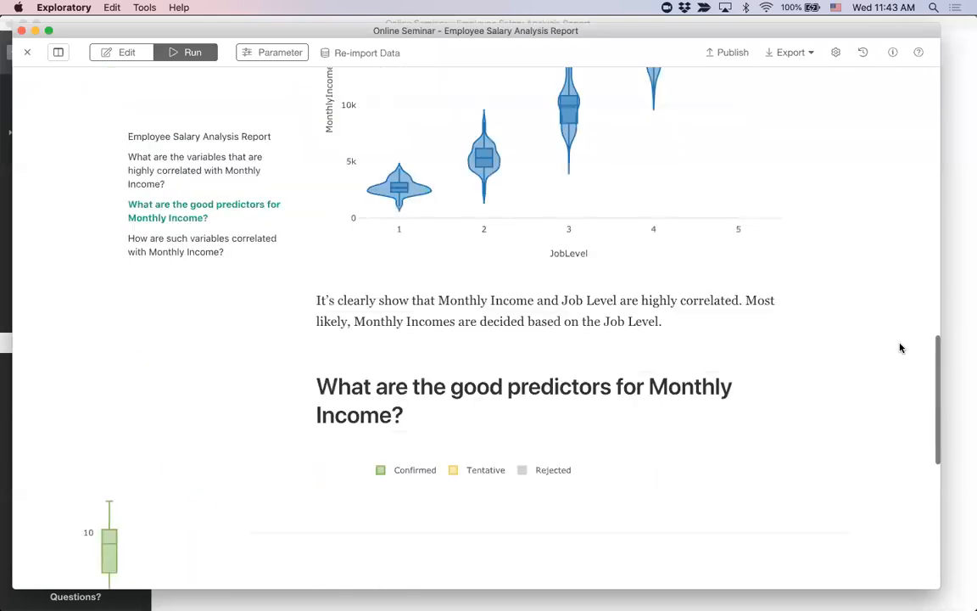
Step: Insert the Monthly Income vs. Total Working Years chart beneath the heading "How are such variables correlated with Monthly Income?"
left_click(126, 52)
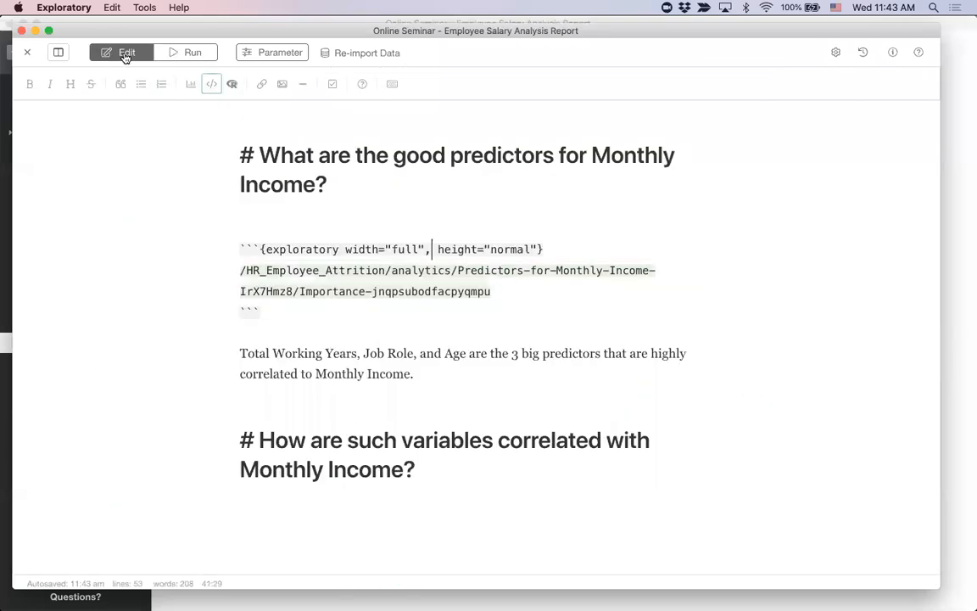
left_click(462, 465)
key("Return")
key("Return")
left_click(190, 83)
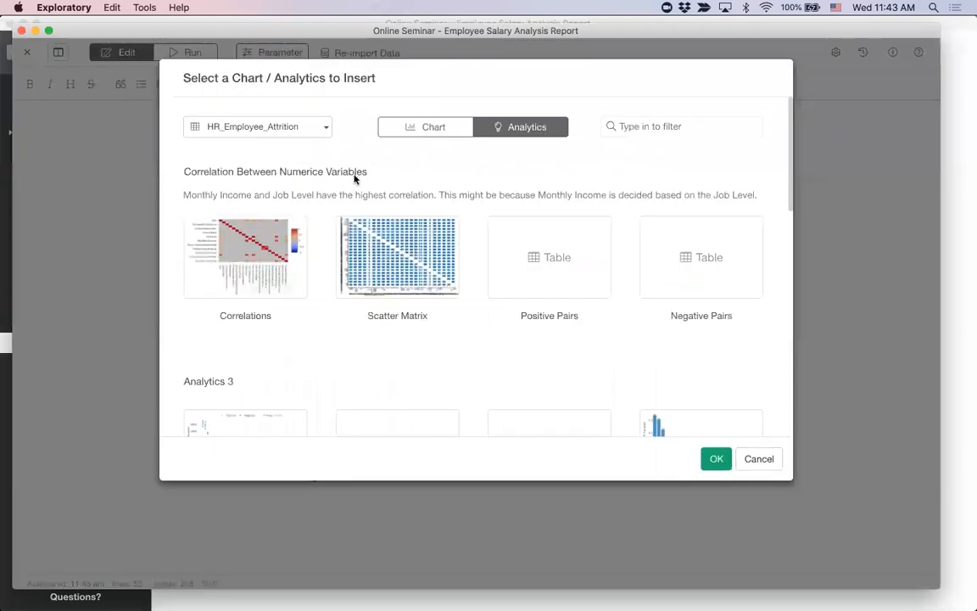
left_click(424, 130)
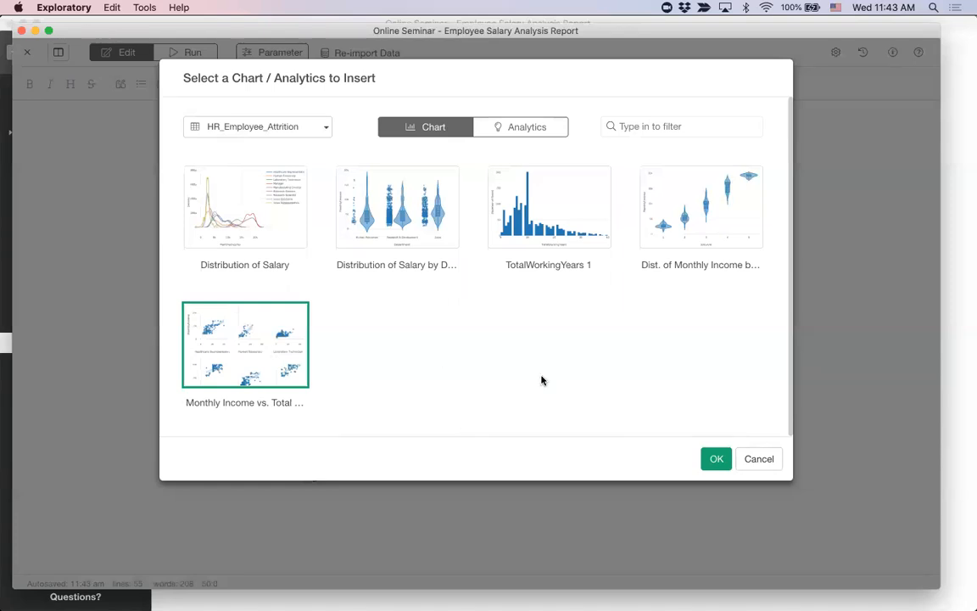
left_click(716, 459)
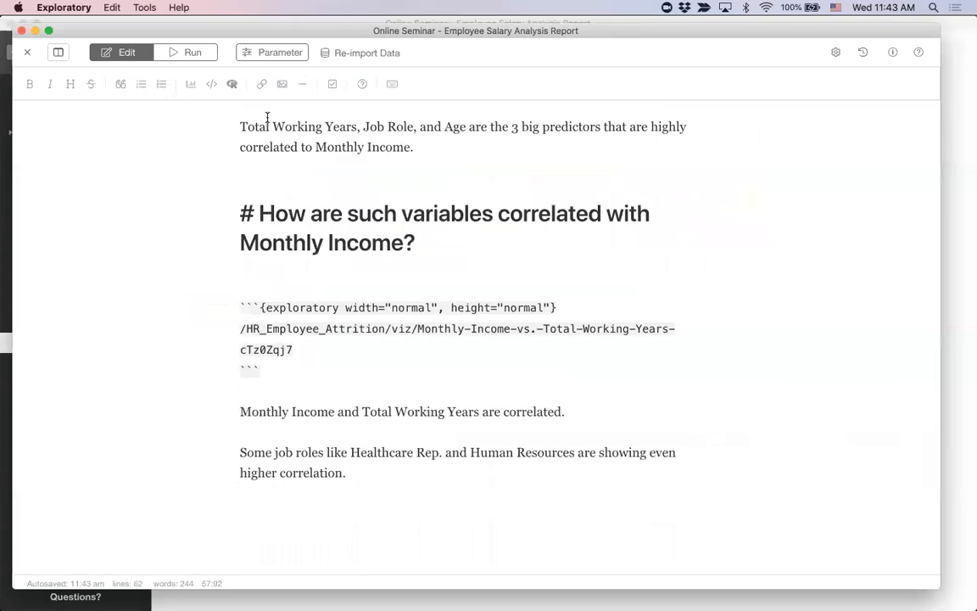
Step: Run the note and examine the scatter plots by job role and the comments in the last question's section
left_click(192, 56)
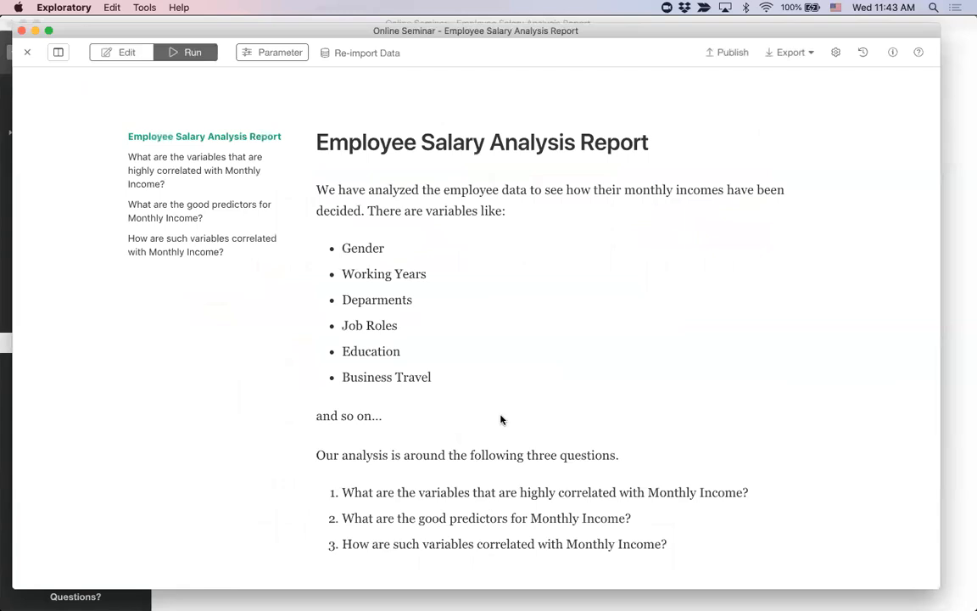
scroll(501, 419, "down", 20)
scroll(500, 419, "down", 5)
scroll(501, 419, "down", 2)
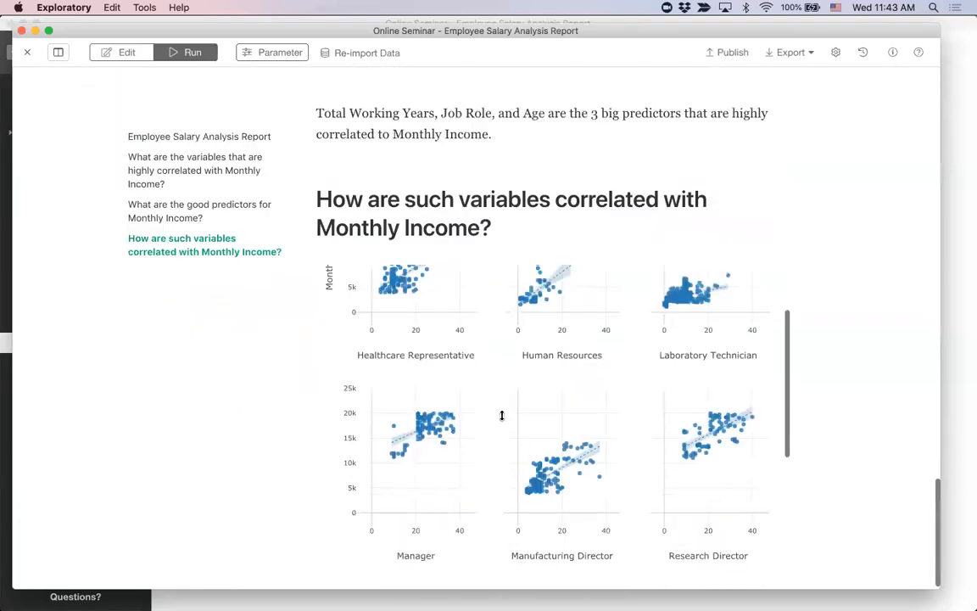
scroll(500, 419, "up", 1)
scroll(501, 419, "down", 1)
scroll(500, 419, "down", 3)
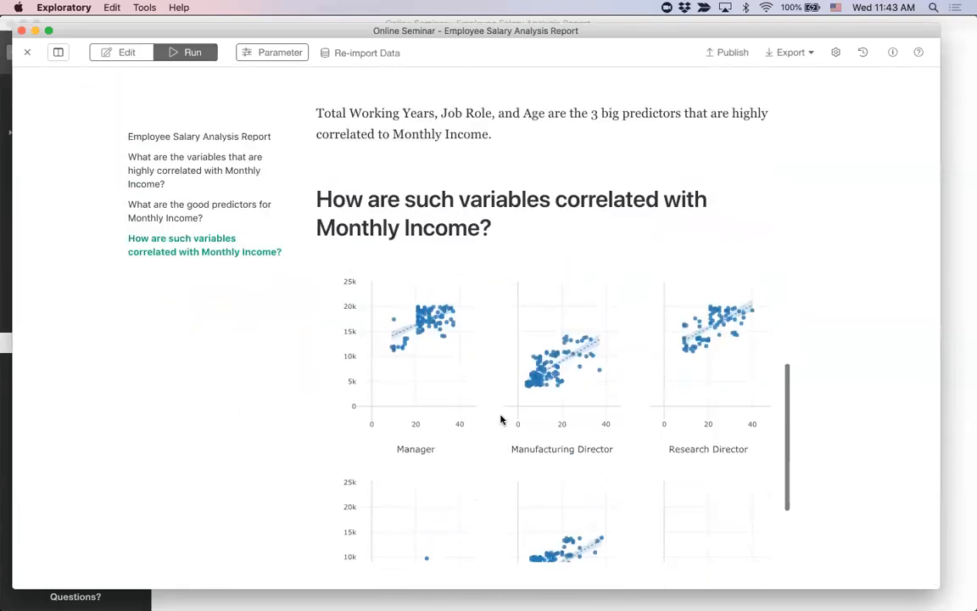
scroll(836, 403, "down", 2)
scroll(626, 364, "up", 5)
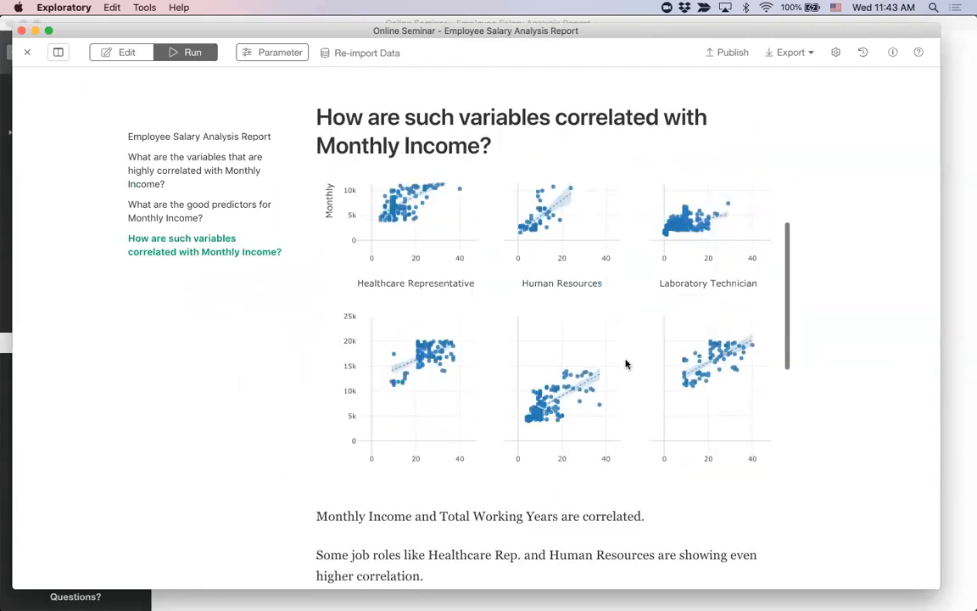
scroll(626, 364, "down", 3)
scroll(626, 364, "up", 6)
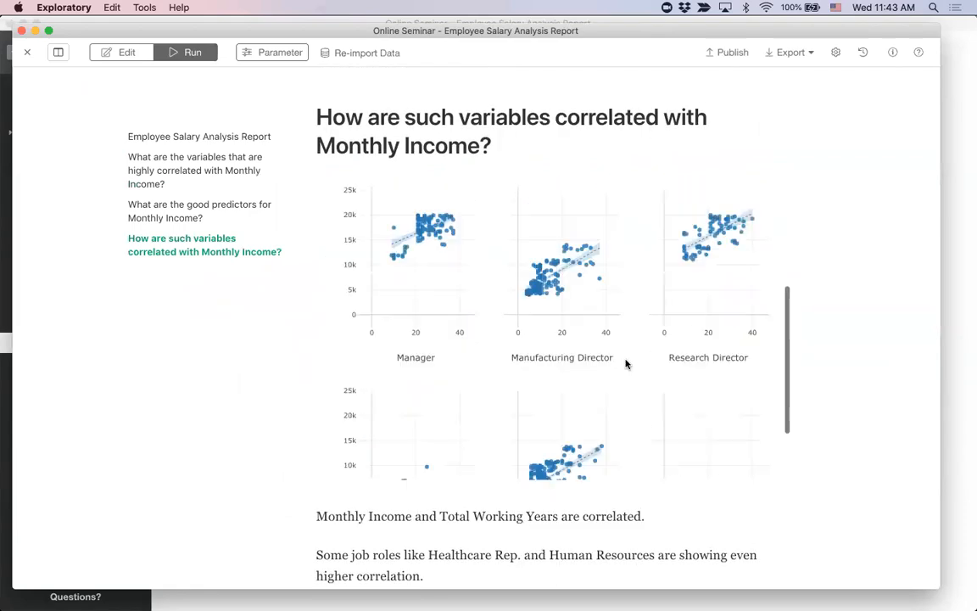
scroll(626, 363, "down", 5)
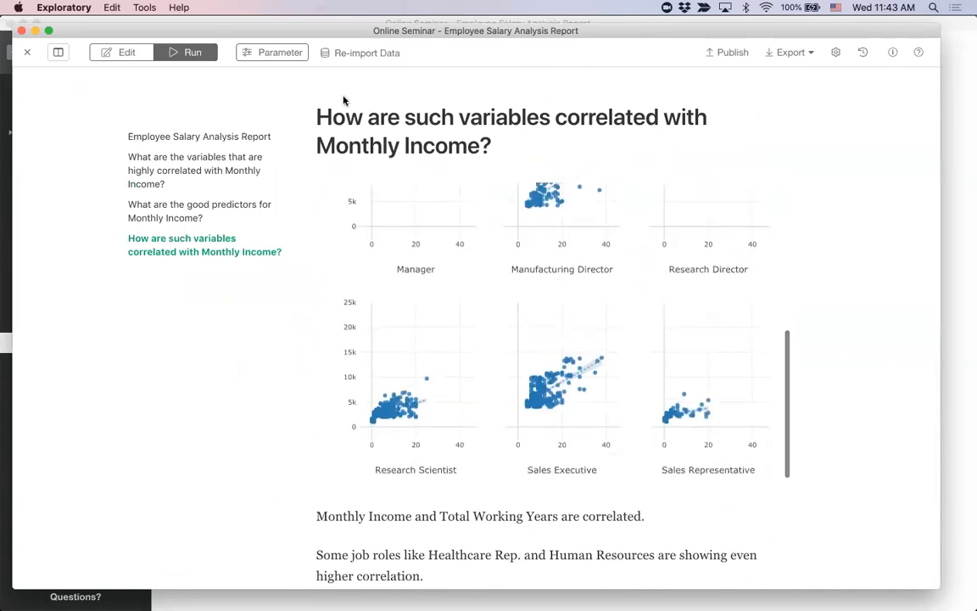
Step: Return to editing and set both the width and height of the Monthly Income vs. Total Working Years chart to "full"
left_click(124, 52)
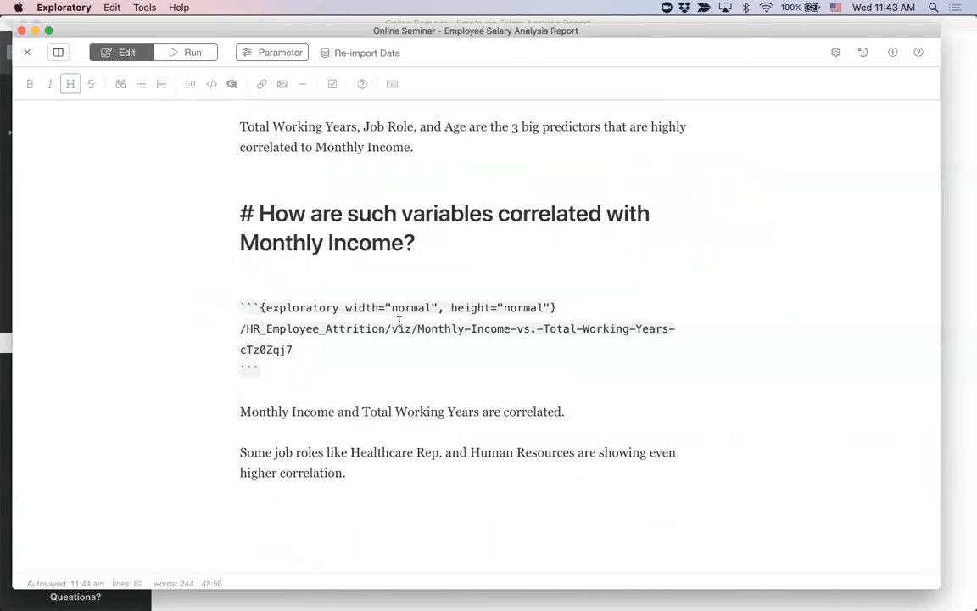
double_click(520, 307)
type("full")
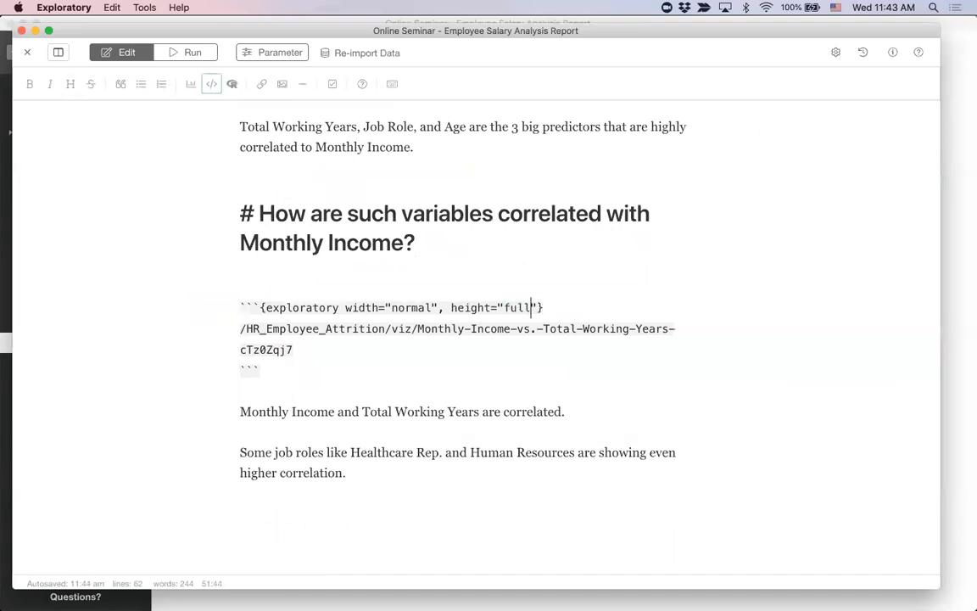
double_click(407, 307)
type("full")
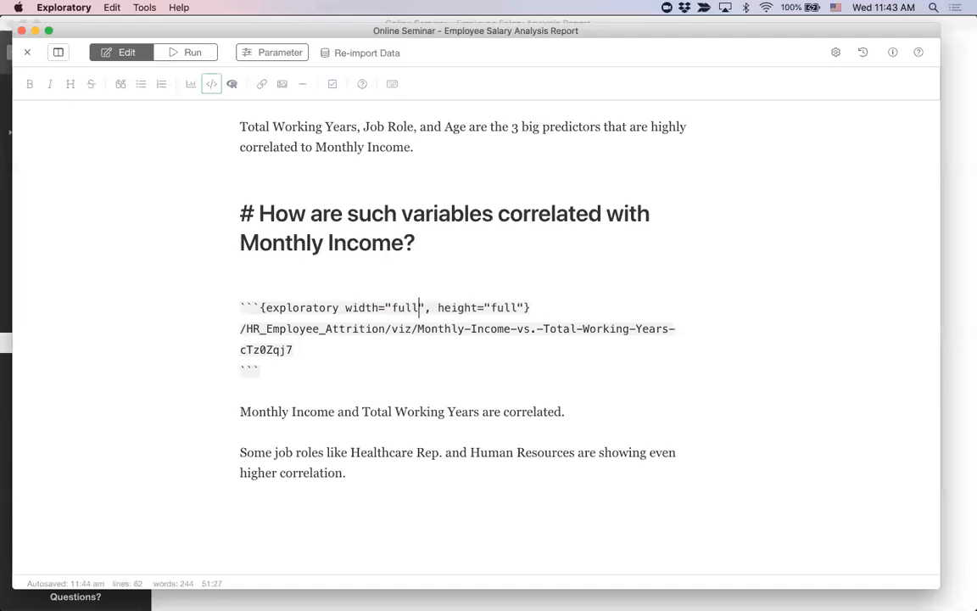
Step: Run the note and review the full-size job role scatter plots, ending back at the report's beginning
left_click(183, 56)
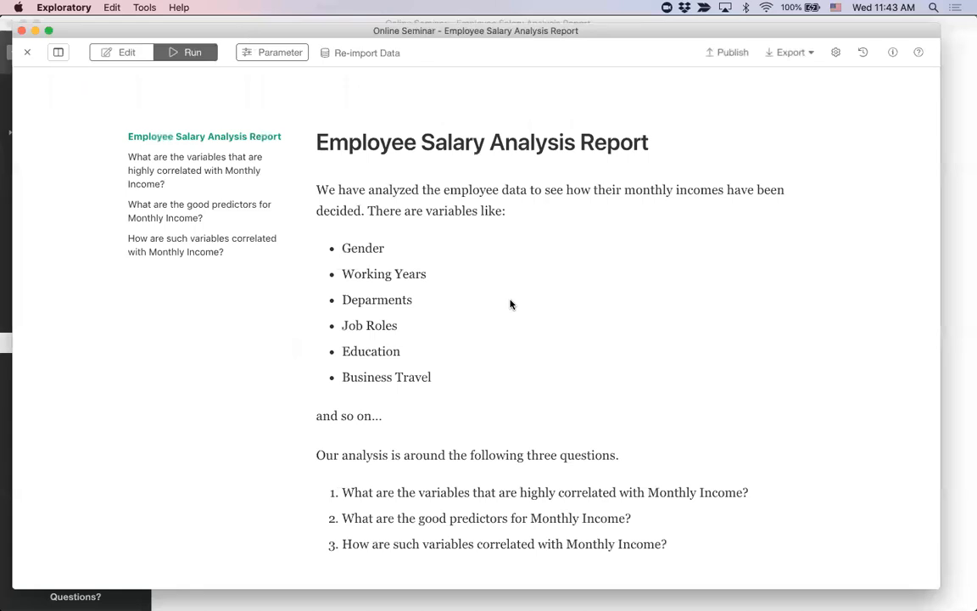
scroll(687, 338, "down", 20)
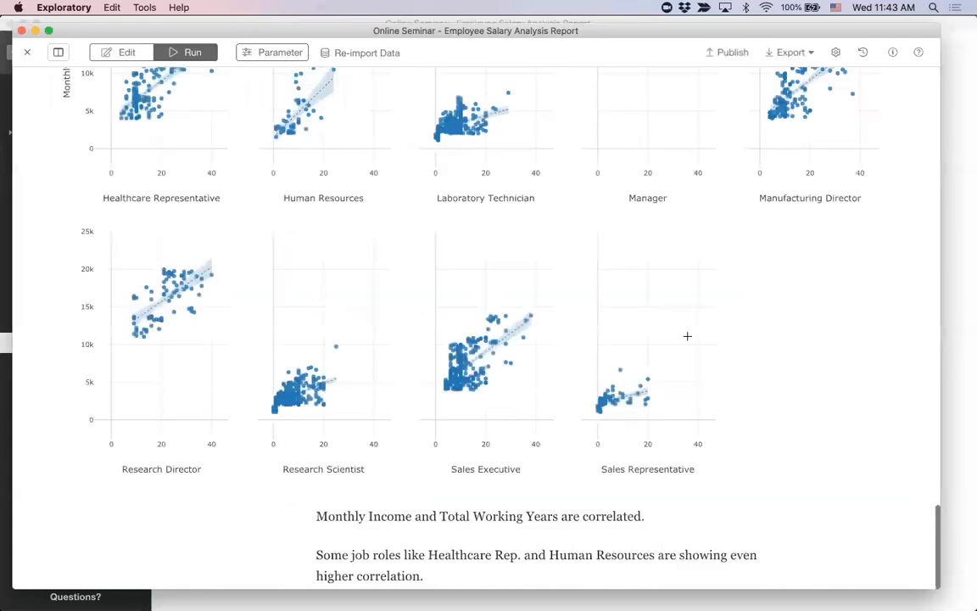
scroll(837, 333, "up", 5)
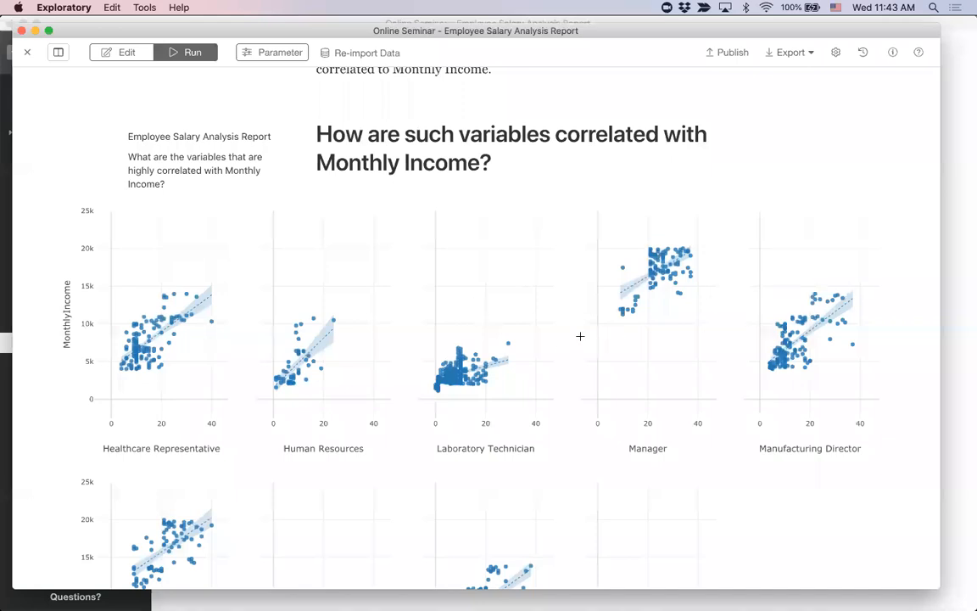
scroll(581, 336, "down", 4)
scroll(581, 336, "down", 2)
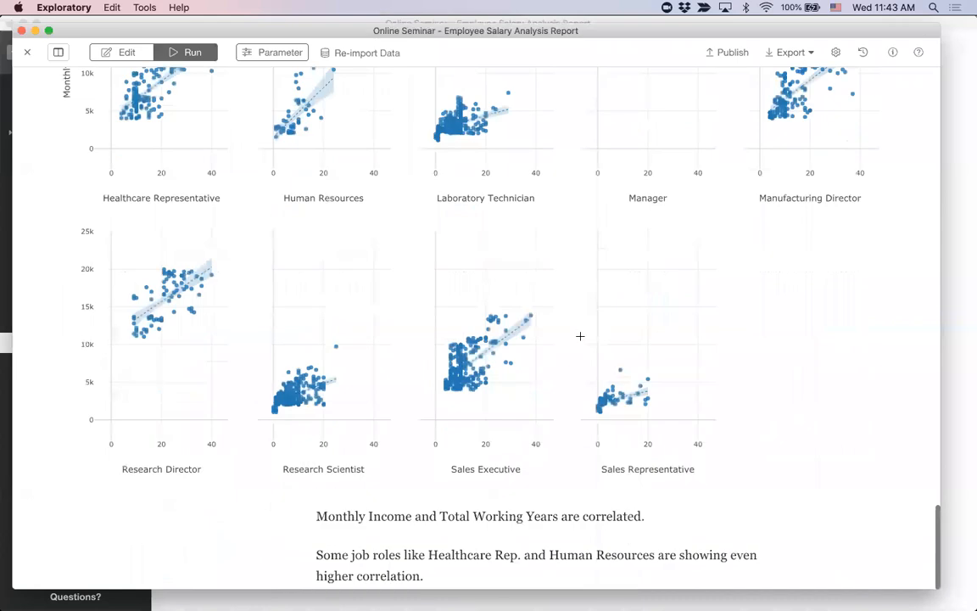
scroll(580, 336, "up", 4)
scroll(580, 336, "down", 1)
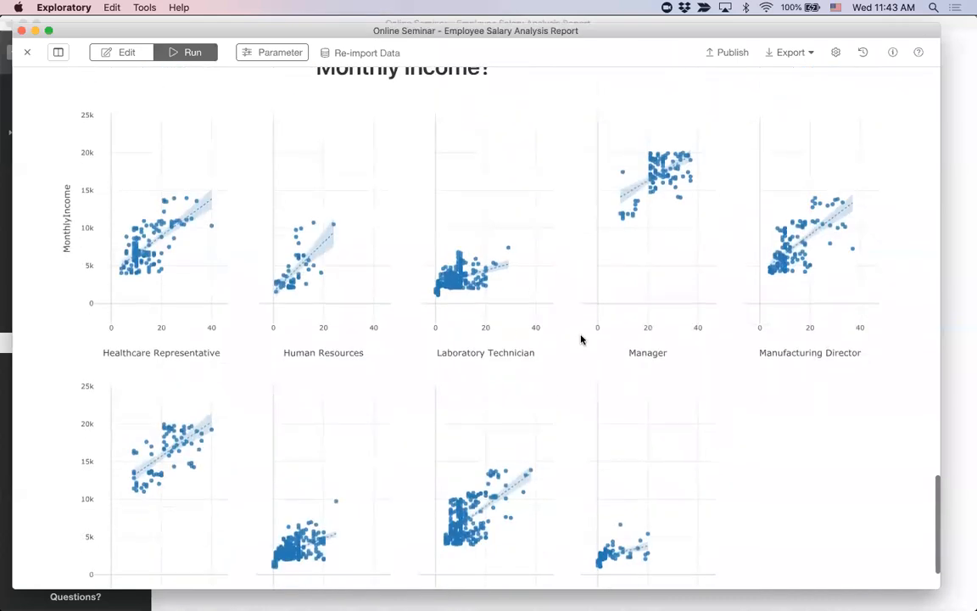
scroll(580, 336, "up", 20)
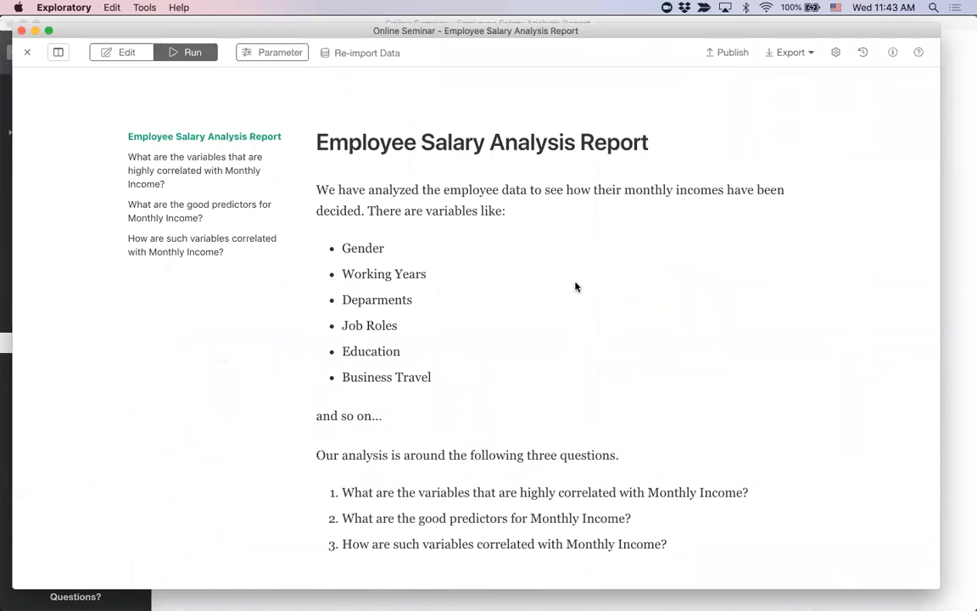
Step: Return to the note's source, rerun it, and use the report outline to visit the last question and go back to the title
left_click(132, 53)
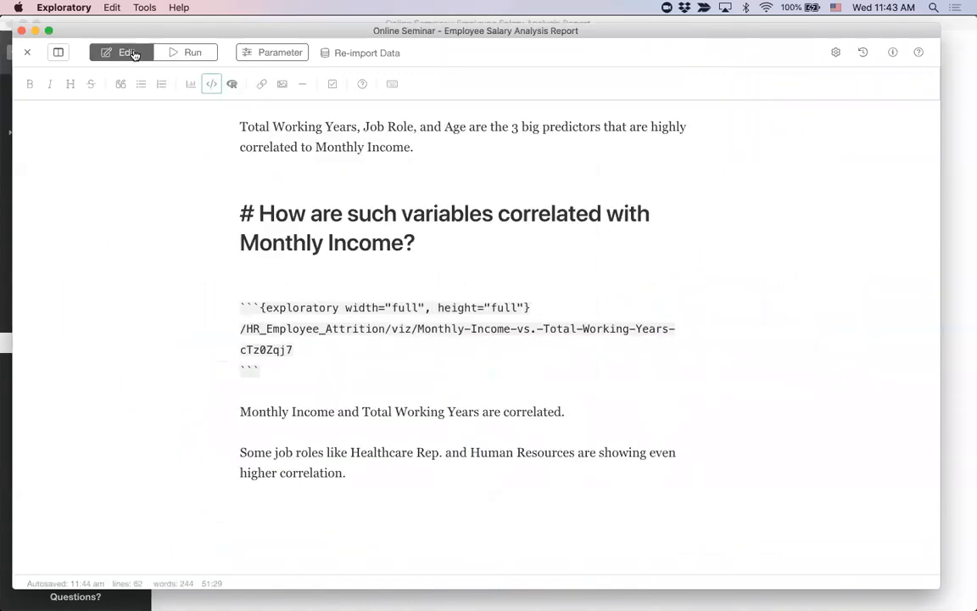
left_click(196, 53)
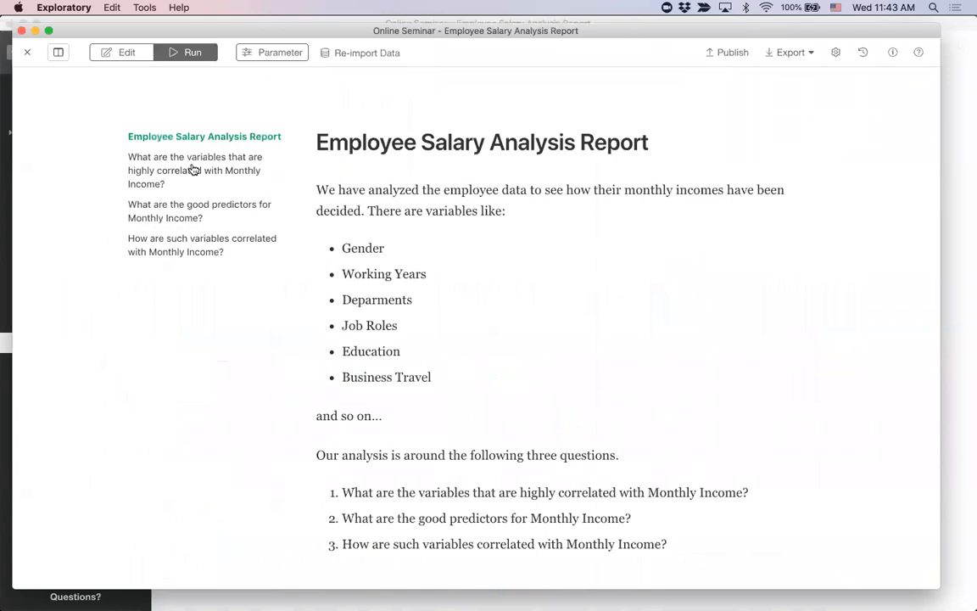
left_click(179, 242)
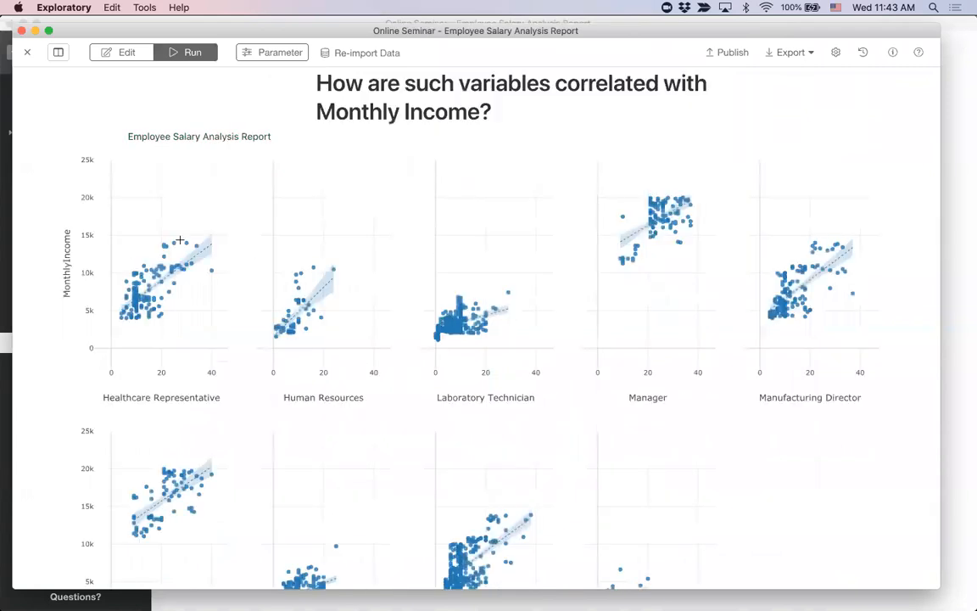
left_click(234, 132)
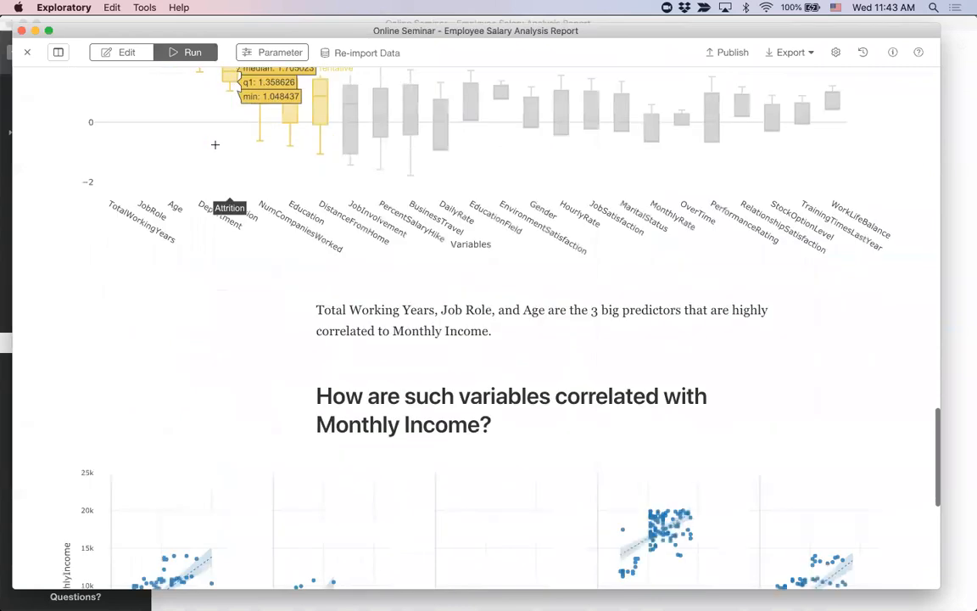
Step: Use the report outline to visit the first two questions, and return to the Employee Salary Analysis Report title
left_click(198, 175)
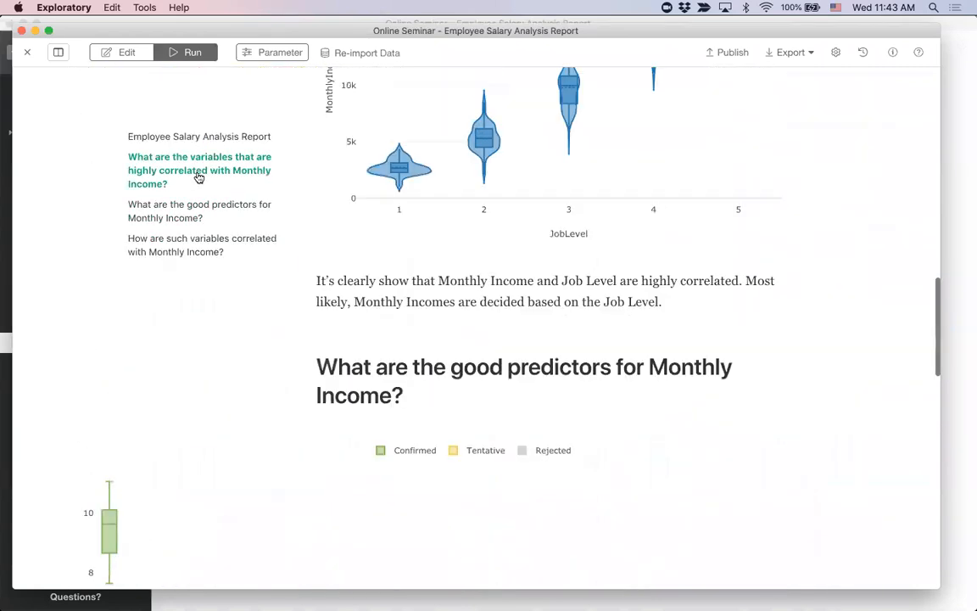
left_click(197, 206)
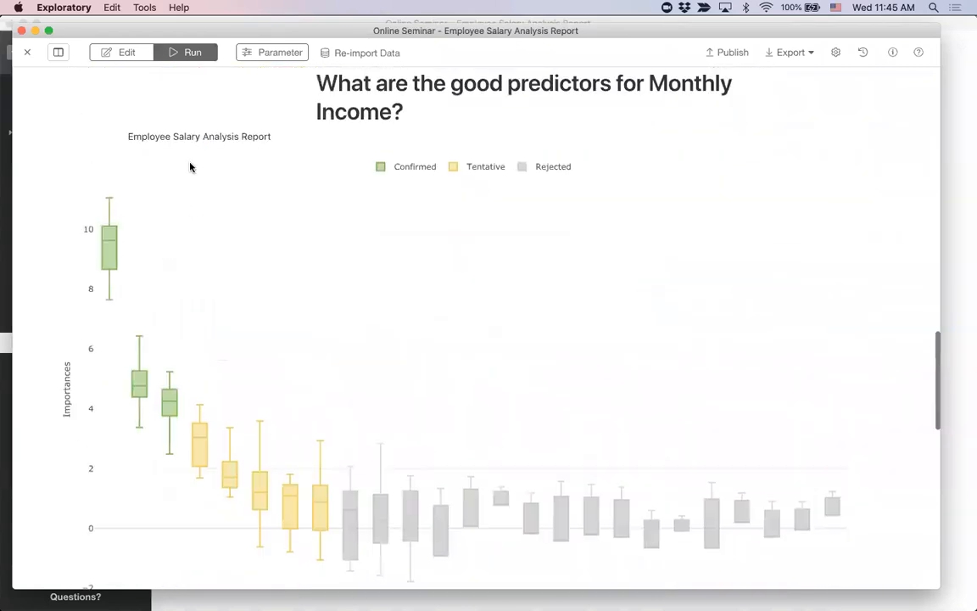
left_click(186, 139)
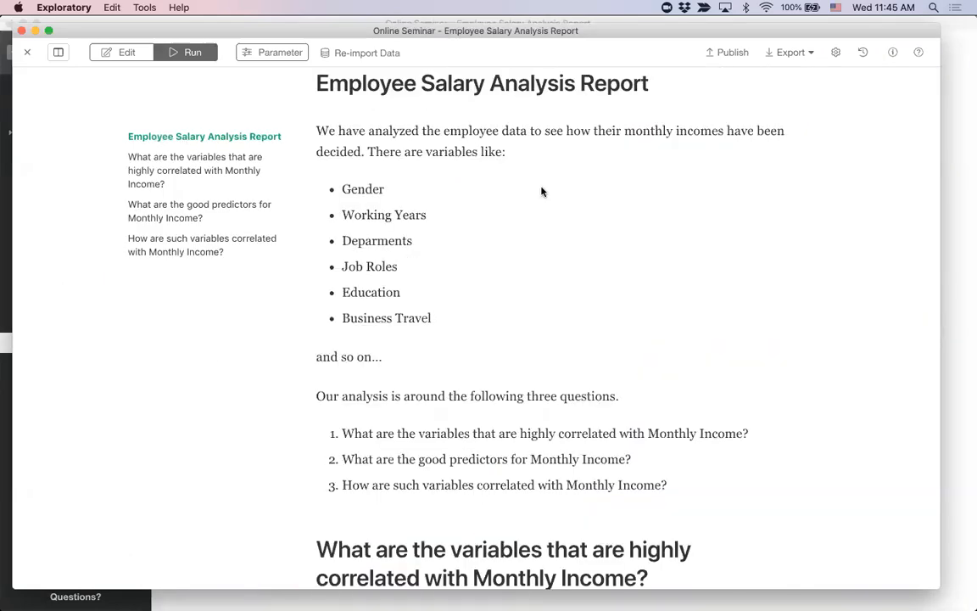
scroll(541, 190, "up", 2)
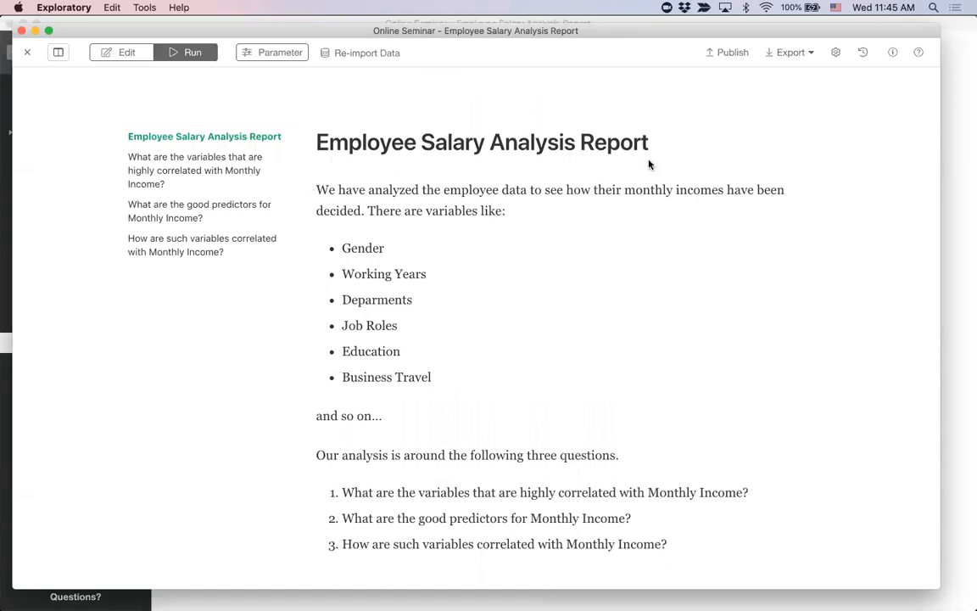
left_click_drag(649, 145, 404, 144)
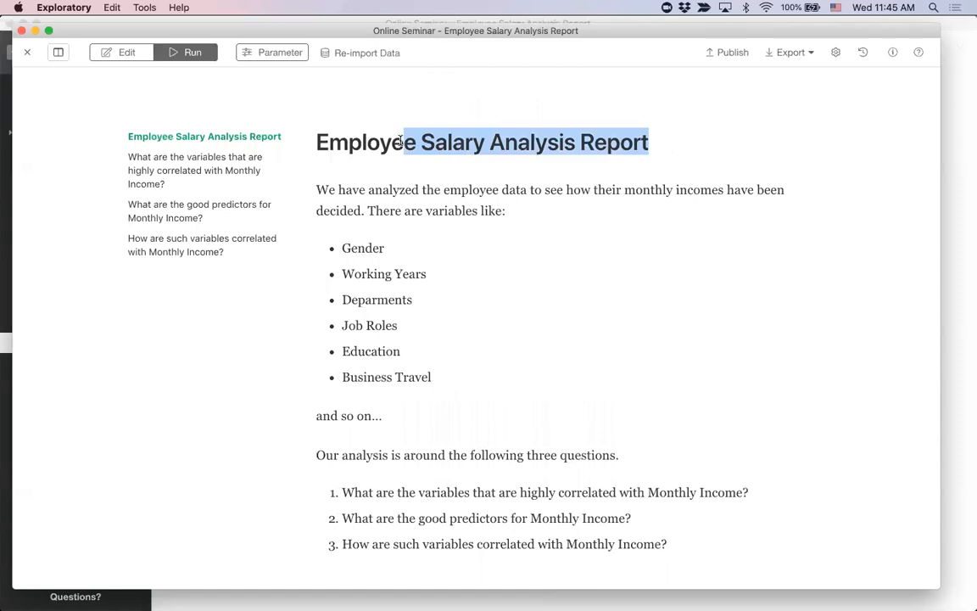
left_click(480, 297)
Step: Review the note's table of contents and style settings, close them, and go back to the report's beginning
scroll(481, 297, "down", 10)
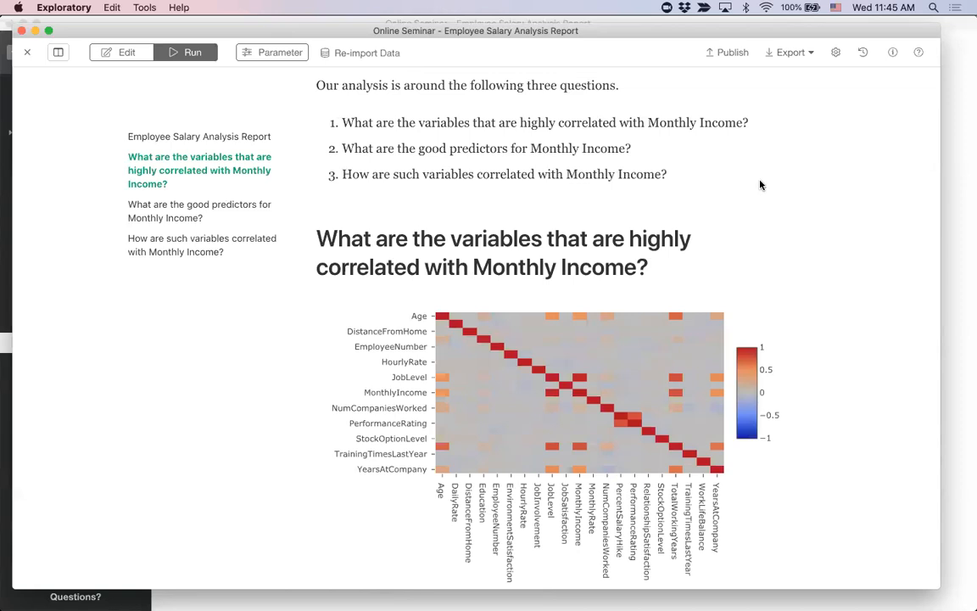
left_click(837, 56)
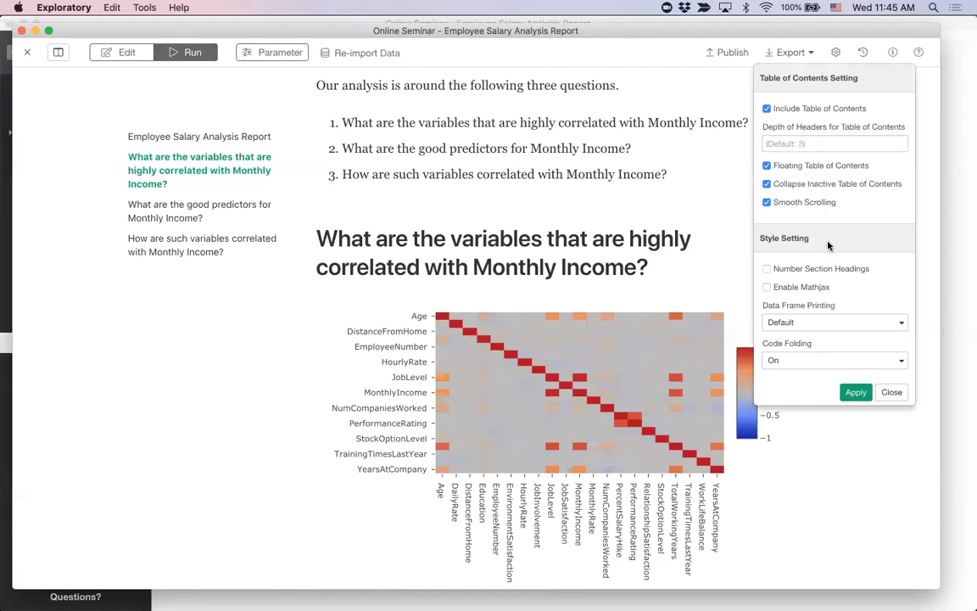
left_click(890, 393)
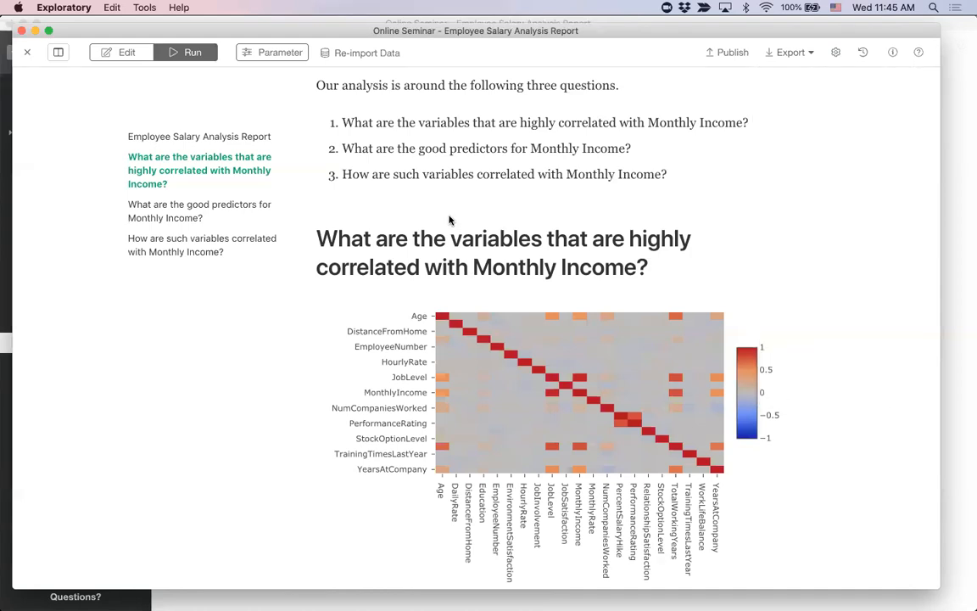
scroll(399, 195, "up", 8)
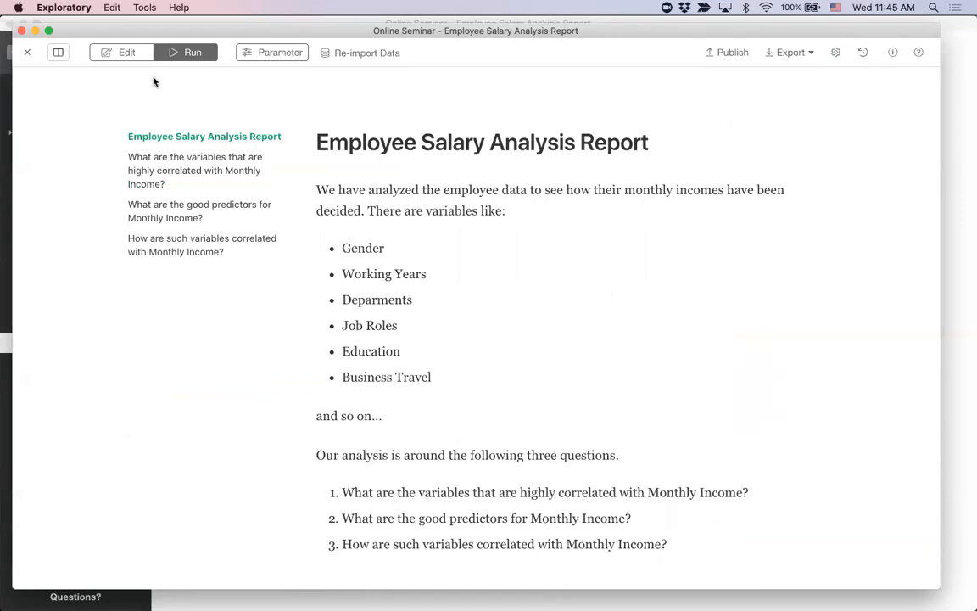
Step: Return to the note's source, place the cursor after its last paragraph, and copy the ggplot MonthlyIncome density R chunk from Atom
left_click(123, 54)
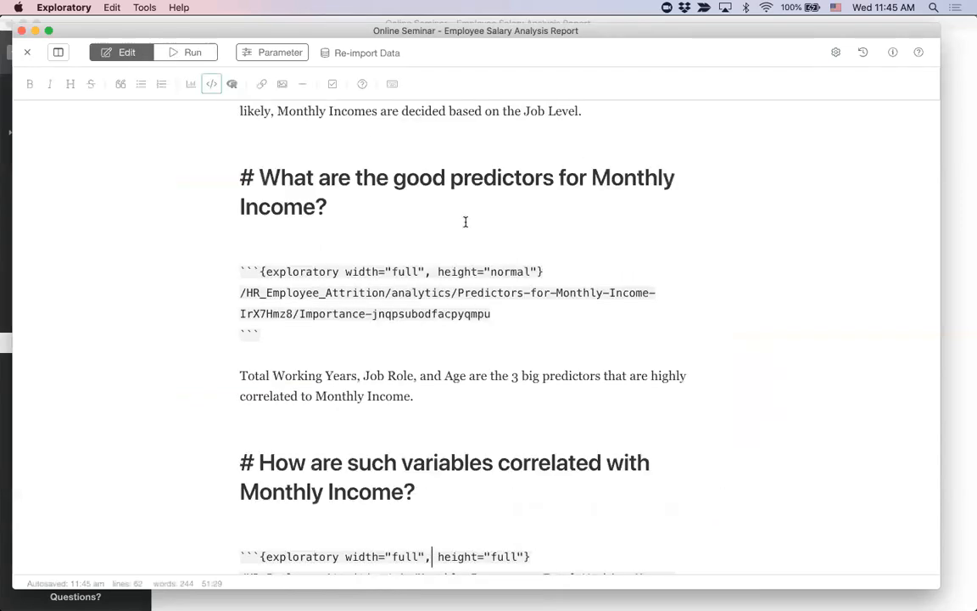
scroll(465, 222, "down", 5)
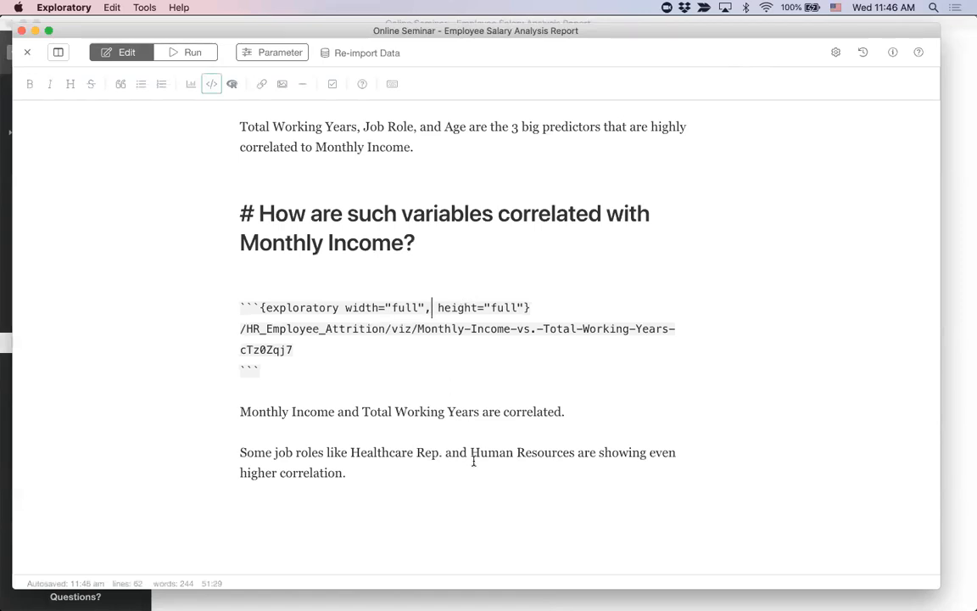
left_click(469, 515)
key("super+Tab")
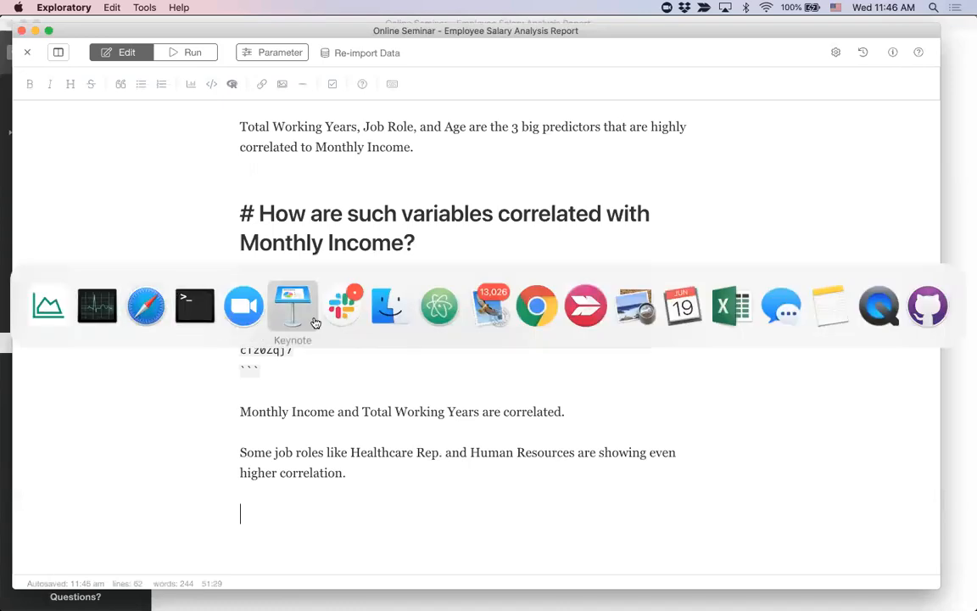
left_click(443, 310)
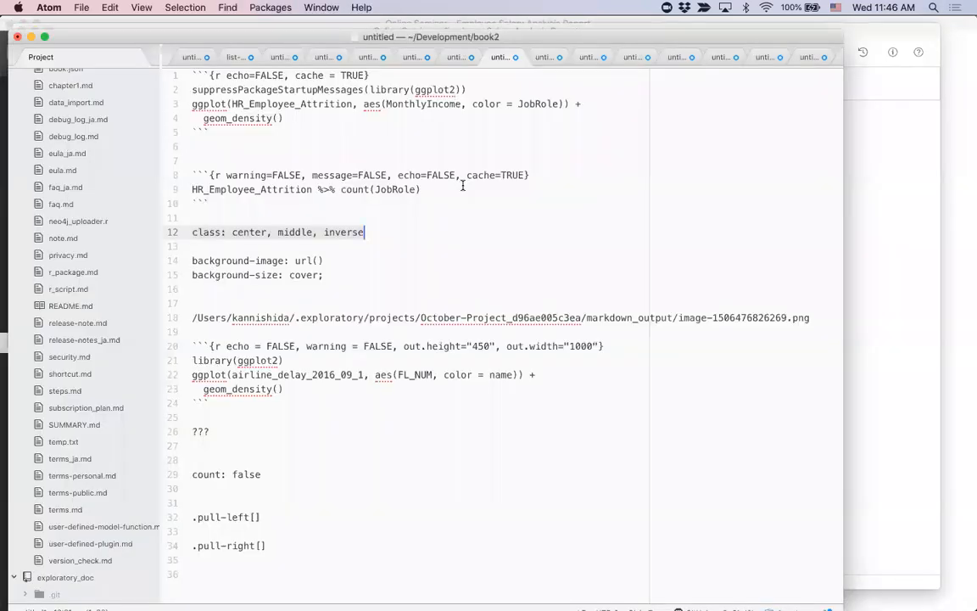
left_click(315, 131)
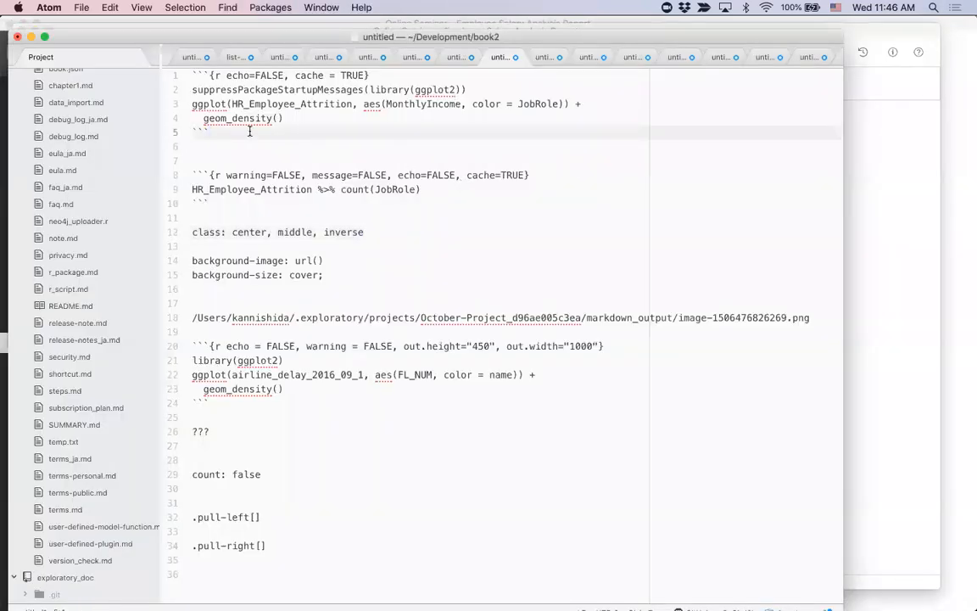
left_click_drag(249, 132, 187, 75)
key("super+c")
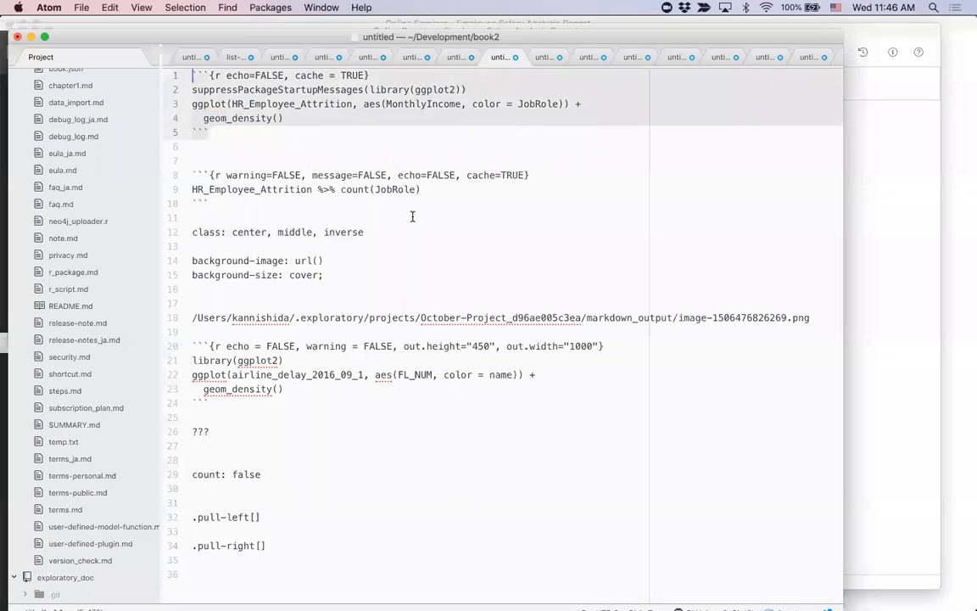
Step: Switch back to Exploratory and paste the copied R chunk at the end of the note
key("super+Tab")
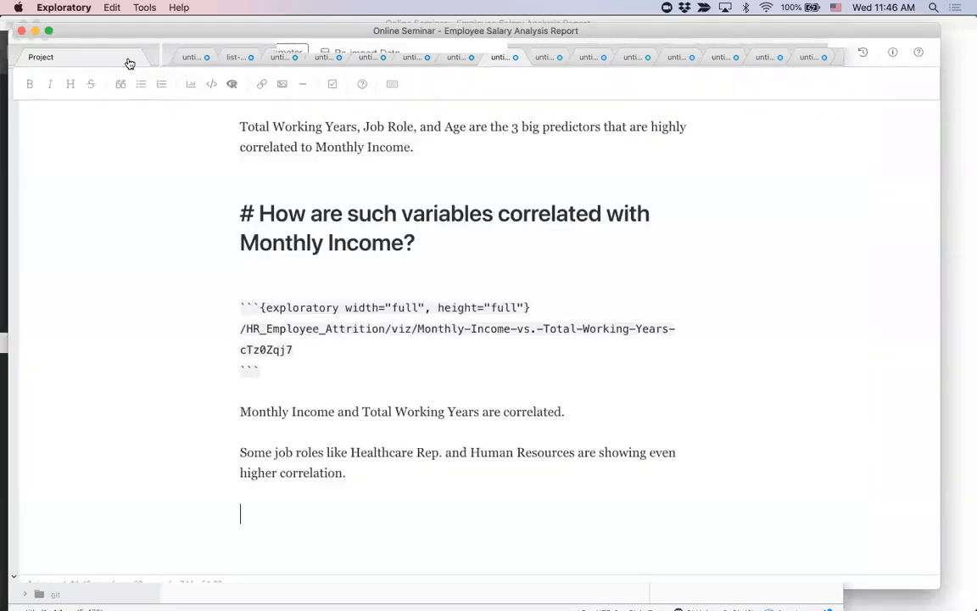
key("Return")
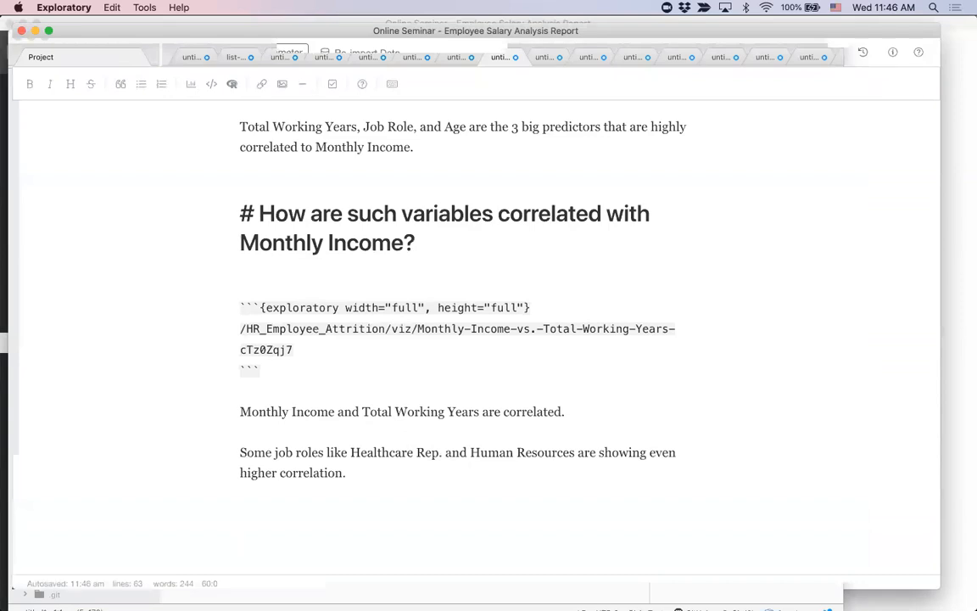
key("super+v")
Step: Add the heading "# Distribution of Monthly Income" above the R chunk, followed by a blank line
left_click(384, 432)
key("Return")
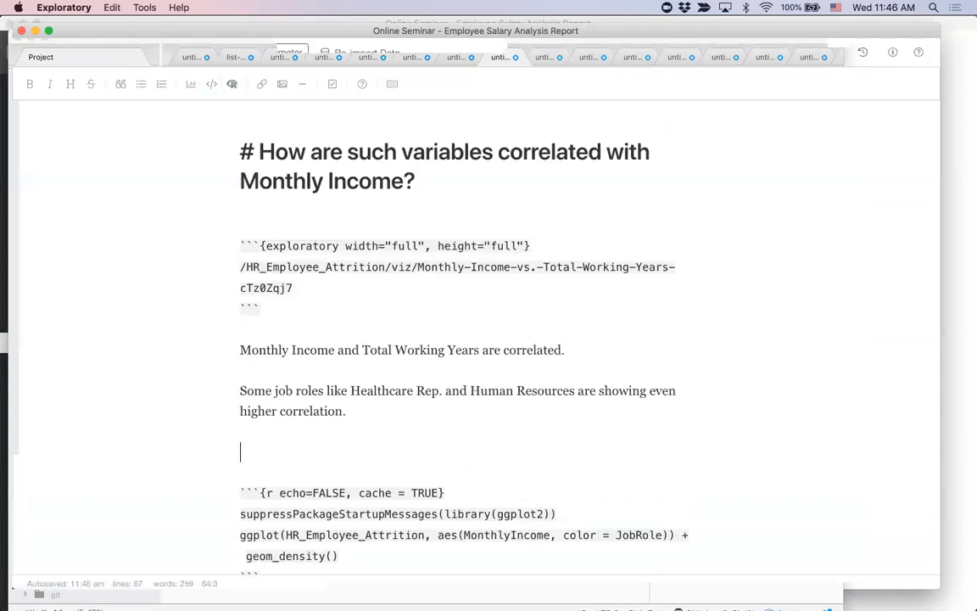
type("# ")
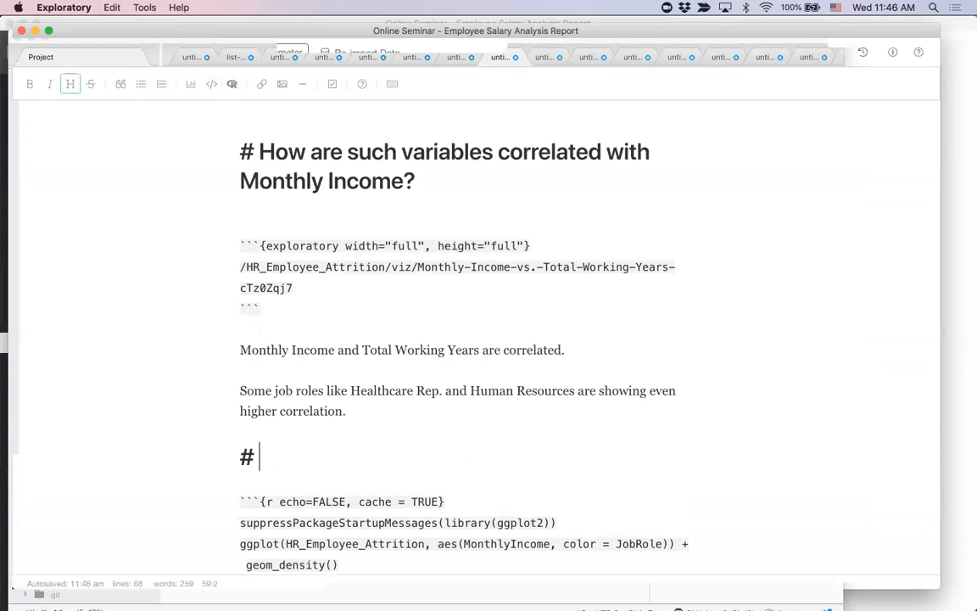
type("Distri")
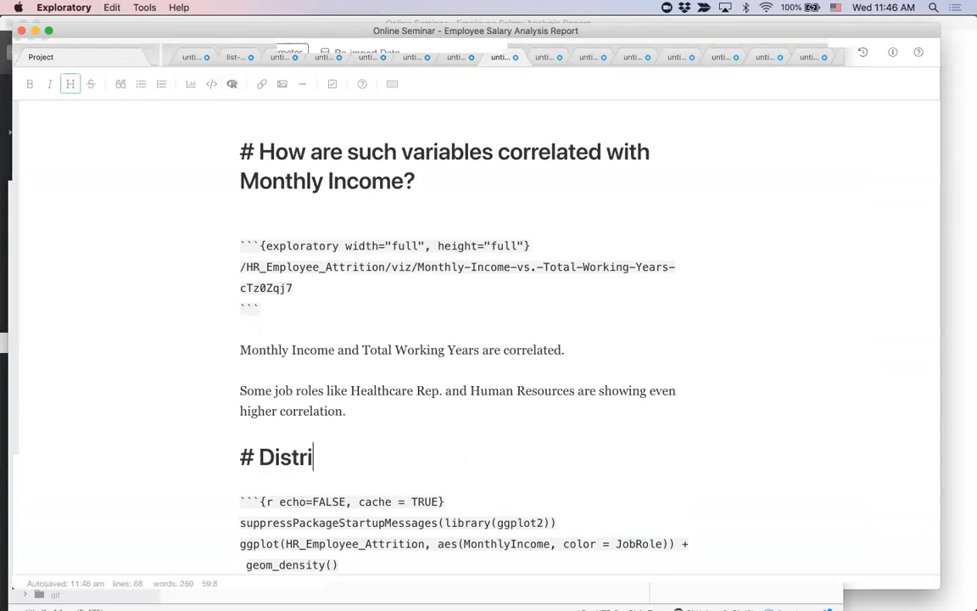
type("bution of Month")
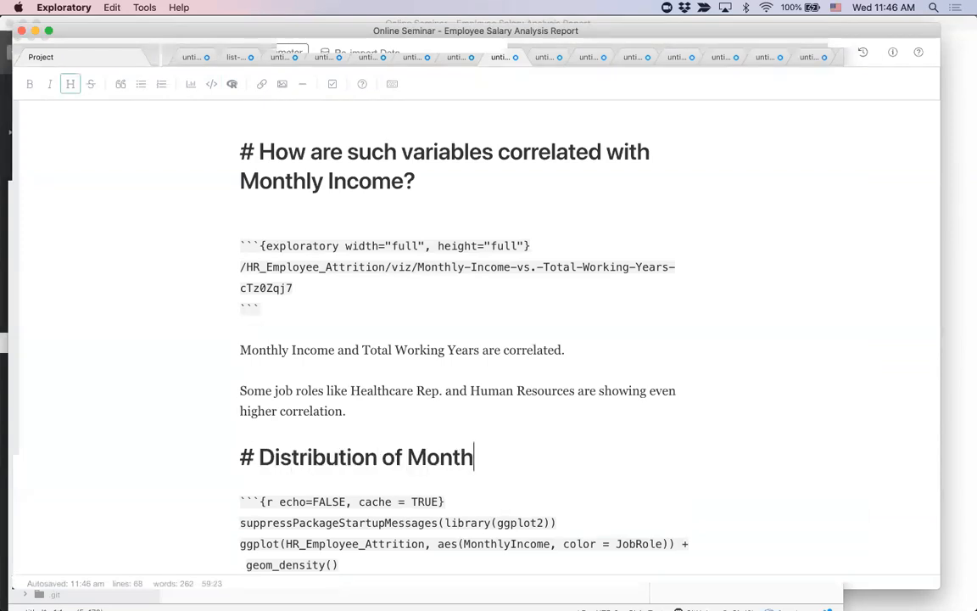
type("ly Income")
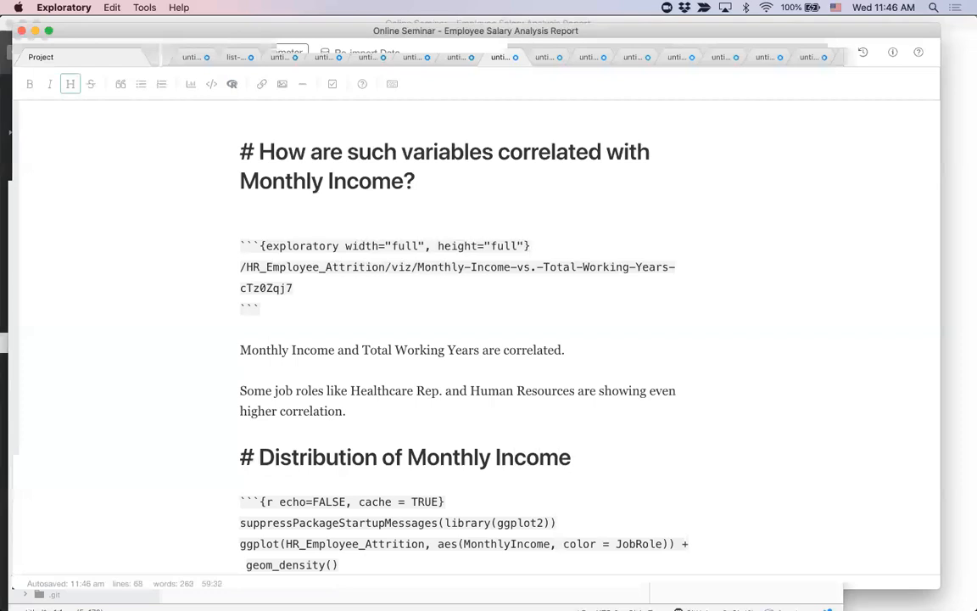
scroll(407, 434, "down", 2)
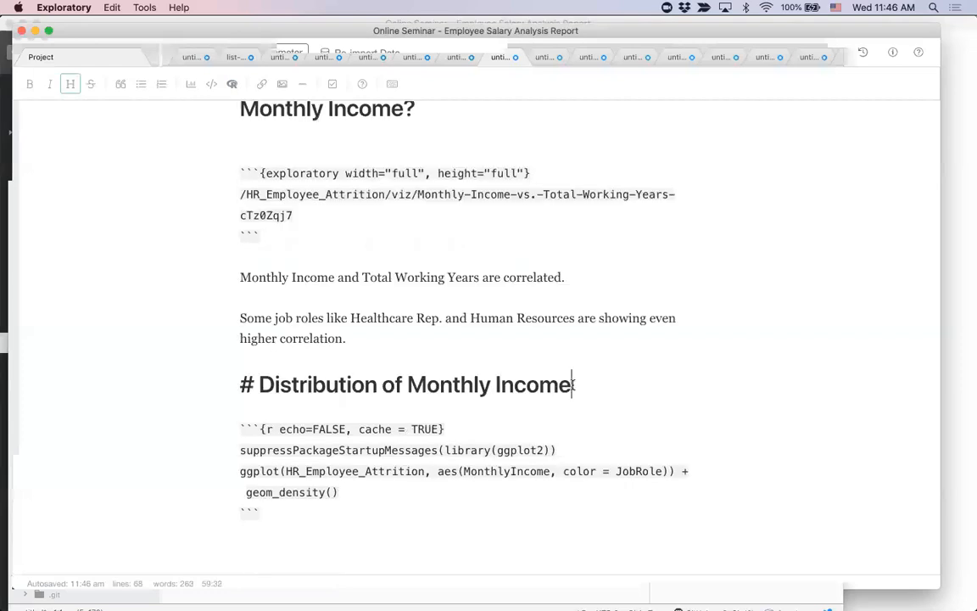
key("Return")
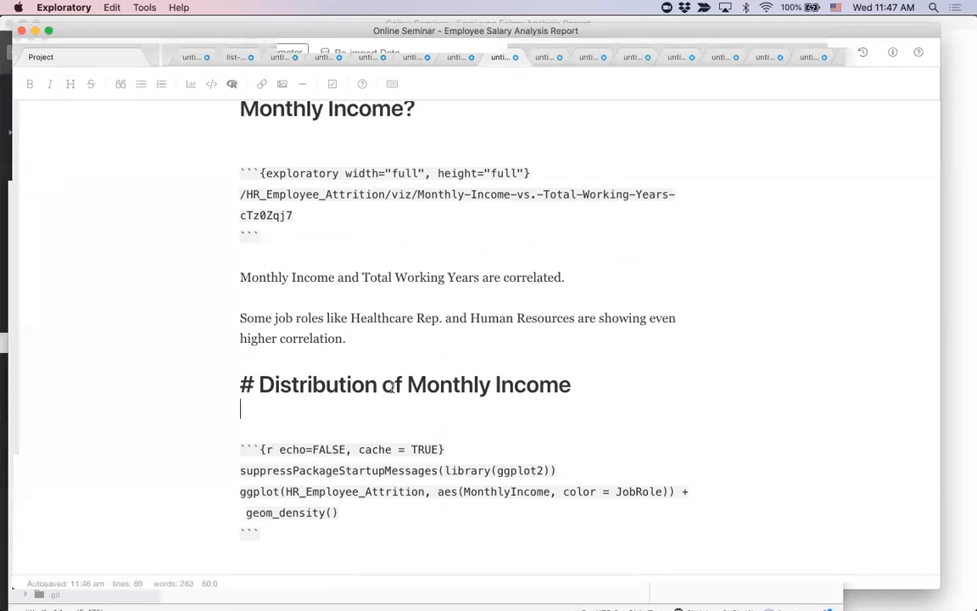
Step: Check the HR_Employee_Attrition data frame's summary in the project window, and return to the ggplot code's MonthlyIncome and JobRole references
left_click_drag(286, 492, 425, 493)
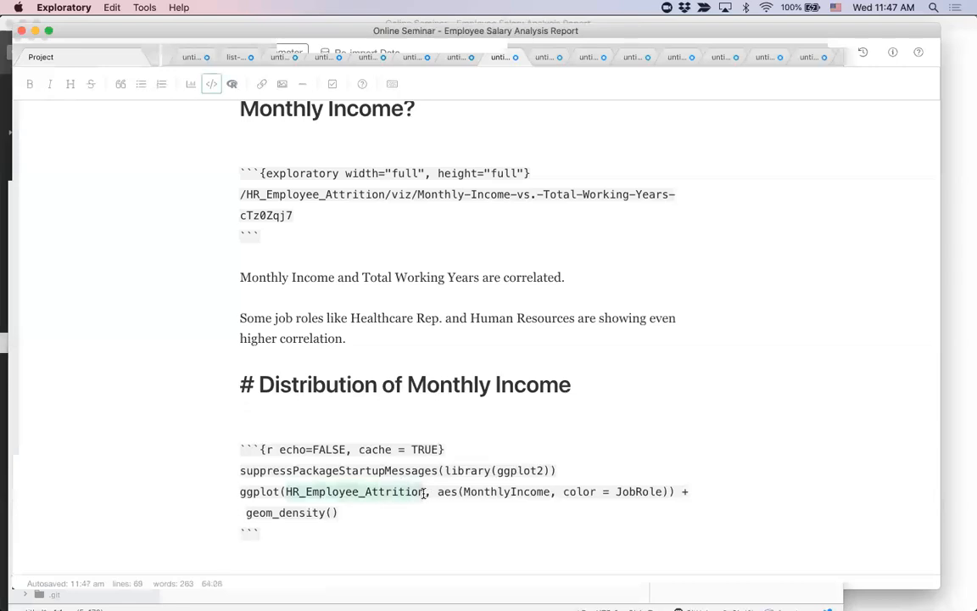
key("super+grave")
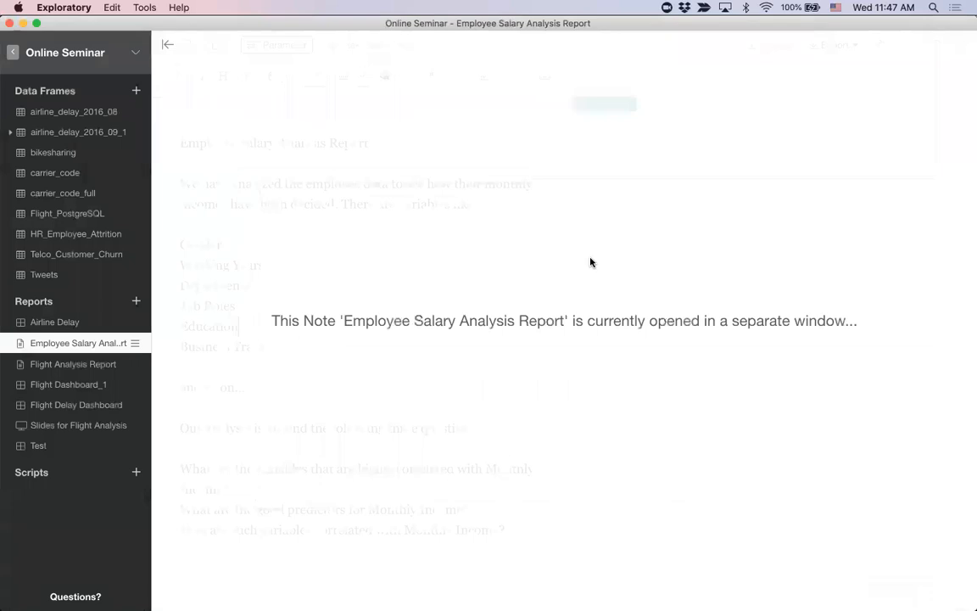
left_click(85, 233)
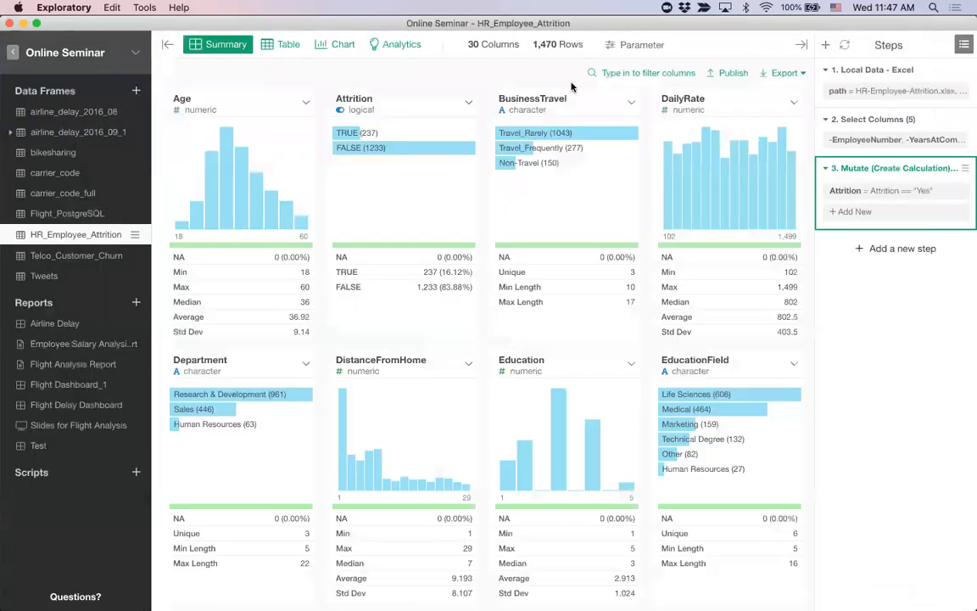
key("super+grave")
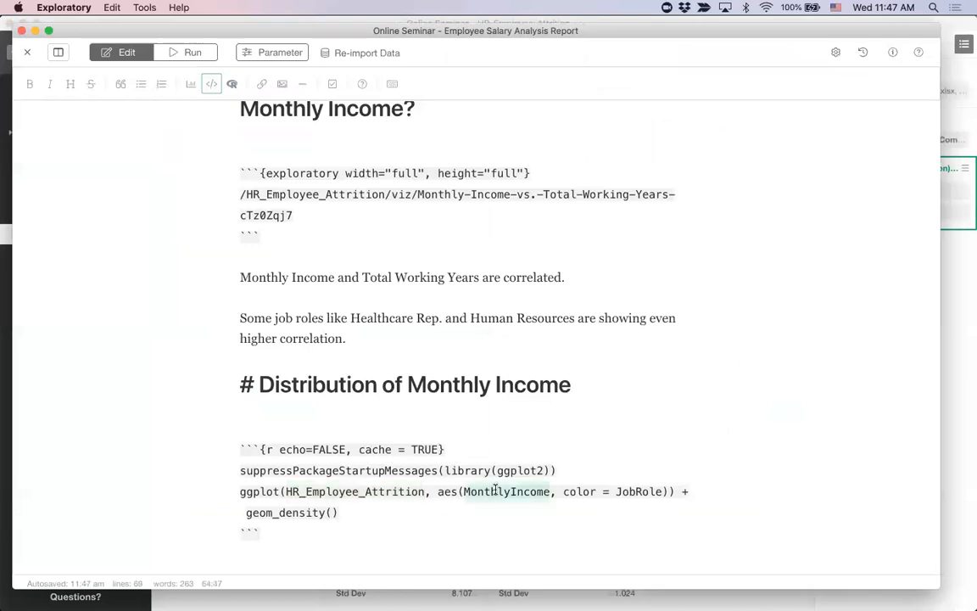
left_click(623, 491)
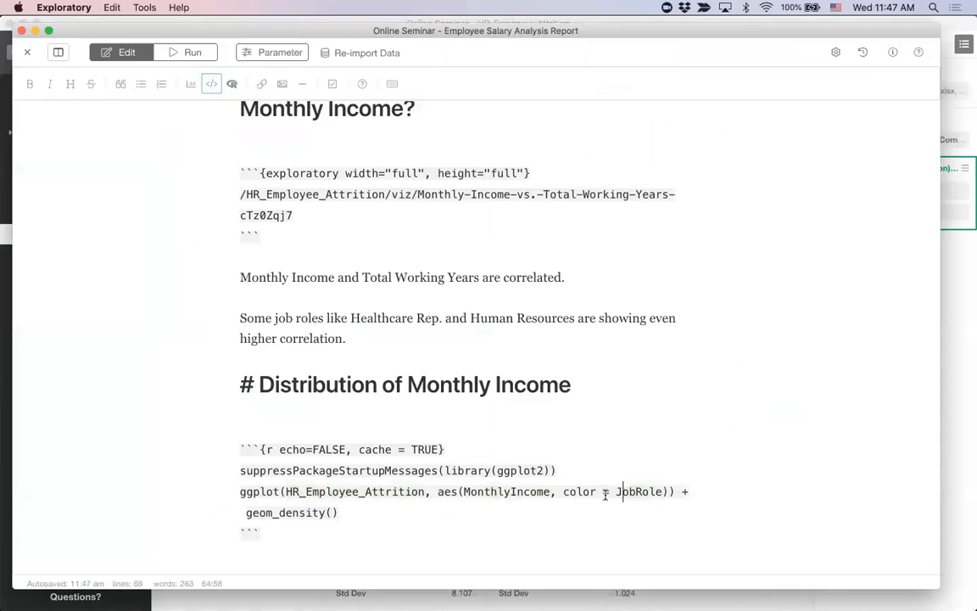
Step: Run the note and view the density chart in the Distribution of Monthly Income section
left_click(193, 53)
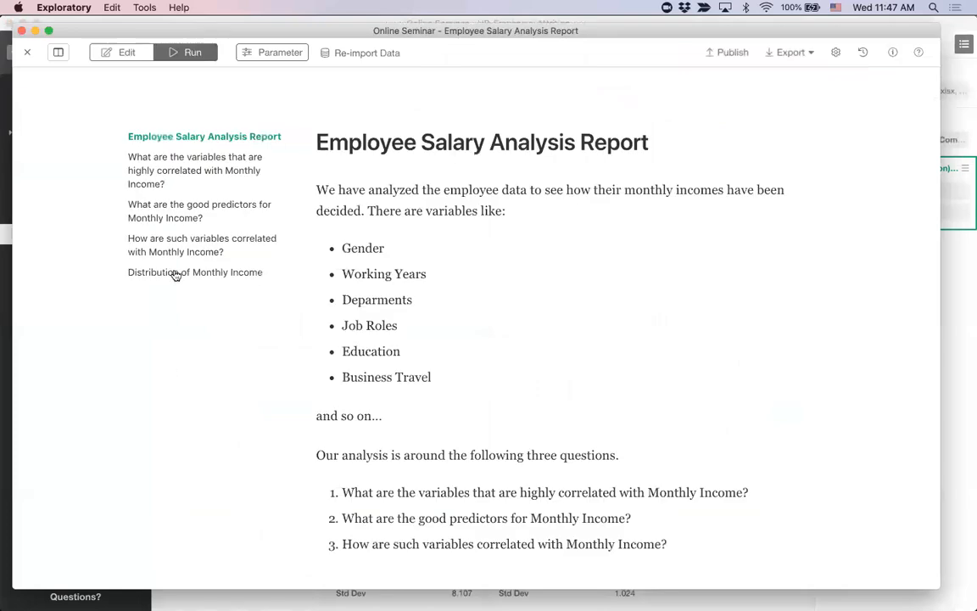
left_click(176, 273)
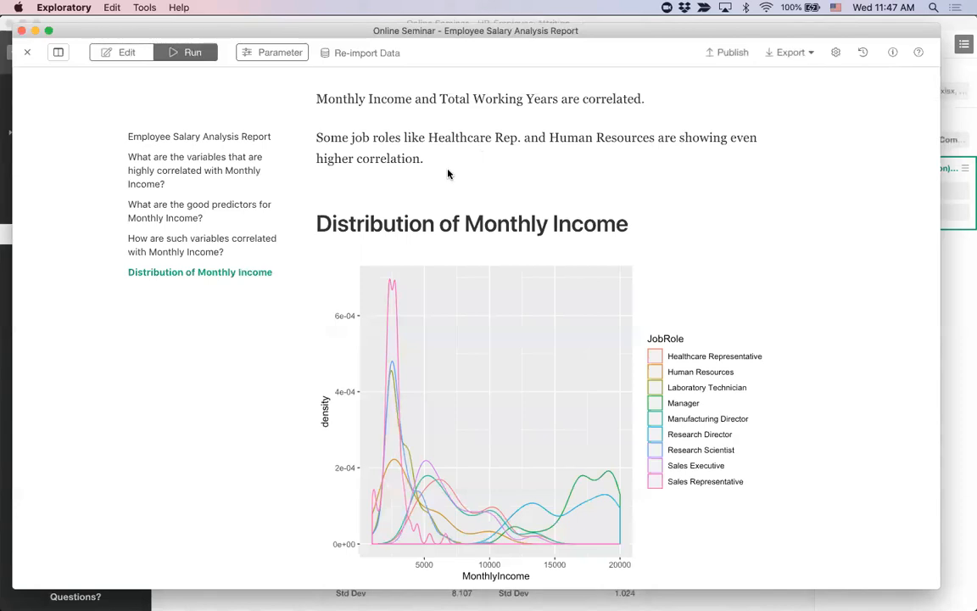
scroll(449, 174, "up", 5)
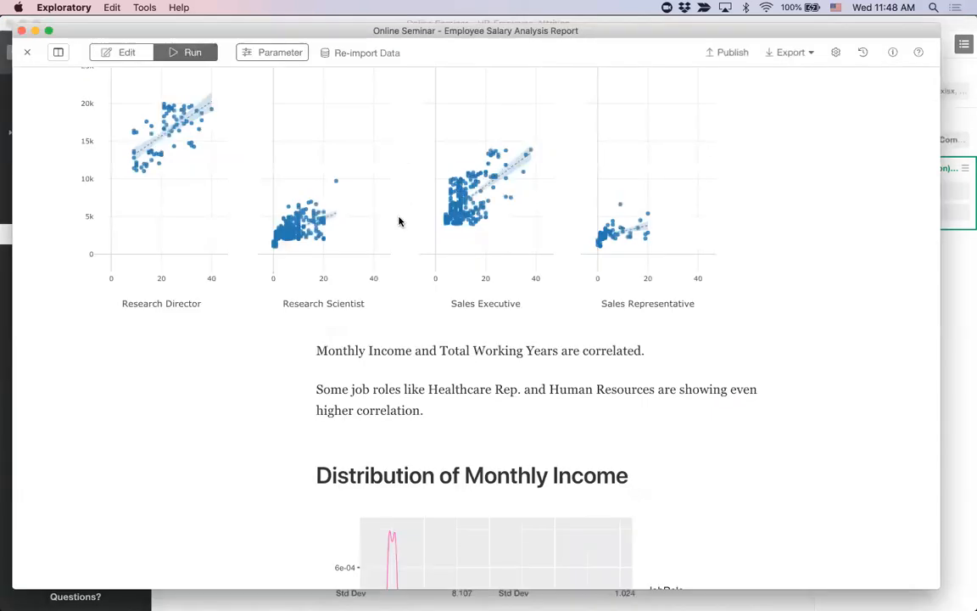
Step: Return to editing and look through the note's source from the title down to the R chunk
left_click(124, 53)
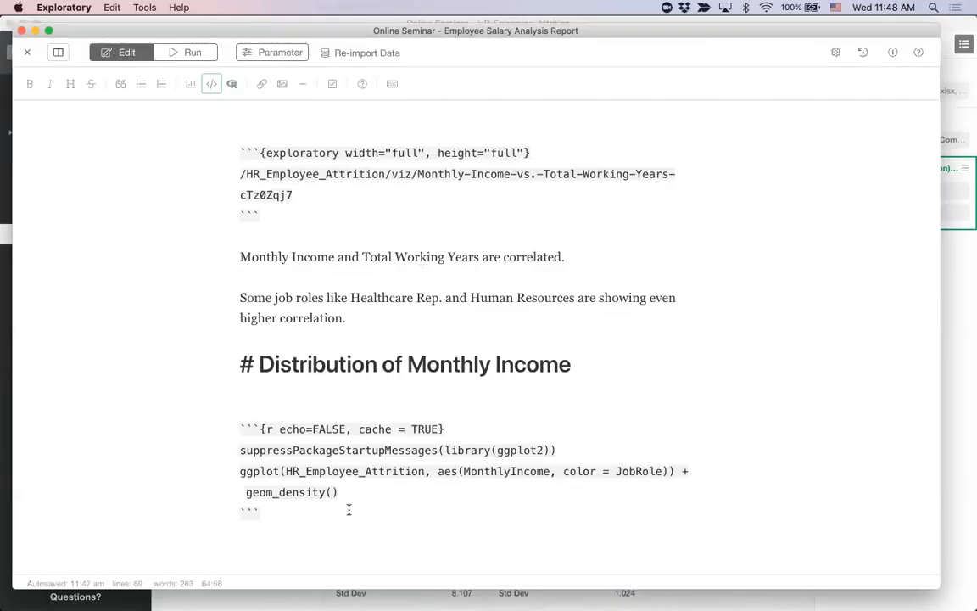
scroll(429, 343, "up", 15)
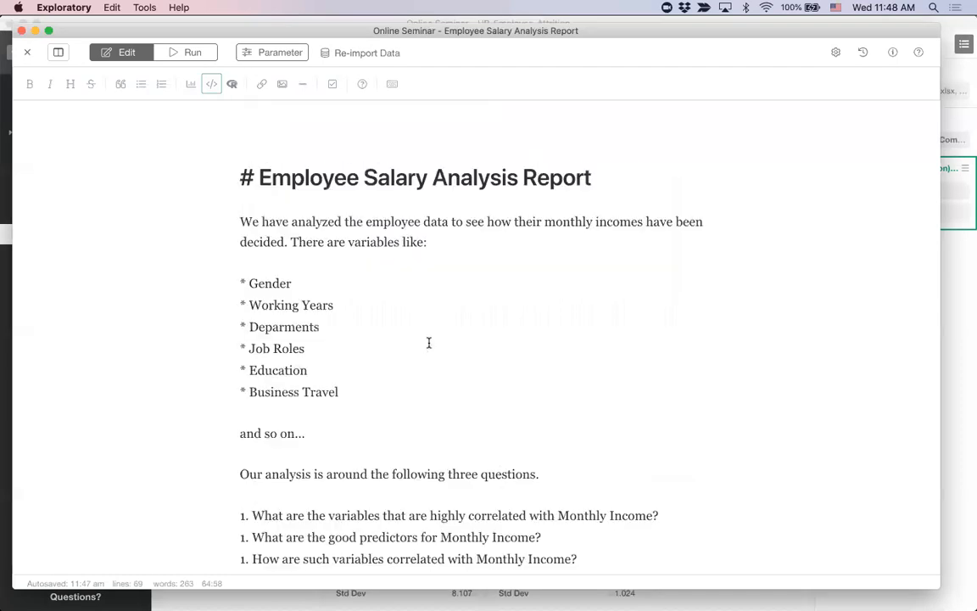
left_click(512, 221)
scroll(507, 291, "down", 20)
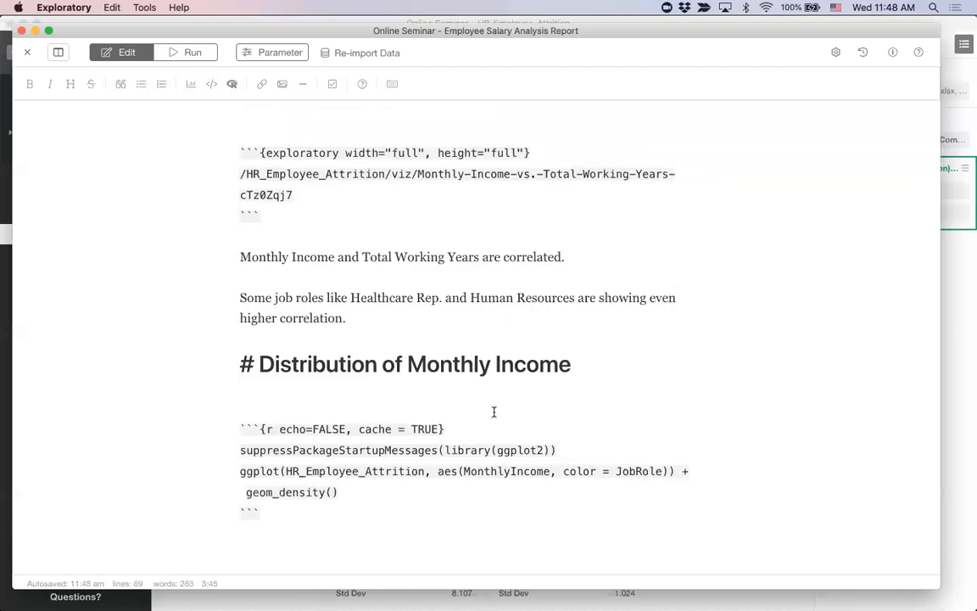
Step: Insert the Chart 1 table of the airline_delay_2016_09_1 data frame below the ggplot R chunk, separated by blank lines
key("super+Tab")
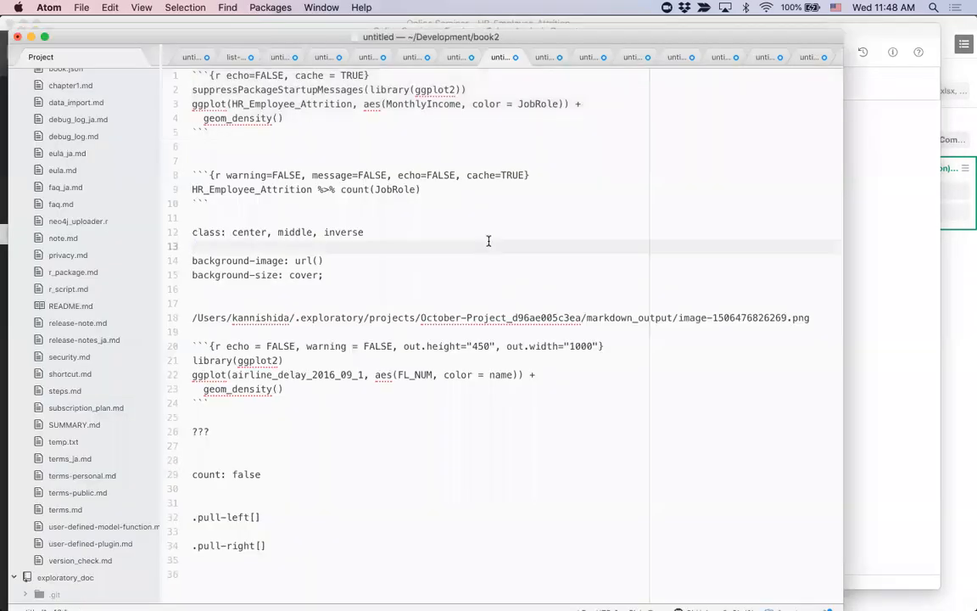
key("super+Tab")
left_click(430, 517)
key("Return")
key("Return")
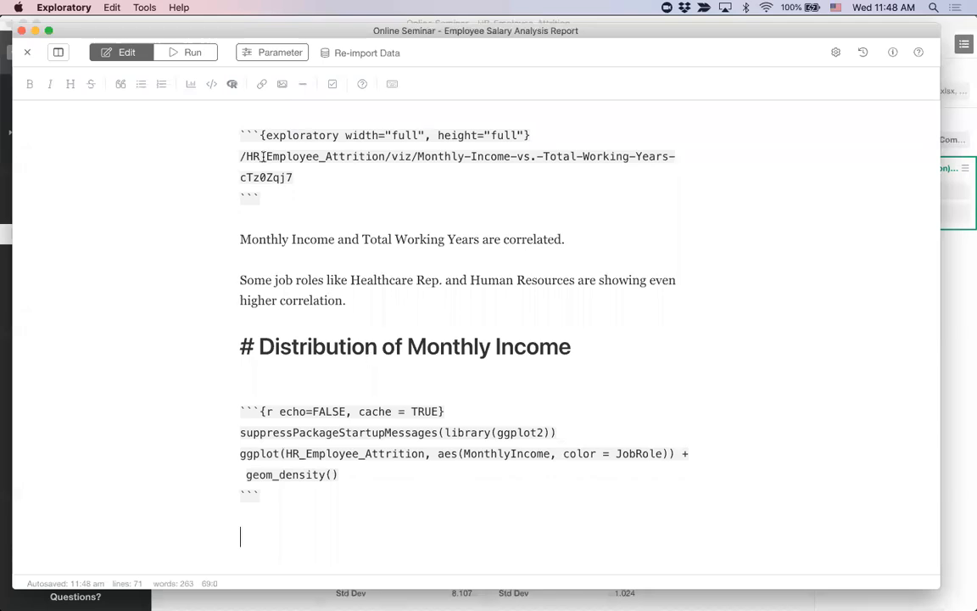
left_click(191, 84)
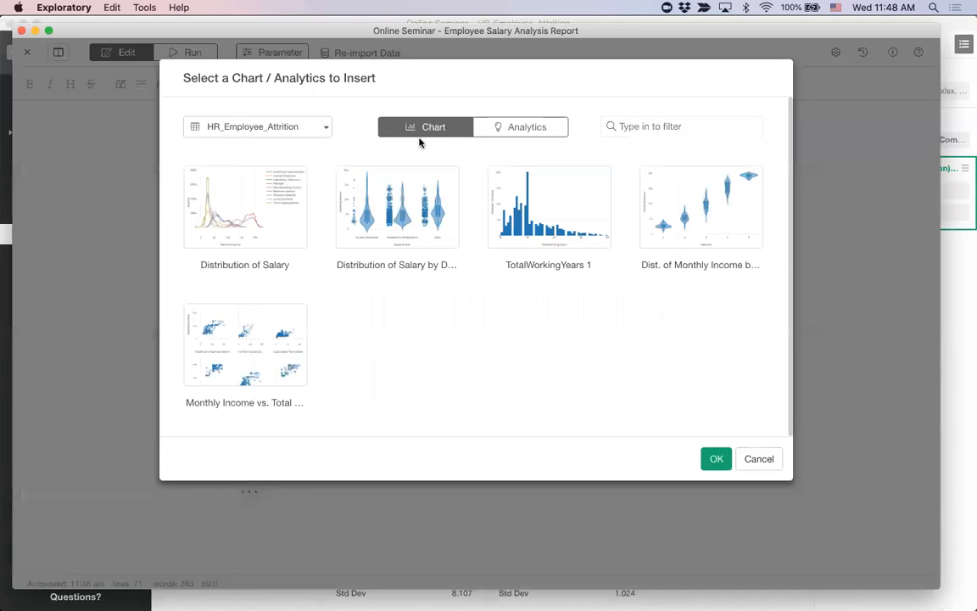
left_click(311, 132)
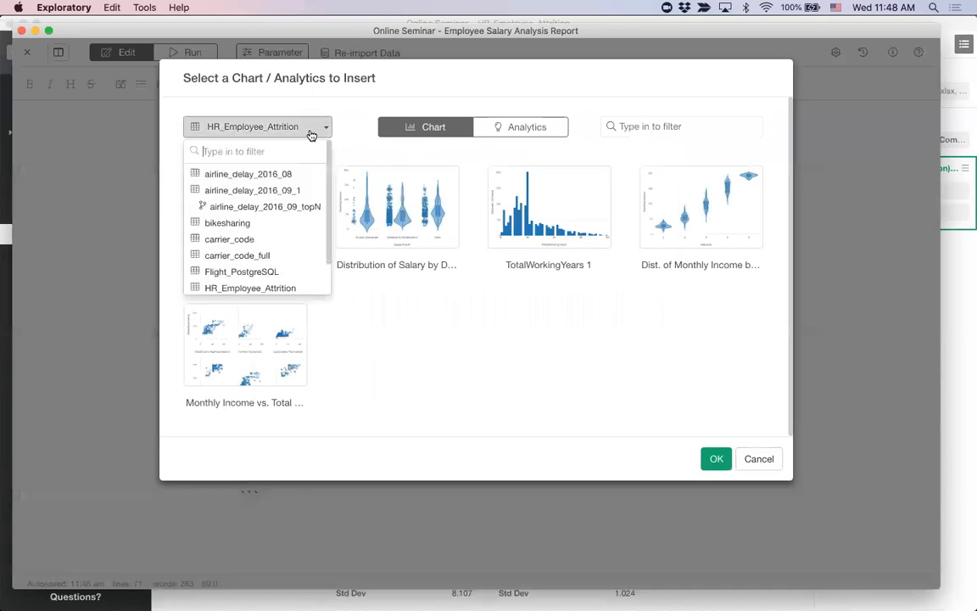
left_click(280, 212)
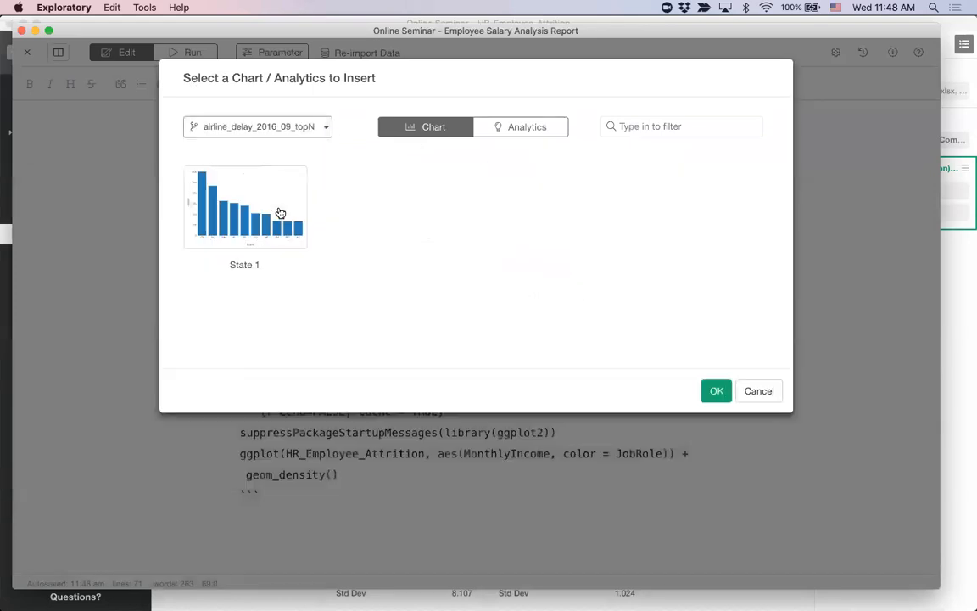
left_click(306, 127)
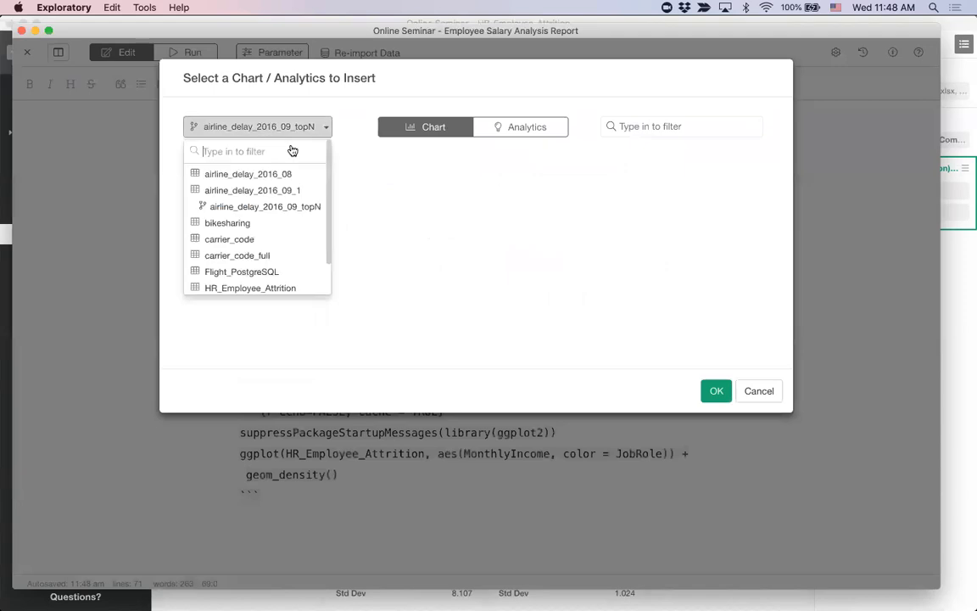
left_click(297, 194)
left_click(262, 340)
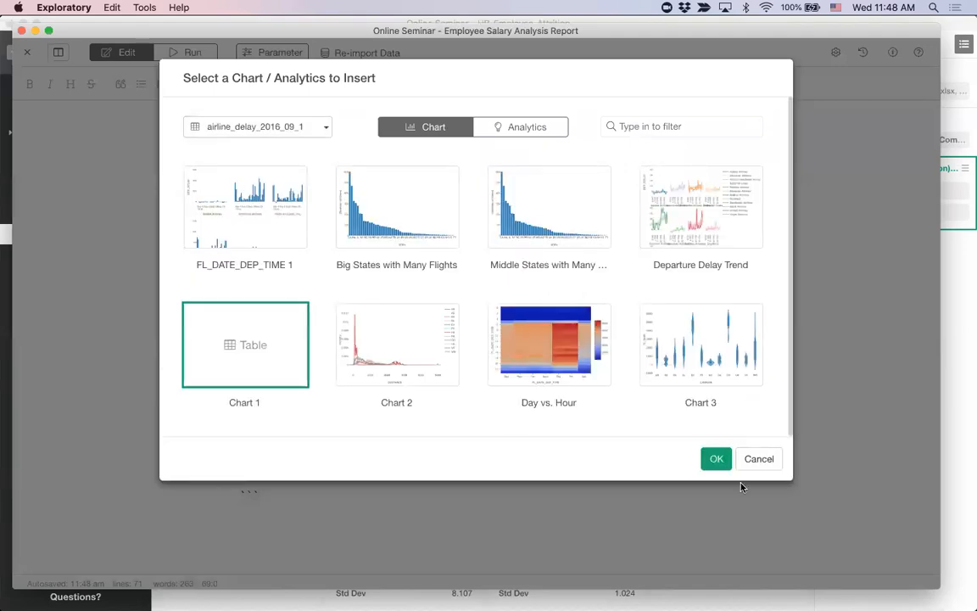
left_click(715, 459)
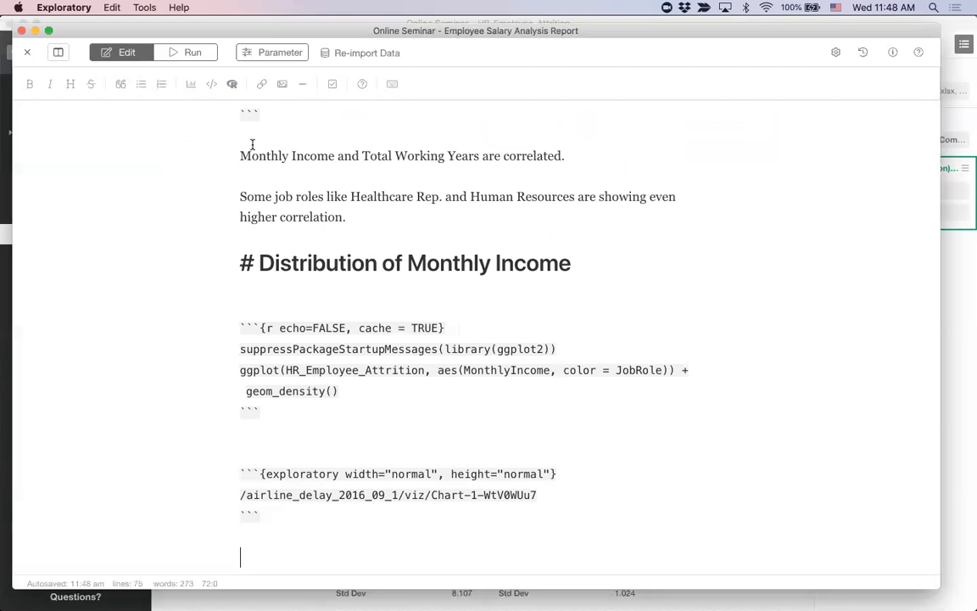
Step: Run the note, view the inserted airline table in the Distribution of Monthly Income section, and return to editing
left_click(186, 56)
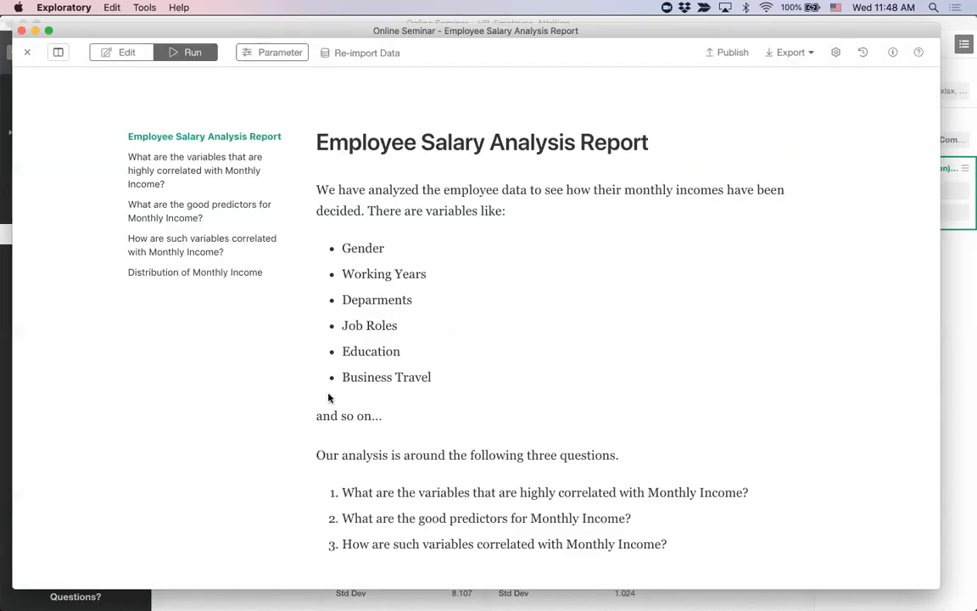
left_click(244, 272)
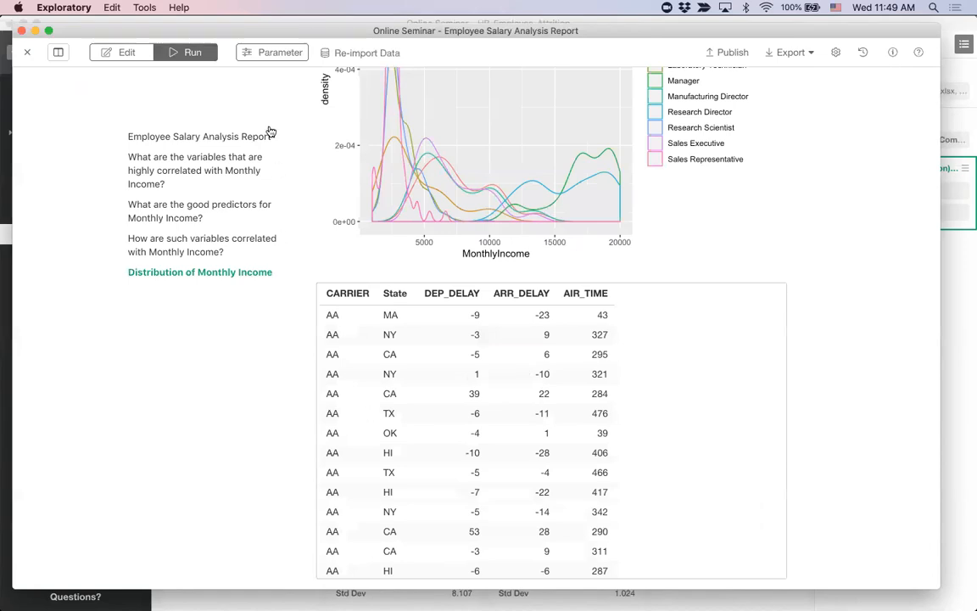
left_click(121, 56)
Step: Insert a new R chunk below the airline chart chunk and put HR_Employee_Attrition in it, copied from the ggplot code
left_click(324, 542)
key("Return")
key("Return")
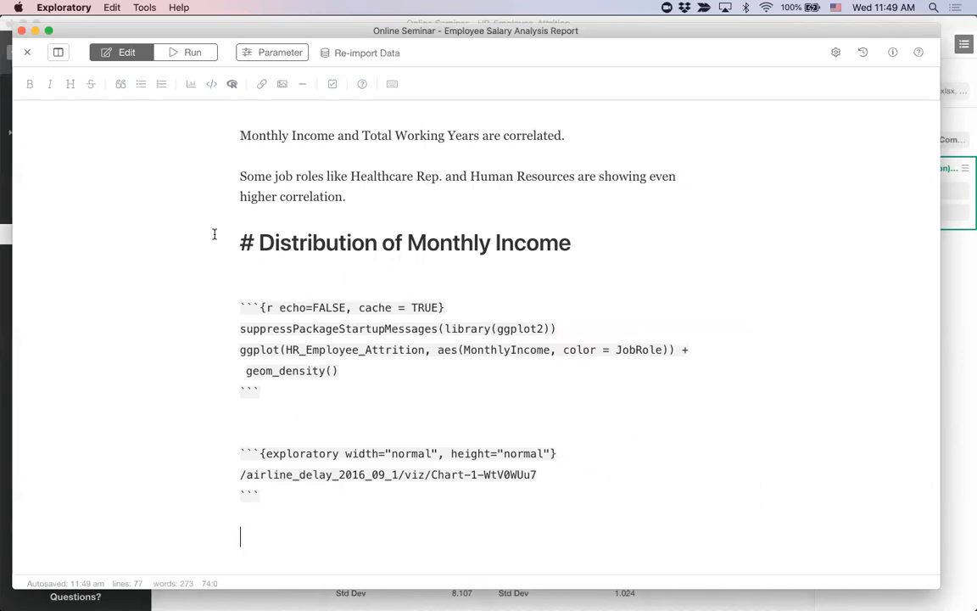
left_click(233, 86)
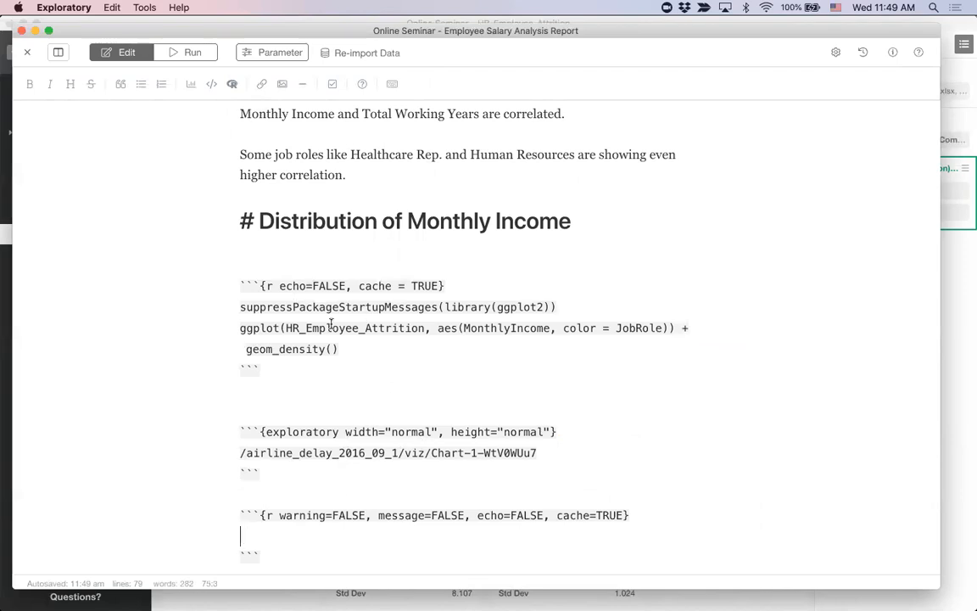
left_click_drag(286, 327, 428, 327)
key("super+c")
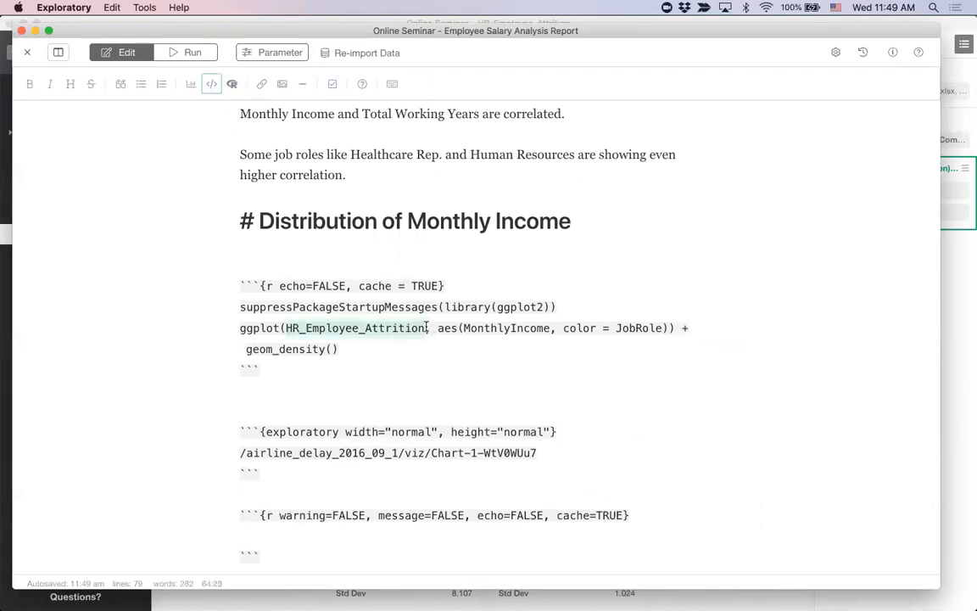
left_click(302, 537)
key("super+v")
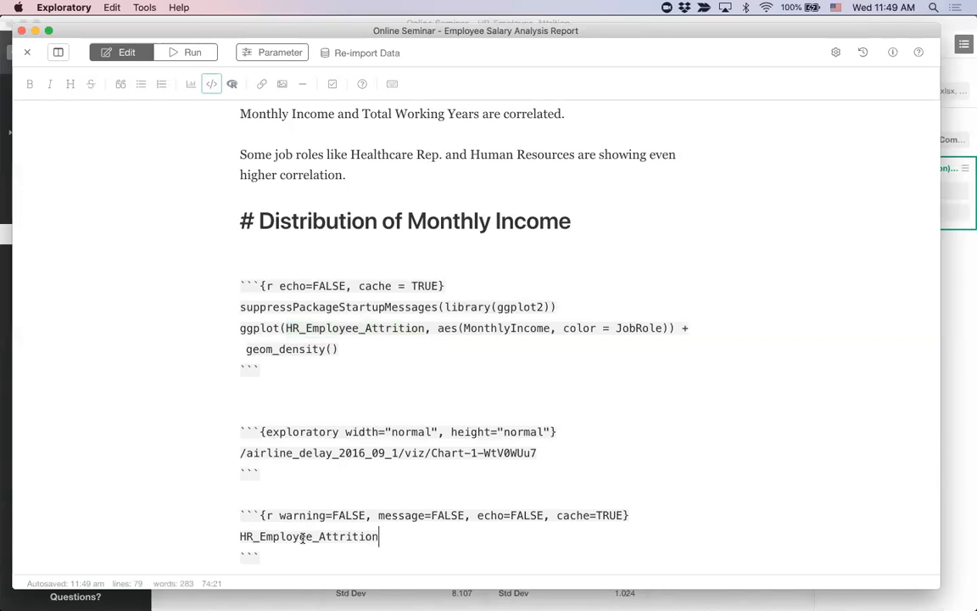
Step: Complete the new R chunk's code line as head(HR_Employee_Attrition, 20)
type("%")
key("BackSpace")
key("BackSpace")
key("super+Left")
type("head(")
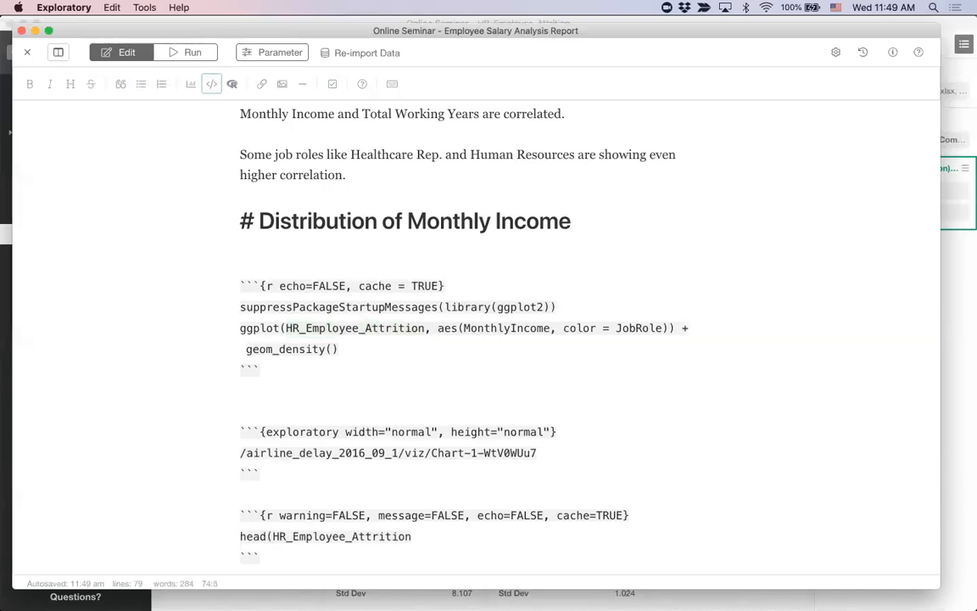
type(", 20)")
Step: Run the note, view the employee data table below the airline table, and return to editing
left_click(200, 58)
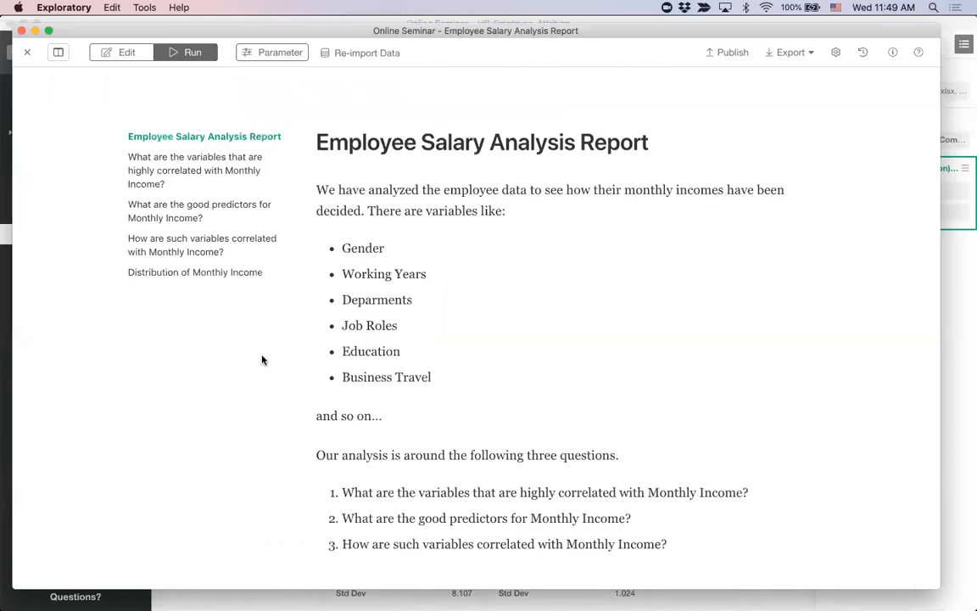
left_click(222, 273)
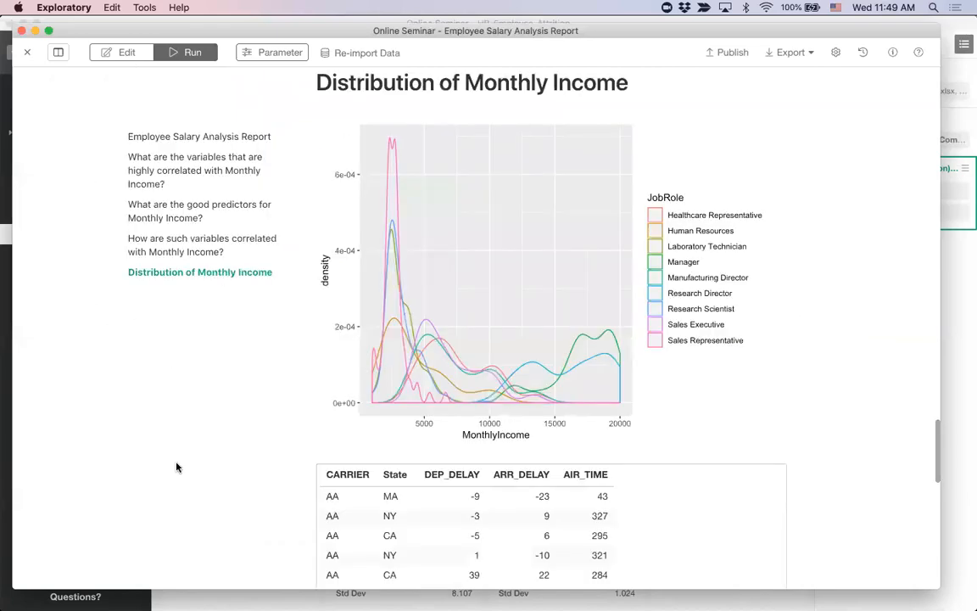
scroll(176, 466, "down", 10)
scroll(177, 466, "up", 3)
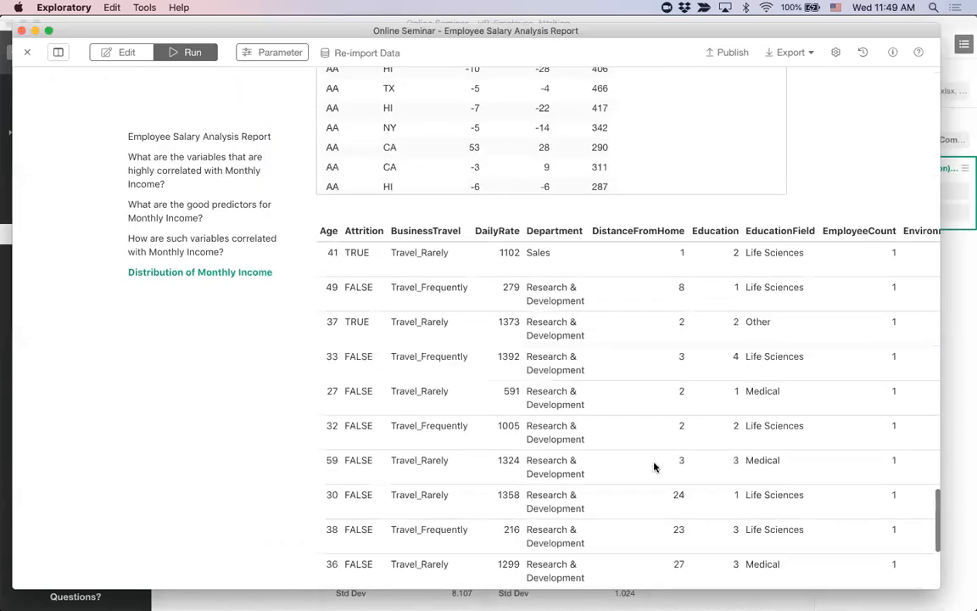
left_click(125, 54)
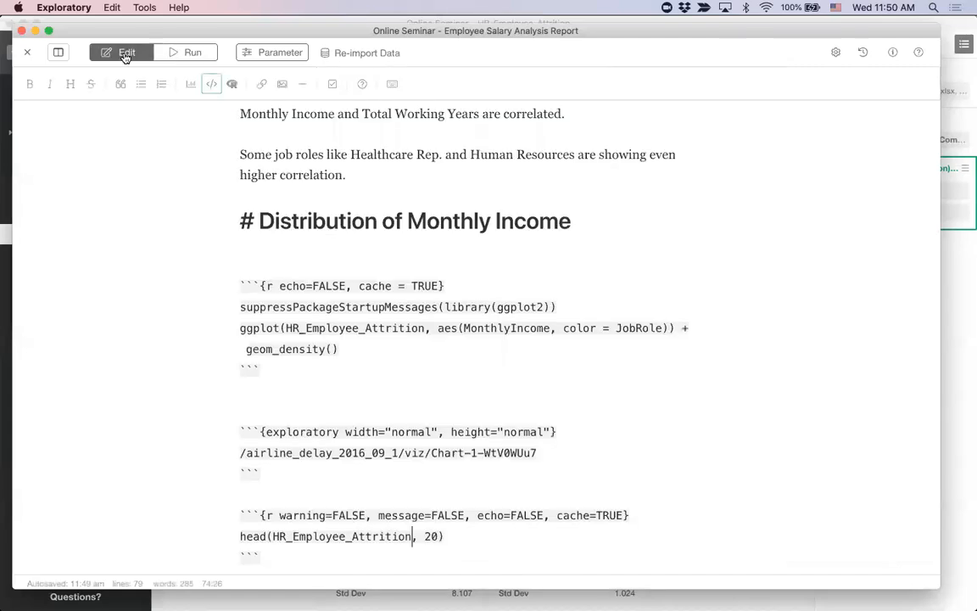
Step: Remove the head() call from the last R chunk and append %>% count(JobRole) to its code line
key("BackSpace")
key("cmd+Left")
key("shift+Right")
key("shift+Right")
key("shift+Right")
key("shift+Right")
key("shift+Right")
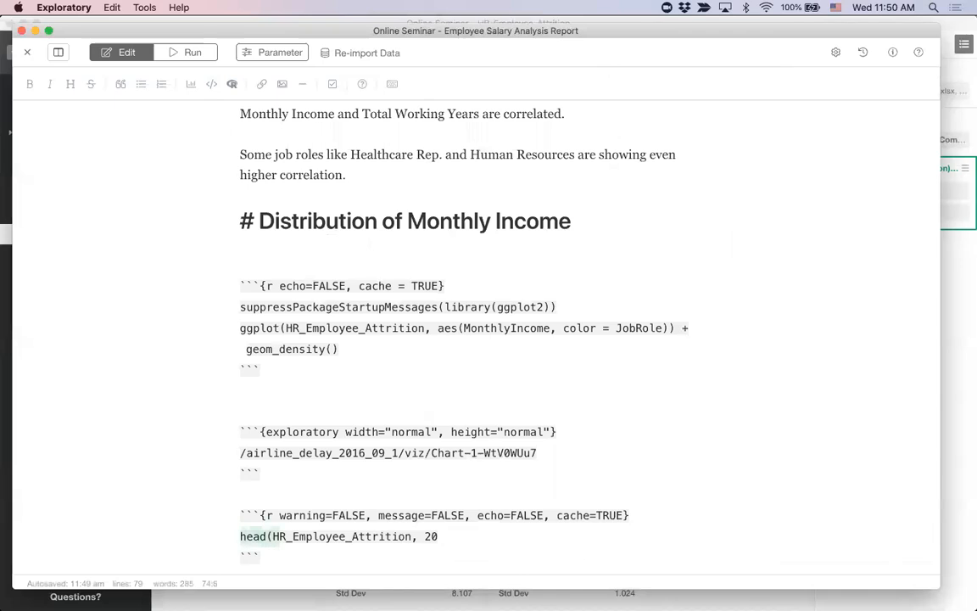
key("BackSpace")
key("super+Right")
type("%>% ")
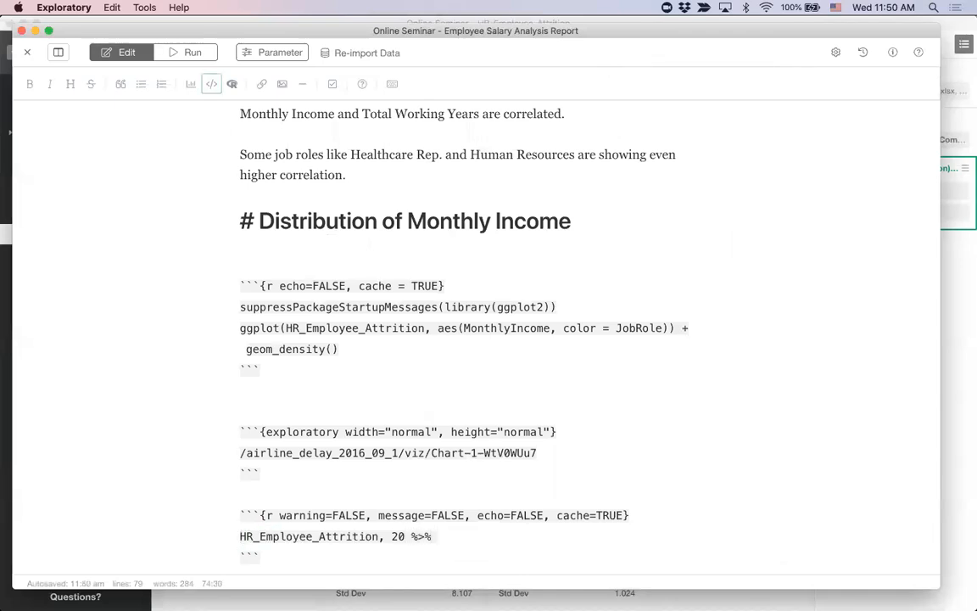
type("count(JobRole)")
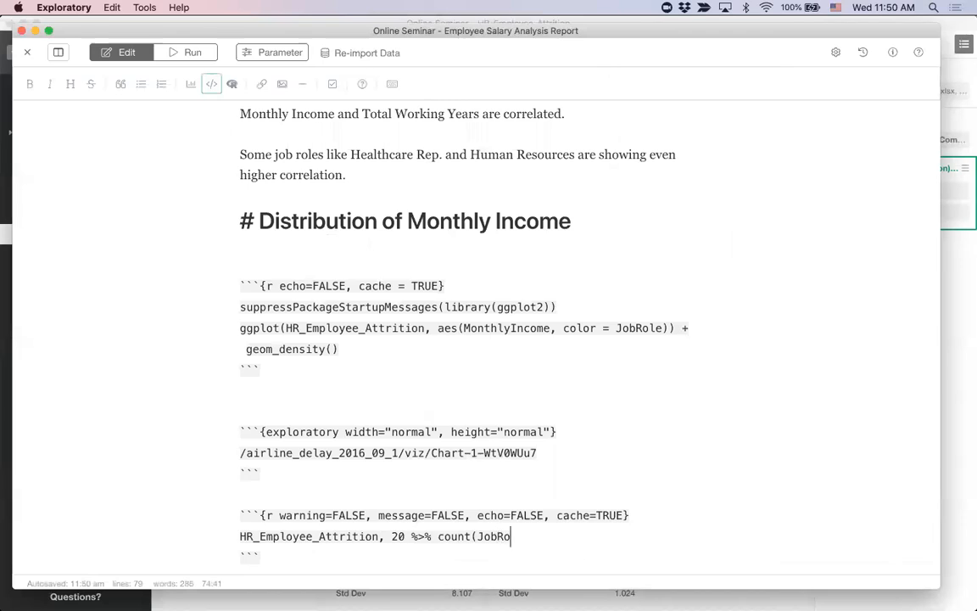
Step: Try to run the note with the edited R chunk, and return to editing
left_click(186, 56)
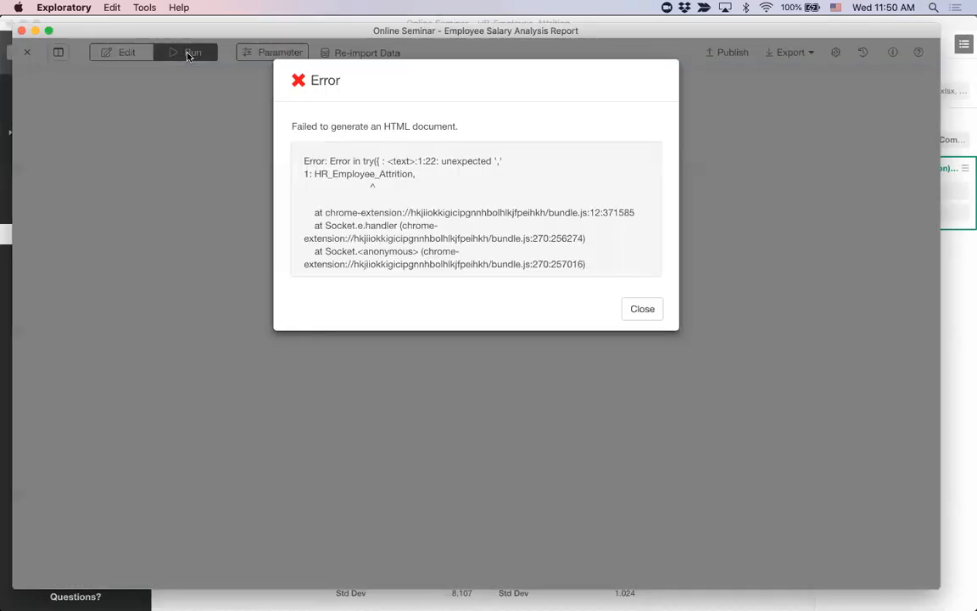
left_click(643, 308)
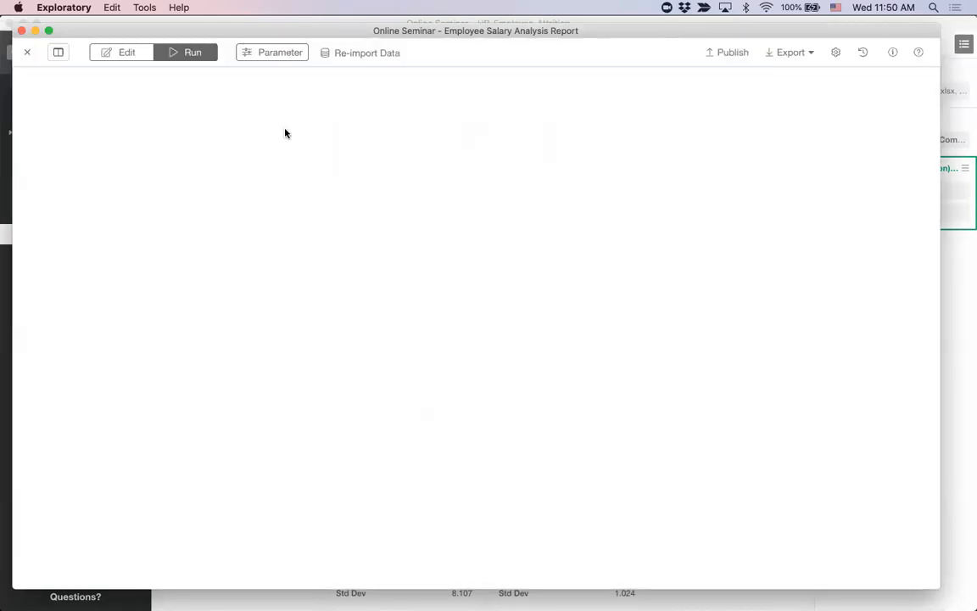
left_click(144, 56)
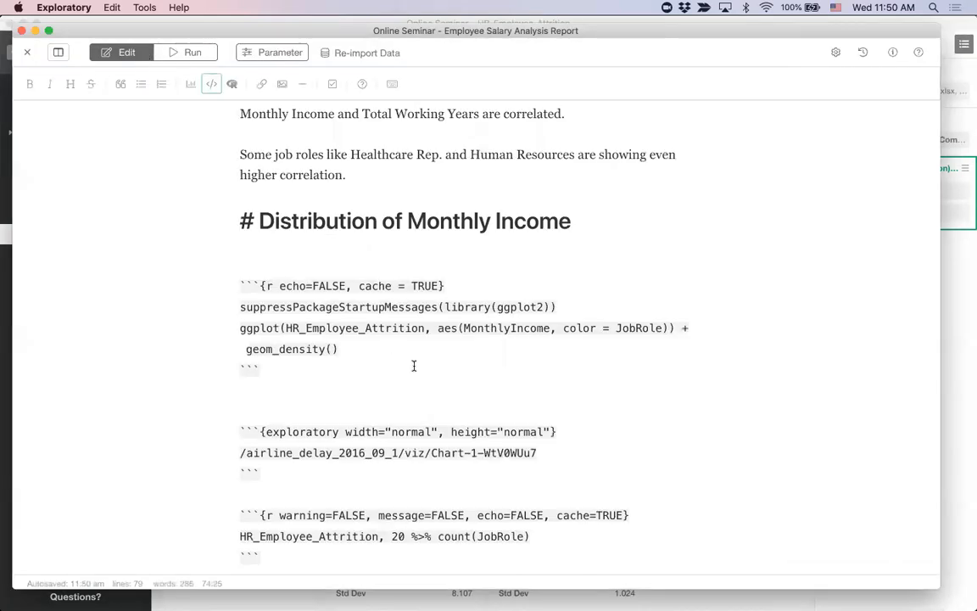
Step: Correct the last R chunk's code line to HR_Employee_Attrition %>% count(JobRole) by removing the leftover ", 20"
scroll(372, 331, "down", 2)
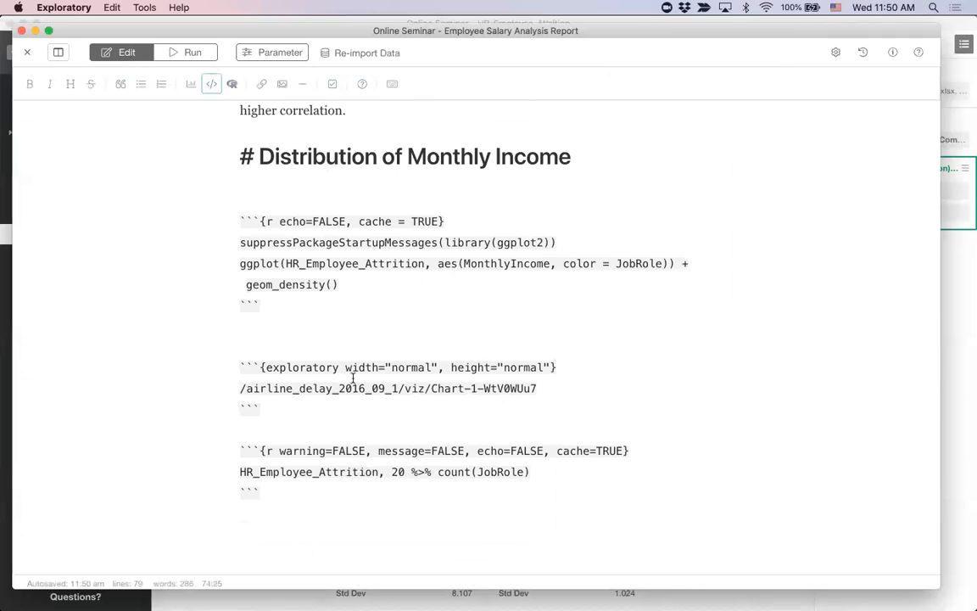
double_click(367, 263)
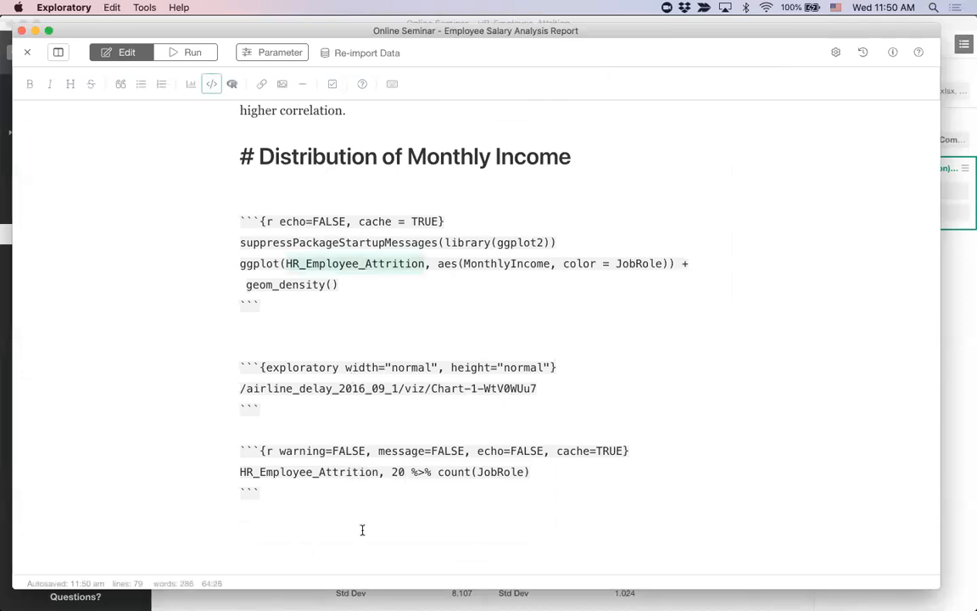
double_click(331, 471)
key("super+v")
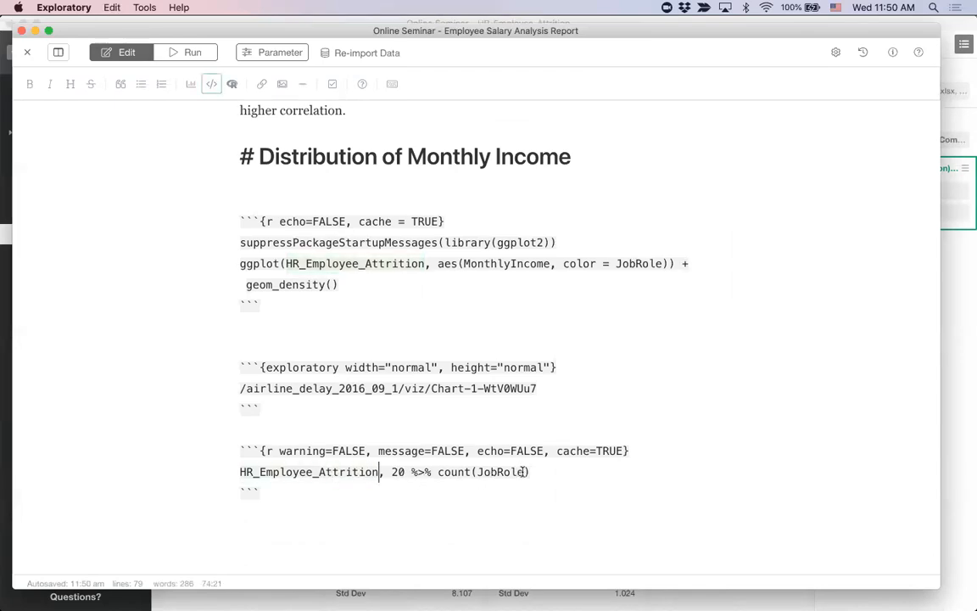
key("BackSpace")
key("BackSpace")
key("BackSpace")
key("BackSpace")
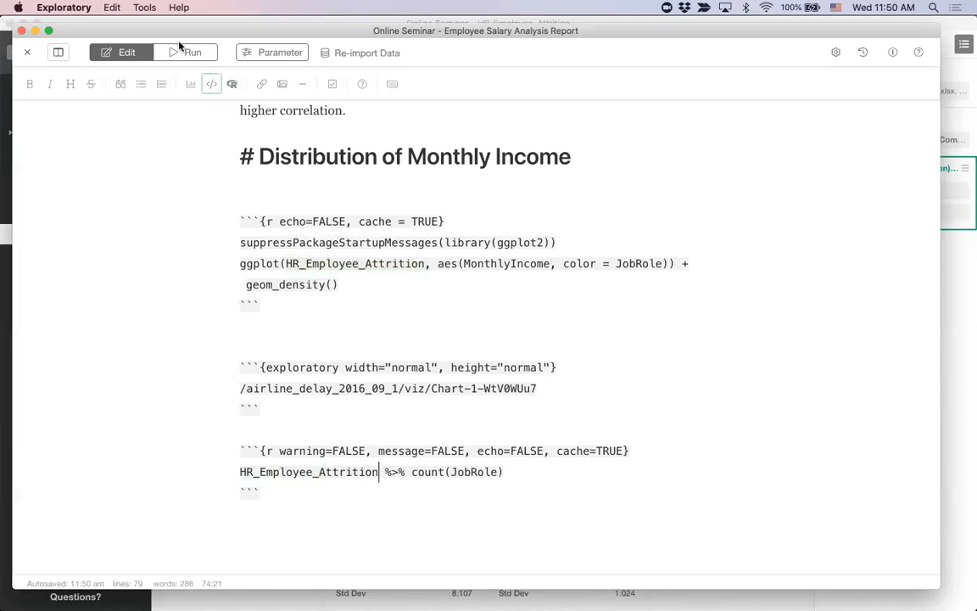
Step: Run the note, view the JobRole count table in the Distribution of Monthly Income section, and return to editing
left_click(191, 57)
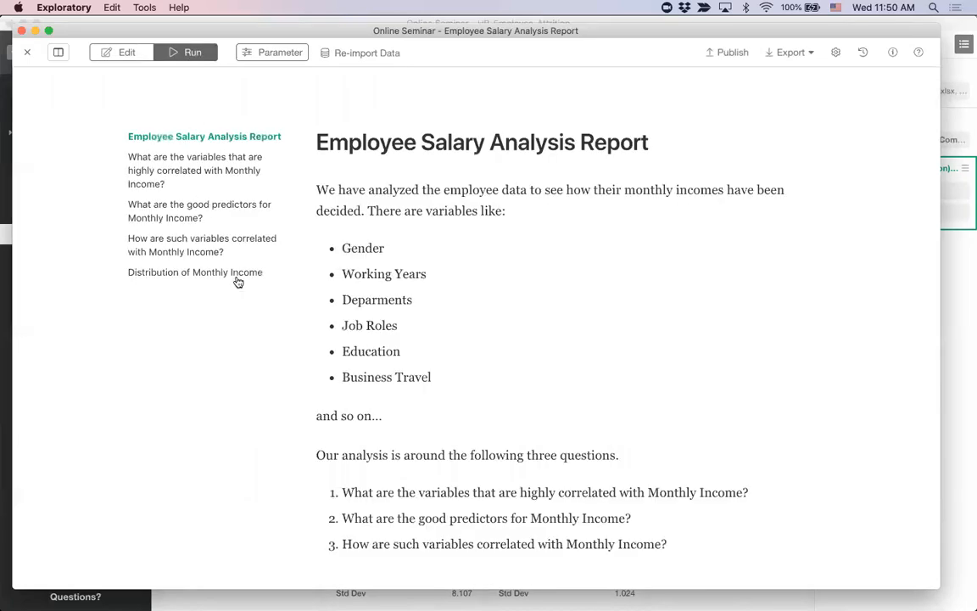
left_click(239, 277)
scroll(178, 440, "down", 5)
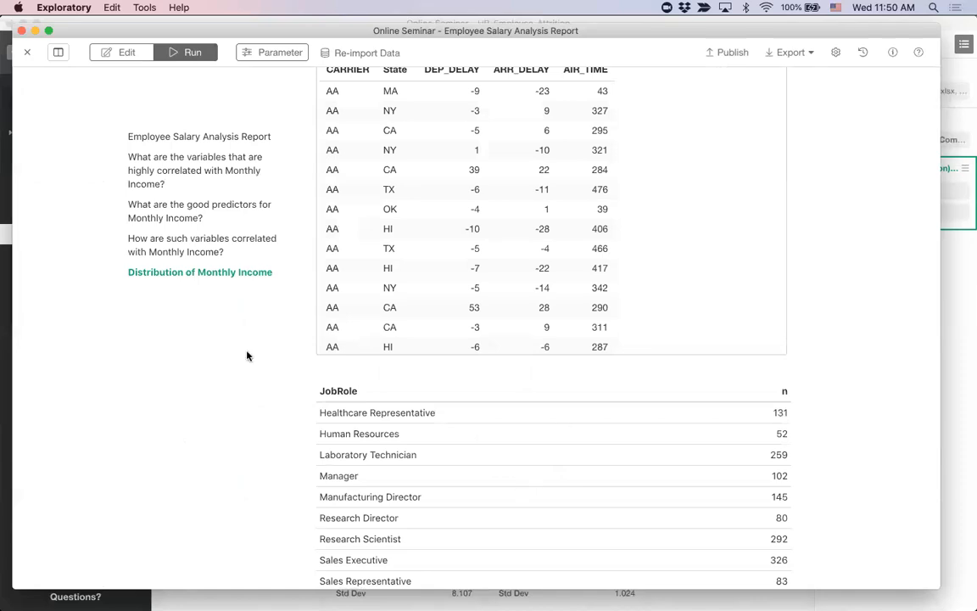
left_click(126, 52)
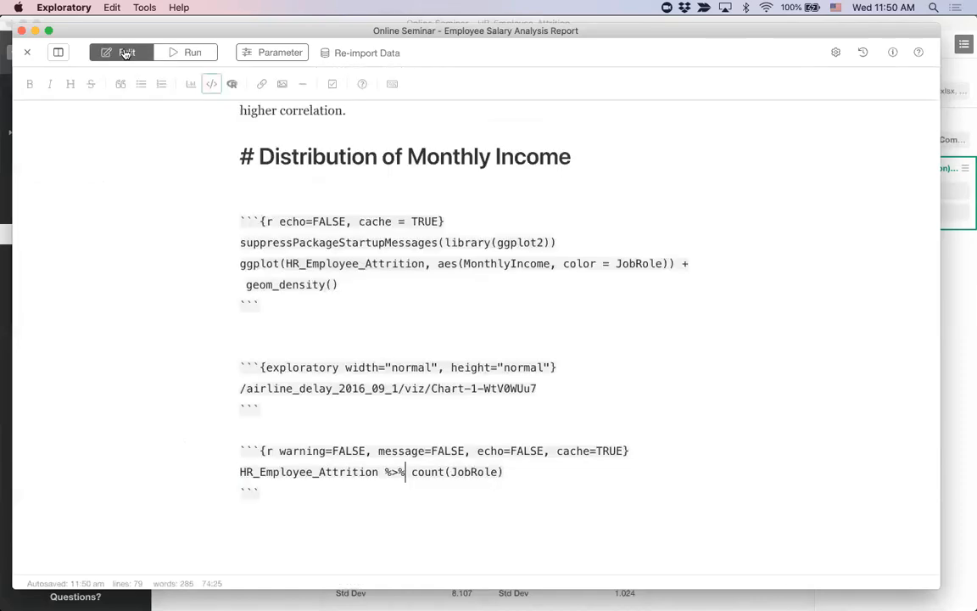
Step: Close the Employee Salary Analysis Report note and open the Slides for Flight Analysis report from the project
left_click(361, 209)
scroll(366, 214, "up", 4)
scroll(366, 213, "up", 15)
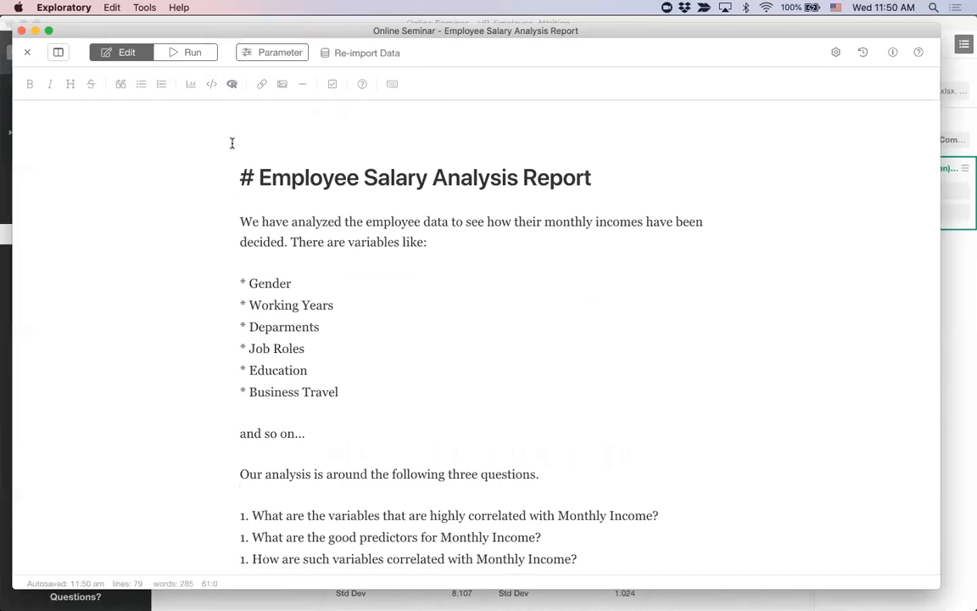
left_click(26, 53)
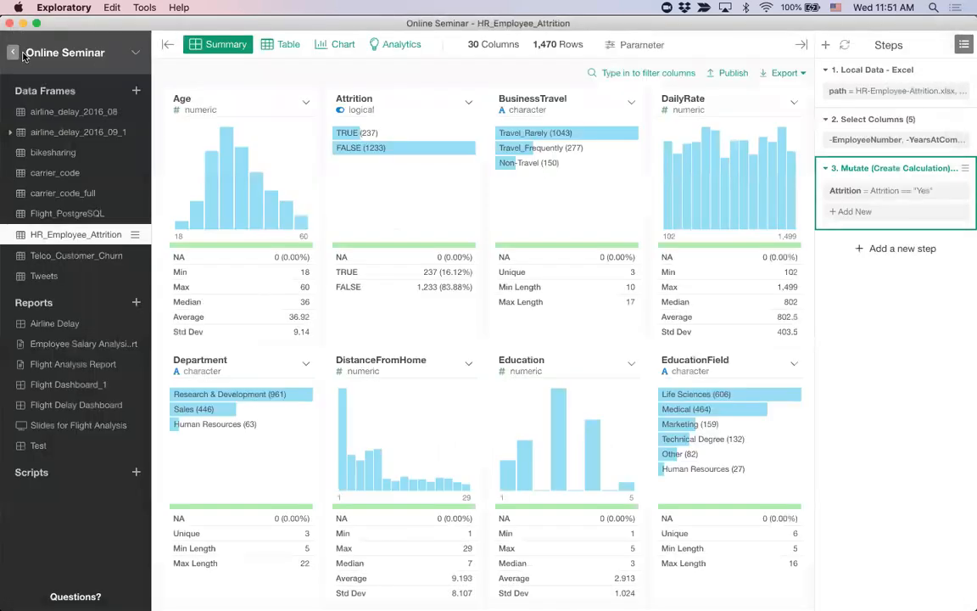
left_click(80, 429)
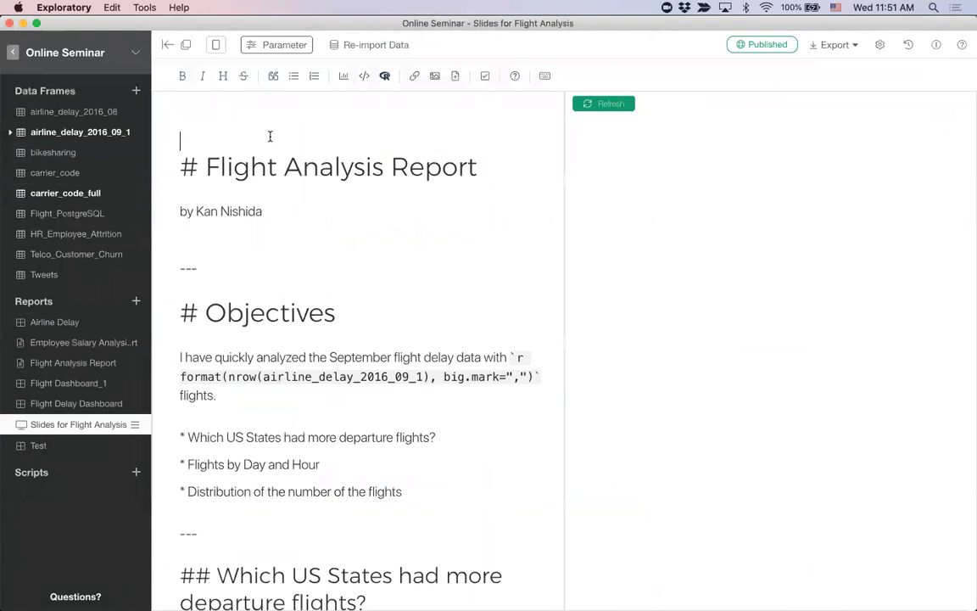
Step: Open the Flight Analysis slides in a separate window, reposition it, and skim through the slide source
left_click(188, 47)
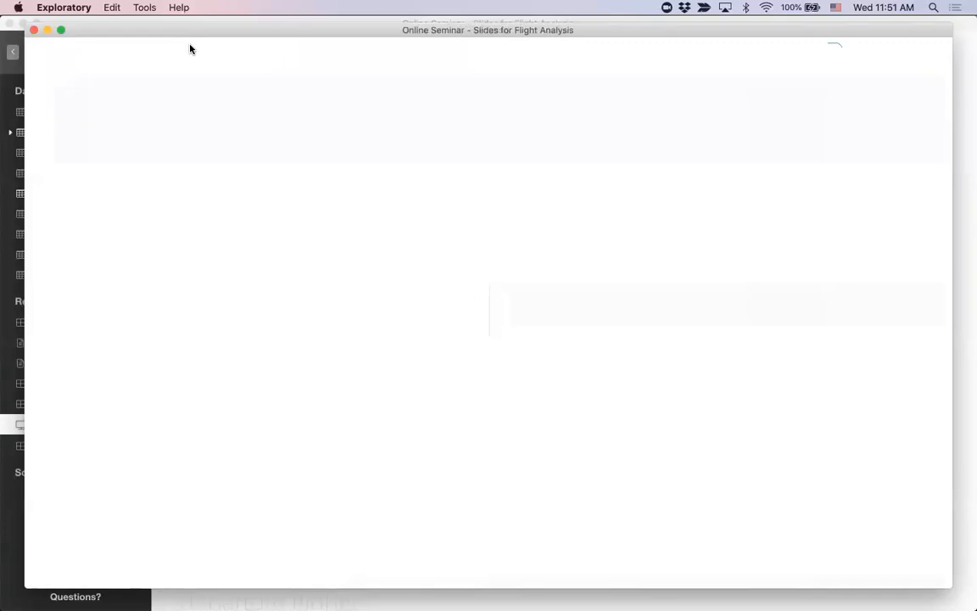
left_click_drag(194, 34, 213, 67)
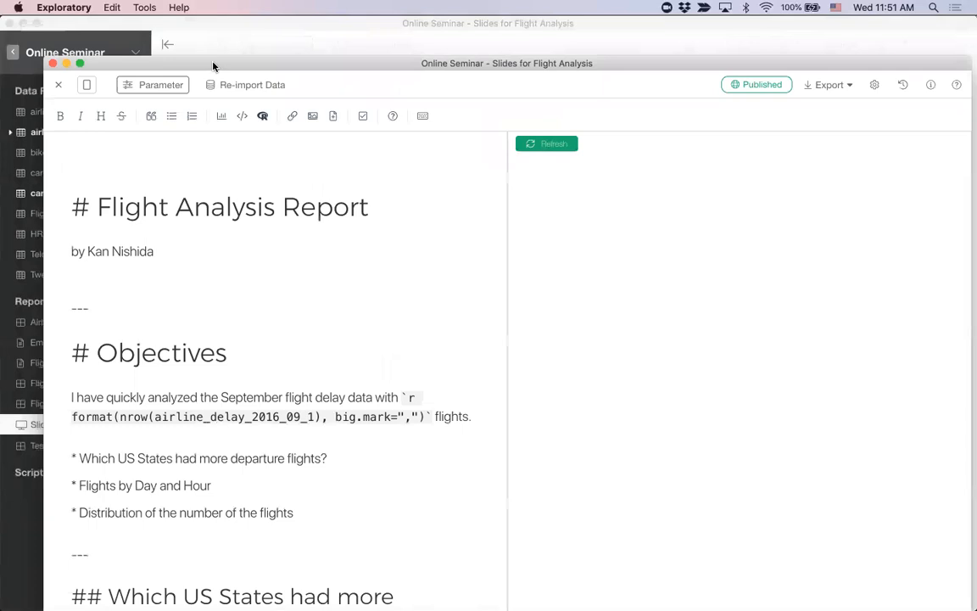
left_click_drag(213, 66, 206, 48)
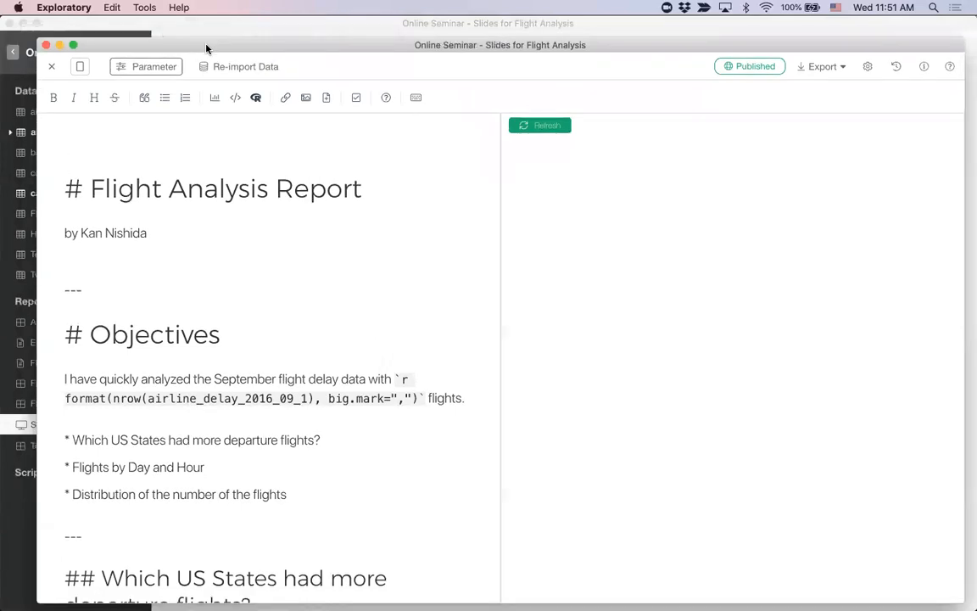
left_click_drag(206, 48, 205, 41)
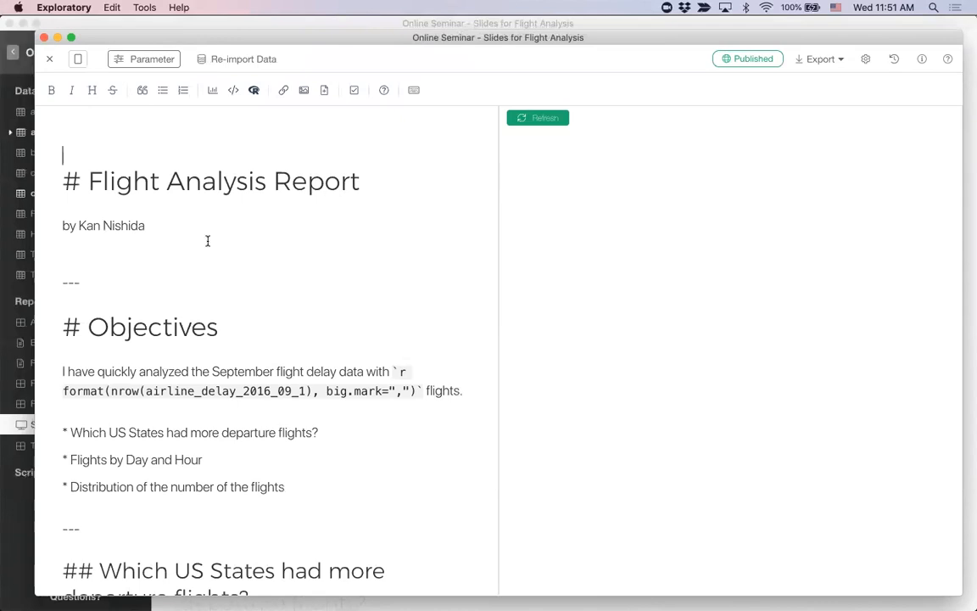
scroll(207, 241, "down", 10)
scroll(207, 241, "down", 10)
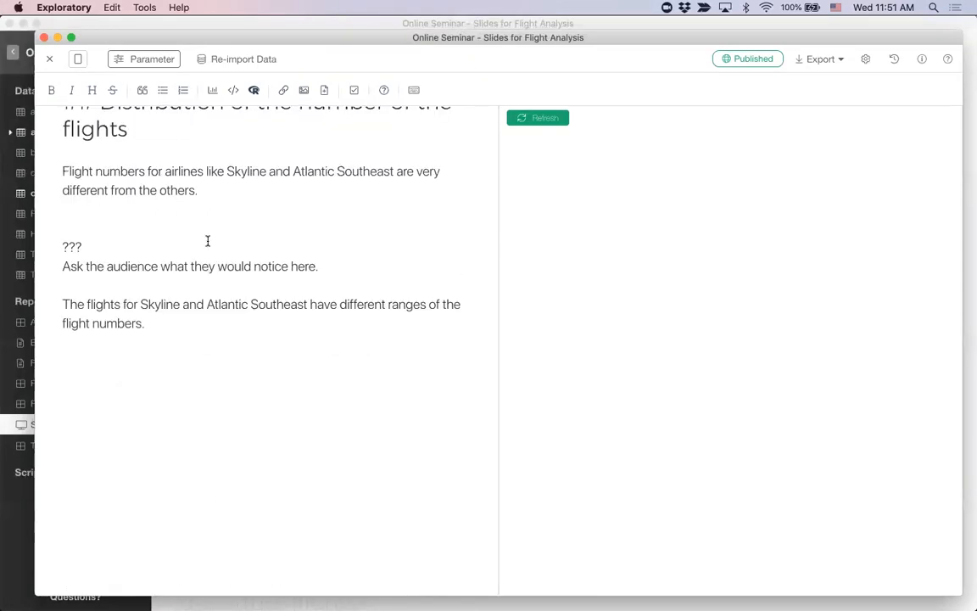
scroll(207, 241, "up", 20)
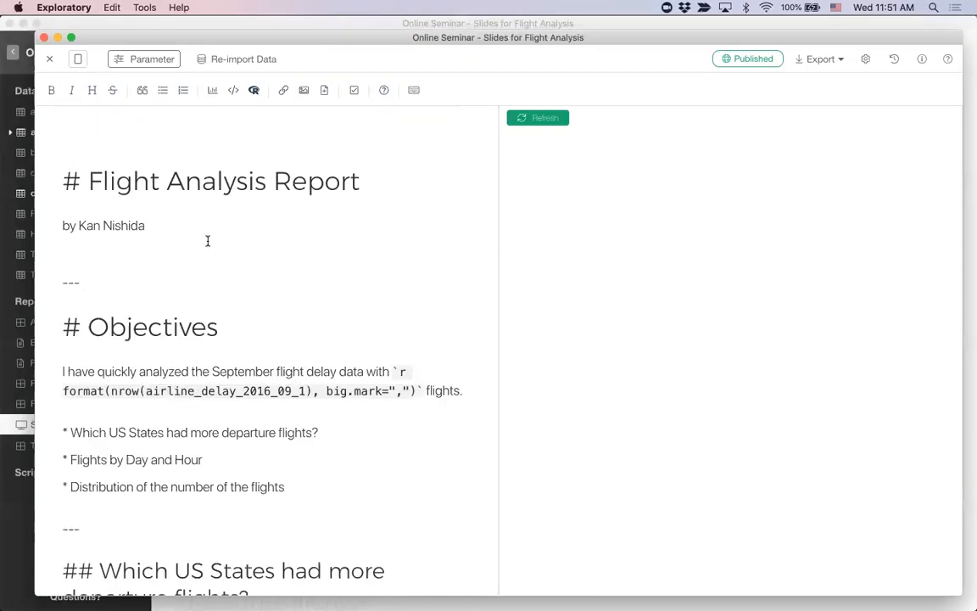
Step: Delete the "---" slide separator above the Objectives heading
left_click(93, 283)
key("BackSpace")
key("BackSpace")
key("BackSpace")
Step: Switch the slides editor to single view mode, run the slides to check the first slide, and return to editing
left_click(80, 61)
left_click_drag(160, 38, 136, 26)
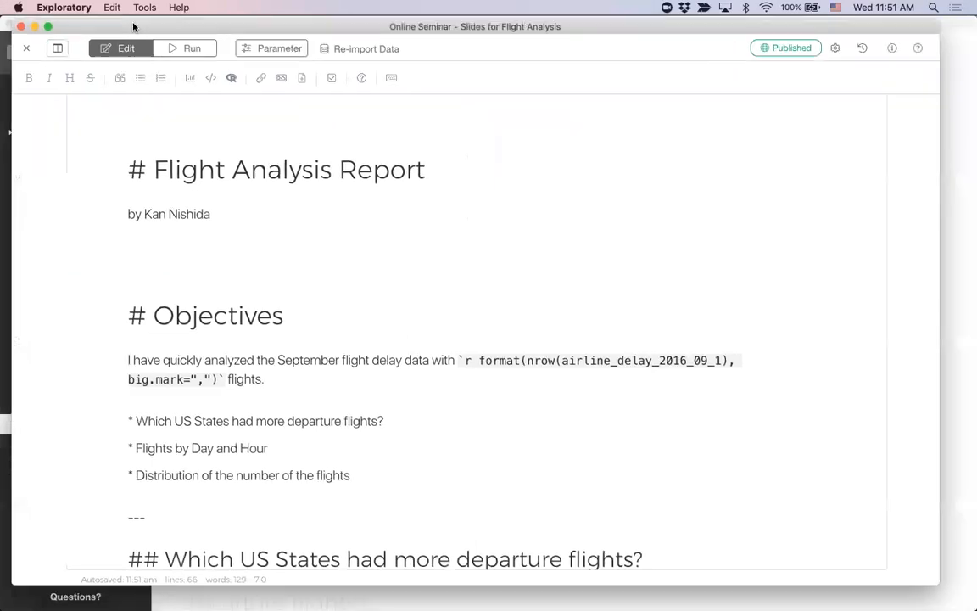
left_click(199, 48)
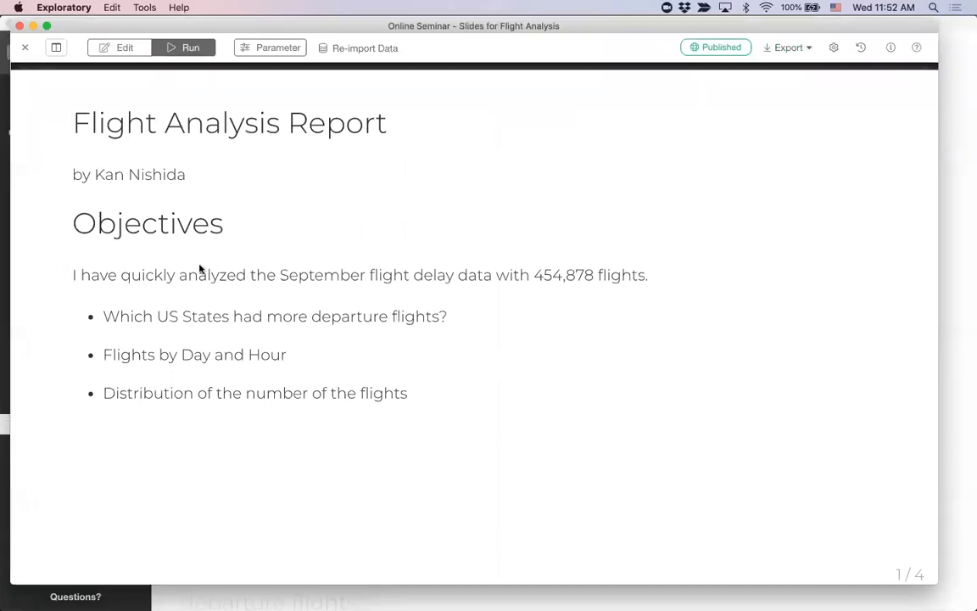
left_click(123, 47)
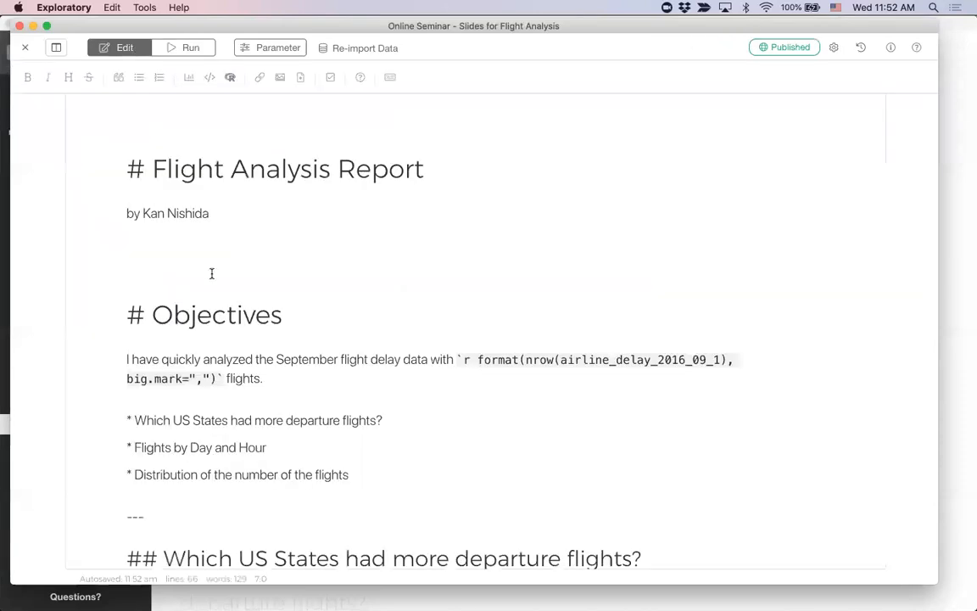
Step: Restore the "---" slide separator above the Objectives heading
type("HR_Employee_Attrition")
key("cmd+z")
type("---")
Step: Run the slides, page through all of them, go back to the US States departure flights slide, and return to editing
left_click(192, 51)
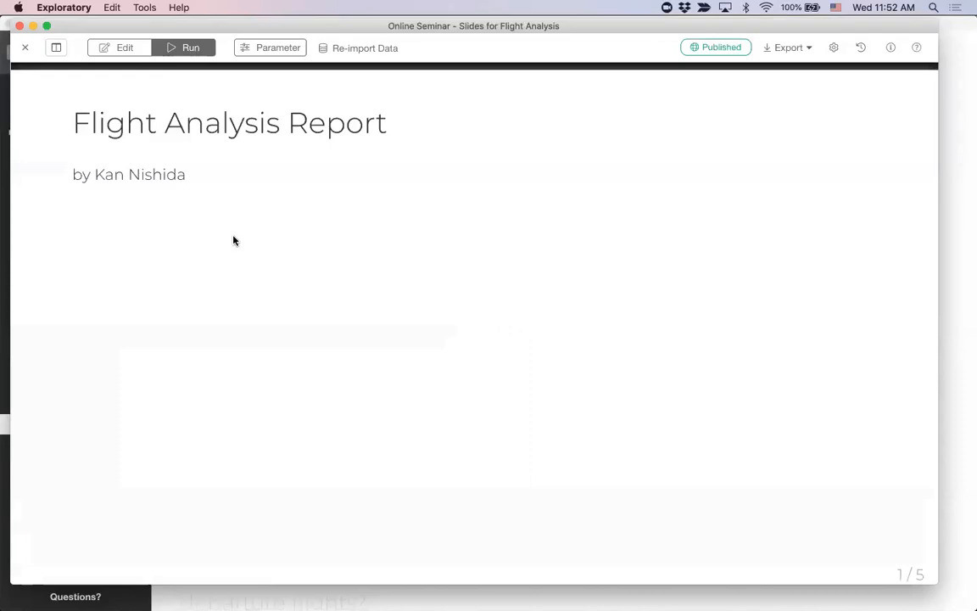
key("Right")
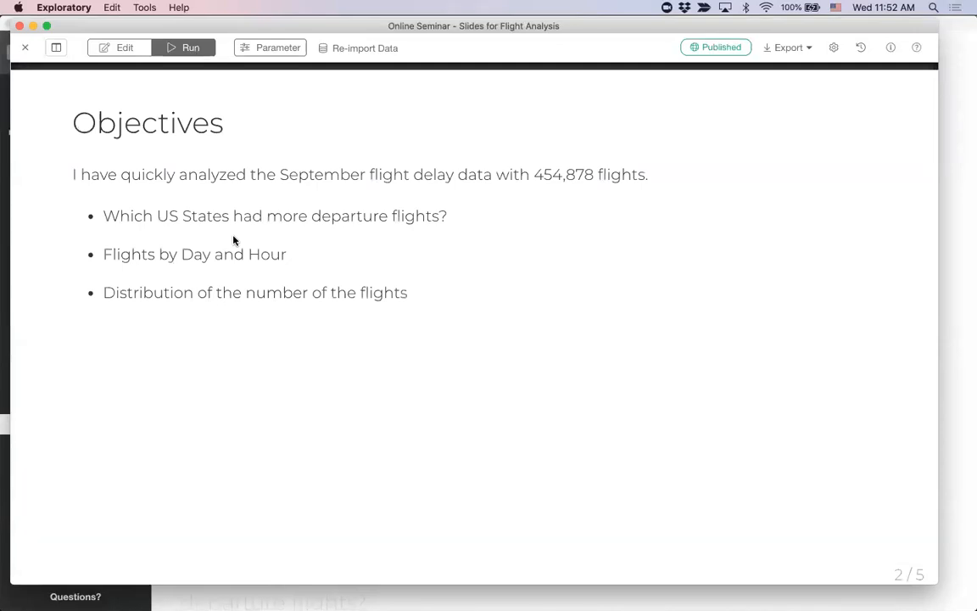
key("Right")
key("Right")
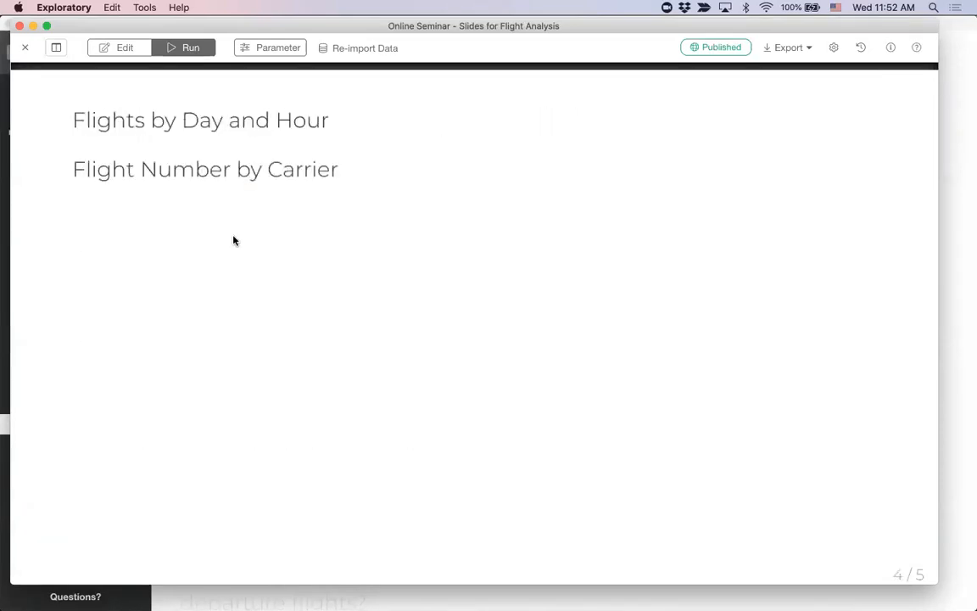
key("Right")
key("Left")
key("Left")
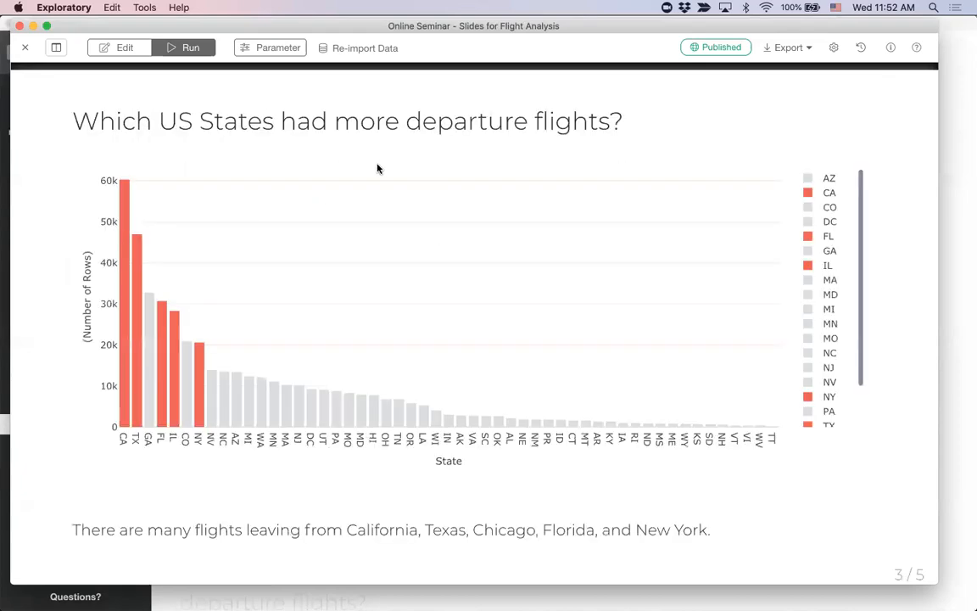
left_click(125, 48)
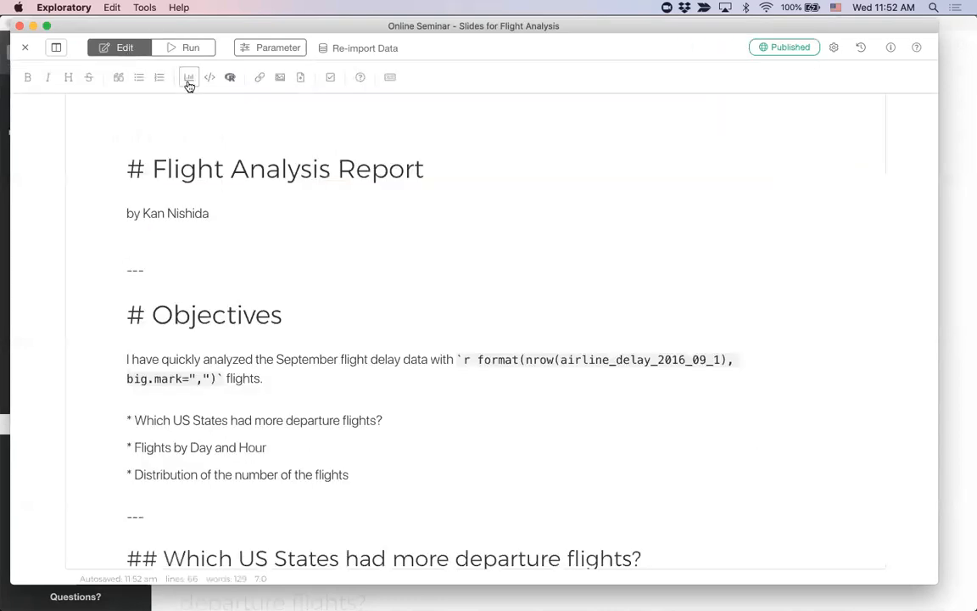
Step: Examine the inline R code in the Objectives paragraph, including the format and nrow functions, the data frame name and the big.mark argument
scroll(247, 349, "down", 2)
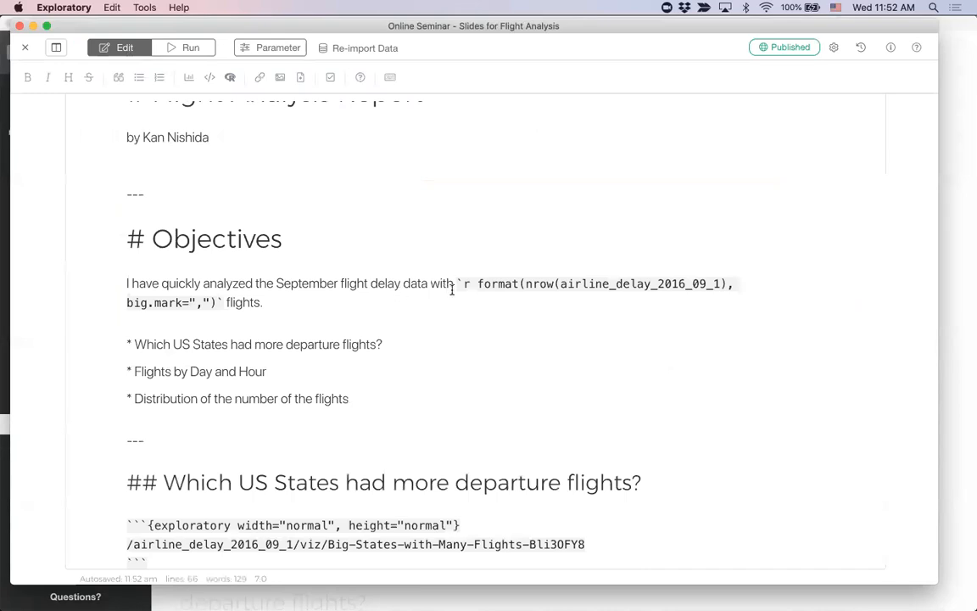
left_click_drag(458, 283, 222, 302)
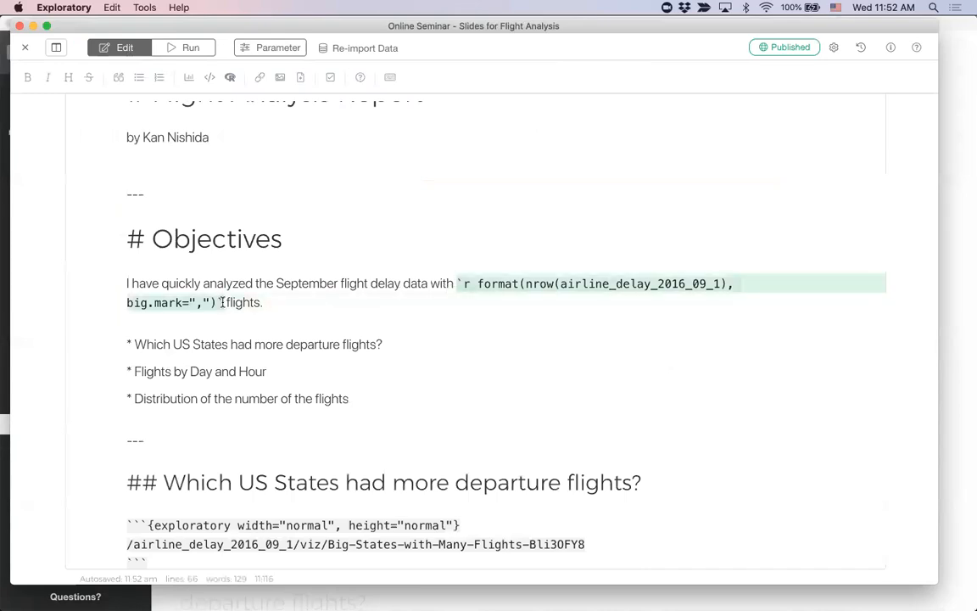
left_click(510, 284)
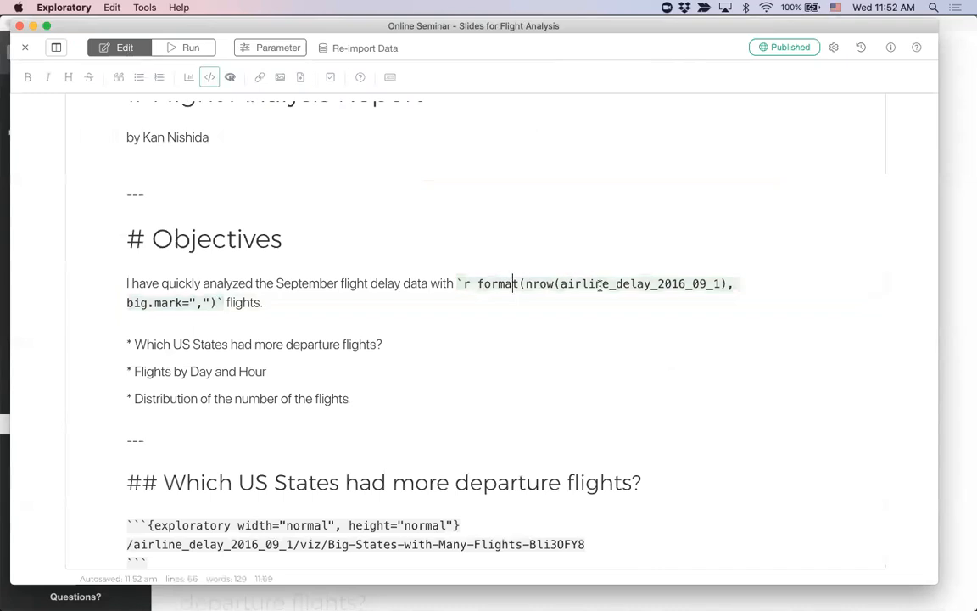
left_click_drag(561, 284, 721, 282)
left_click(546, 285)
double_click(531, 284)
left_click(495, 284)
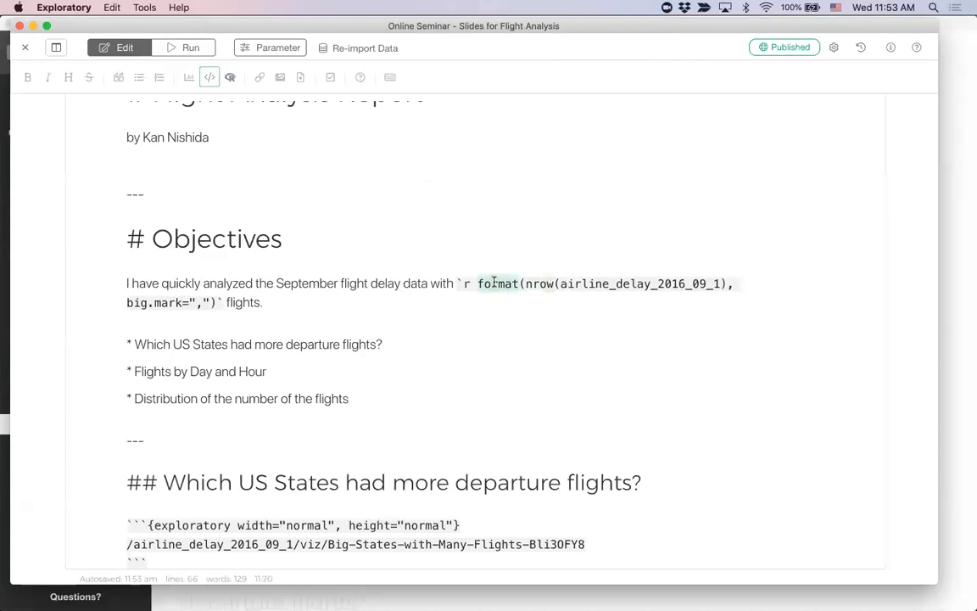
left_click_drag(128, 303, 216, 302)
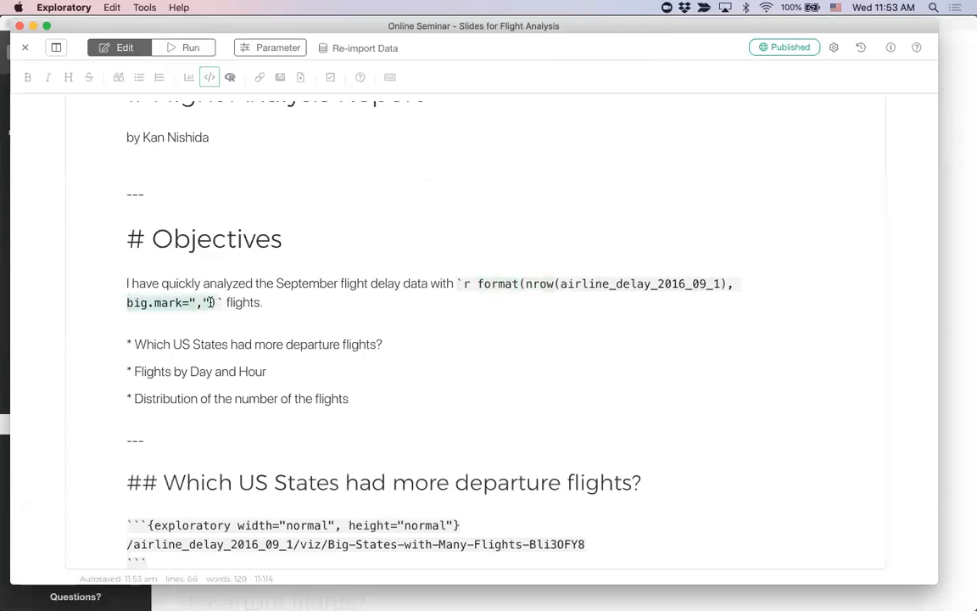
left_click(456, 321)
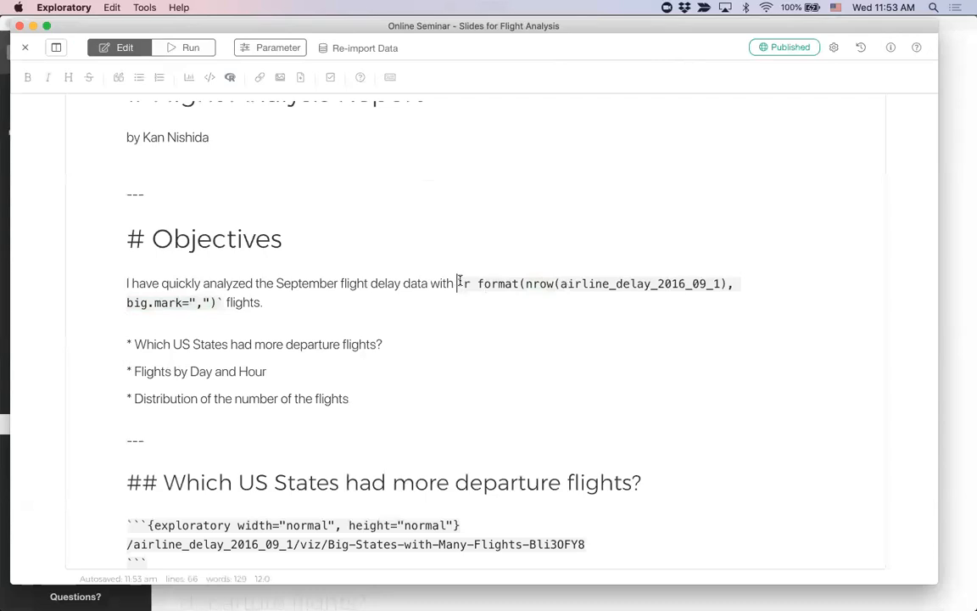
left_click(220, 302)
left_click(465, 284)
left_click(477, 284)
left_click(213, 302)
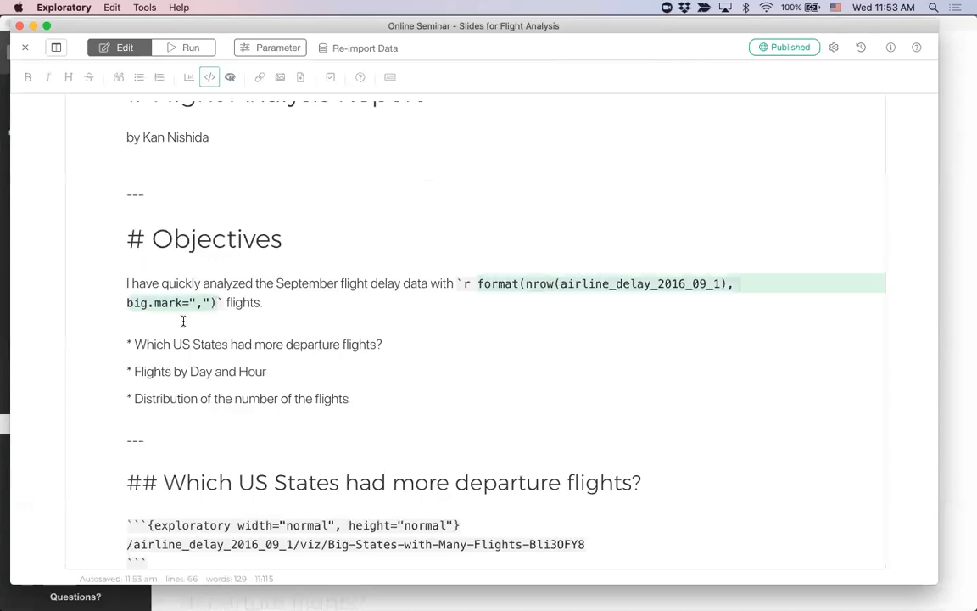
Step: Make the inline R expression in the Objectives paragraph bold by enclosing it in "**" markers
left_click(458, 277)
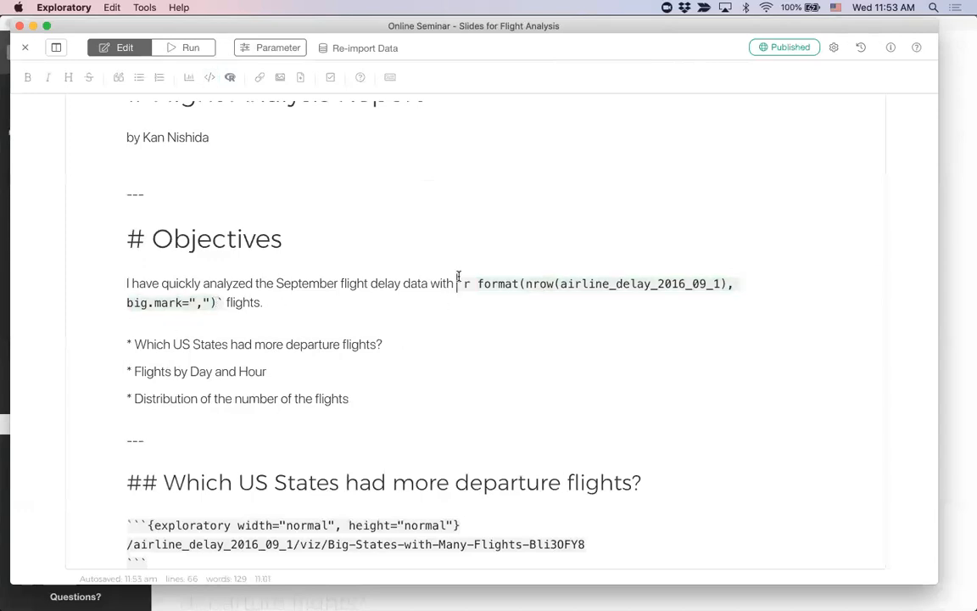
type("**")
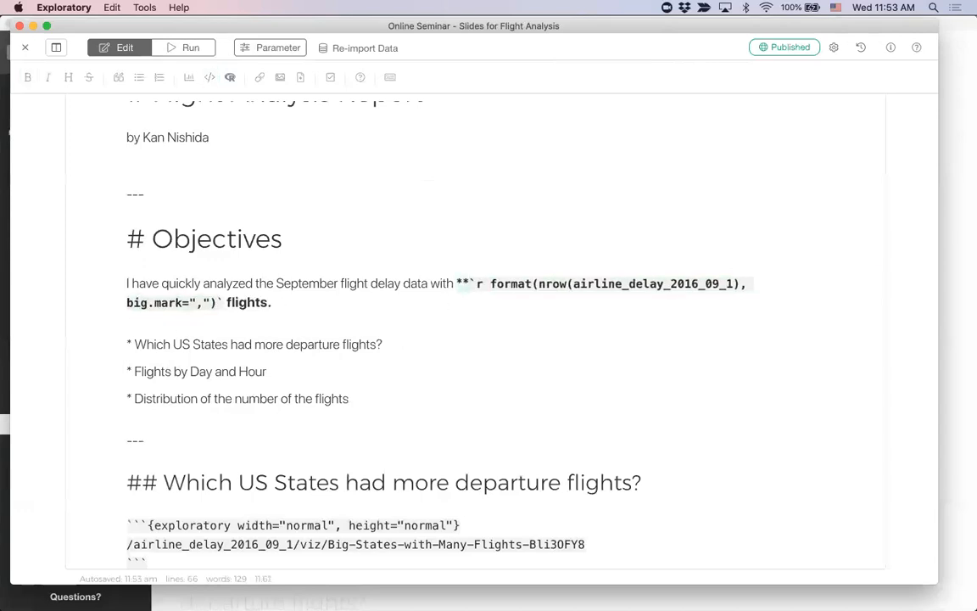
left_click(222, 297)
type("**")
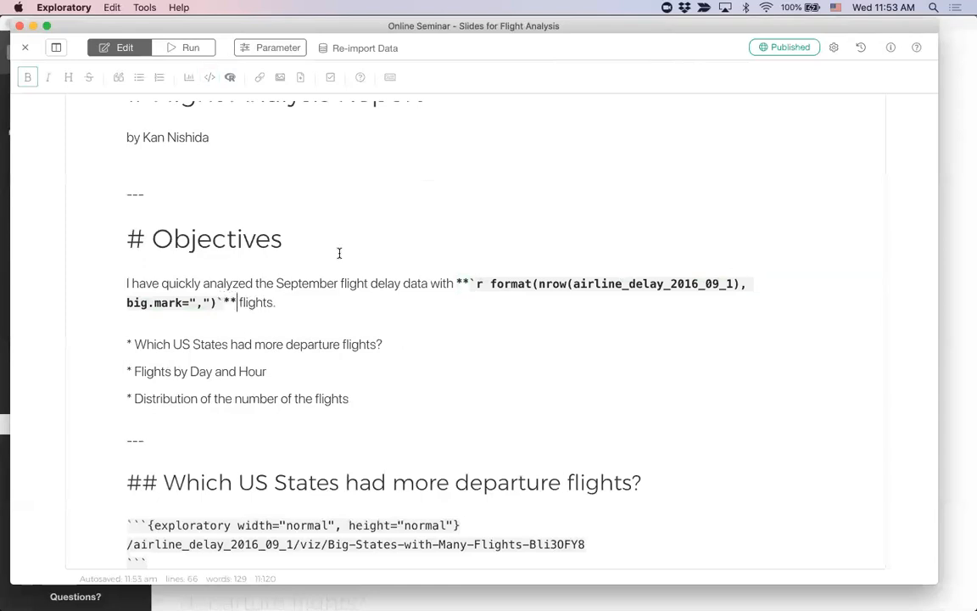
Step: Run the slides, view the flight number formatting on the Objectives slide, and return to editing
left_click(190, 51)
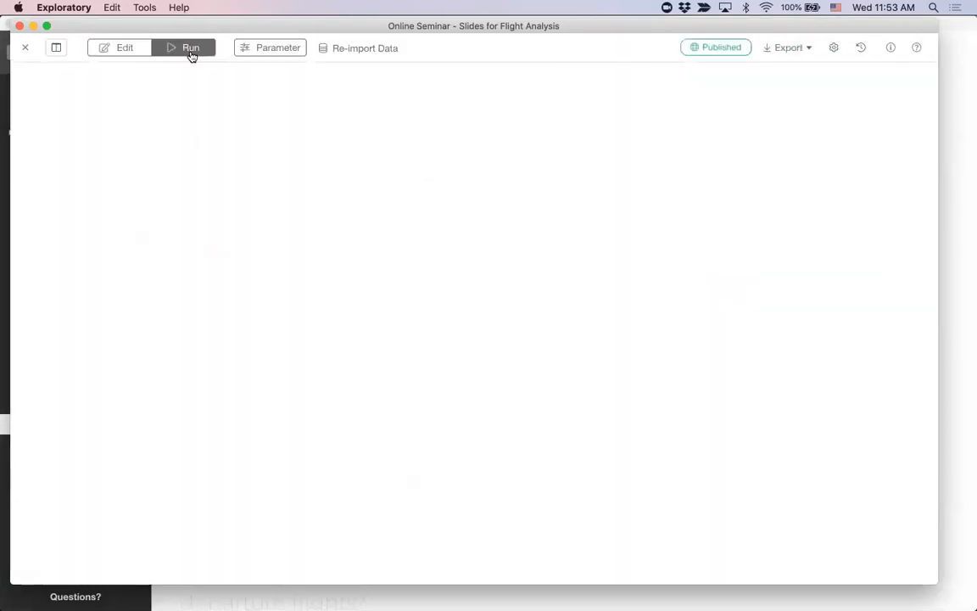
key("Right")
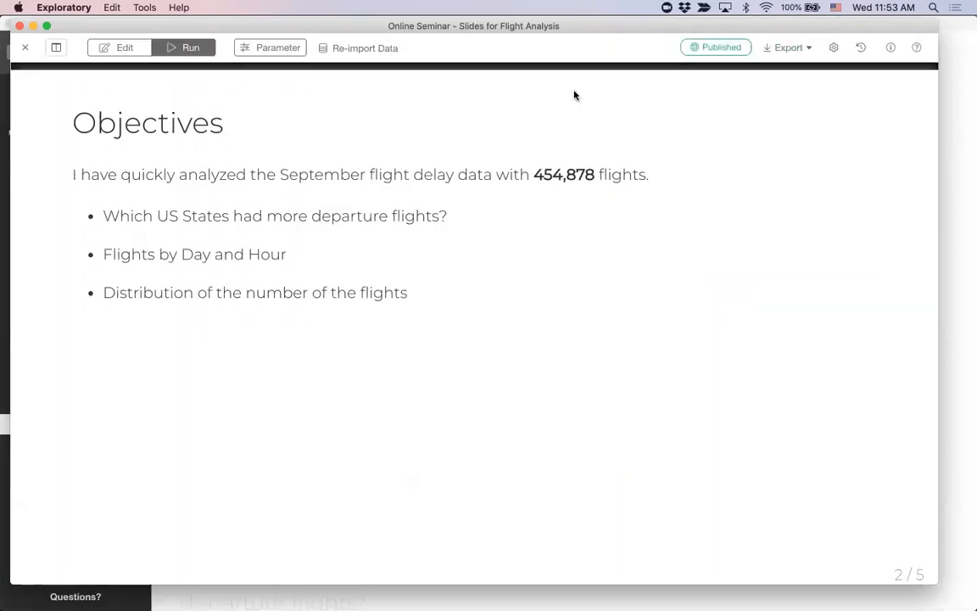
left_click(123, 49)
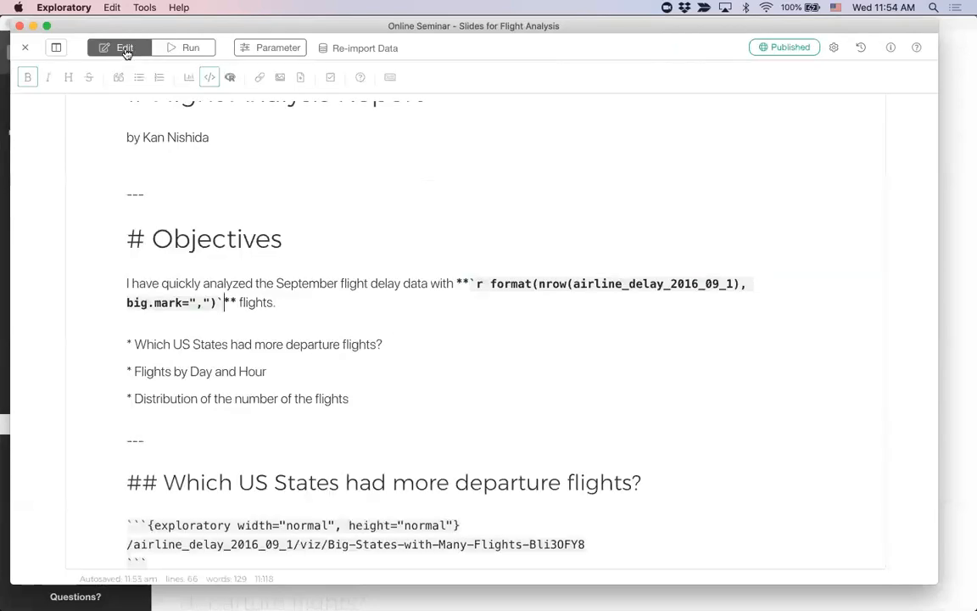
Step: Add an empty line above the "# Flight Analysis Report" heading
scroll(259, 162, "up", 2)
left_click(272, 144)
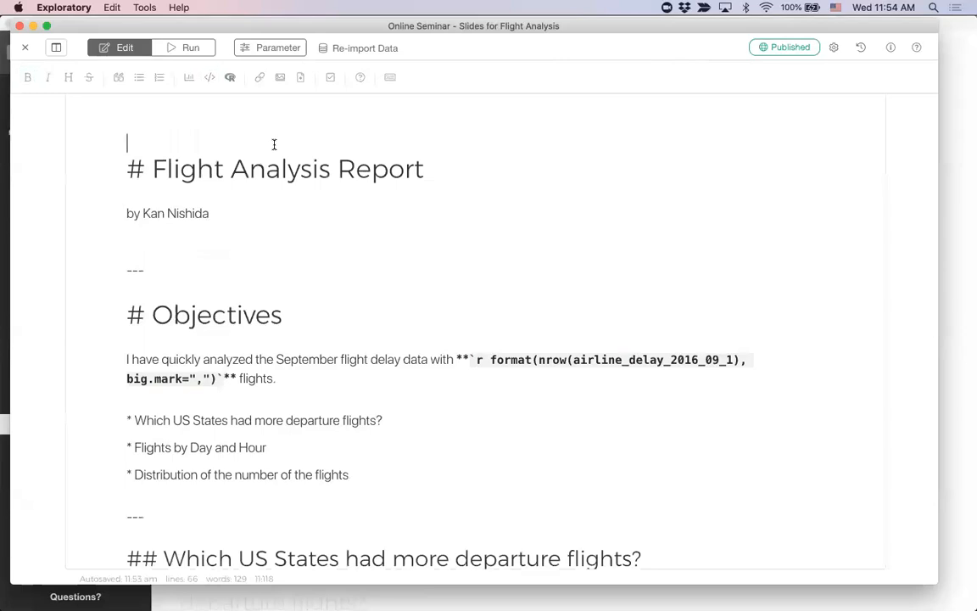
key("Return")
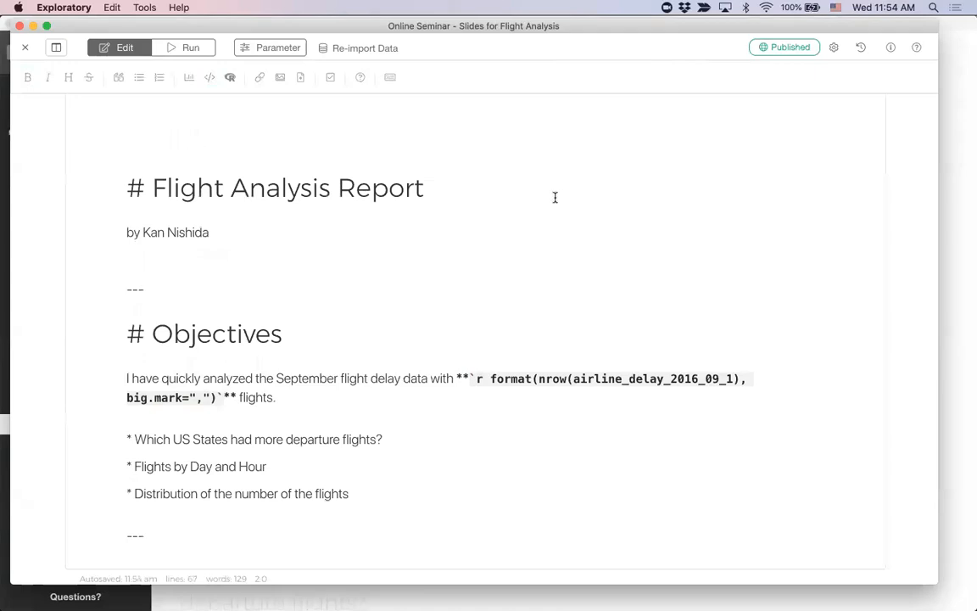
Step: Insert ashim-d-silva-airplane-jetblue.jpg from the Finder images folder above the "# Flight Analysis Report" heading
key("super+Tab")
key("super+Tab")
key("super+Tab")
key("super+Tab")
key("super+Tab")
key("super+Tab")
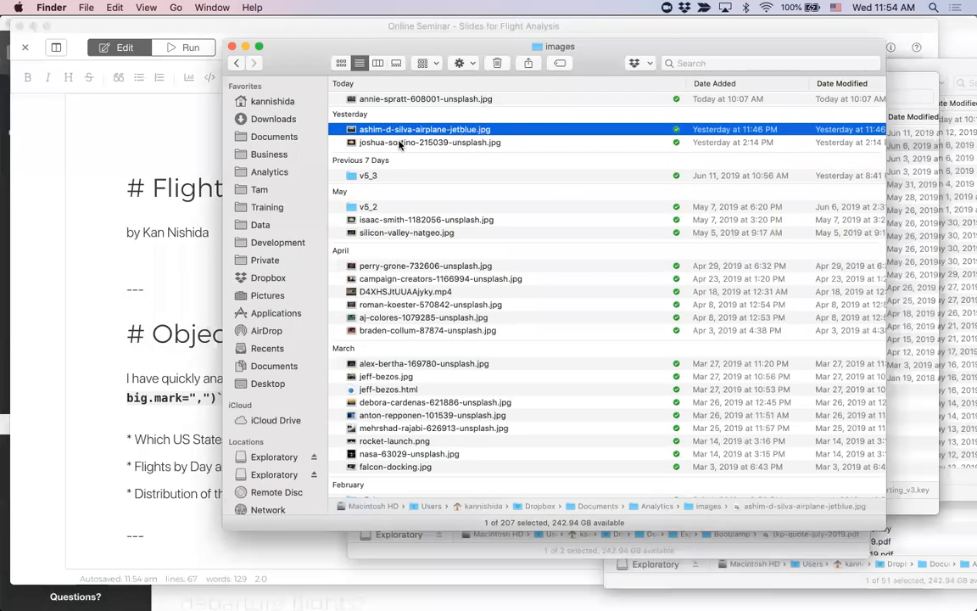
left_click_drag(445, 133, 187, 135)
left_click(186, 136)
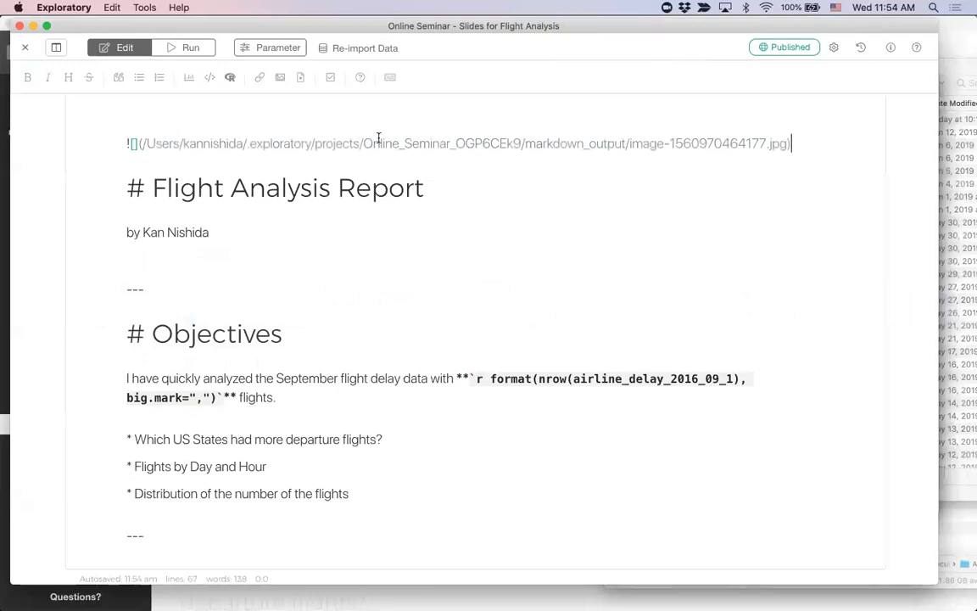
Step: Run the slides, check how the airplane image appears on the first slide, and return to editing
left_click(190, 49)
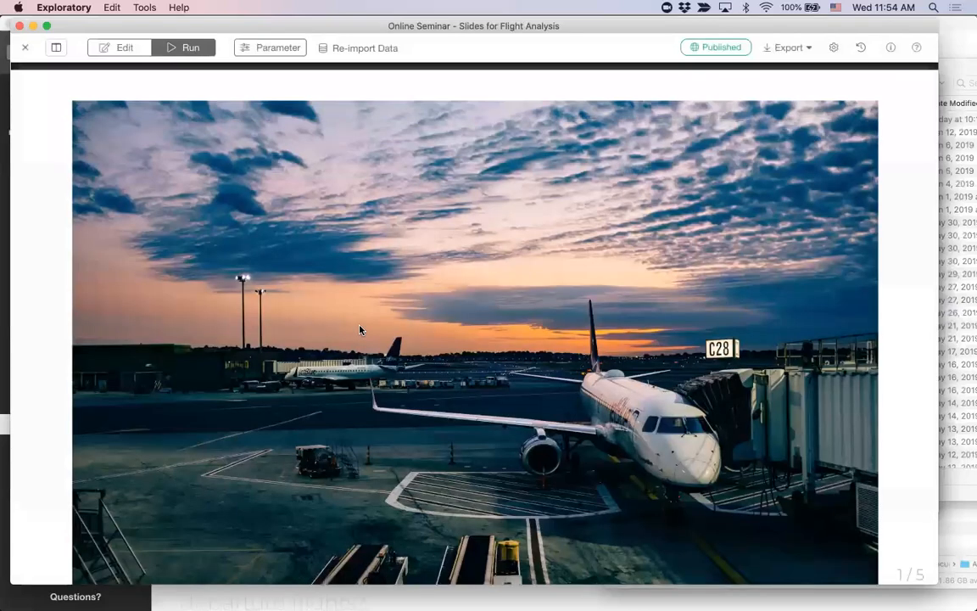
key("Right")
key("Left")
left_click(122, 48)
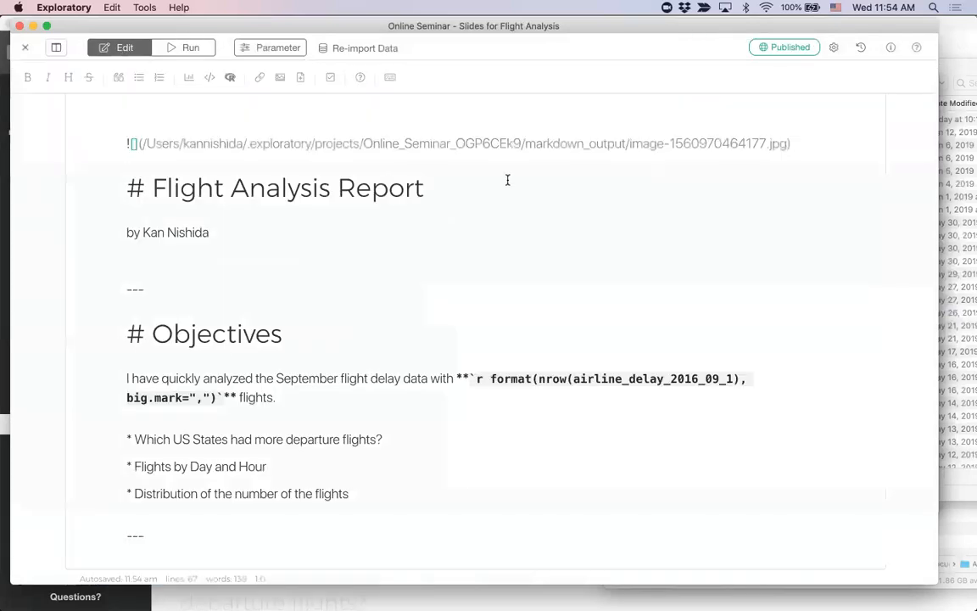
Step: Delete the image markdown line above the "# Flight Analysis Report" heading
key("shift+End")
key("BackSpace")
Step: Switch to Safari and search Google Images for "employee"
mouse_move(194, 308)
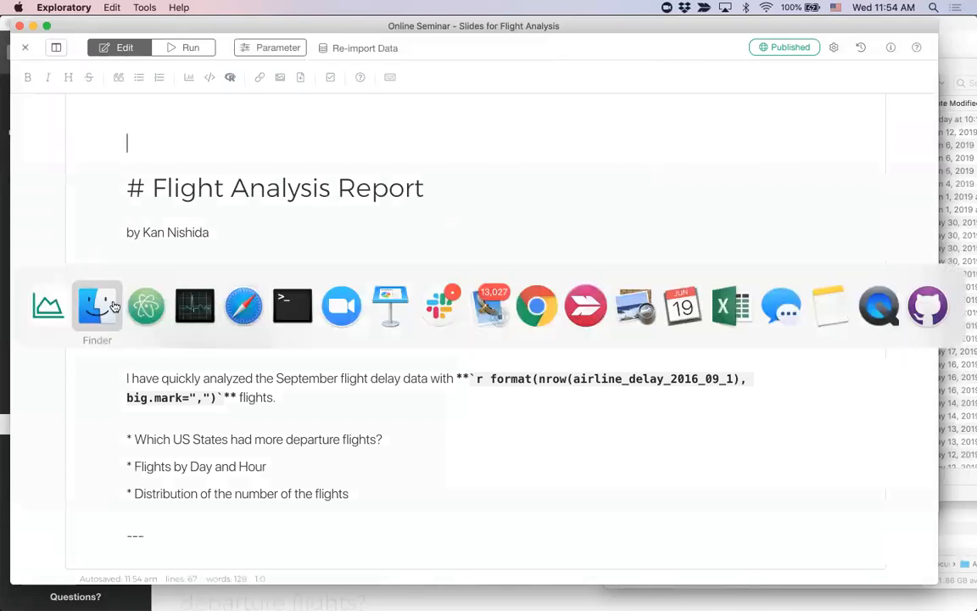
left_click(245, 307)
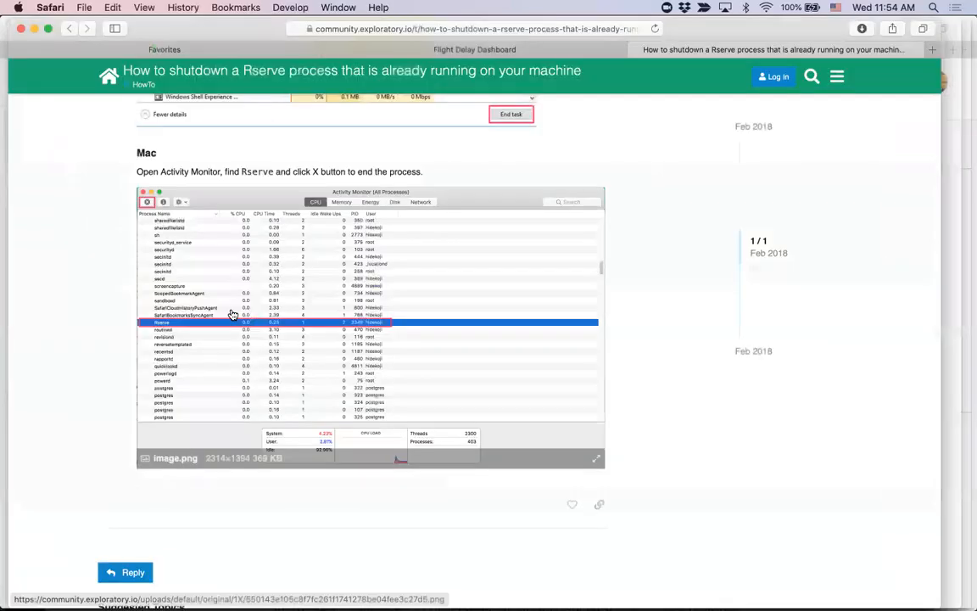
left_click(193, 45)
left_click_drag(186, 27, 198, 75)
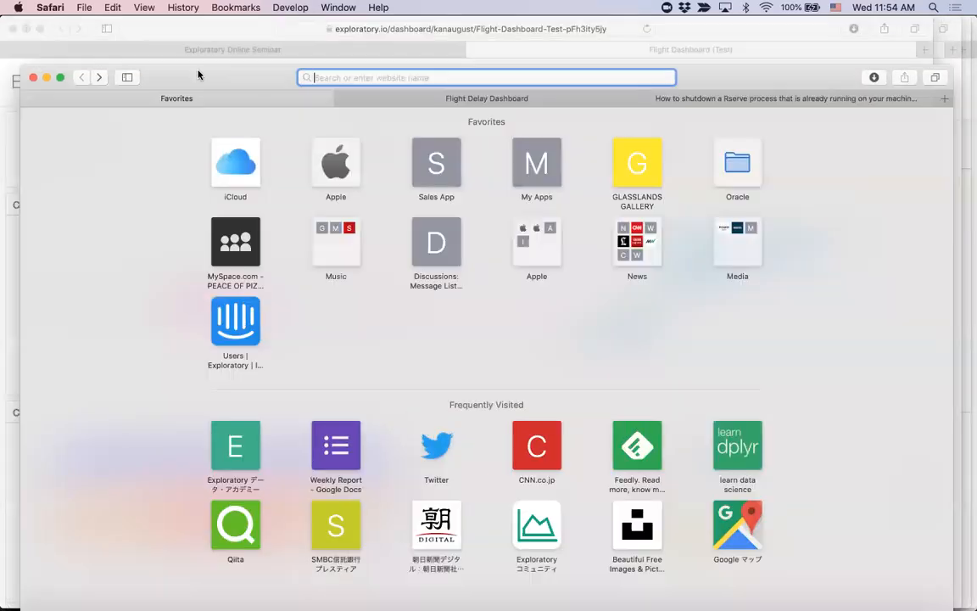
type("employy")
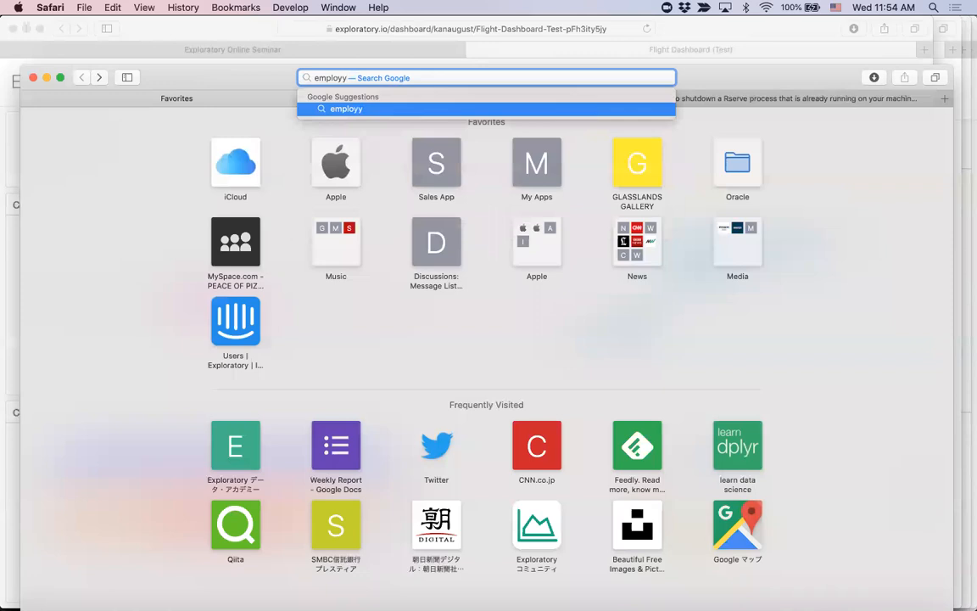
key("BackSpace")
type("ee")
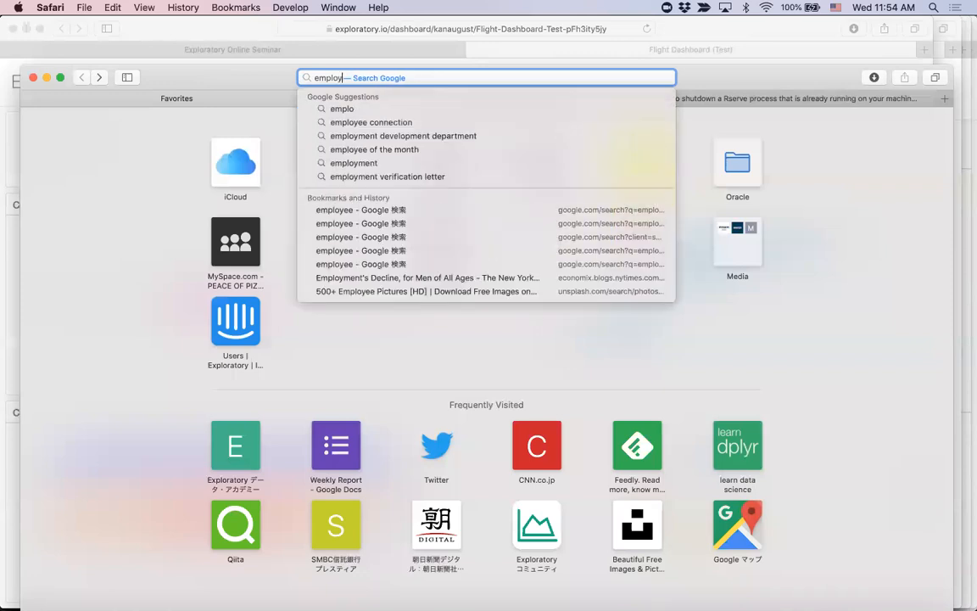
key("Return")
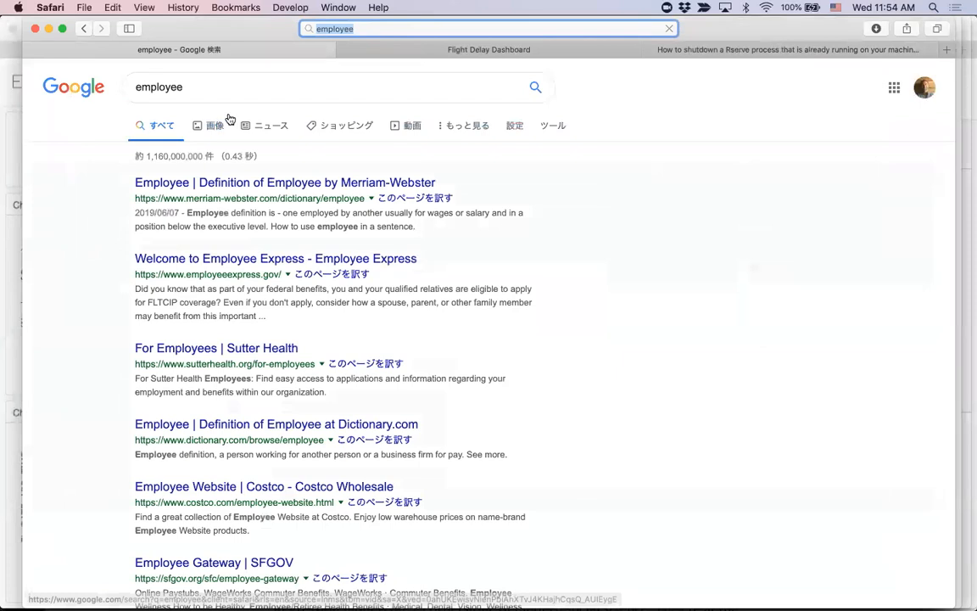
left_click(221, 124)
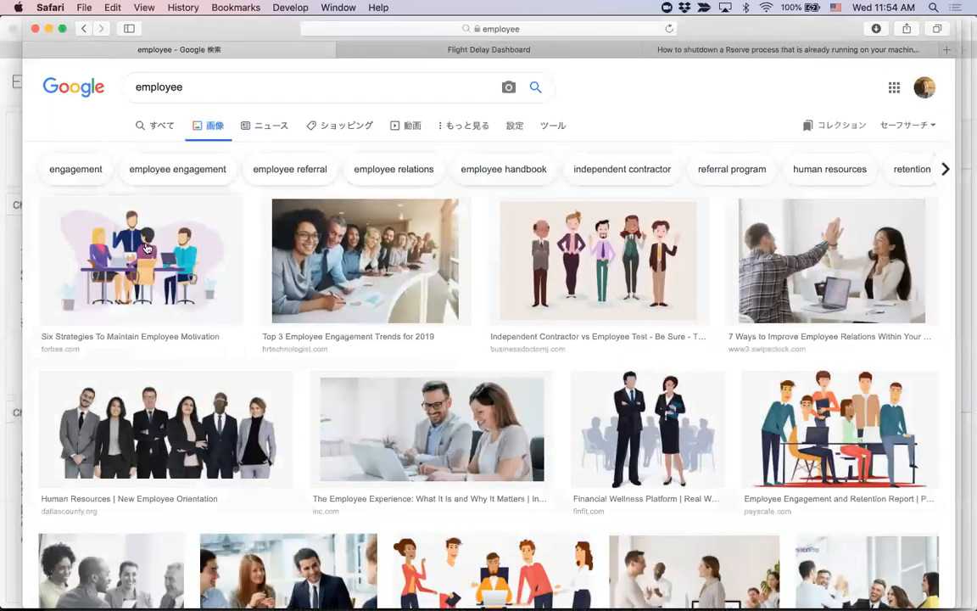
Step: Copy the "Six Strategies To Maintain Employee Motivation" illustration into the line above "# Flight Analysis Report" in Exploratory and preview it in the slides
left_click(146, 251)
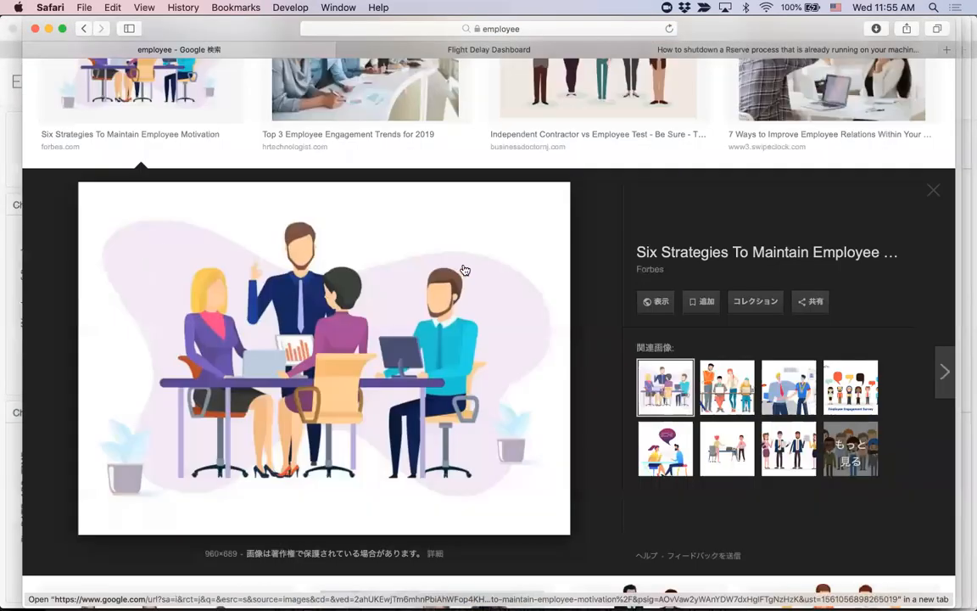
right_click(476, 274)
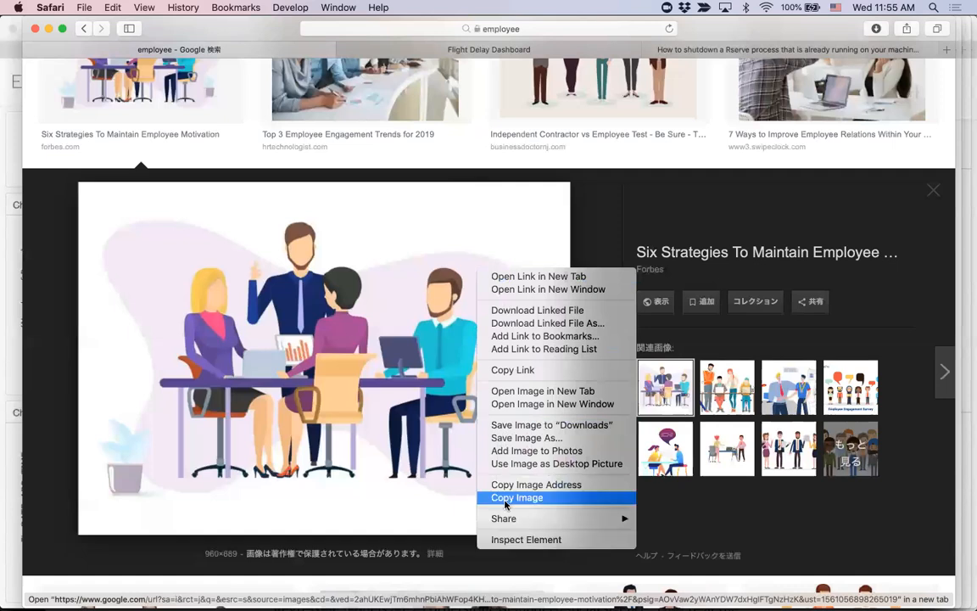
left_click(505, 498)
key("super+Tab")
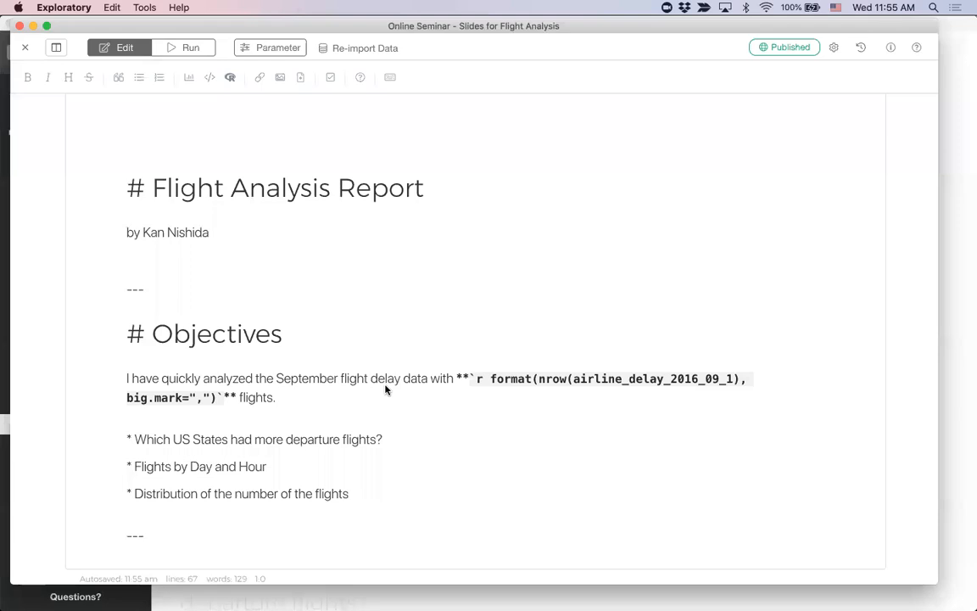
key("super+v")
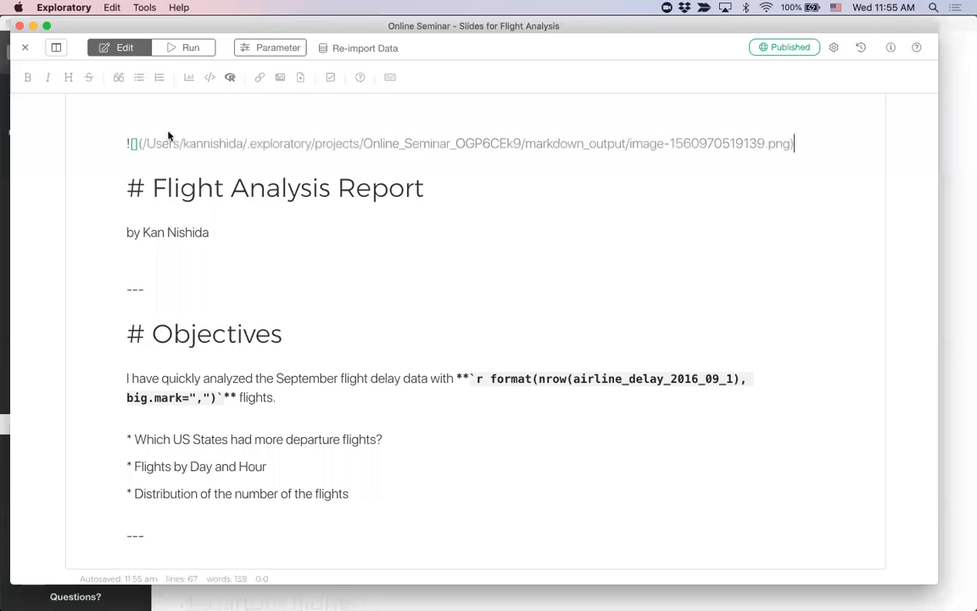
left_click(190, 50)
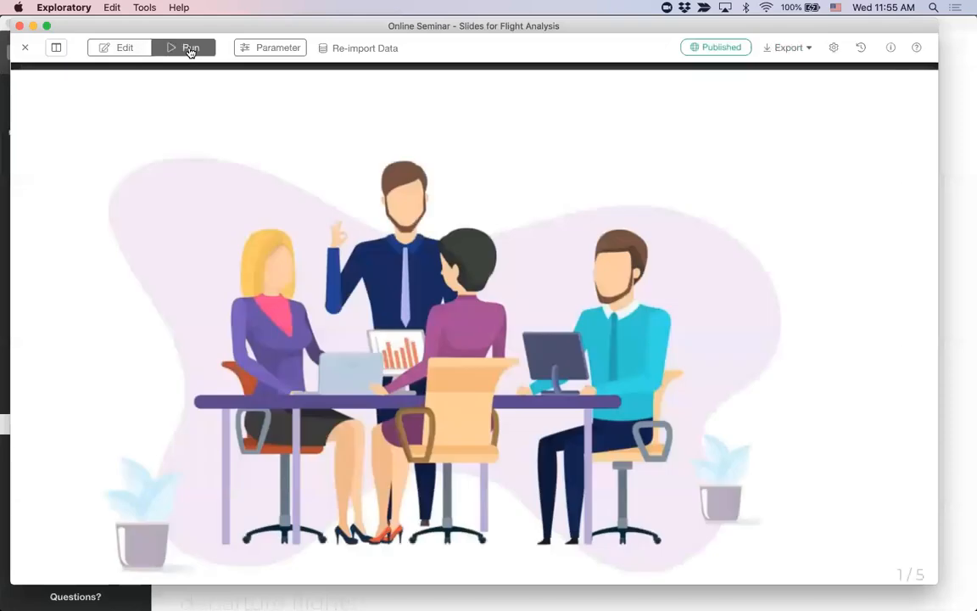
left_click(117, 51)
Step: Replace the pasted illustration line above "# Flight Analysis Report" with ashim-d-silva-airplane-jetblue.jpg from the Finder images folder
triple_click(403, 133)
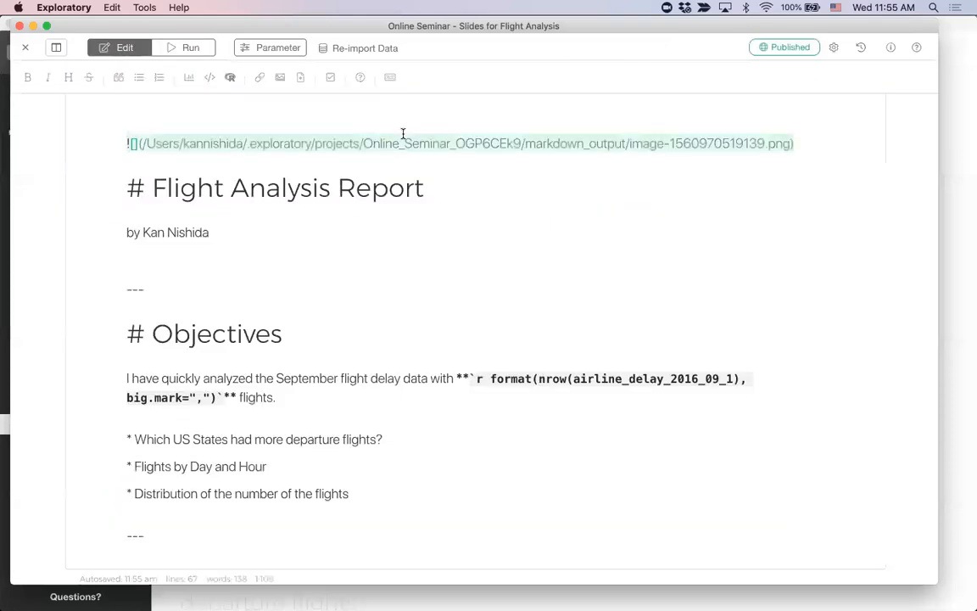
key("BackSpace")
key("super+Tab")
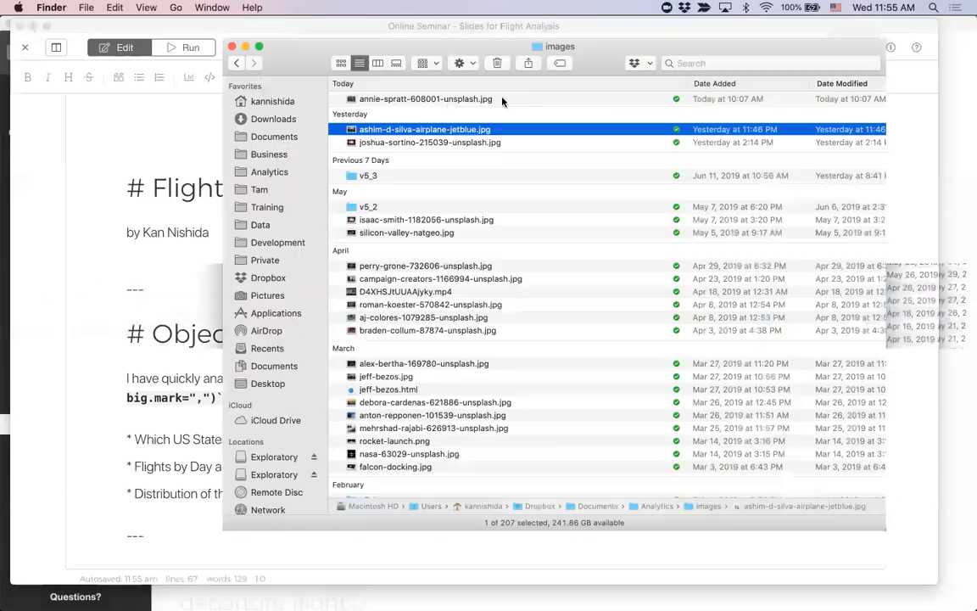
left_click_drag(443, 133, 155, 145)
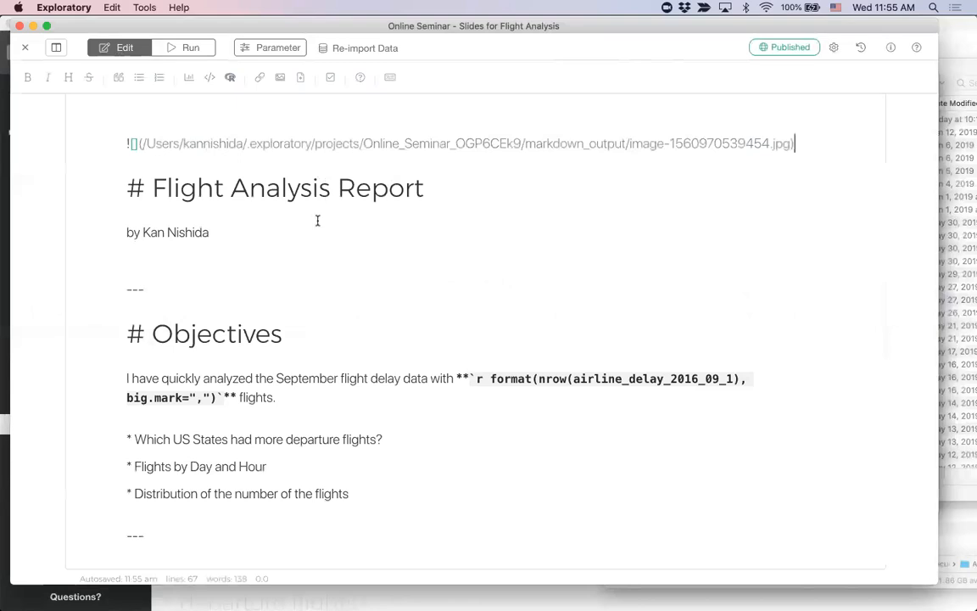
Step: Try to turn the author's name in the byline into a link
left_click_drag(209, 232, 145, 227)
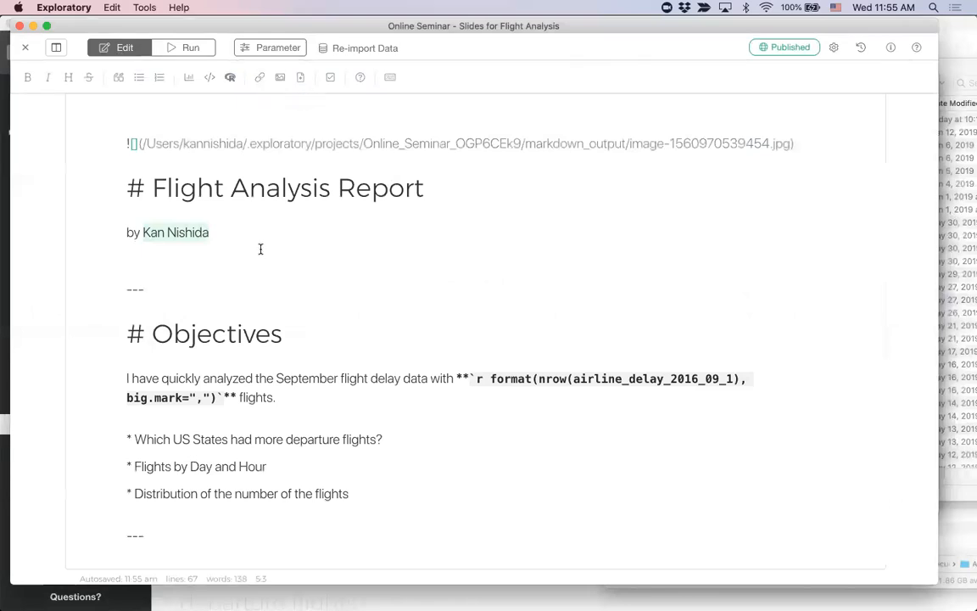
key("super+k")
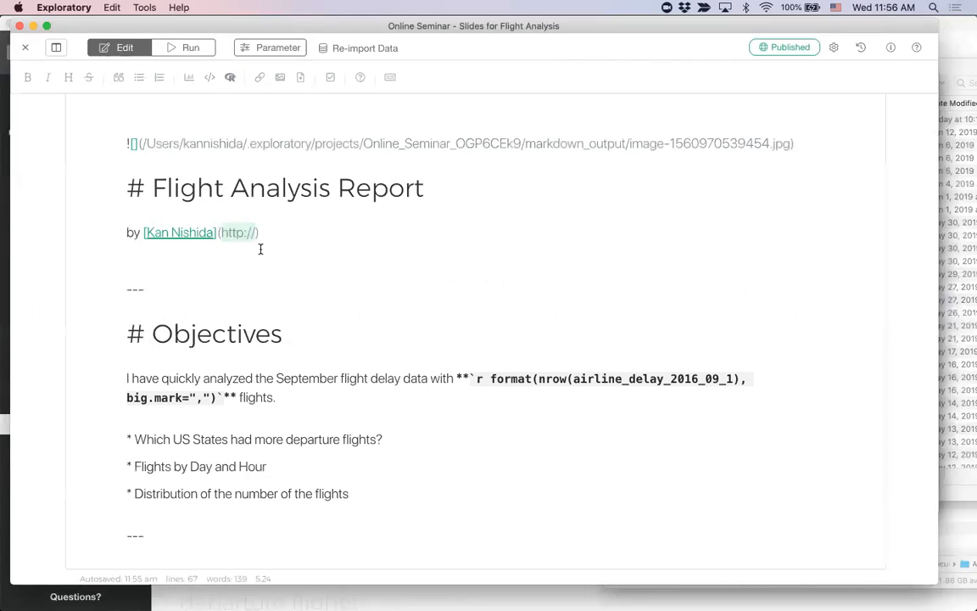
key("super+z")
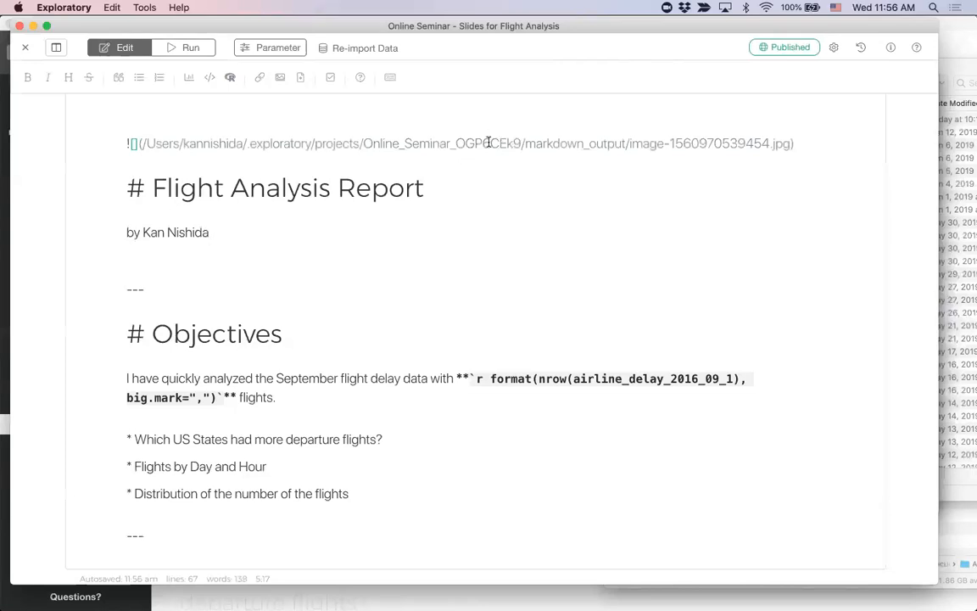
Step: Copy "background-image: url()" from the Atom notes and paste it in front of the airplane image markdown in Exploratory
left_click(131, 192)
left_click(244, 234)
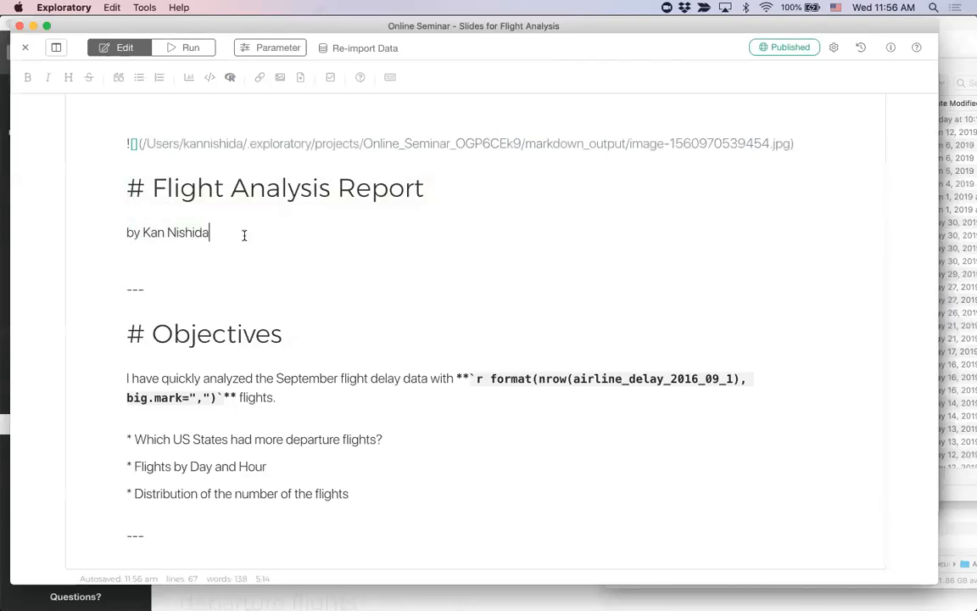
key("super+Tab")
left_click(199, 307)
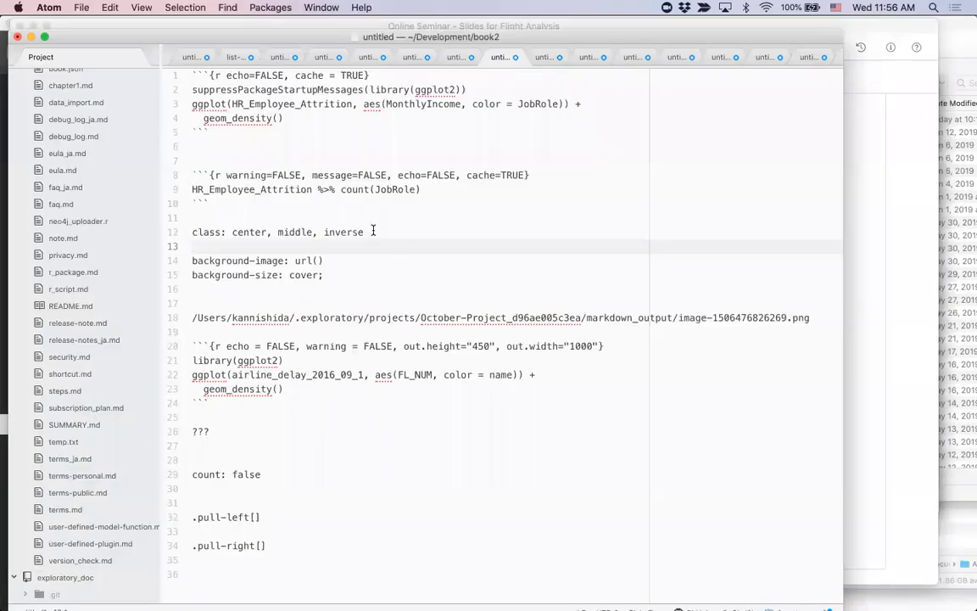
left_click(333, 258)
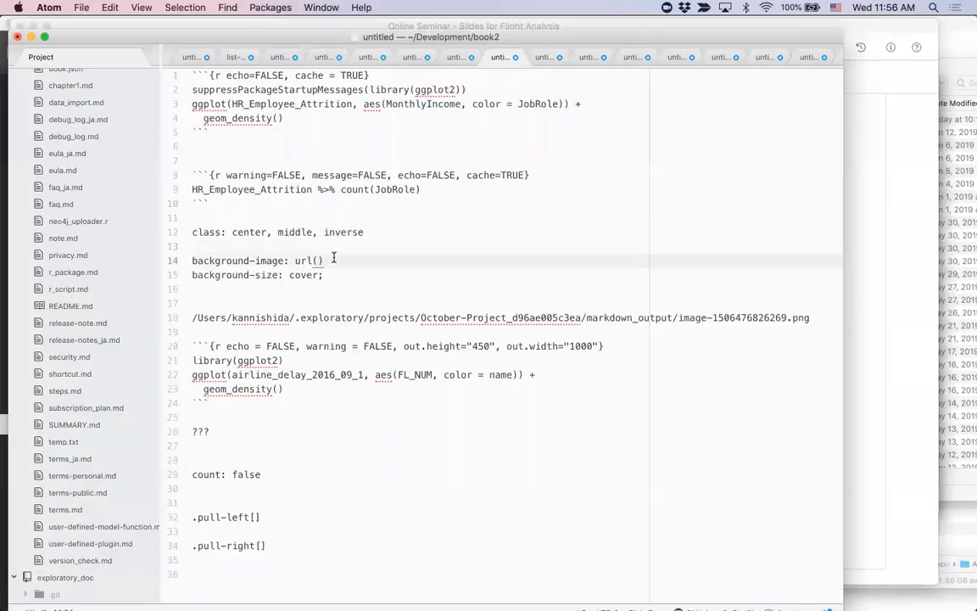
key("super+Left")
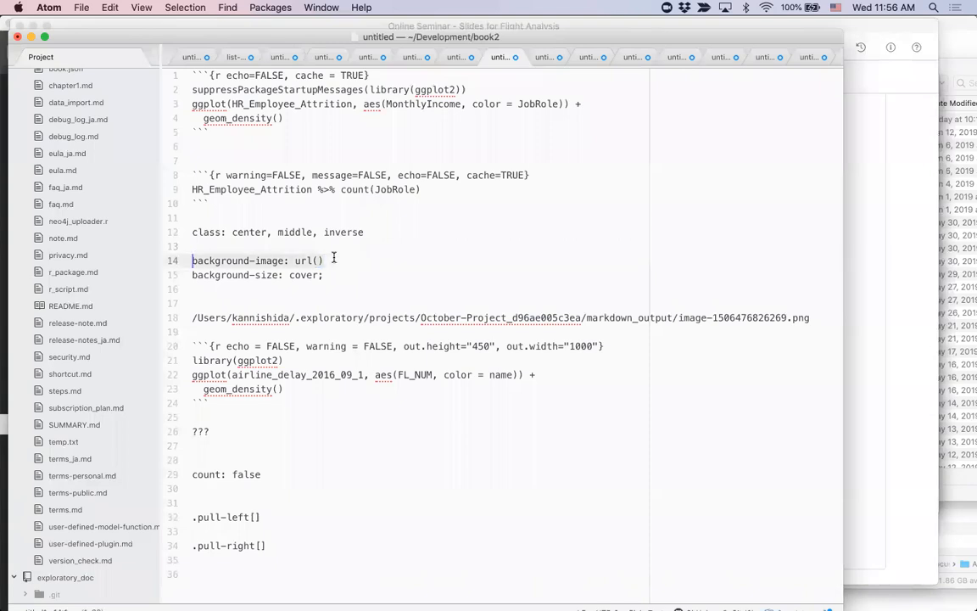
key("super+Tab")
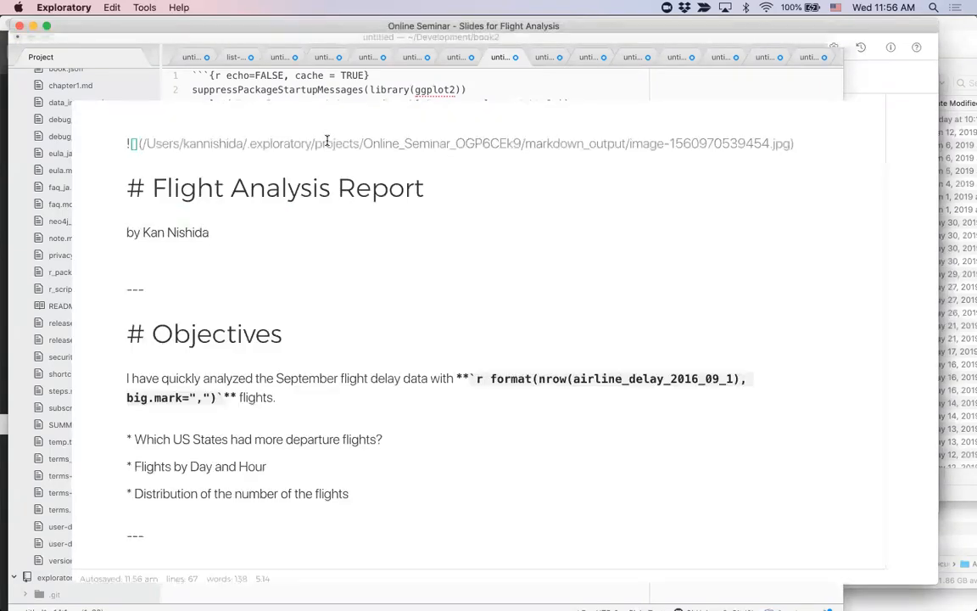
key("super+v")
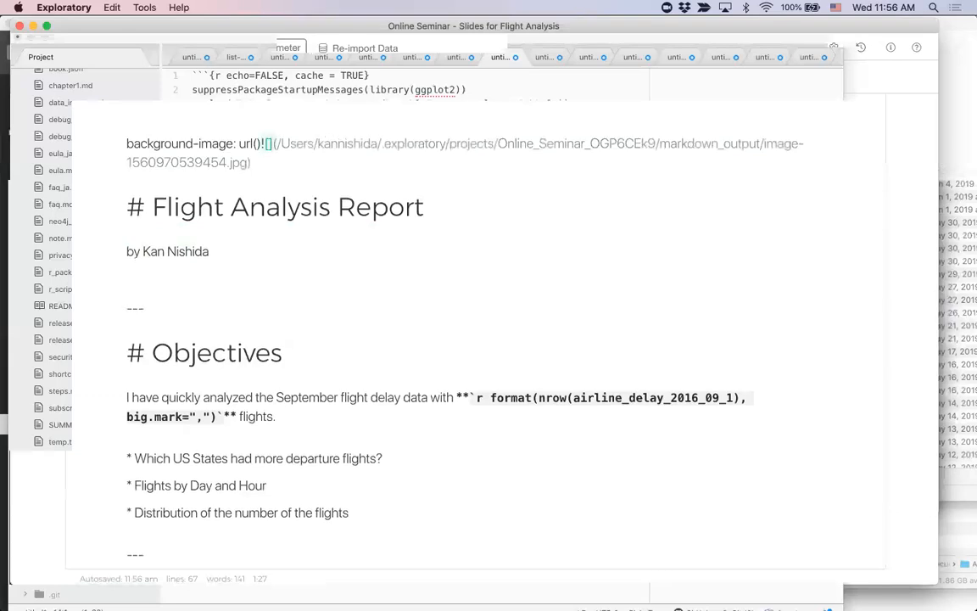
Step: Move the airplane image path inside the url() parentheses, removing the leftover image markdown, and run the slides
key("BackSpace")
key("BackSpace")
key("BackSpace")
key("BackSpace")
key("Return")
key("Return")
key("BackSpace")
key("super+shift+Left")
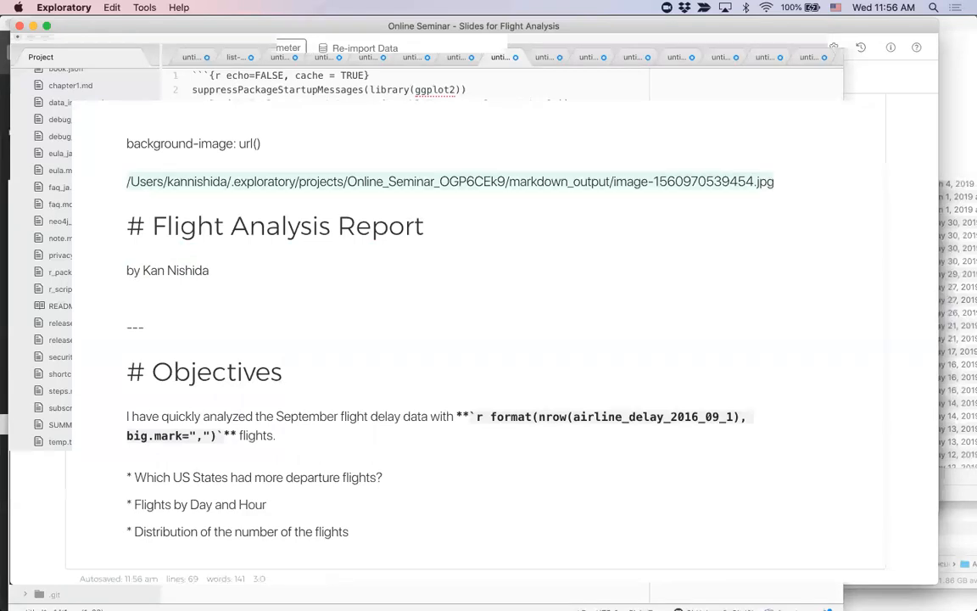
key("super+x")
key("BackSpace")
key("BackSpace")
key("Left")
key("super+v")
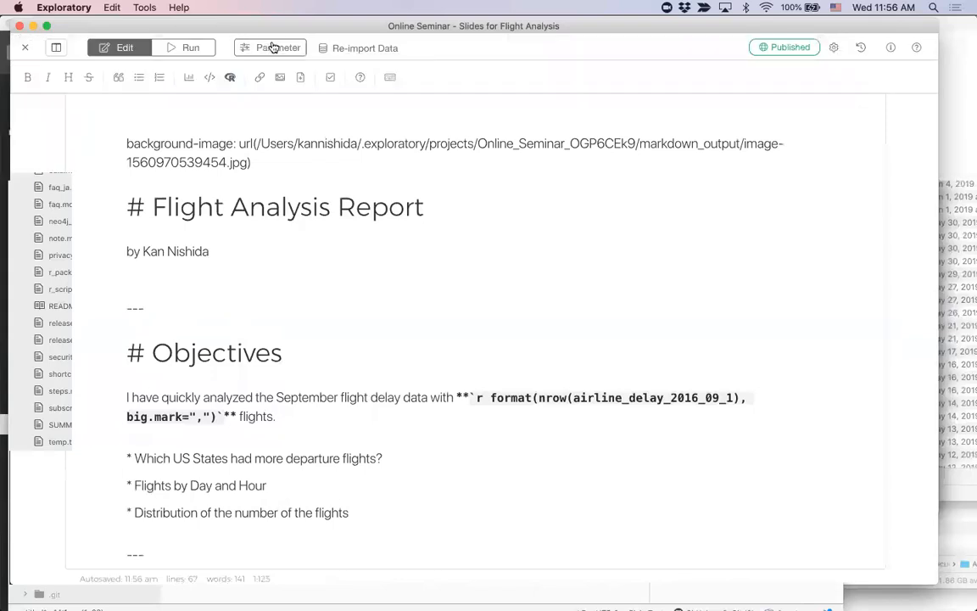
left_click(192, 49)
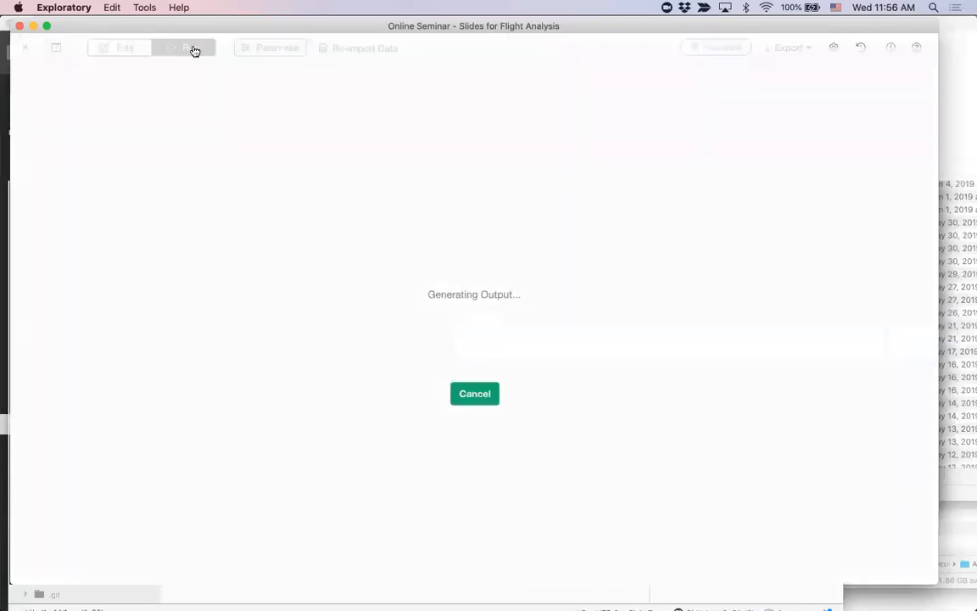
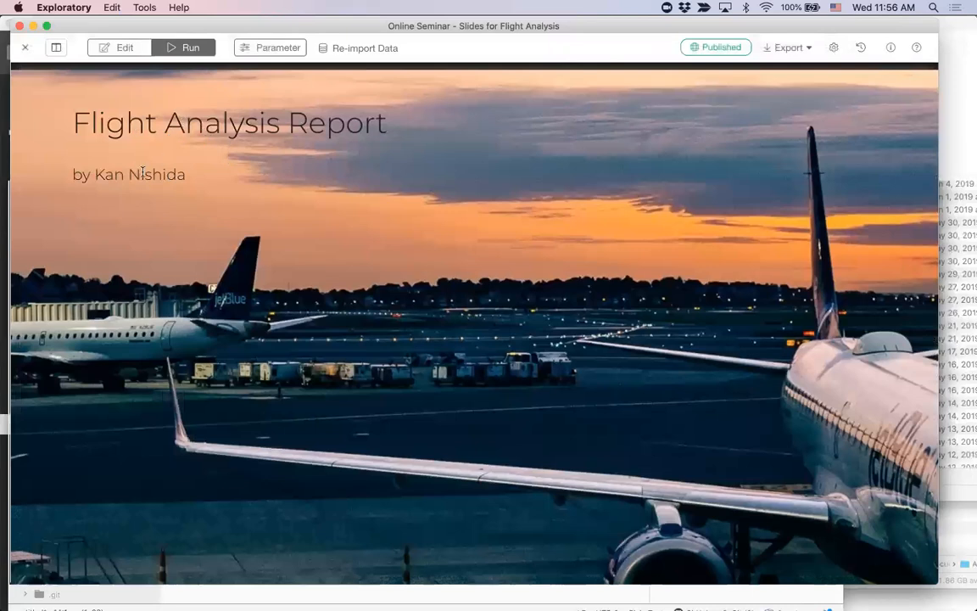
Step: Copy "class: center, middle, inverse" from the Atom notes, paste it above the background-image line in Exploratory, and run the slides
left_click(120, 49)
key("super+Tab")
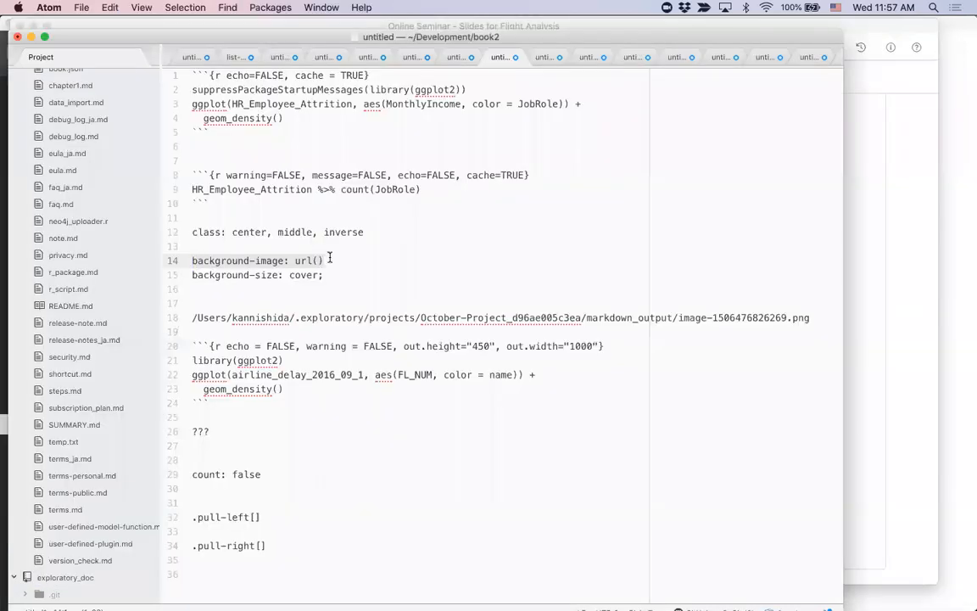
left_click(376, 230)
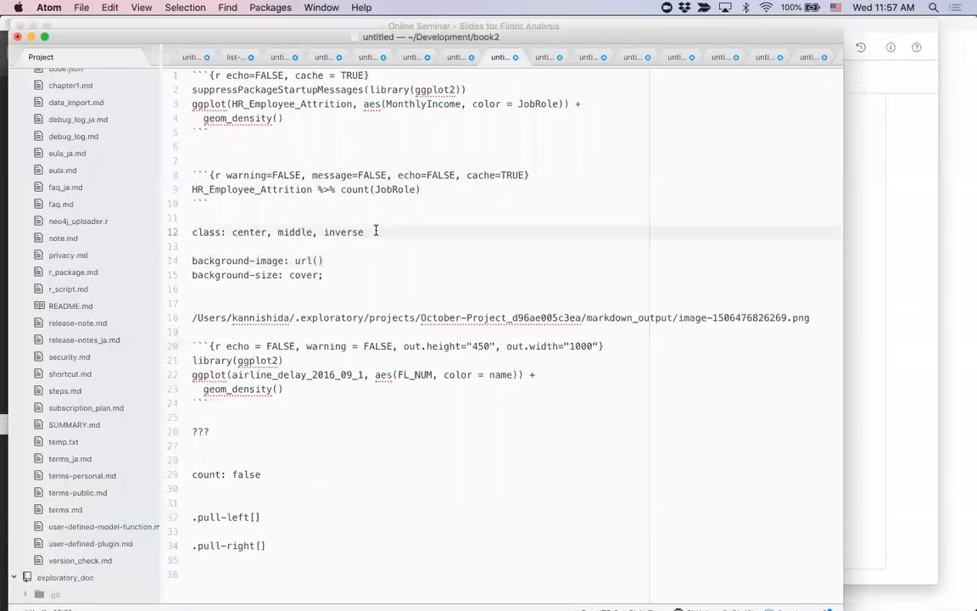
key("super+shift+Left")
key("super+c")
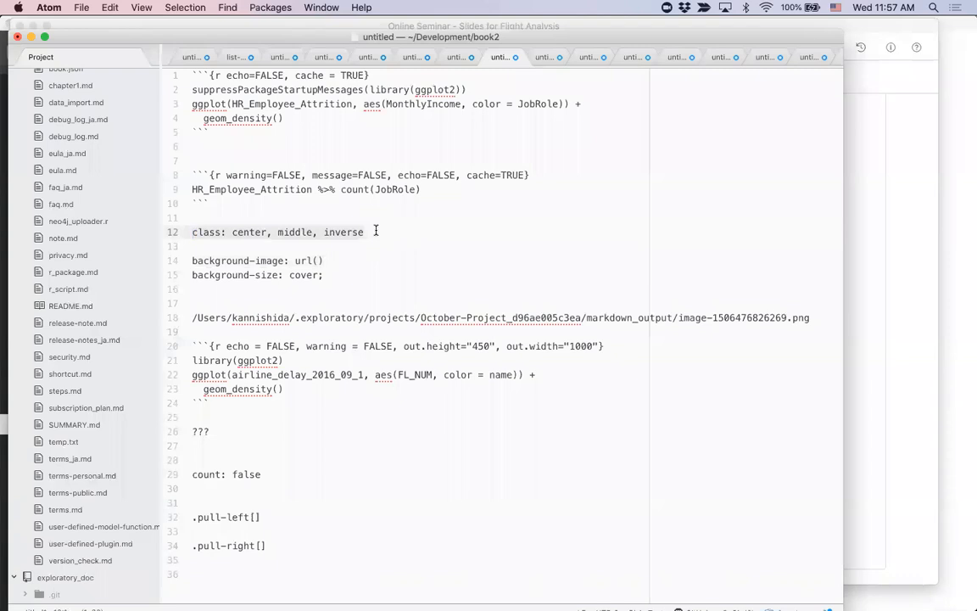
key("super+Tab")
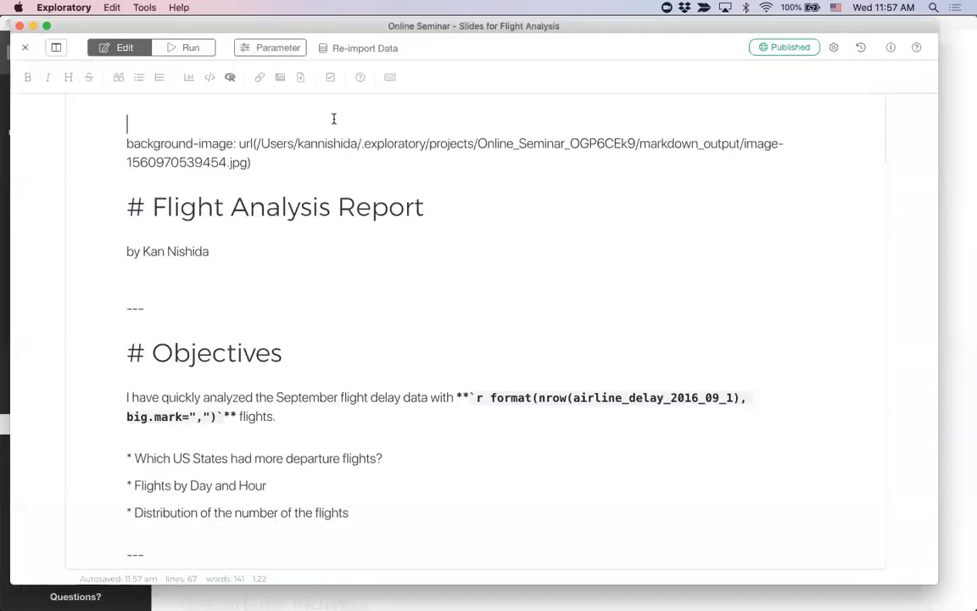
key("Return")
key("Up")
key("super+v")
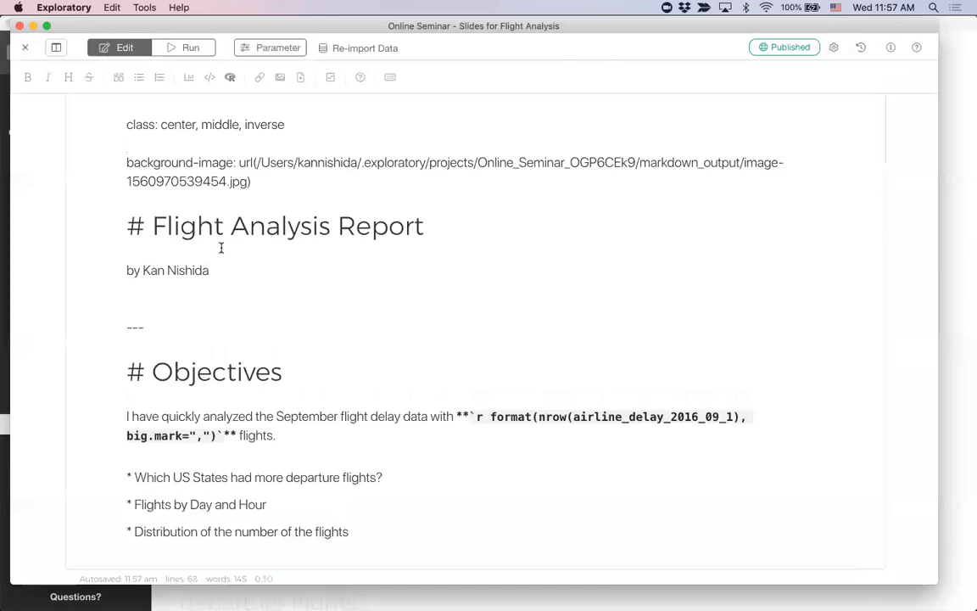
left_click(188, 49)
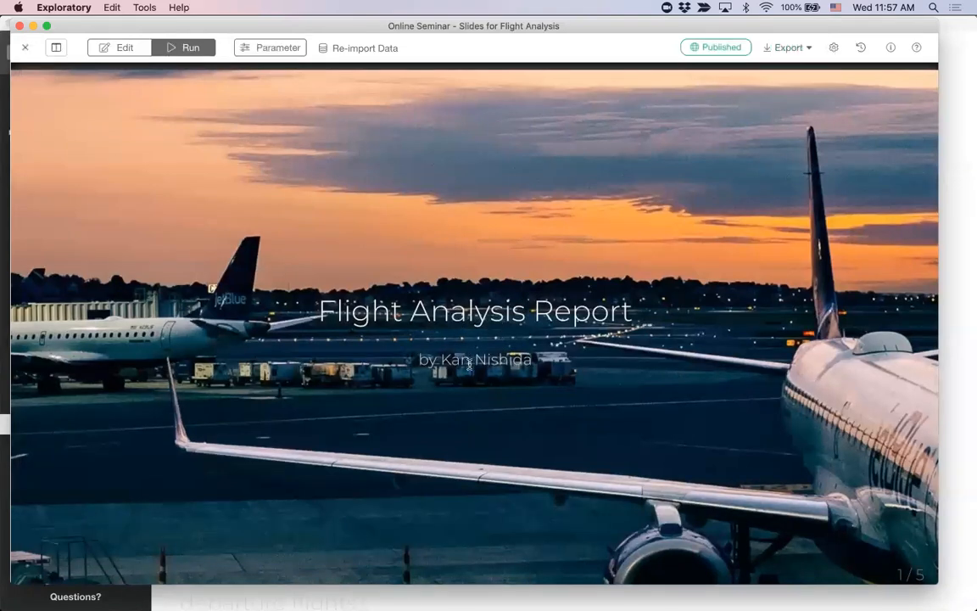
Step: Review the Objectives section in the source and view its bullet list in the running slides
left_click(122, 51)
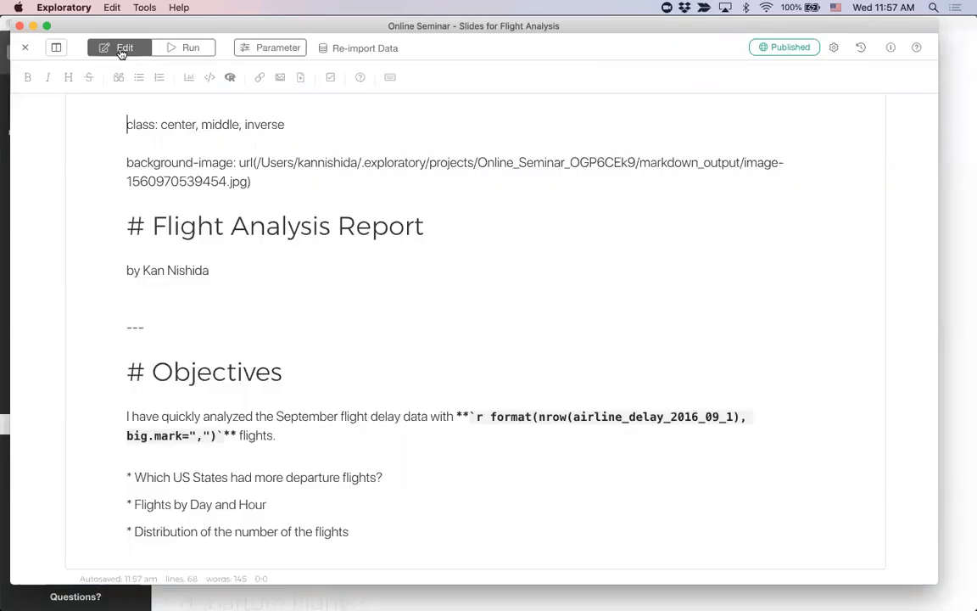
scroll(288, 287, "down", 5)
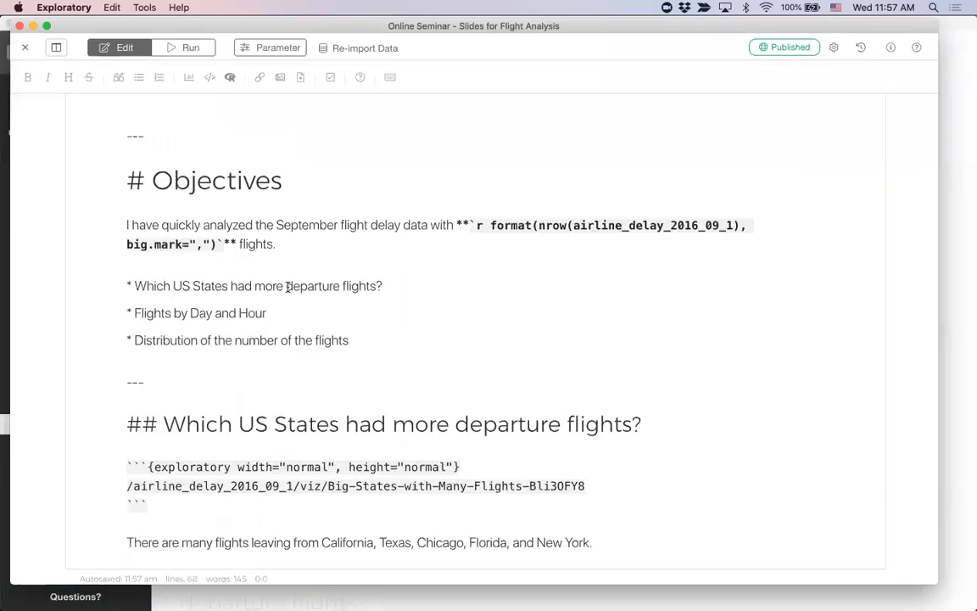
scroll(288, 286, "down", 1)
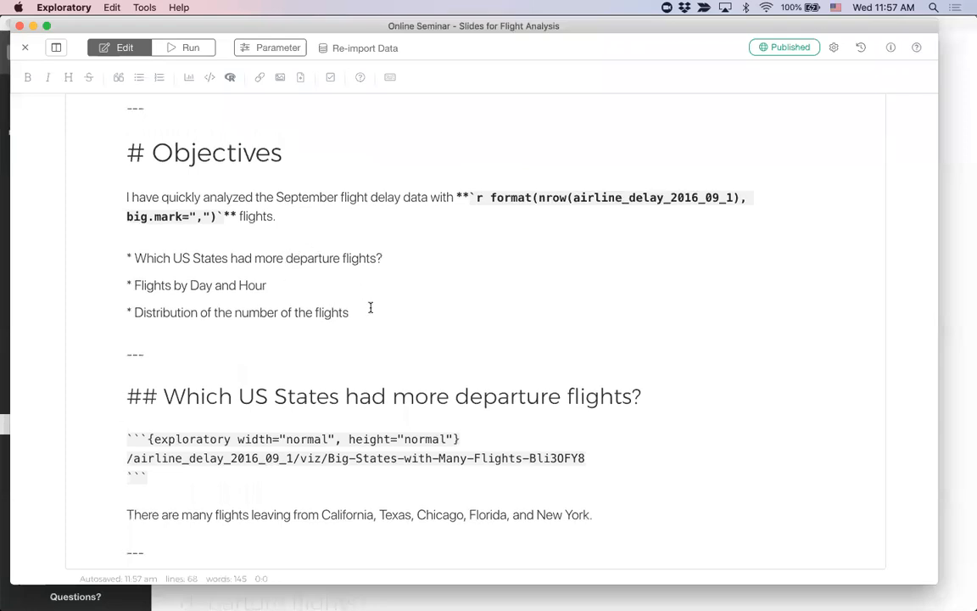
left_click(190, 47)
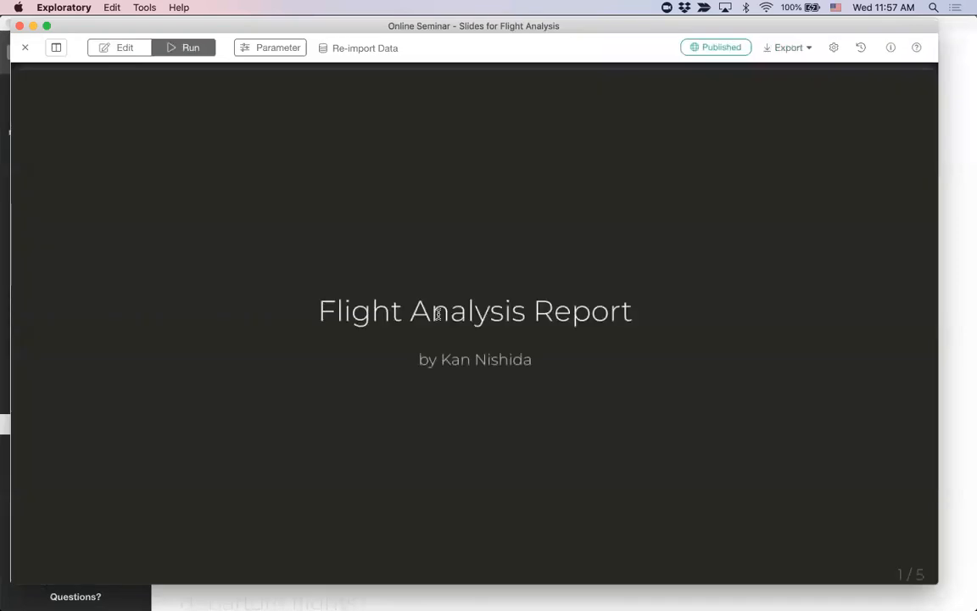
key("Right")
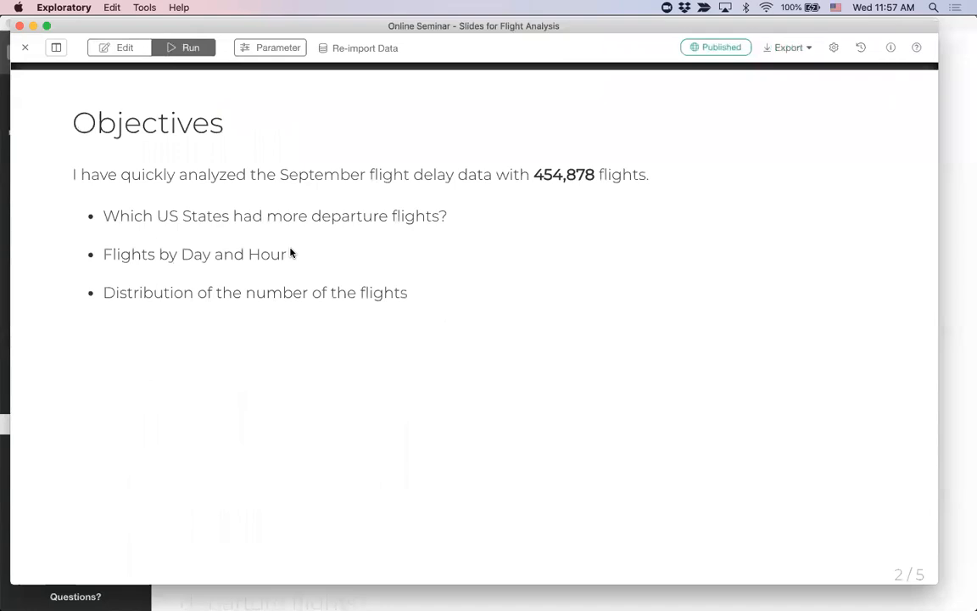
Step: Insert a "--" separator with blank lines around it between the "Which US States had more departure flights?" and "Flights by Day and Hour" bullets
left_click(124, 47)
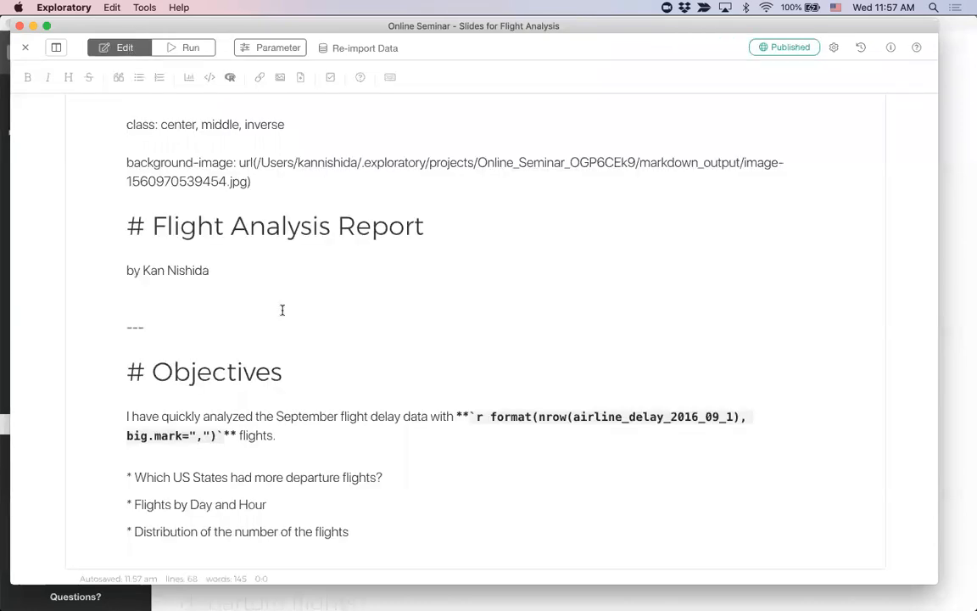
scroll(301, 343, "down", 5)
left_click(421, 261)
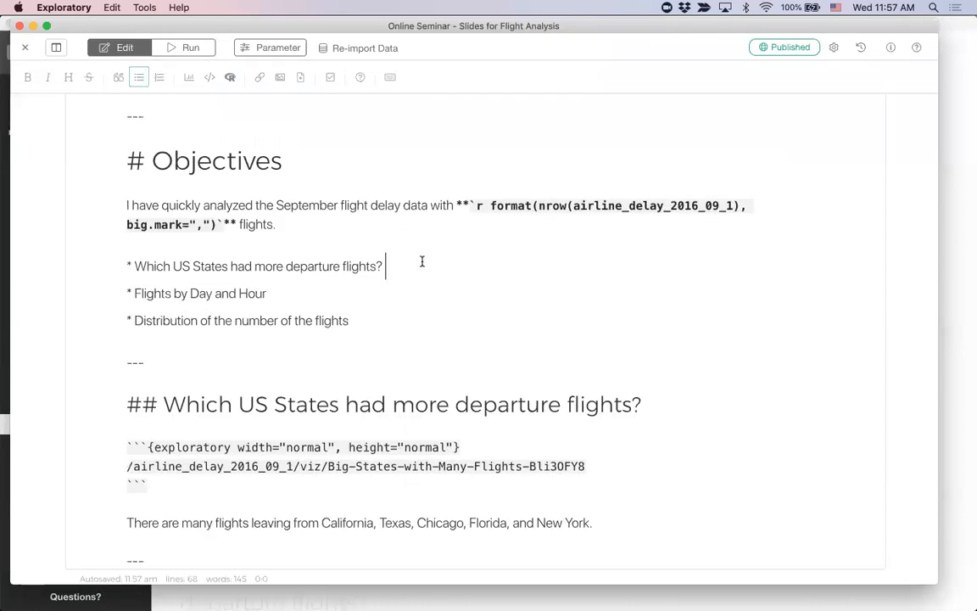
key("Down")
key("super+Left")
key("Return")
key("Return")
key("Up")
key("Up")
Step: Insert another "--" separator between the "Flights by Day and Hour" and "Distribution of the number of the flights" bullets
key("Return")
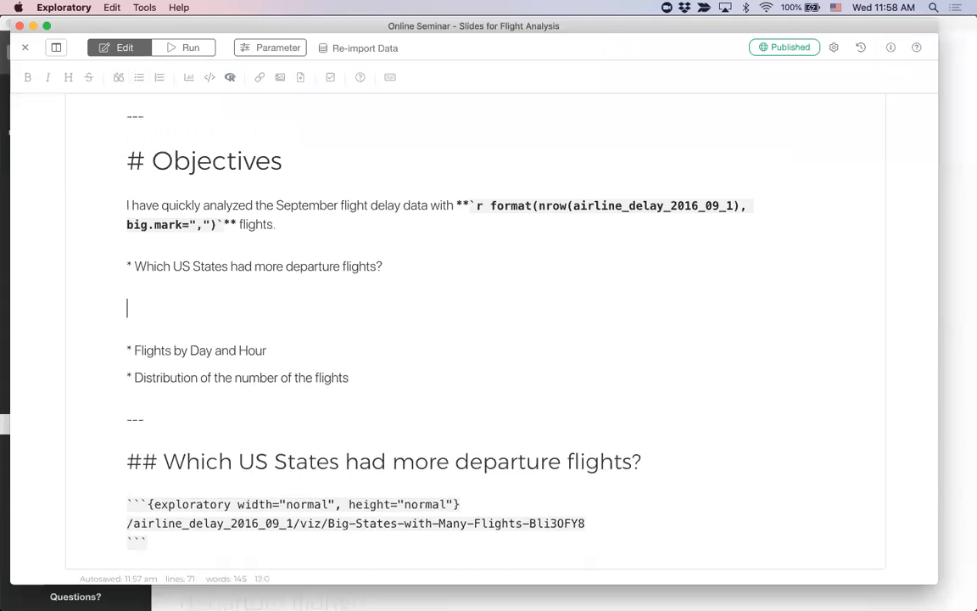
type("--")
left_click(128, 378)
key("Return")
key("Return")
key("Up")
type("--")
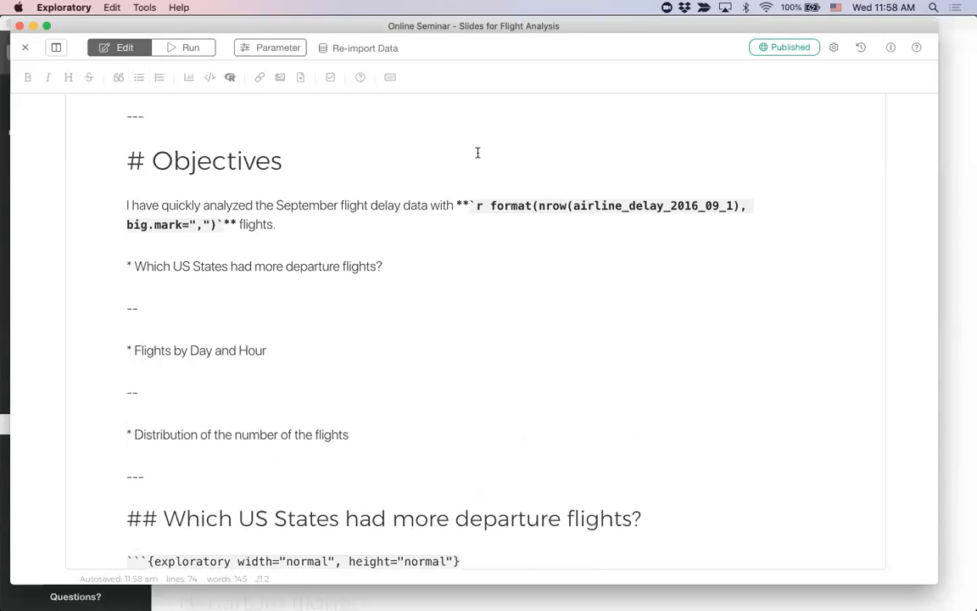
Step: Run the slides and page forward and back through the Objectives bullets to check their incremental reveal and page numbers
left_click(192, 53)
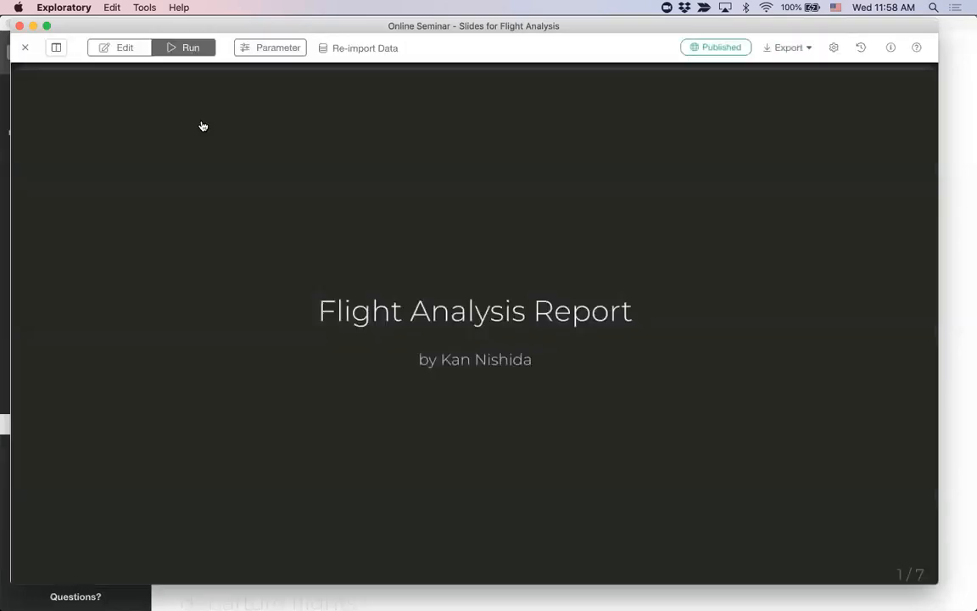
key("Right")
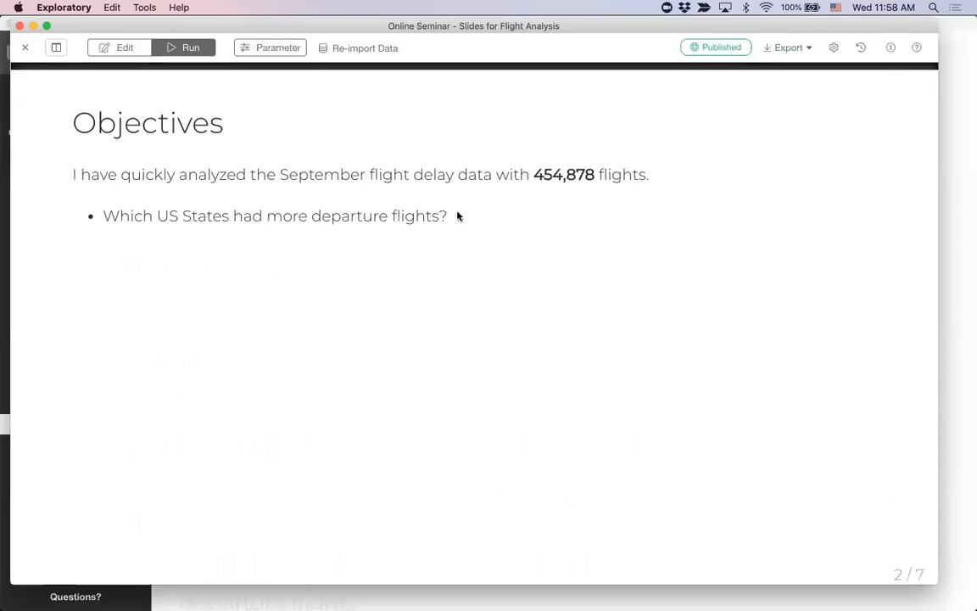
key("Right")
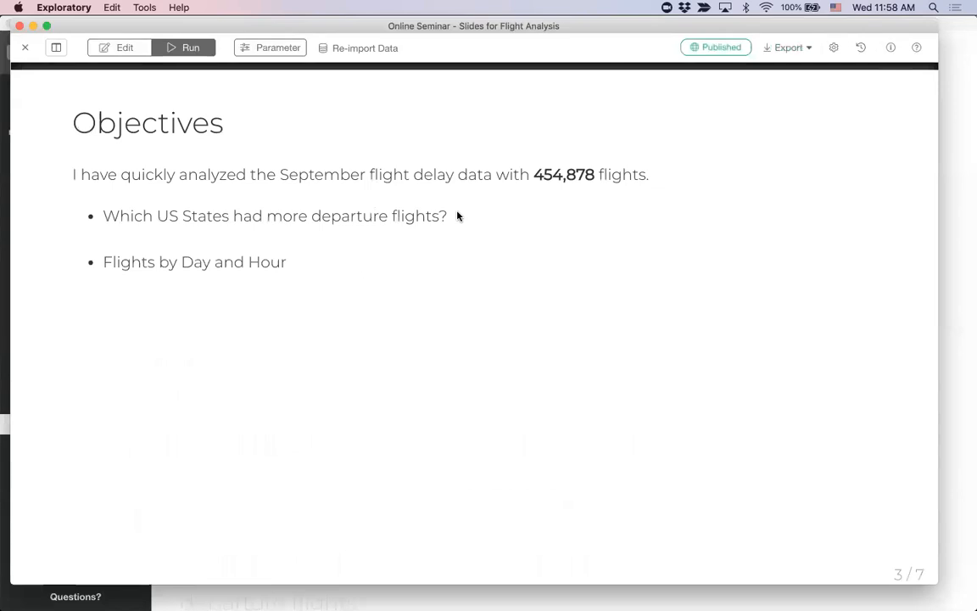
key("Right")
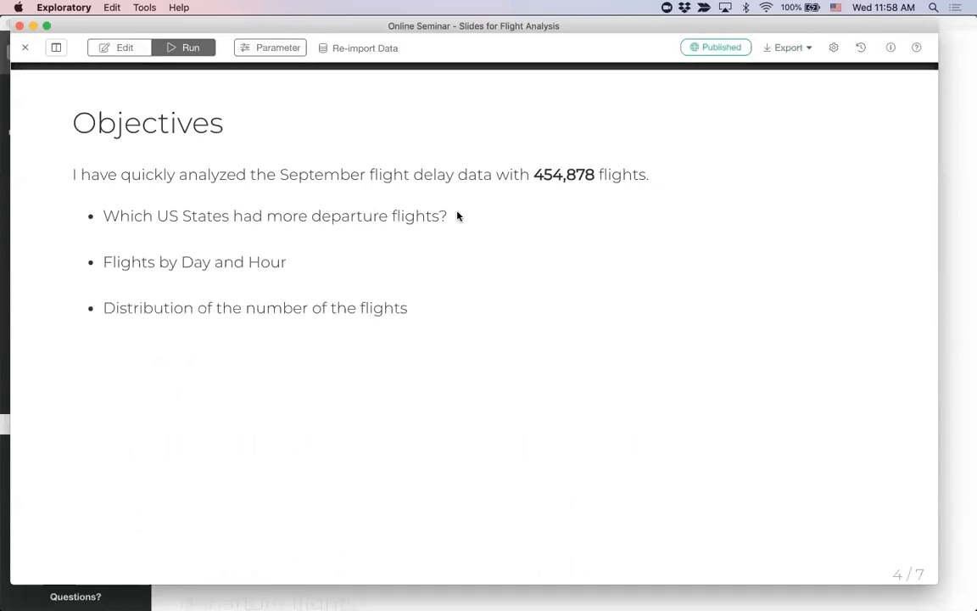
key("Right")
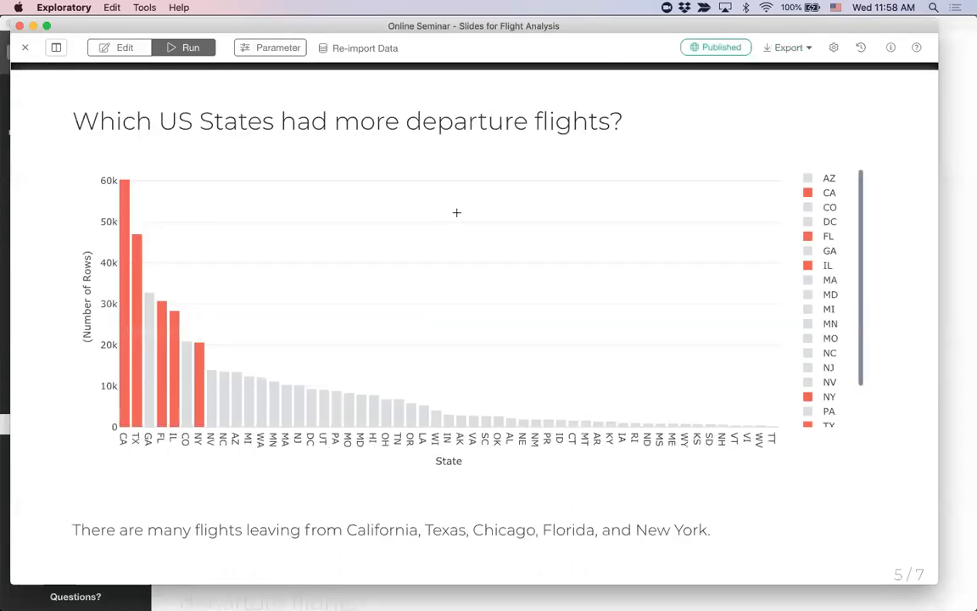
key("Left")
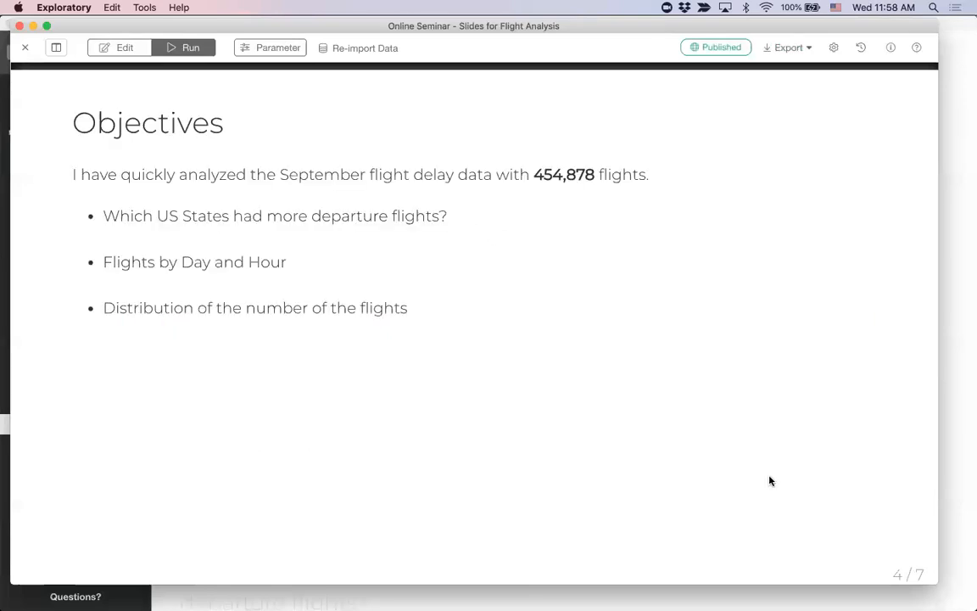
key("Left")
key("Left")
key("Right")
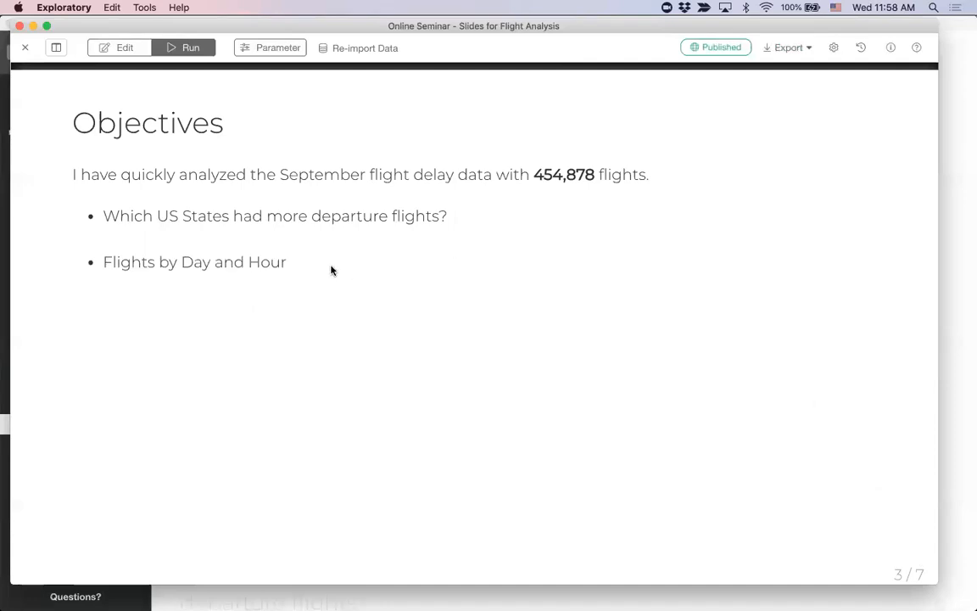
Step: Add "count: false" directly below the first "--" separator in the Objectives section
left_click(127, 49)
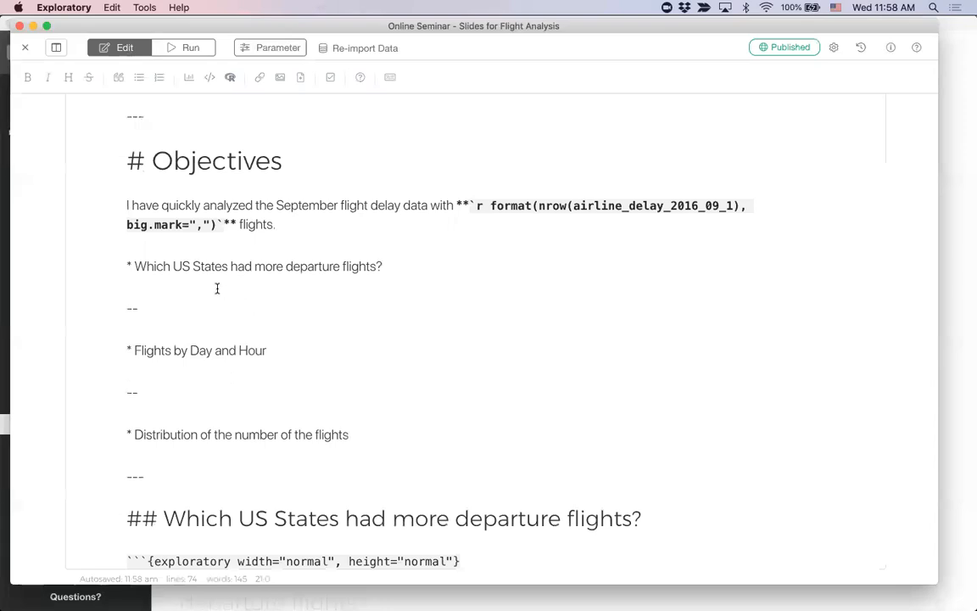
left_click(228, 327)
type("count: false")
key("Return")
Step: Copy the "count: false" line and paste it below the second "--" separator
key("shift+End")
key("super+c")
key("Right")
key("Down")
key("Down")
key("Down")
key("Down")
key("Down")
key("super+v")
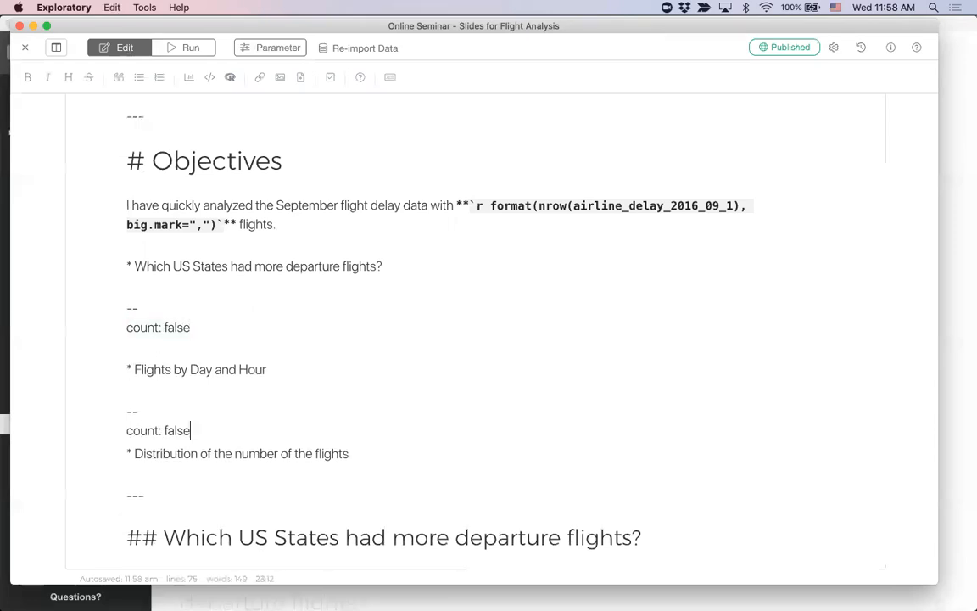
Step: Run the slides and page through to the US States chart slide, checking the page numbering
left_click(187, 48)
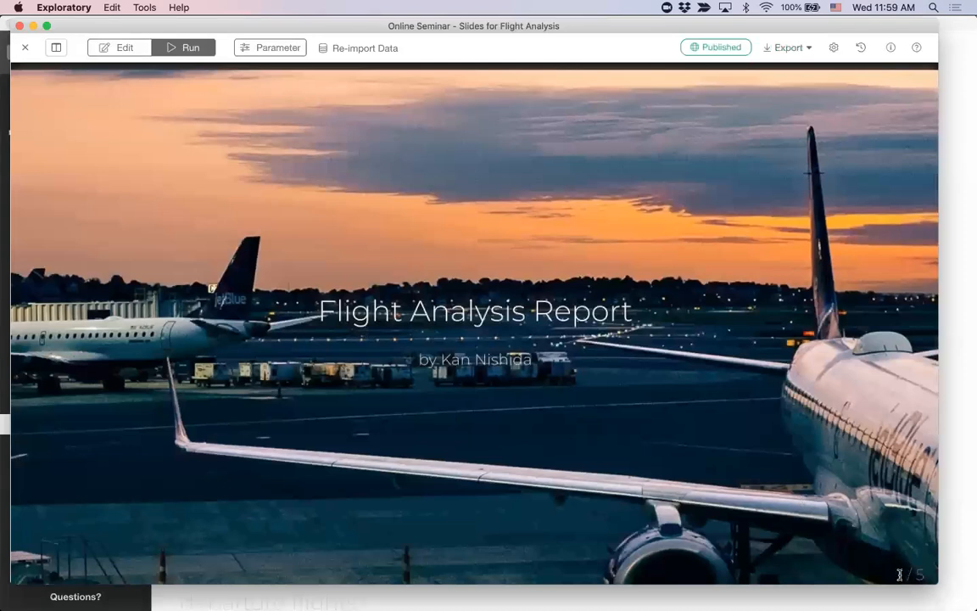
key("Right")
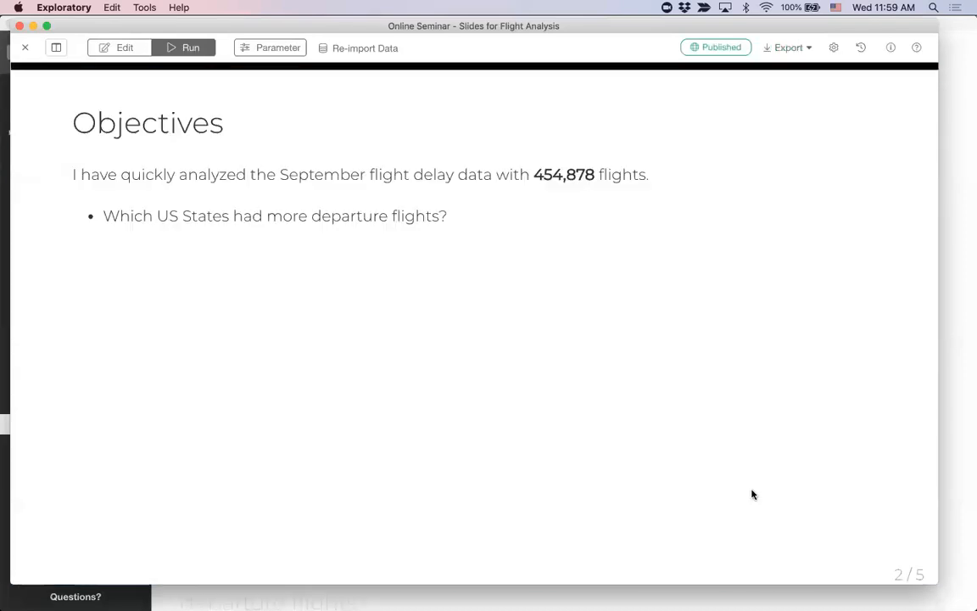
key("Right")
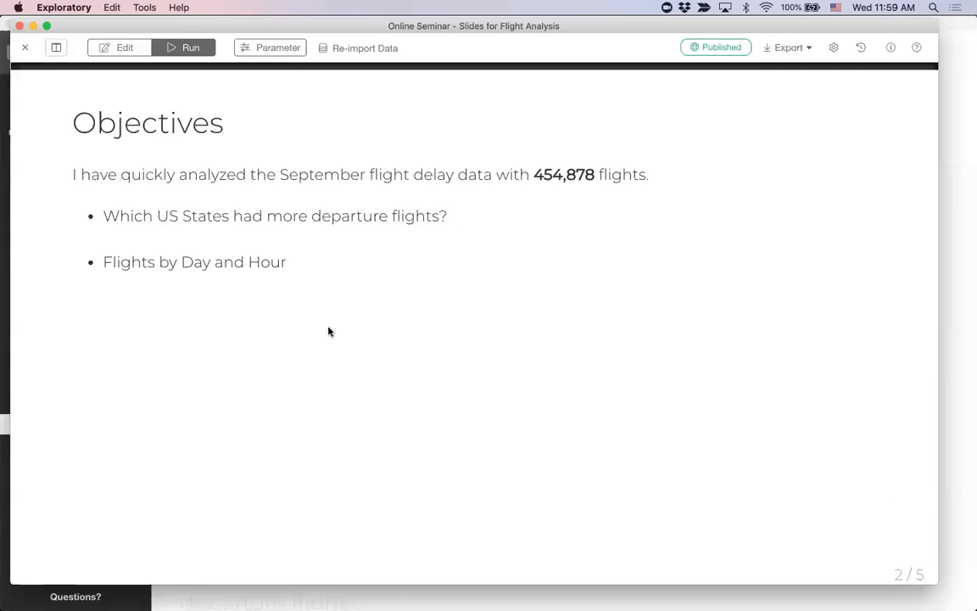
key("Right")
key("Right")
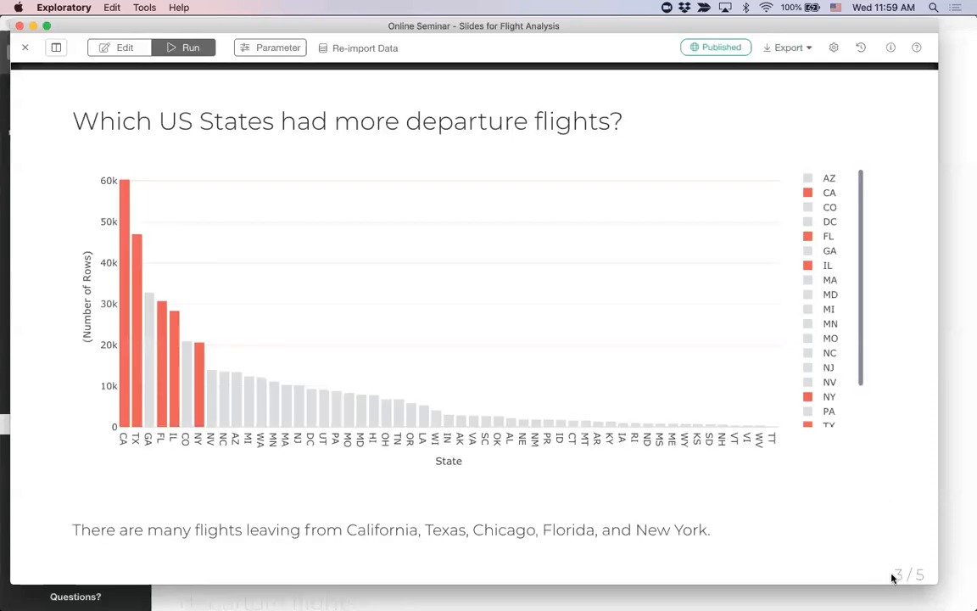
Step: Insert the Day vs. Hour chart from airline_delay_2016_09_1 below the "Flights by Day and Hour" heading
left_click(125, 47)
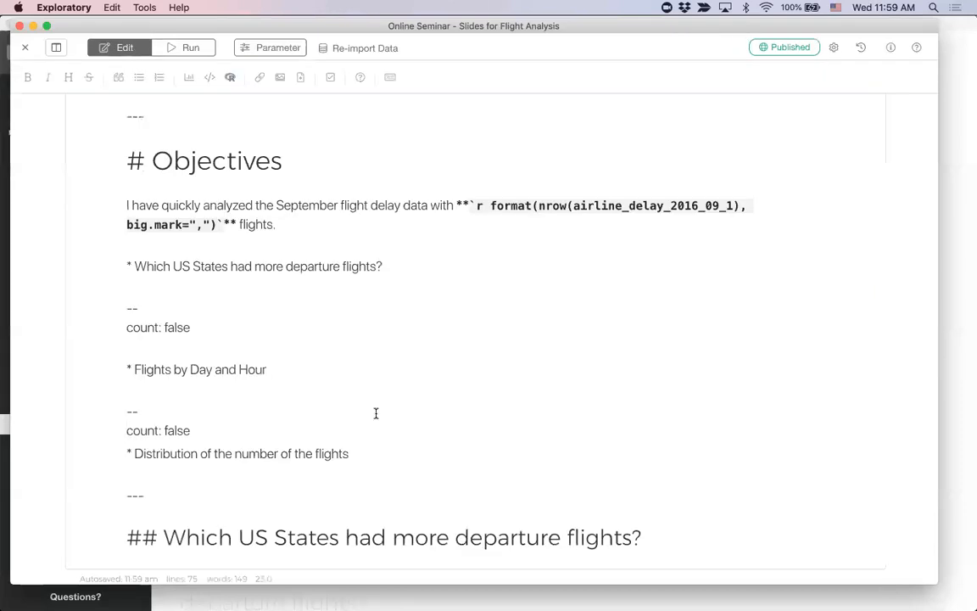
scroll(375, 413, "down", 5)
scroll(376, 413, "down", 1)
scroll(376, 413, "down", 4)
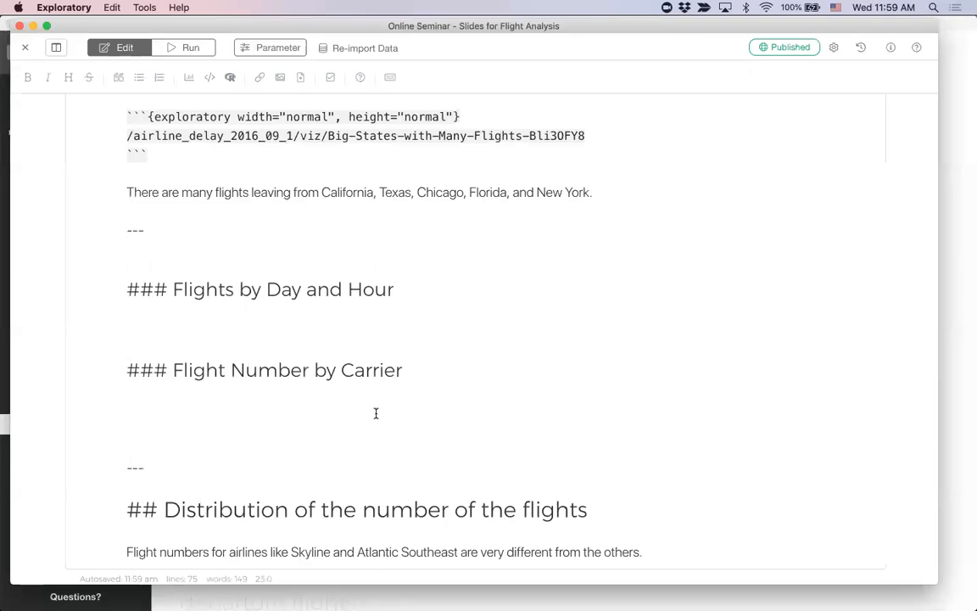
scroll(376, 413, "up", 1)
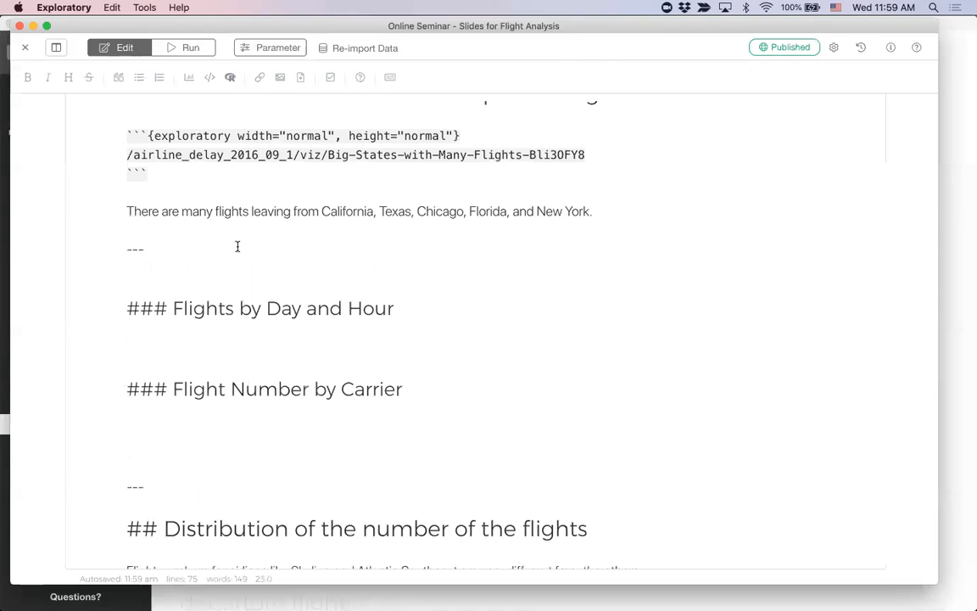
left_click(187, 78)
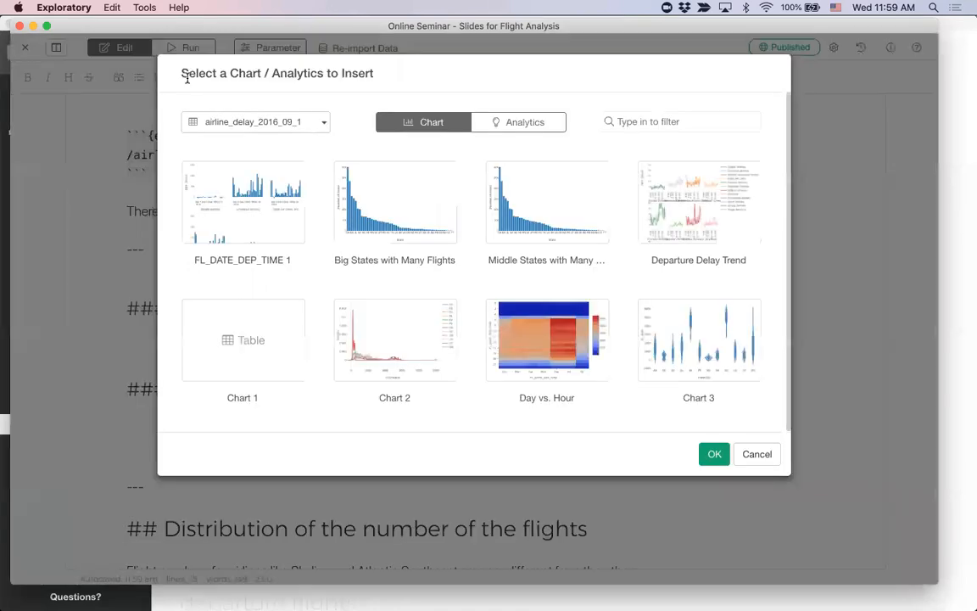
left_click(525, 350)
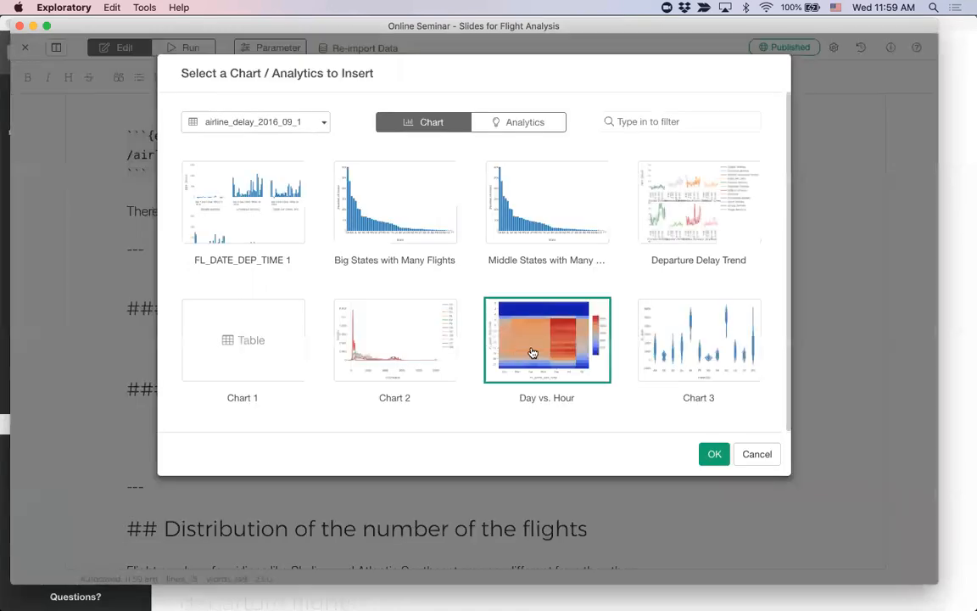
left_click(713, 454)
Step: Insert Chart 3 from airline_delay_2016_09_1 below the "Flight Number by Carrier" heading
scroll(373, 480, "down", 3)
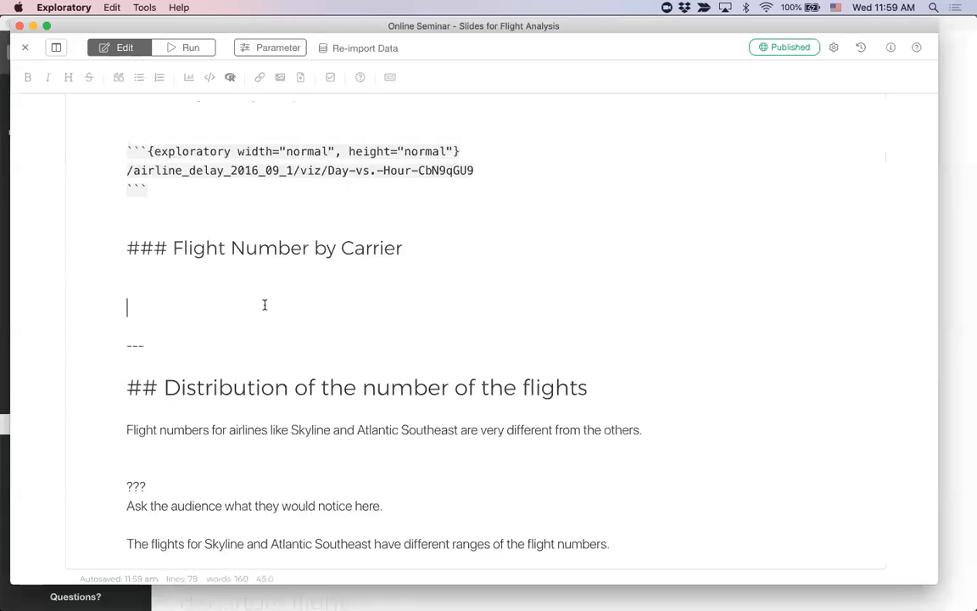
left_click(188, 77)
left_click(713, 343)
left_click(715, 454)
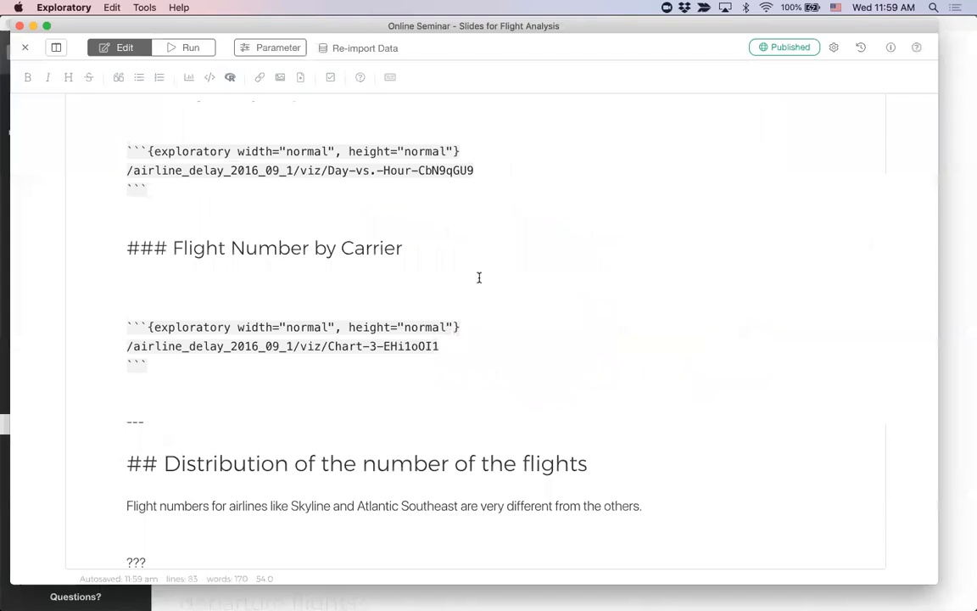
Step: Run the slides, page through to the Flights by Day and Hour slide to check its layout, and return to editing
left_click(192, 49)
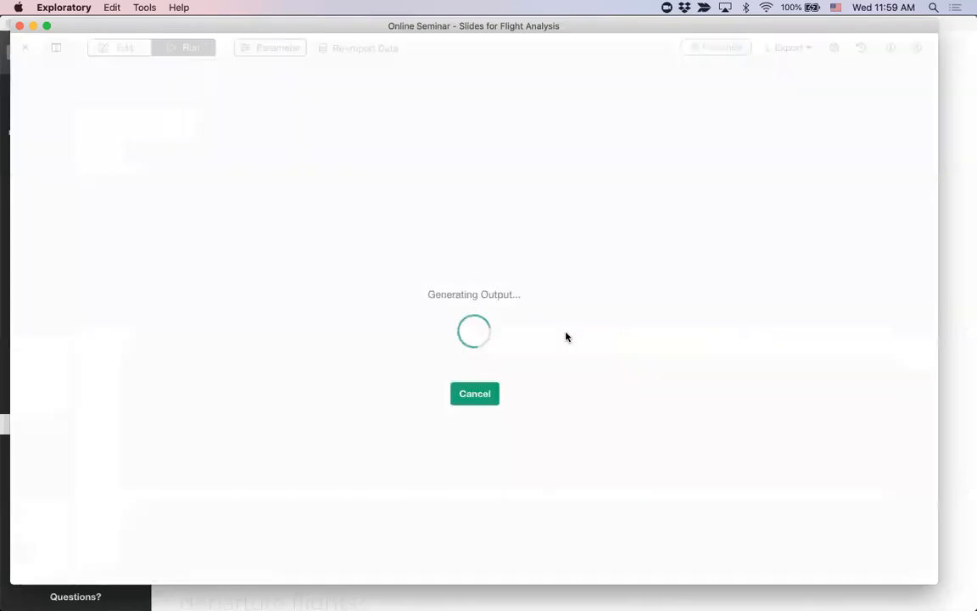
key("Right")
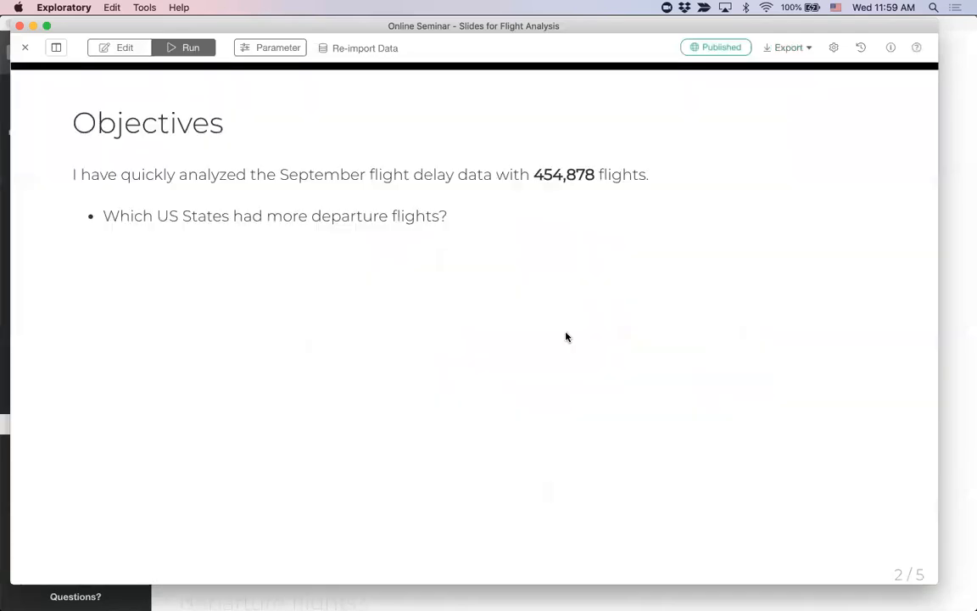
key("Right")
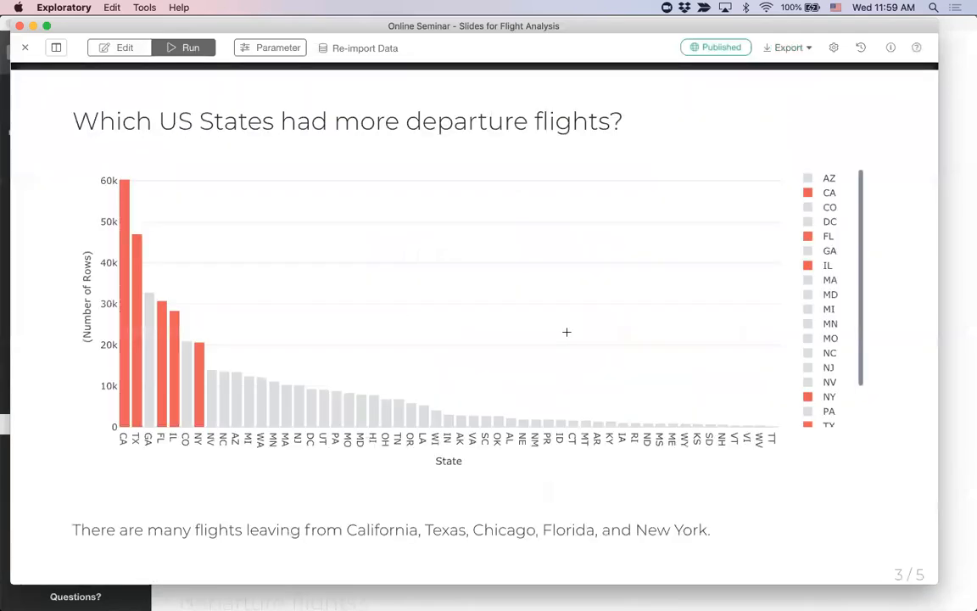
key("Right")
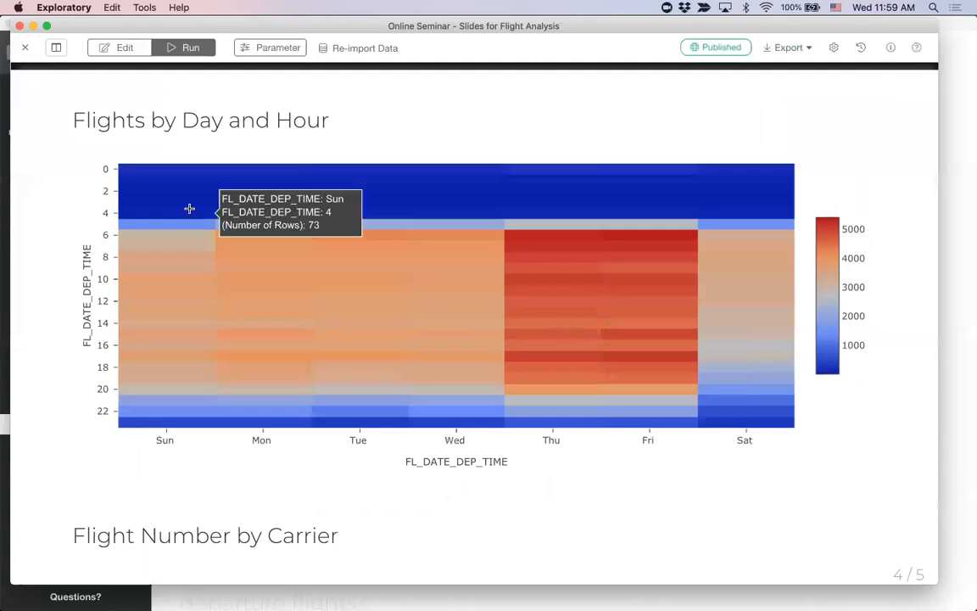
left_click(119, 51)
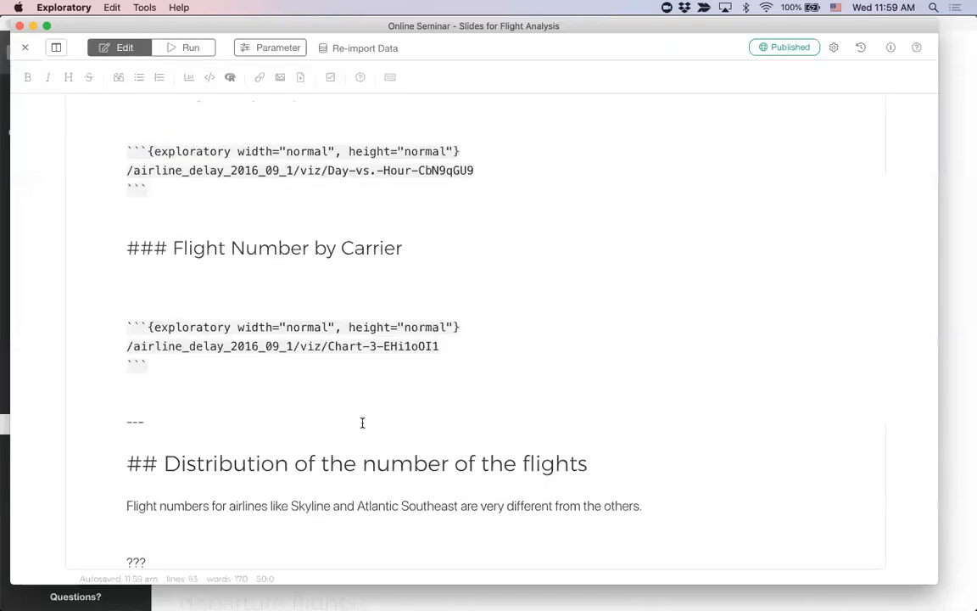
Step: Switch to the Atom notes and look up the ".pull-left[]" and ".pull-right[]" snippets
key("super+Tab")
key("super+shift+Tab")
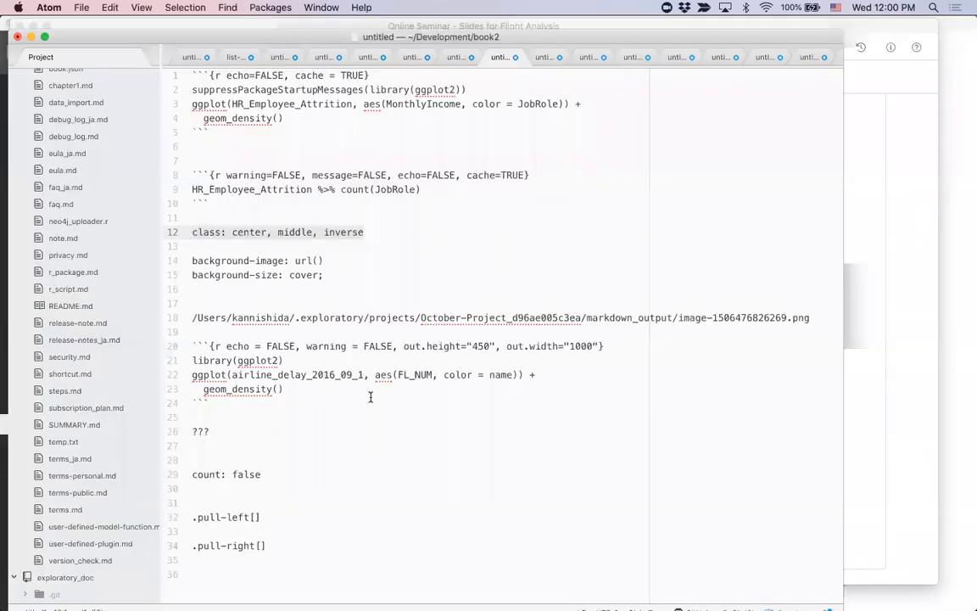
left_click(308, 545)
key("Up")
key("Up")
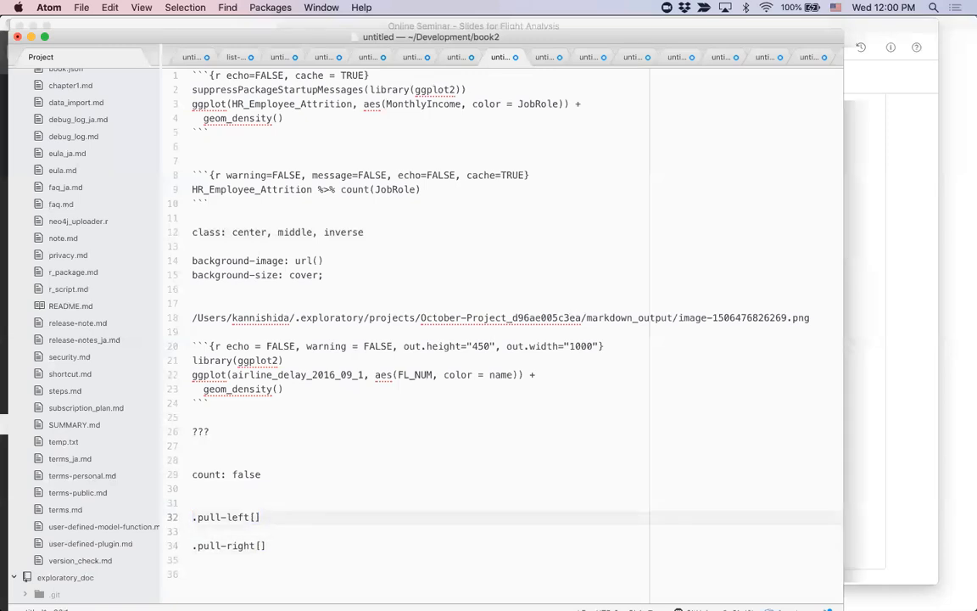
Step: Switch back to Exploratory and wrap the "Flights by Day and Hour" heading and its chart block in ".pull-left[" and "]"
key("super+Tab")
scroll(385, 302, "up", 2)
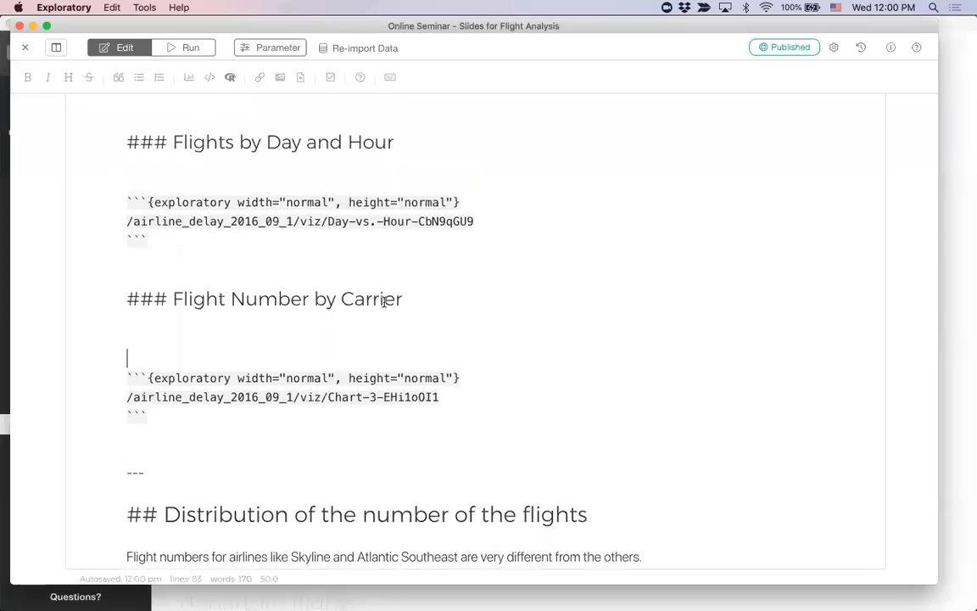
scroll(385, 305, "up", 2)
left_click(252, 200)
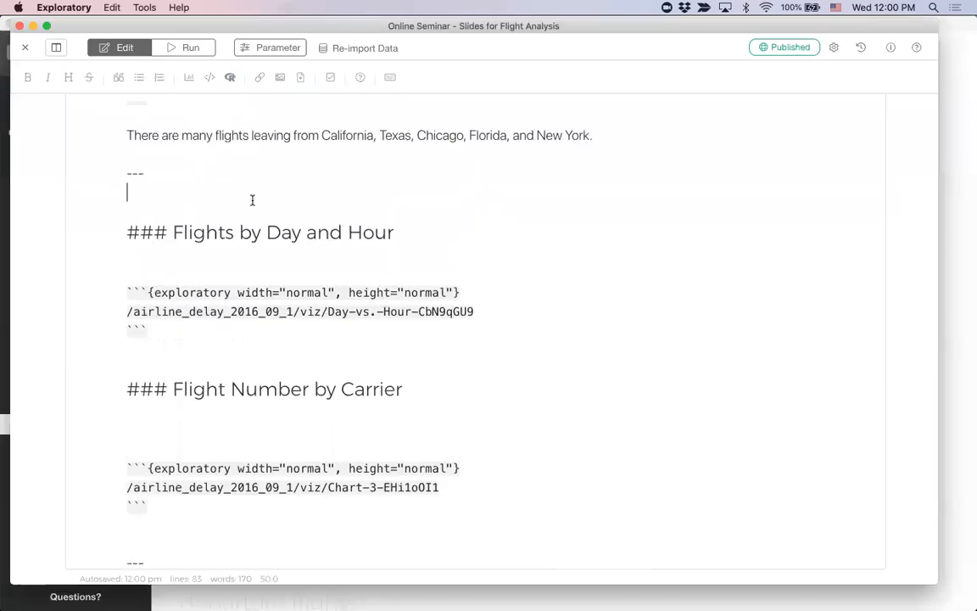
key("Return")
type(".pull-left[")
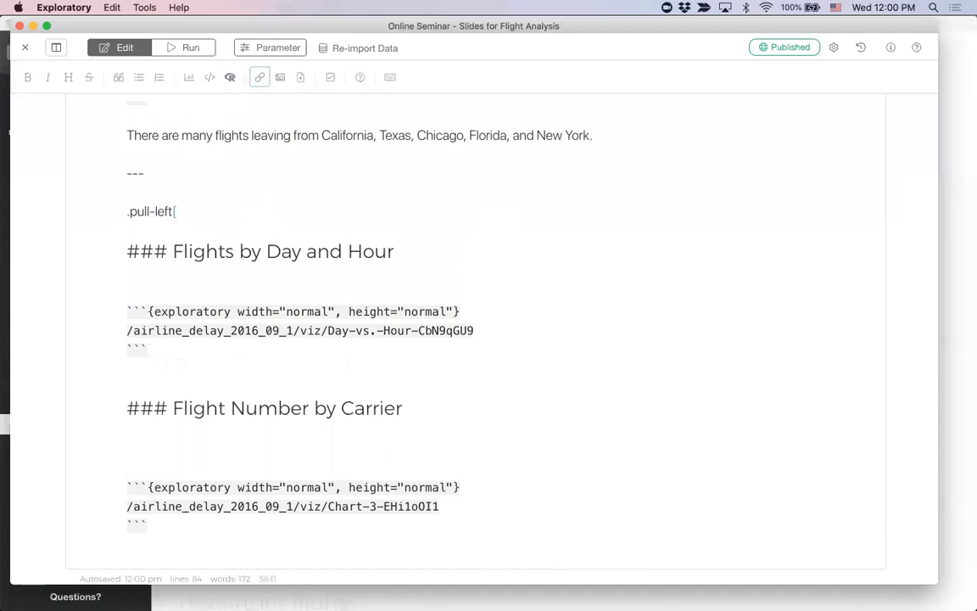
left_click(184, 368)
key("Return")
type("]")
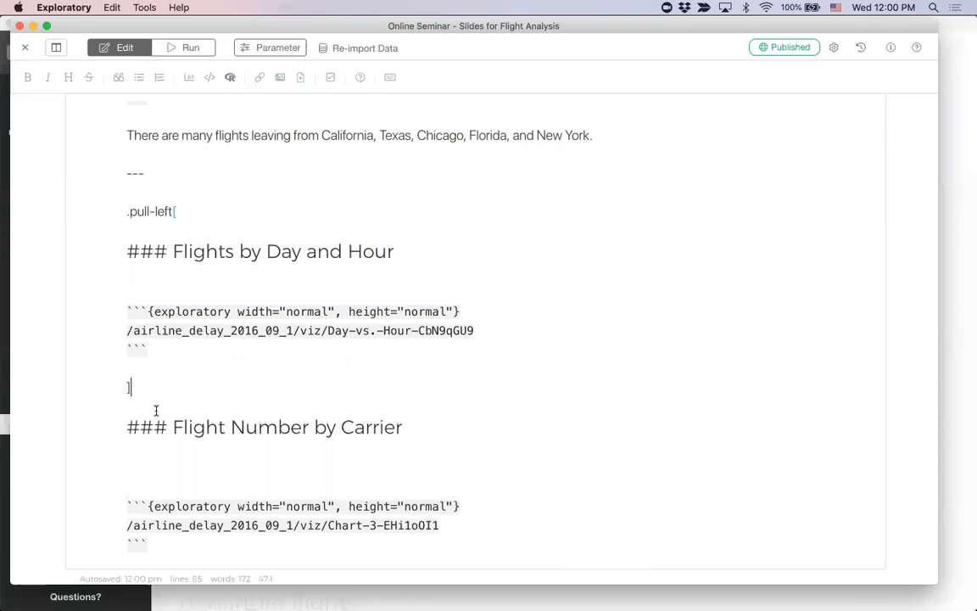
Step: Wrap the "Flight Number by Carrier" heading and its chart block in ".pull-right[" and "]", removing the extra blank line below the heading
scroll(155, 408, "down", 2)
key("Return")
key("Return")
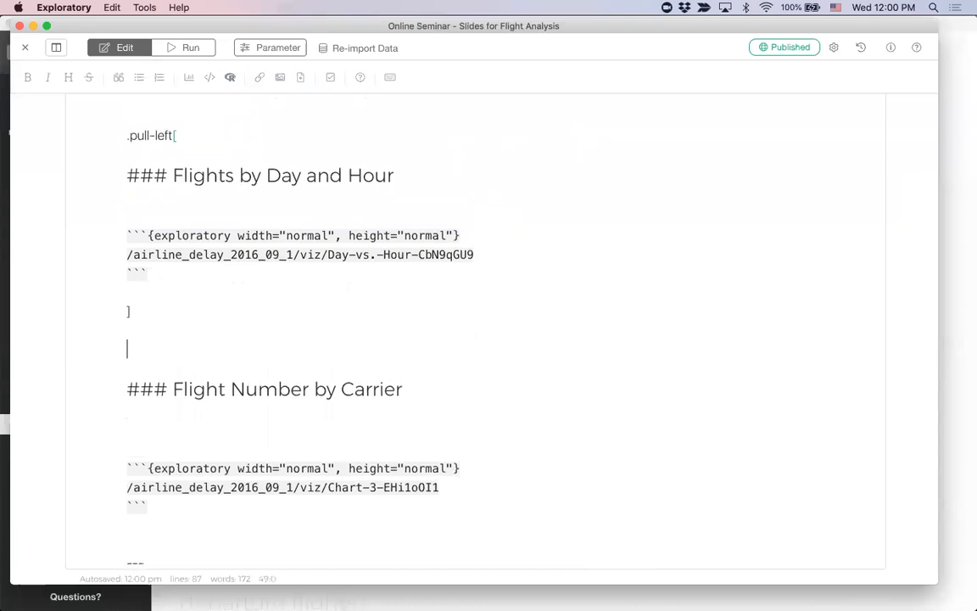
type(".pull-right[")
left_click(163, 431)
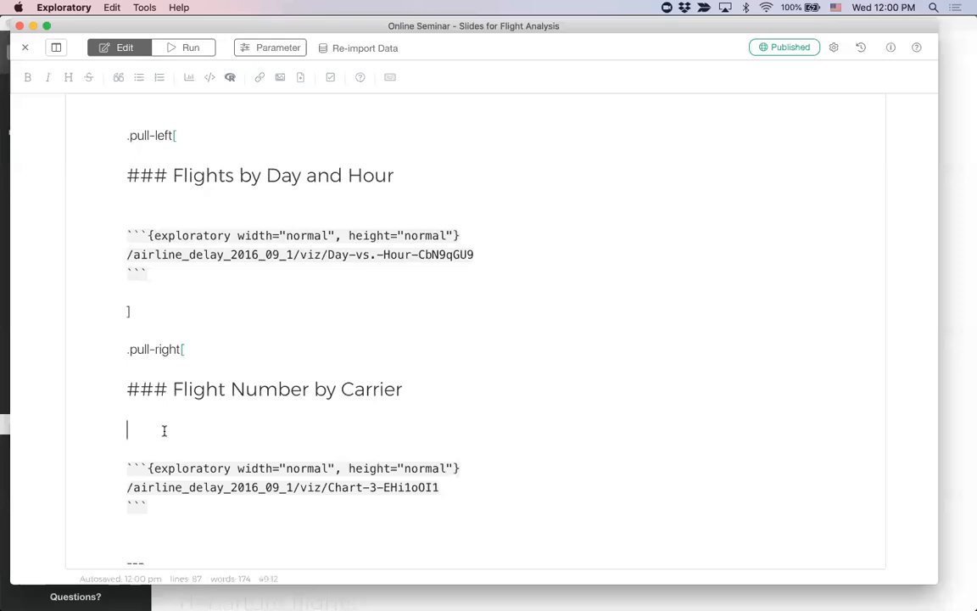
key("BackSpace")
left_click(166, 514)
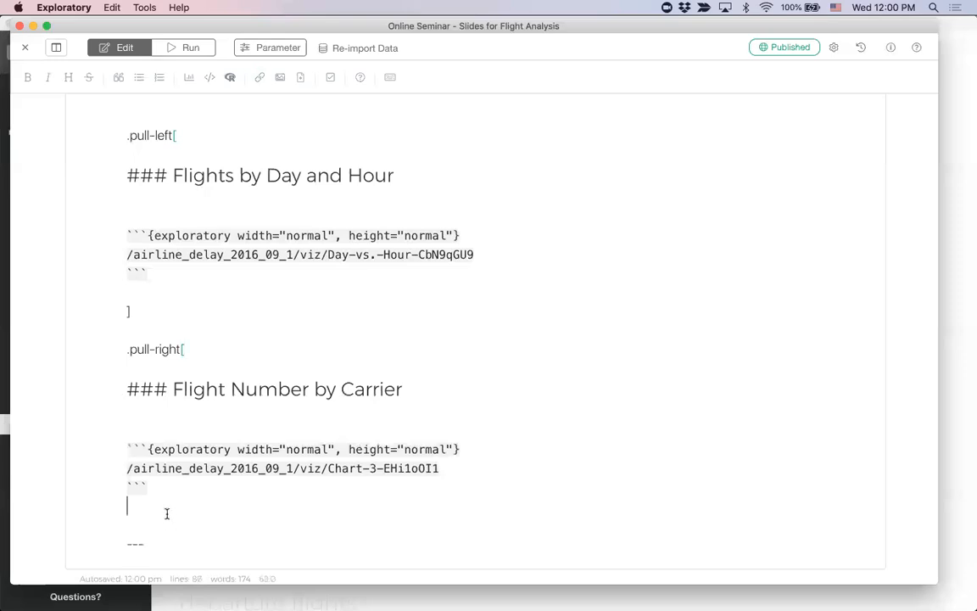
type("]")
key("Return")
Step: Run the slides, page through to the two-column chart slide to check its layout, and return to editing
left_click(189, 48)
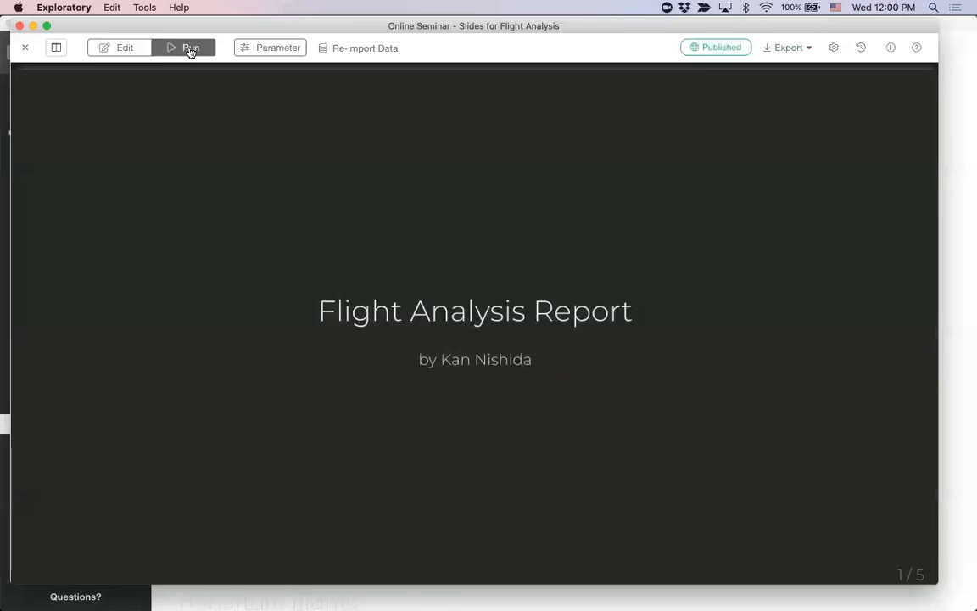
key("Right")
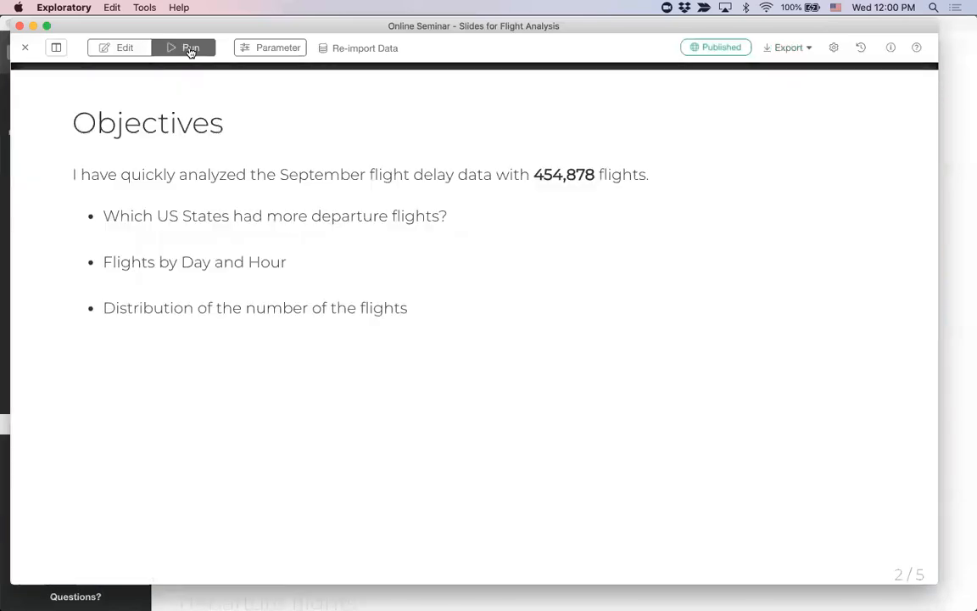
key("Right")
key("Right")
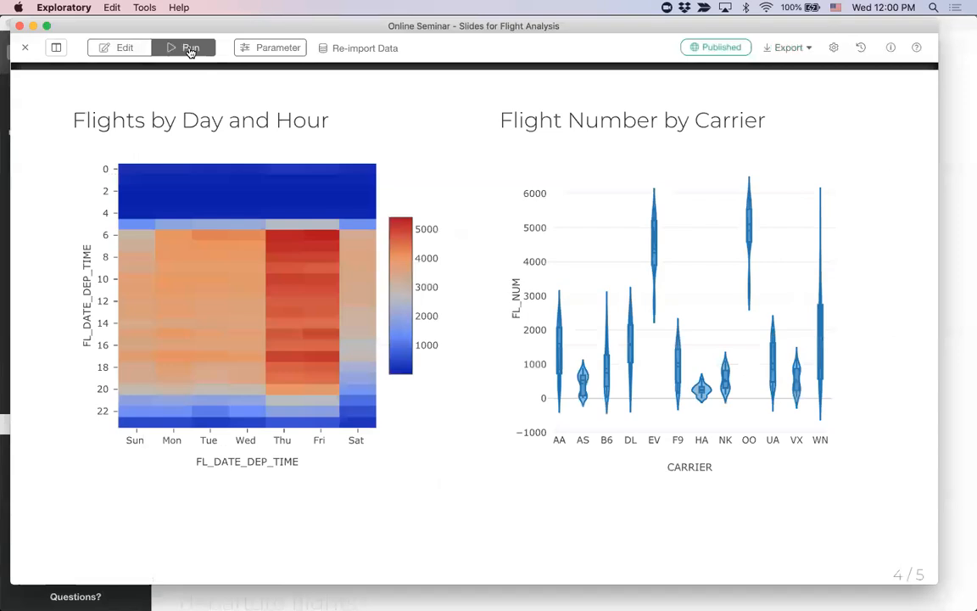
left_click(127, 48)
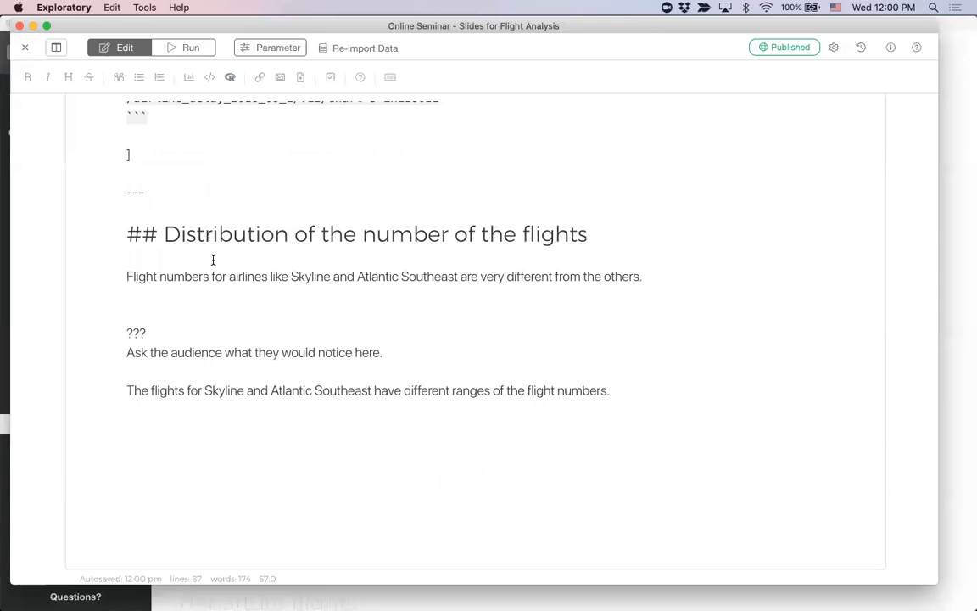
Step: Insert Chart 2 from airline_delay_2016_09_1 below the paragraph under "Distribution of the number of the flights"
left_click(244, 294)
key("Return")
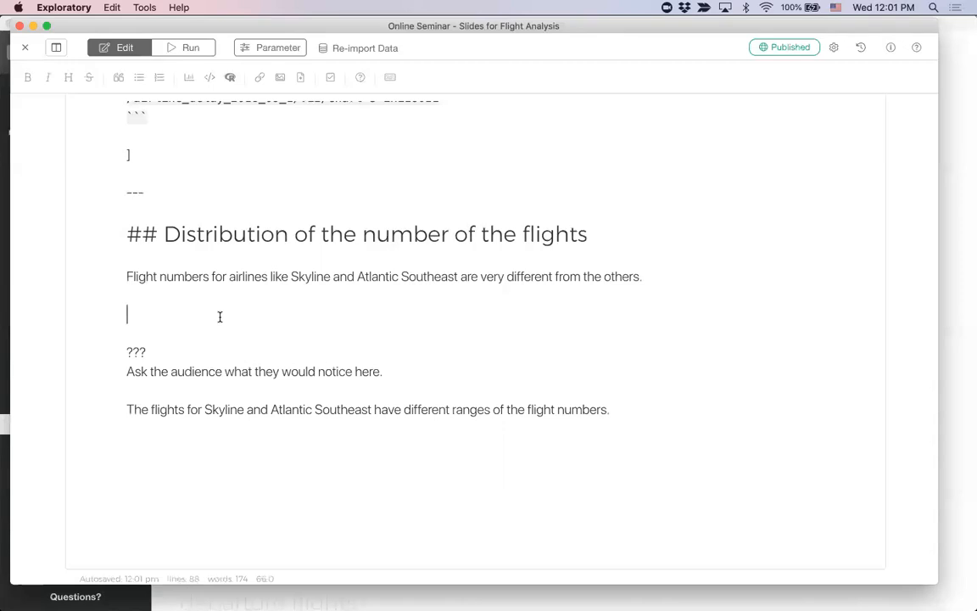
left_click(189, 77)
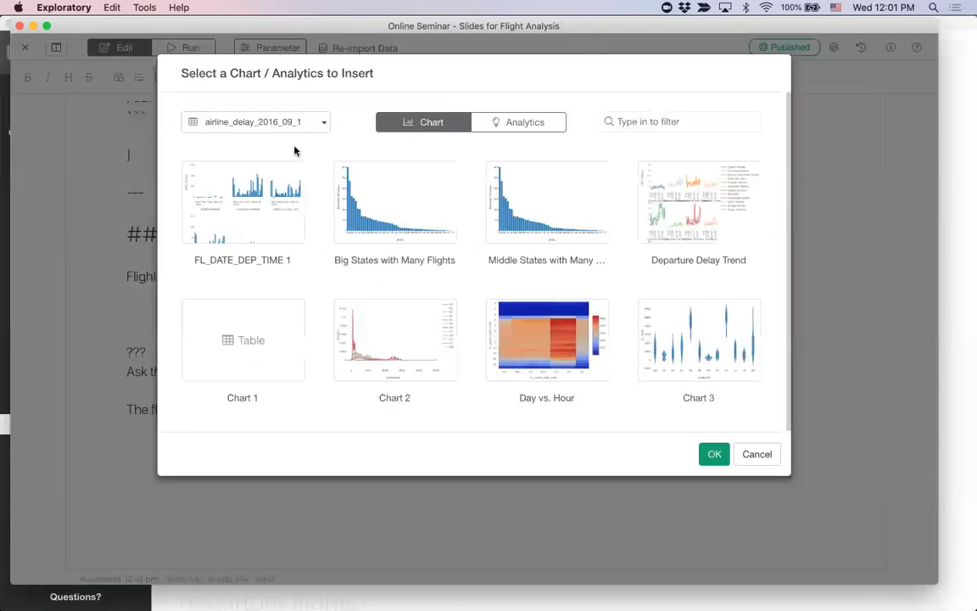
left_click(369, 354)
left_click(712, 455)
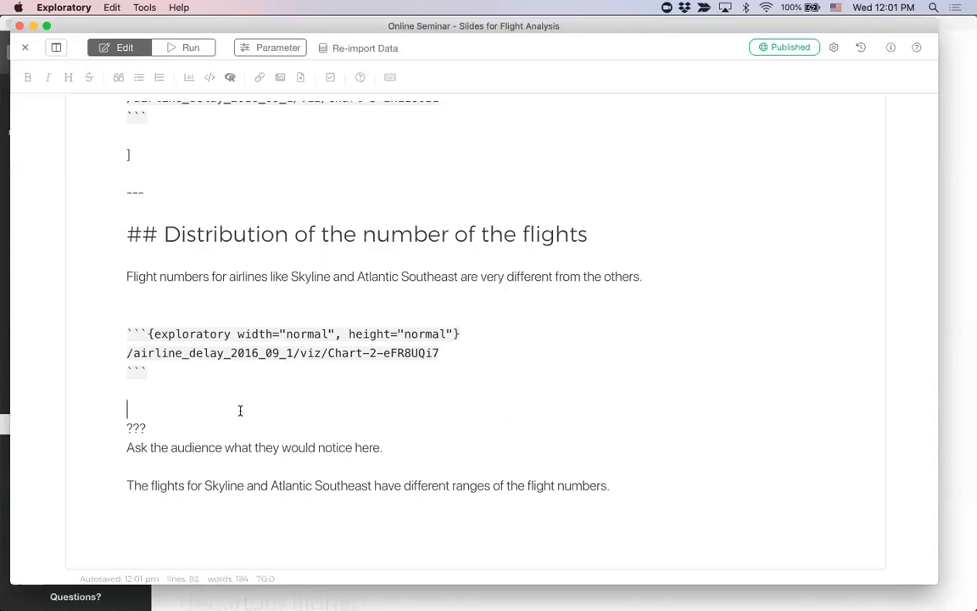
left_click_drag(148, 427, 125, 427)
left_click(161, 425)
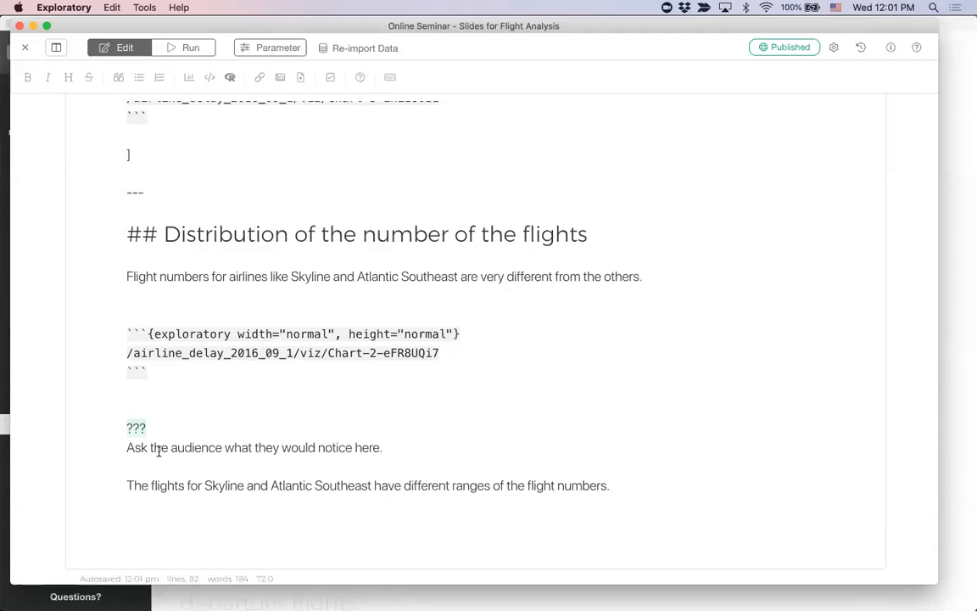
left_click(156, 429)
Step: Run the slides and page through to the final "Distribution of the number of the flights" slide to check the inserted chart
left_click(188, 49)
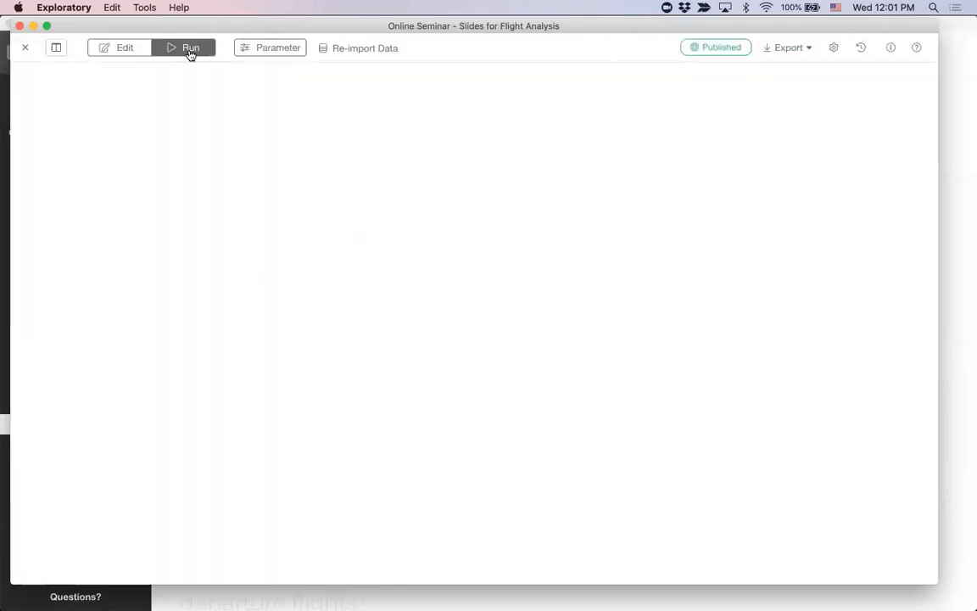
key("Right")
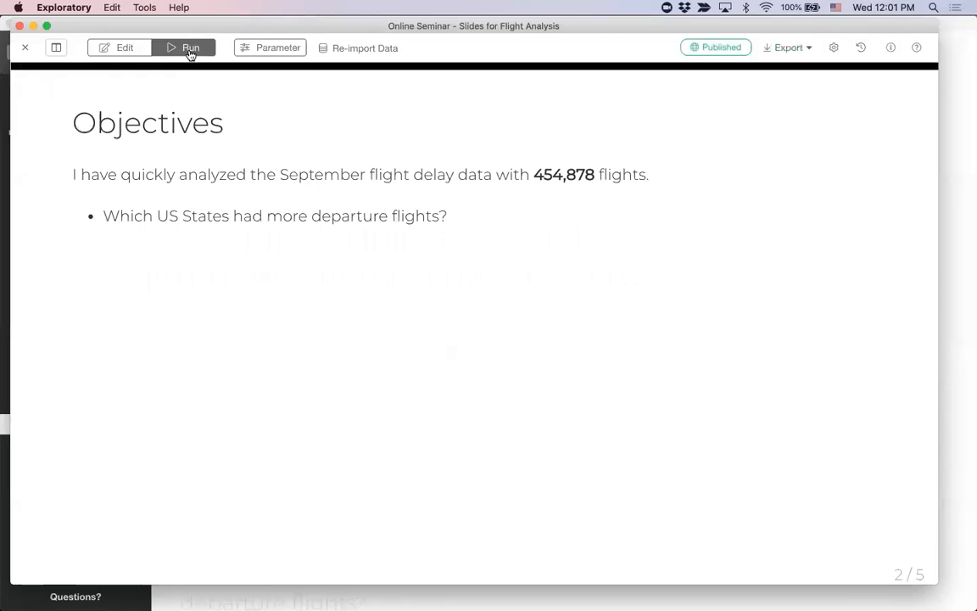
key("Right")
key("Right")
key("Right")
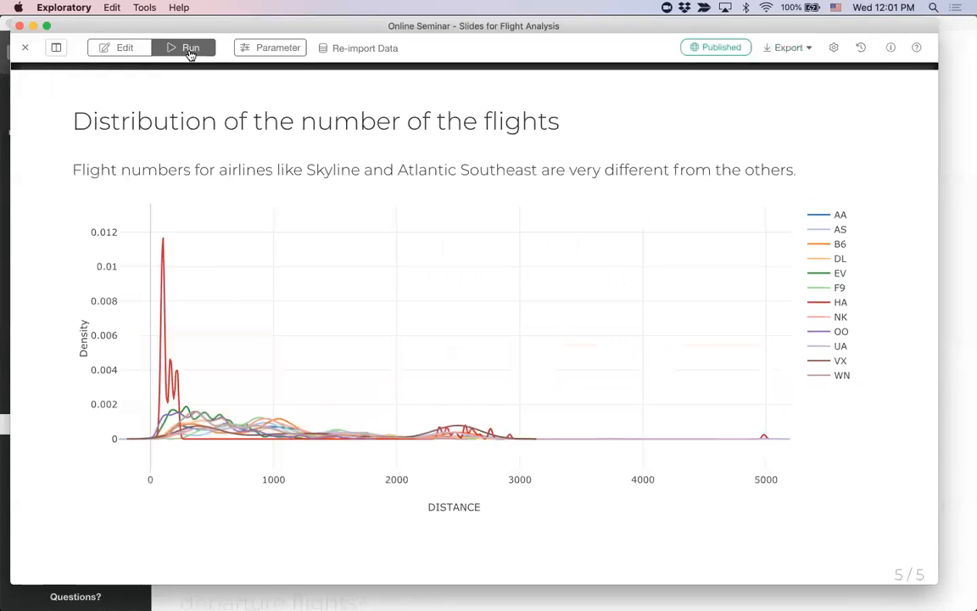
Step: Review the publishing settings of the slides and the available export options
left_click(718, 48)
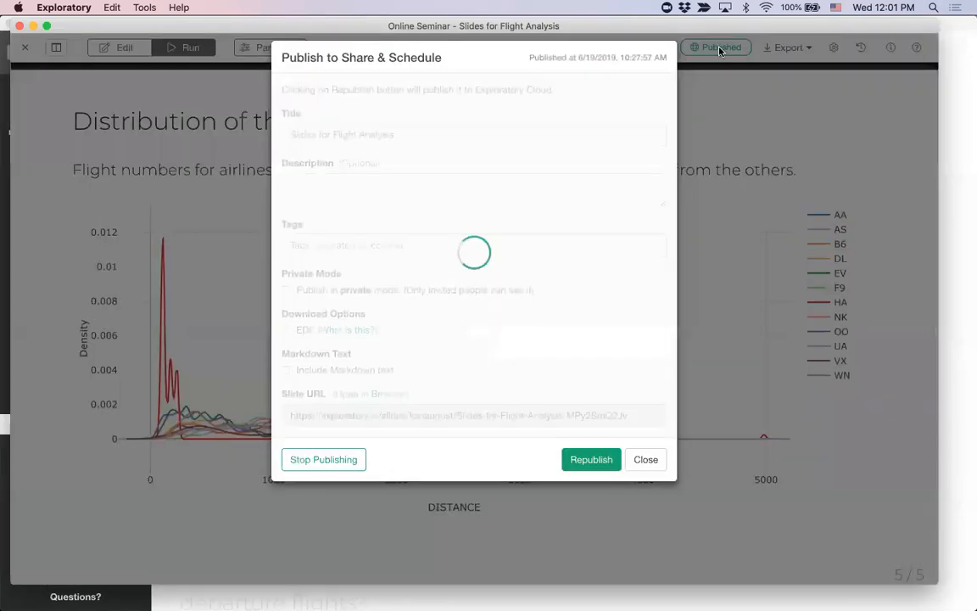
left_click(636, 466)
left_click(795, 48)
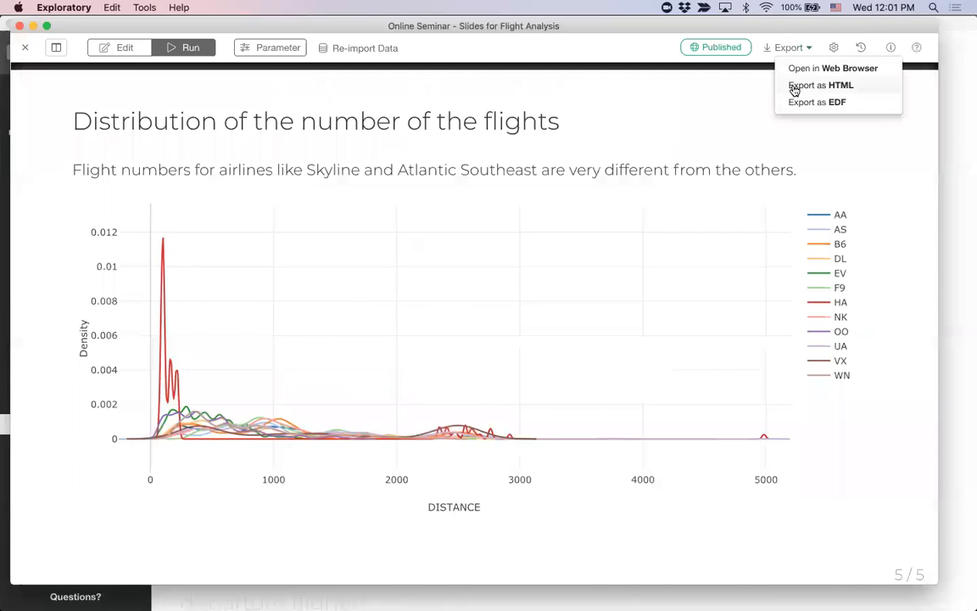
Step: Open the published slides in the browser from the publishing settings, and display them in a new window
left_click(720, 51)
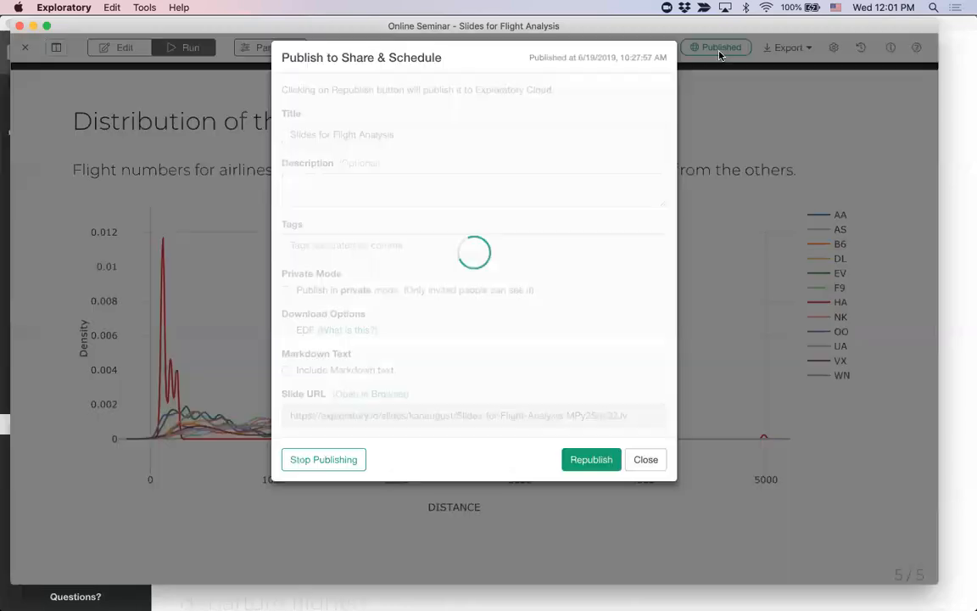
left_click(386, 396)
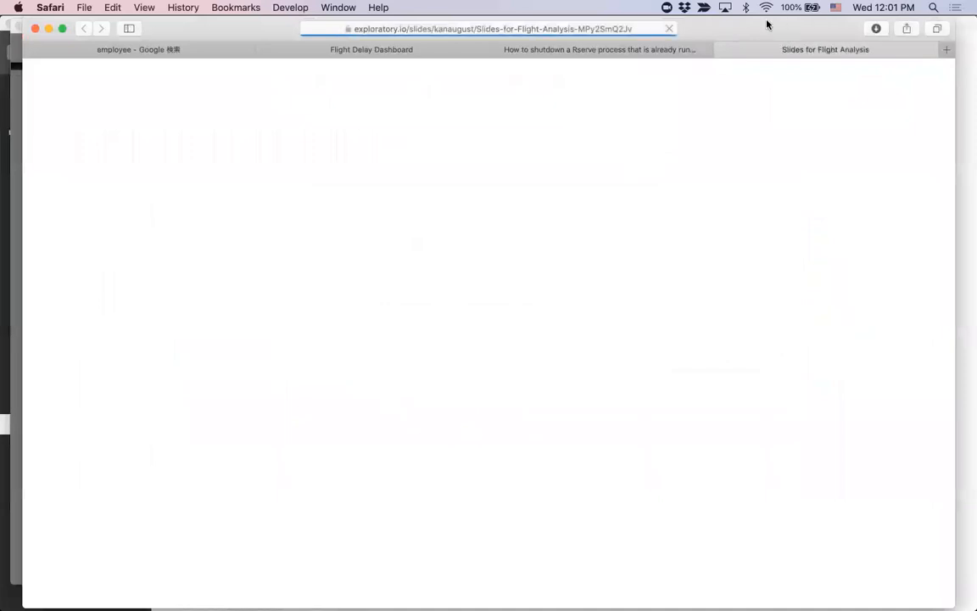
mouse_move(767, 28)
left_mouse_down()
mouse_move(739, 19)
mouse_move(757, 16)
left_mouse_up()
left_click(882, 85)
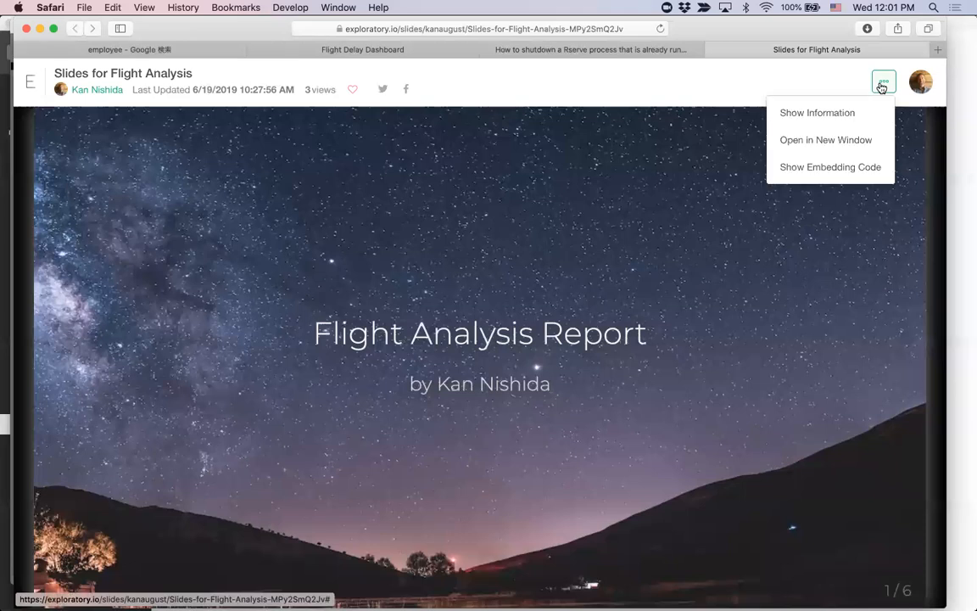
left_click(822, 141)
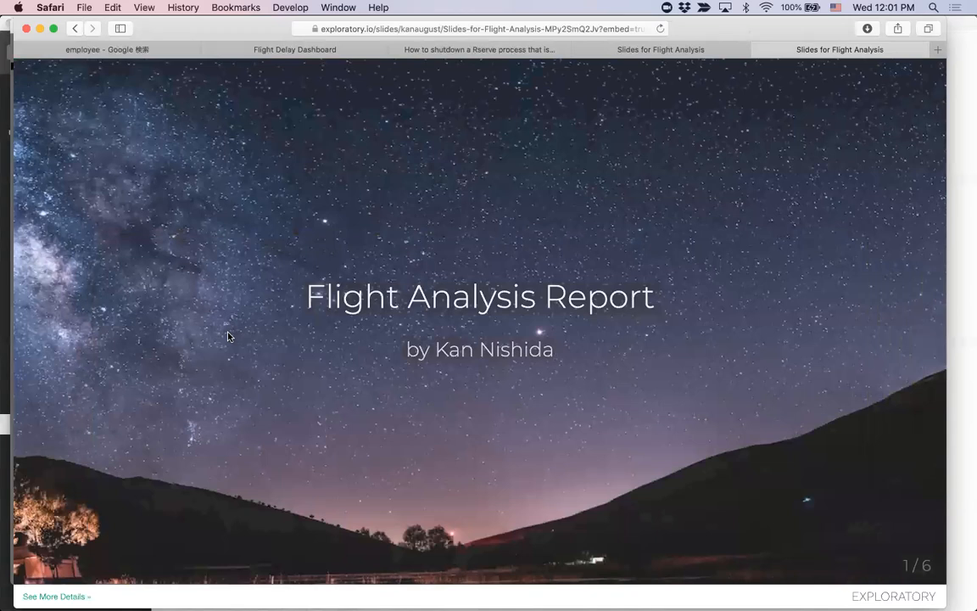
Step: Page through the published slides to the end, go back to the two-column slide, and switch back to Exploratory
key("Right")
key("Right")
key("Right")
key("Right")
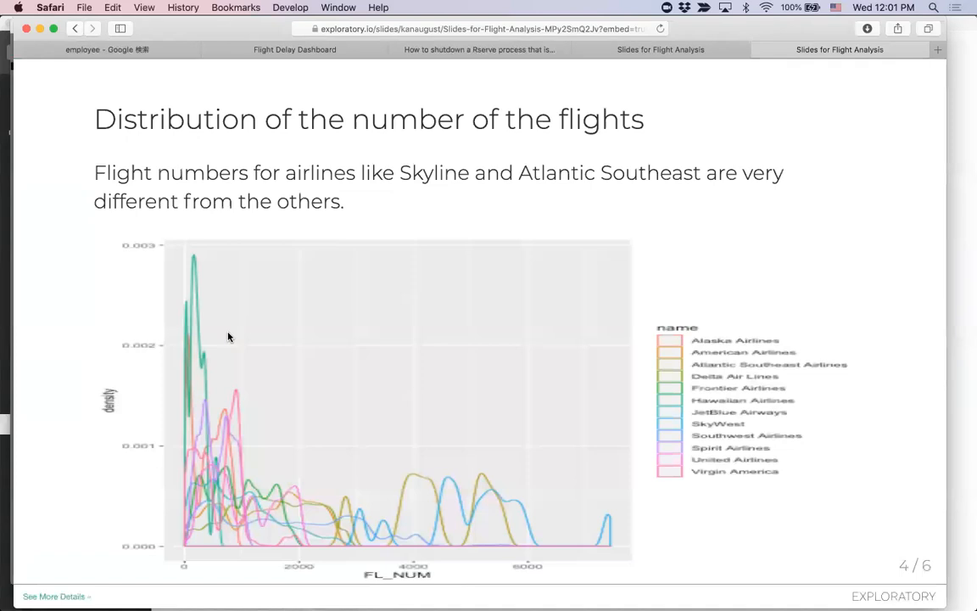
key("Right")
key("Right")
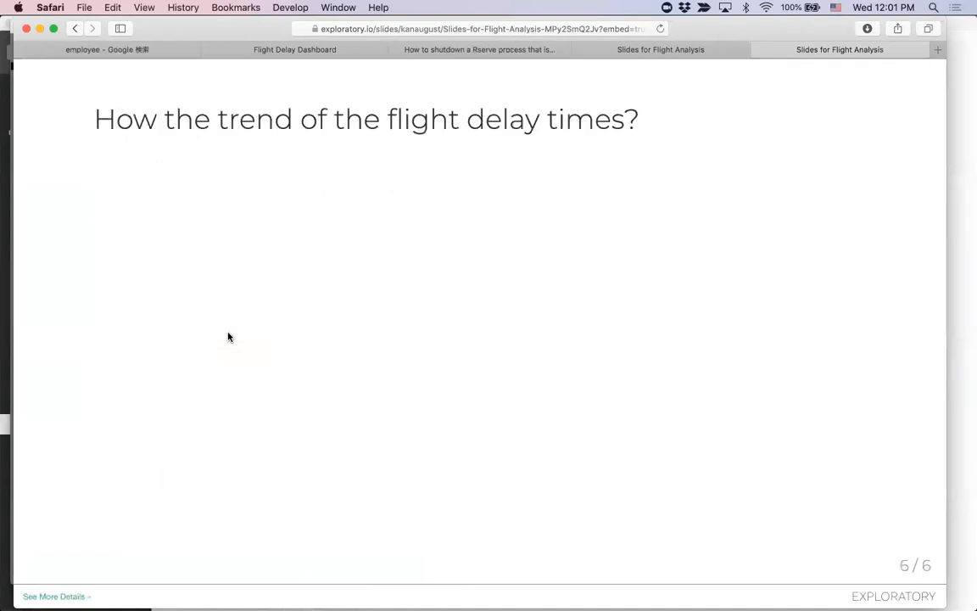
key("Left")
key("Left")
key("Left")
key("Left")
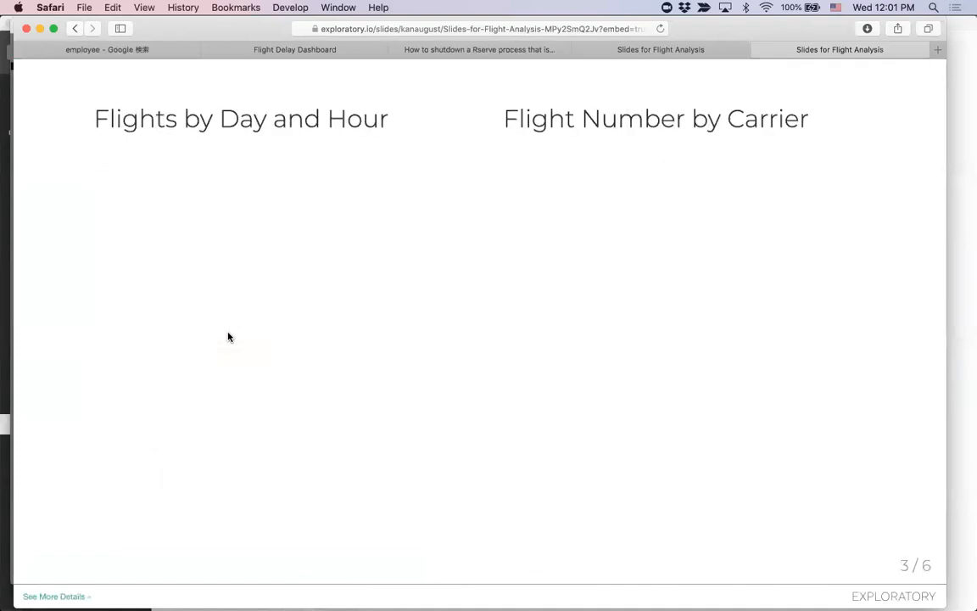
key("super+Tab")
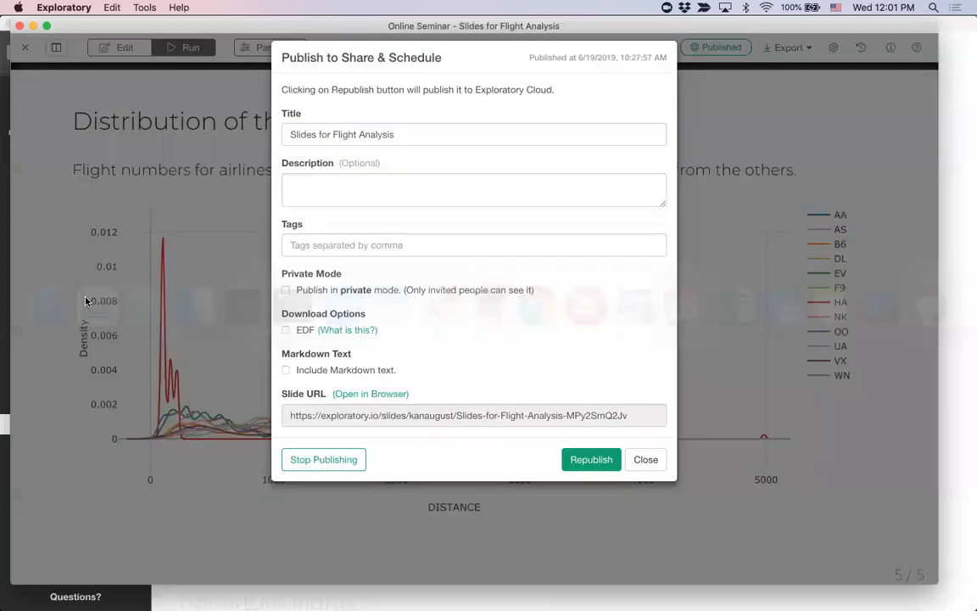
Step: Close the publishing settings and open the exported slides in the web browser
left_click(645, 462)
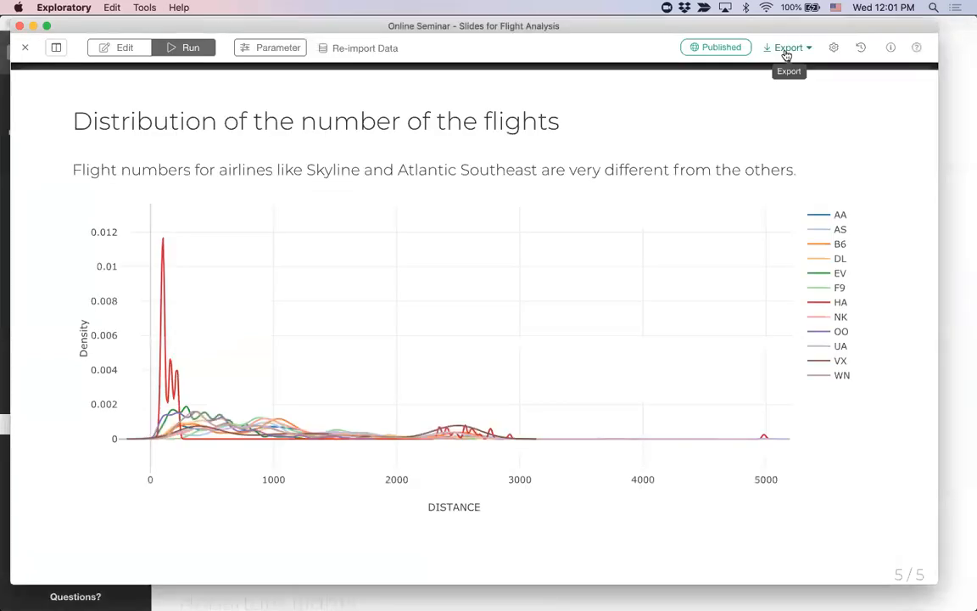
left_click(787, 50)
left_click(802, 68)
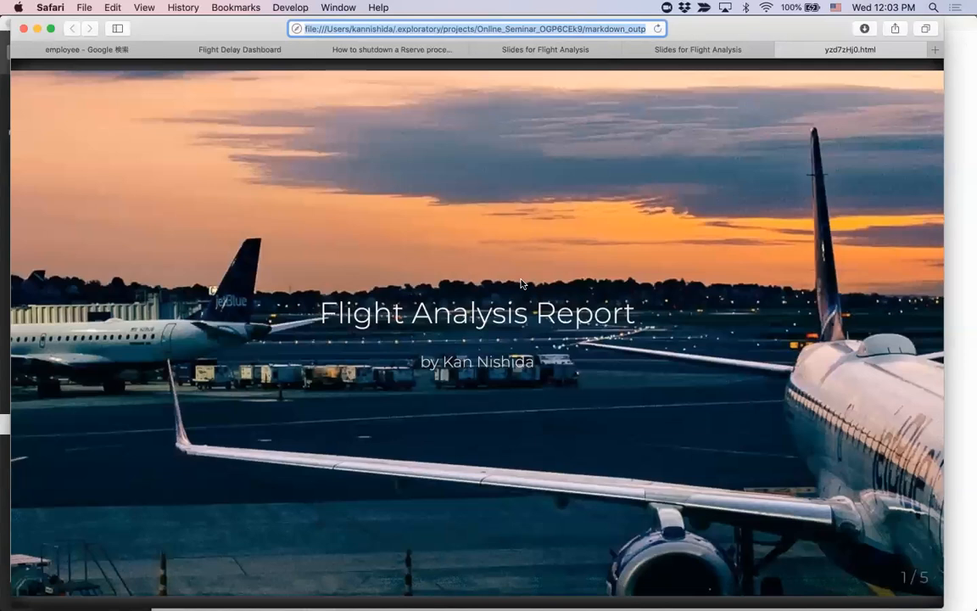
Step: Move the focus from the browser's address field to the slides and turn on presenter mode
type("p")
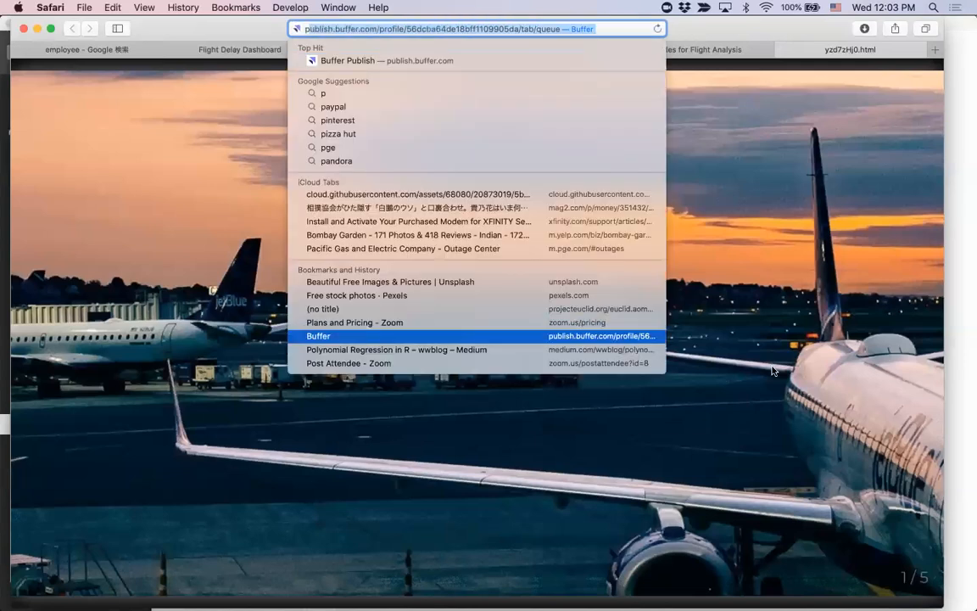
left_click(785, 365)
left_click(785, 365)
key("p")
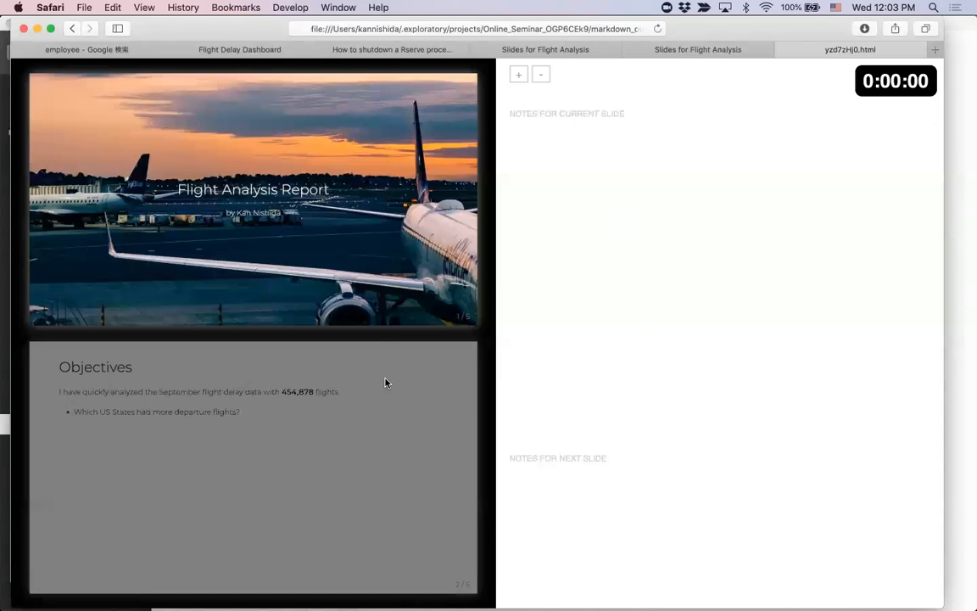
Step: Page through the slides in presenter mode to the final distribution slide with its speaker notes, and return to the normal slide view
key("Right")
key("Right")
key("Right")
key("Right")
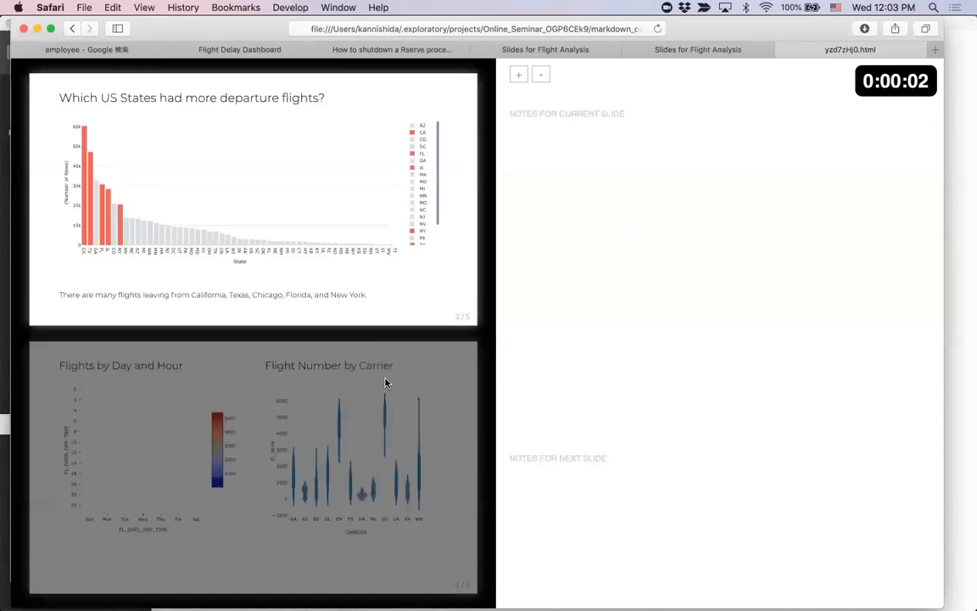
key("Right")
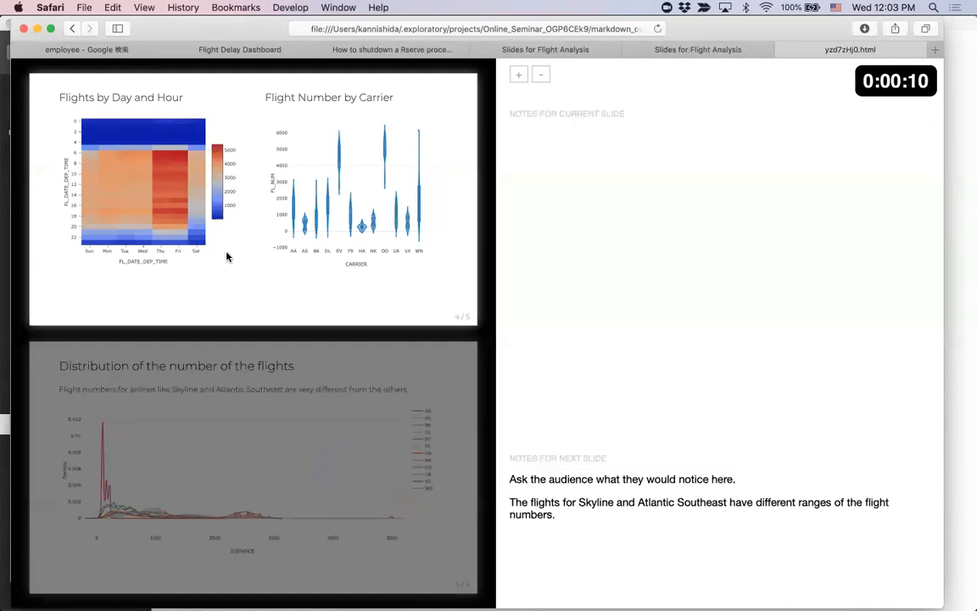
key("Right")
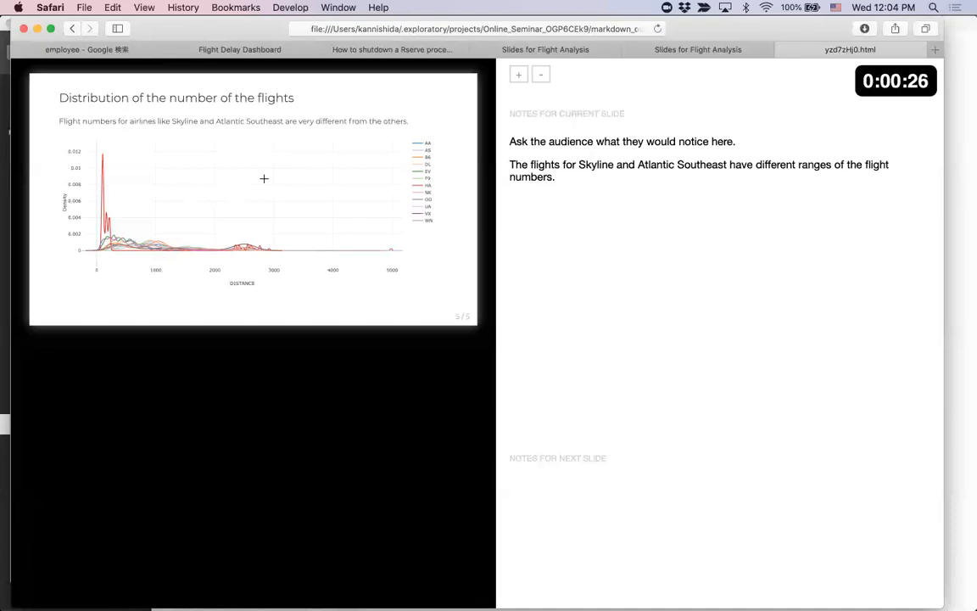
key("p")
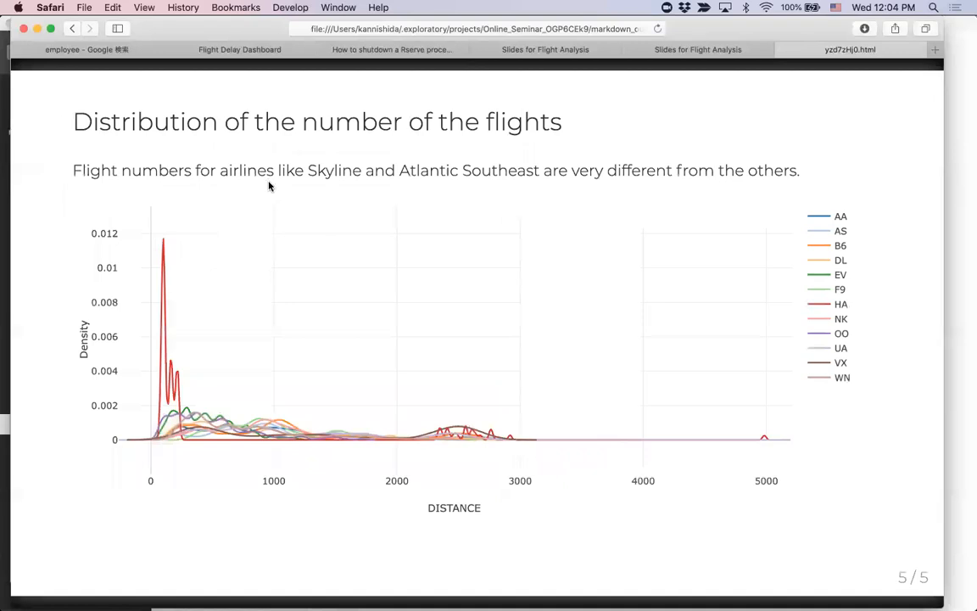
Step: Switch back to Exploratory, put the slides in edit mode, and check the Markdown source and the snippets in the Atom text editor
key("super+Tab")
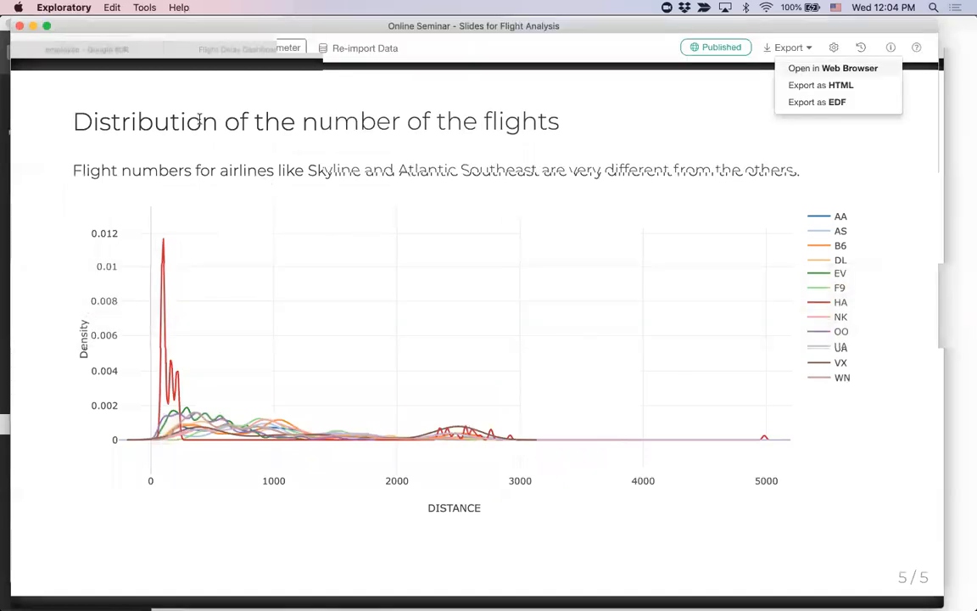
left_click(106, 49)
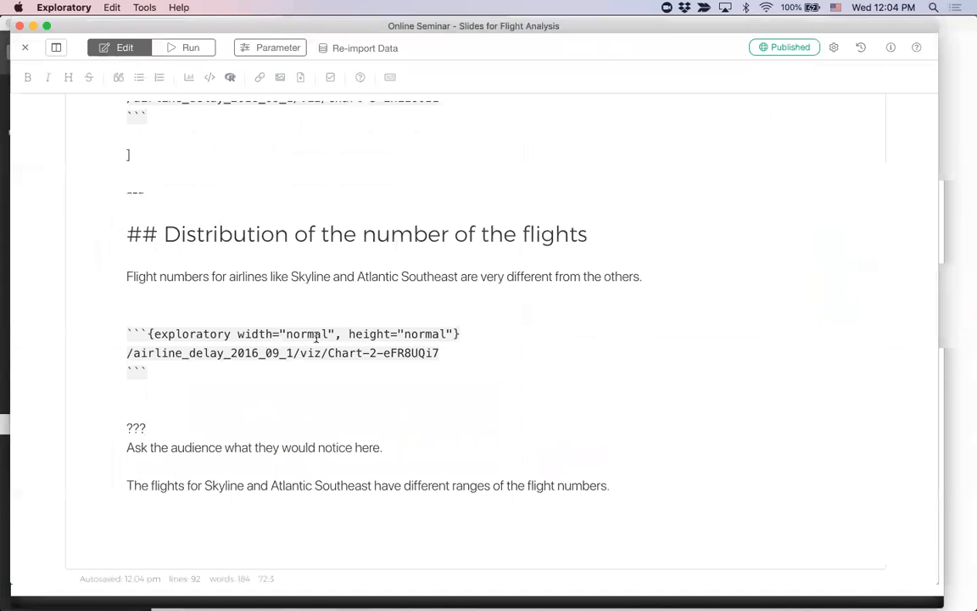
scroll(316, 337, "up", 15)
key("super+Tab")
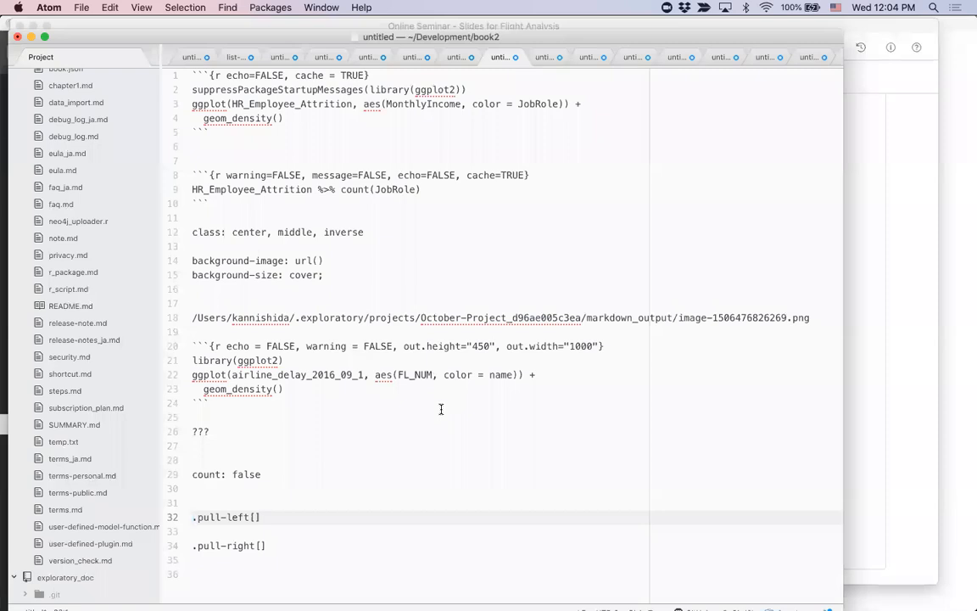
key("super+Tab")
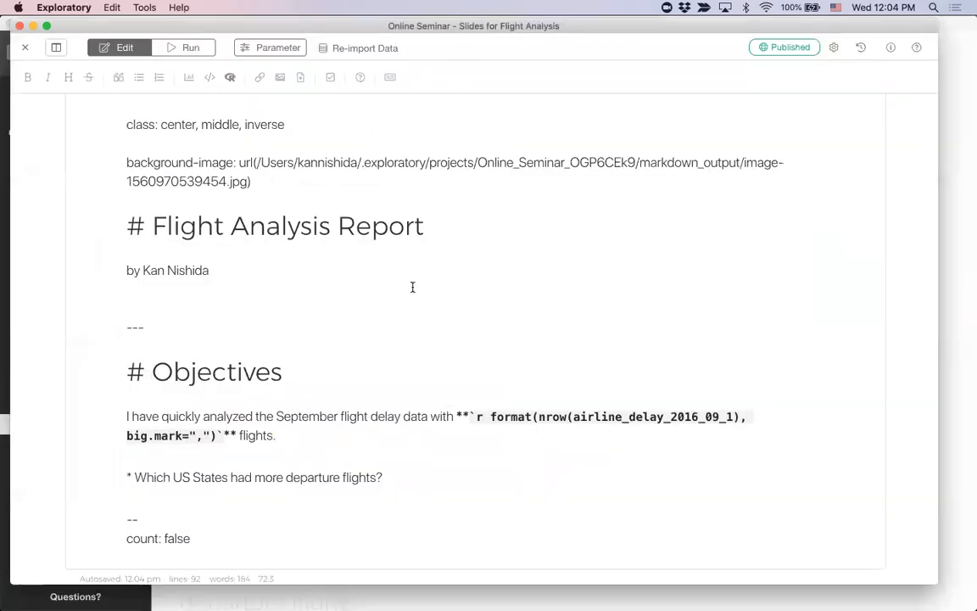